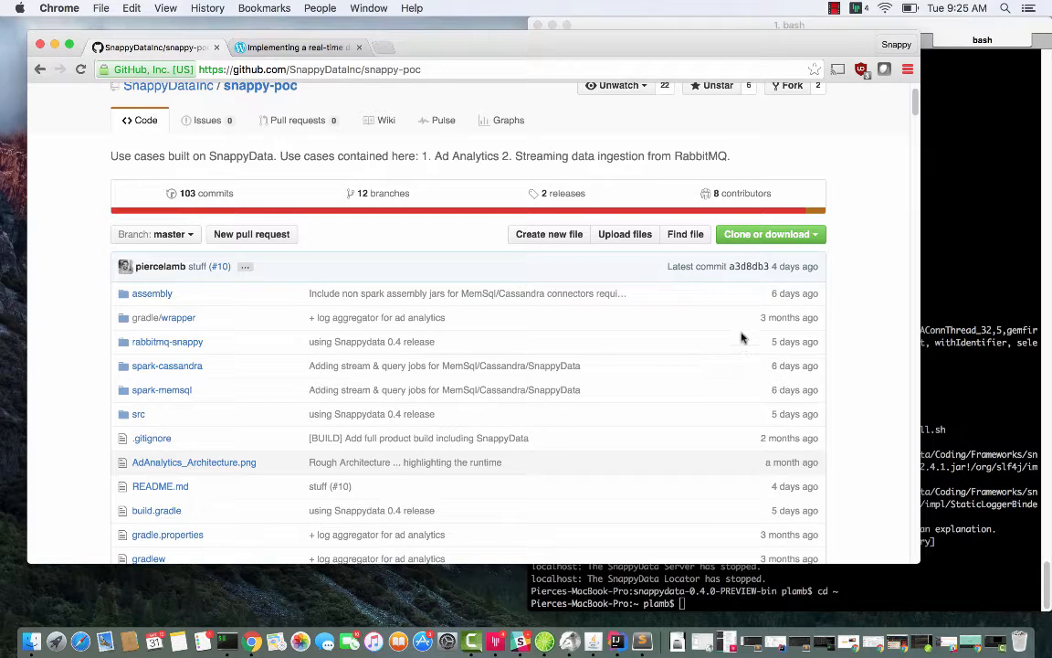
pyautogui.scroll(2, 681, 169)
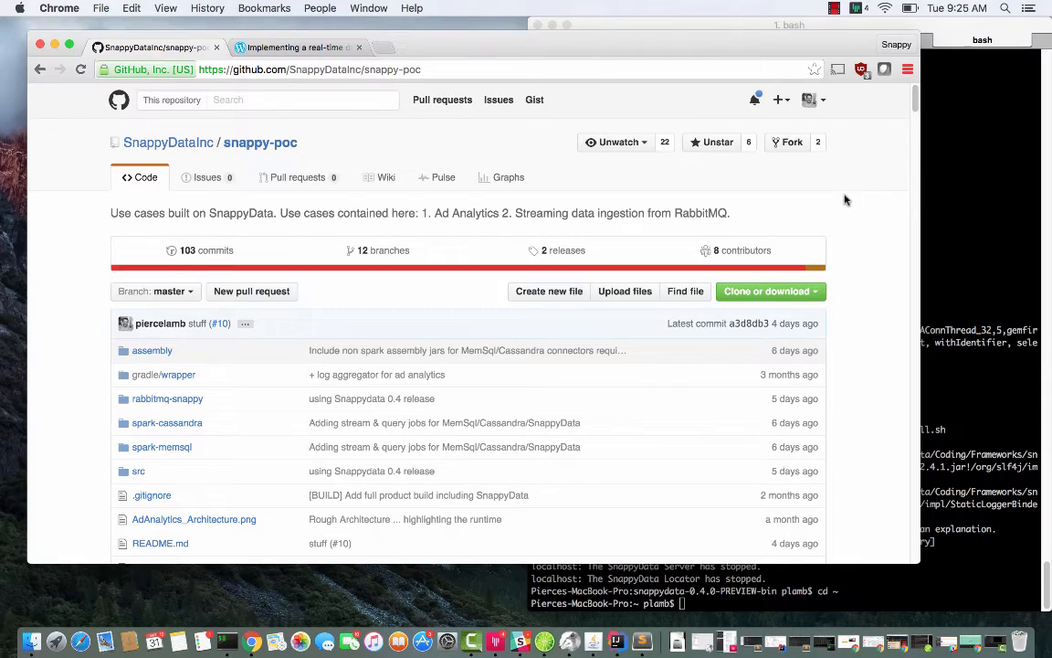
pyautogui.scroll(-1, 846, 200)
pyautogui.scroll(-2, 846, 200)
pyautogui.scroll(-2, 846, 200)
pyautogui.scroll(-1, 846, 200)
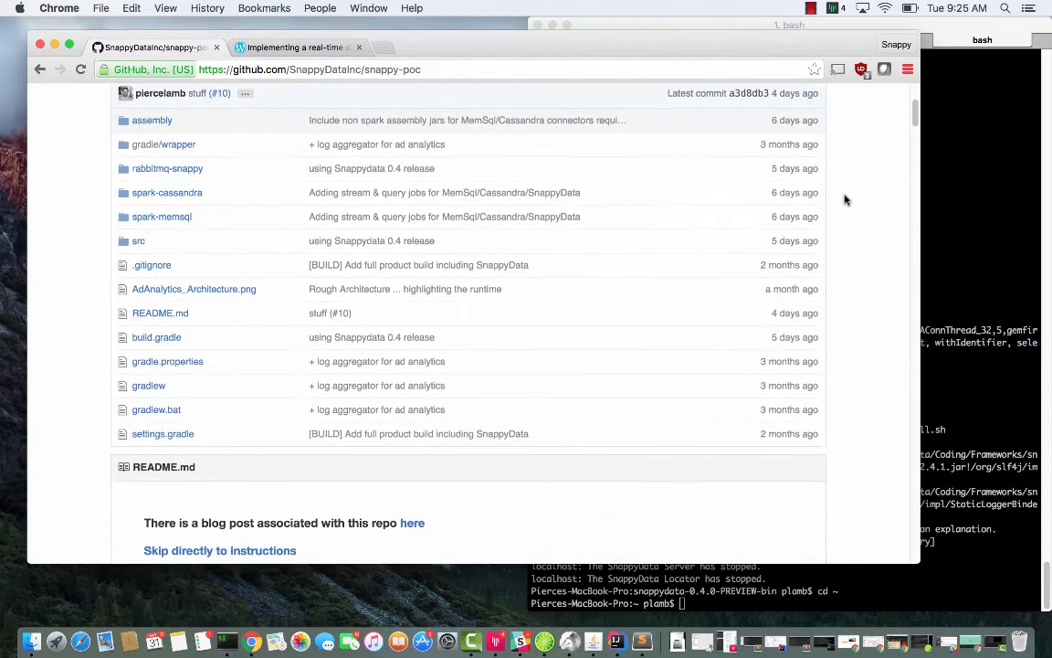
pyautogui.click(286, 44)
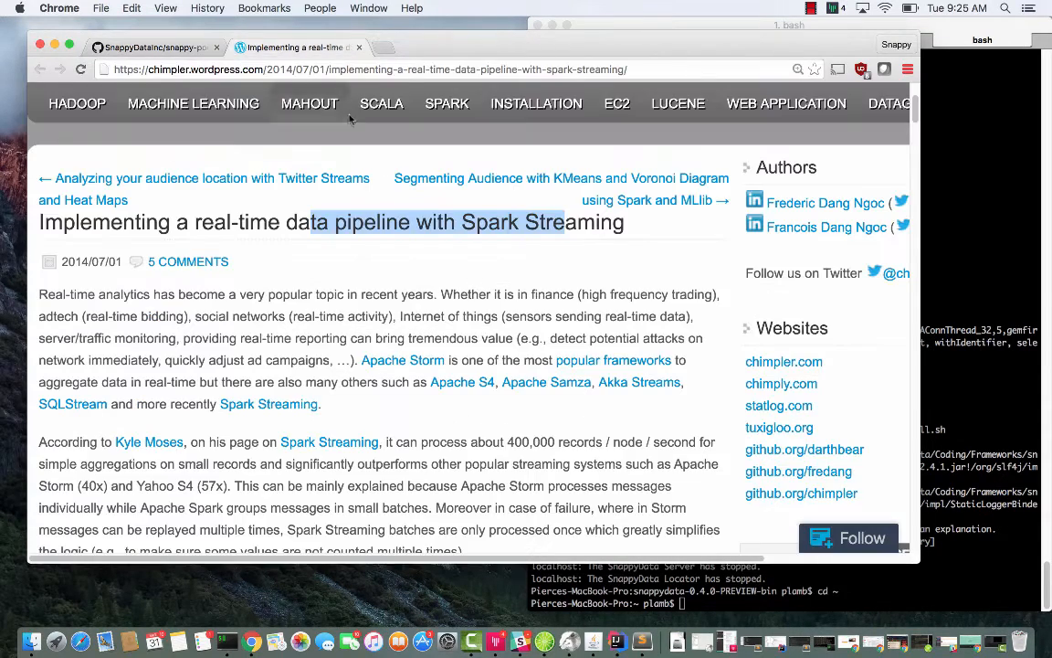
pyautogui.rightClick(325, 322)
pyautogui.press('Escape')
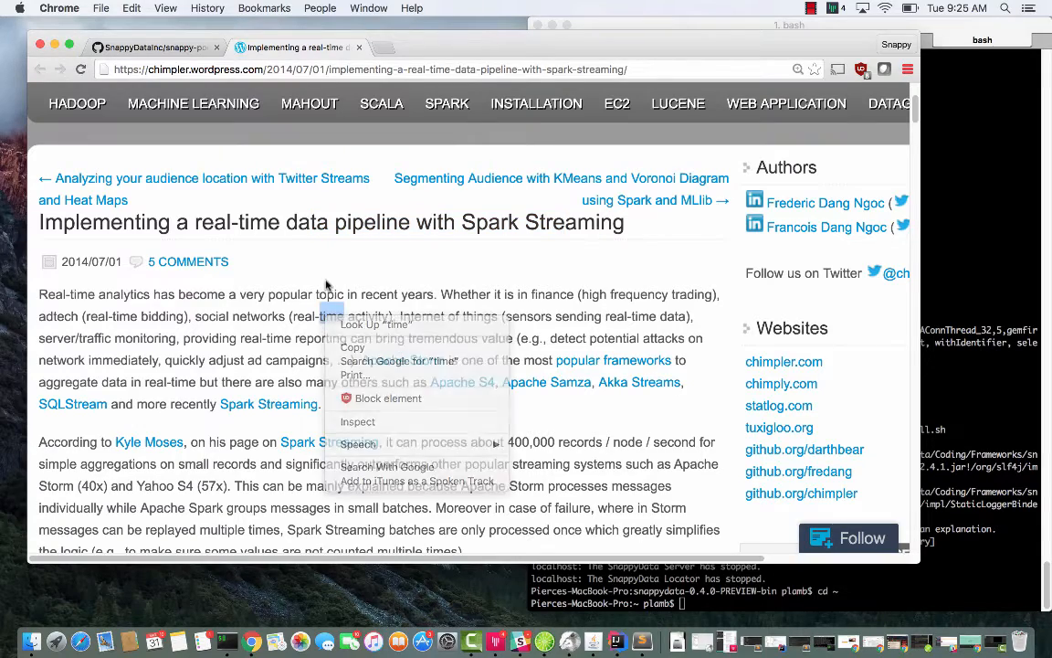
pyautogui.scroll(3, 326, 292)
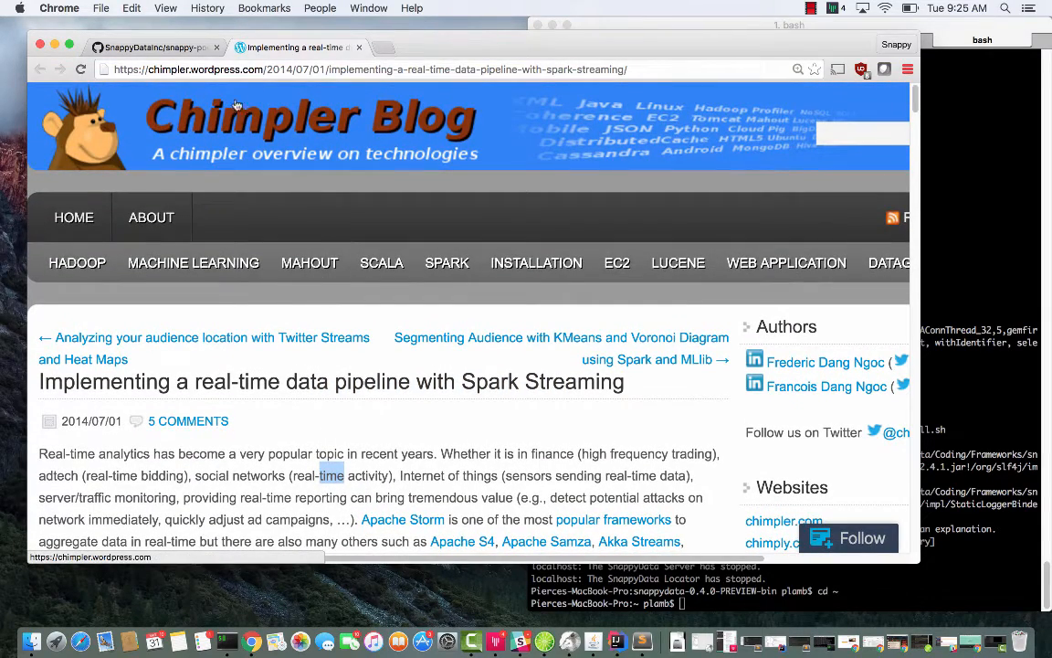
pyautogui.scroll(-3, 274, 254)
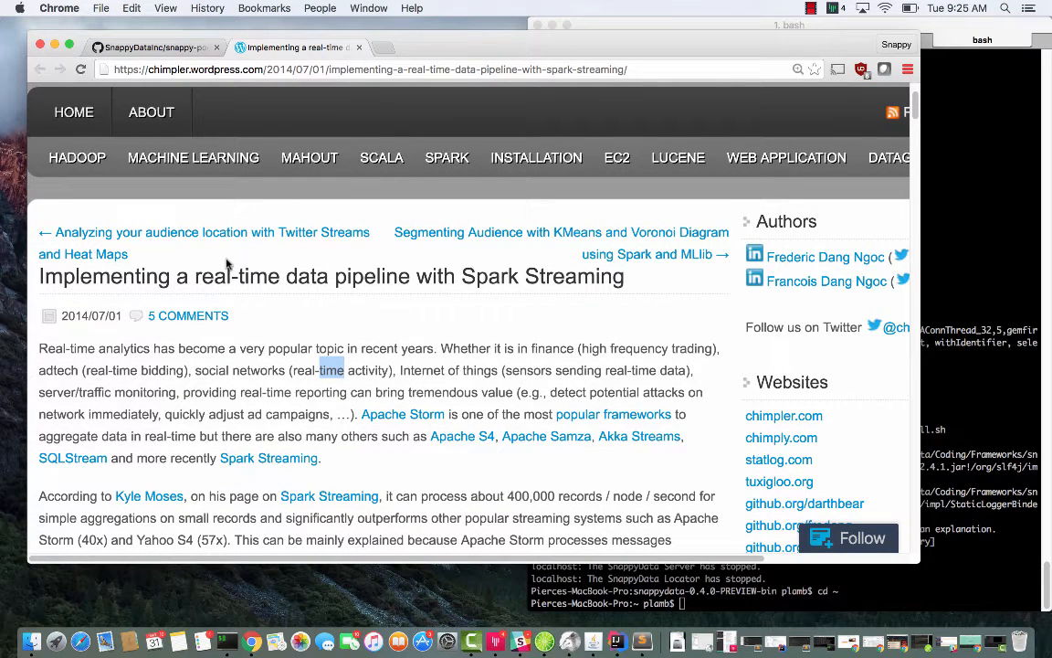
pyautogui.moveTo(249, 279); pyautogui.dragTo(352, 279)
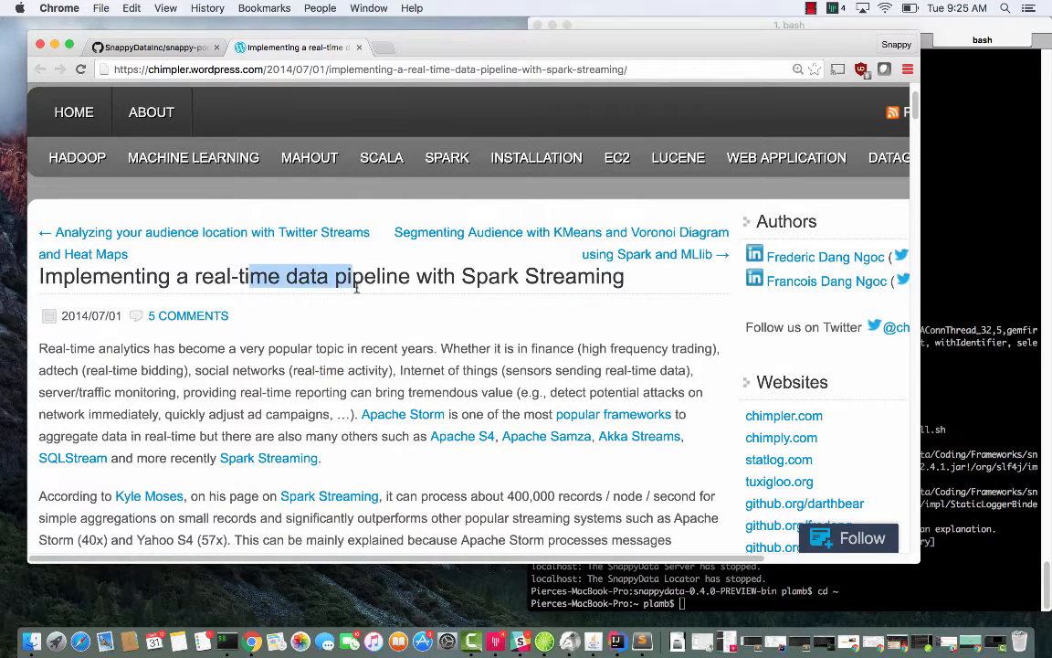
pyautogui.click(390, 395)
pyautogui.scroll(-2, 390, 340)
pyautogui.scroll(-4, 390, 340)
pyautogui.scroll(-2, 390, 341)
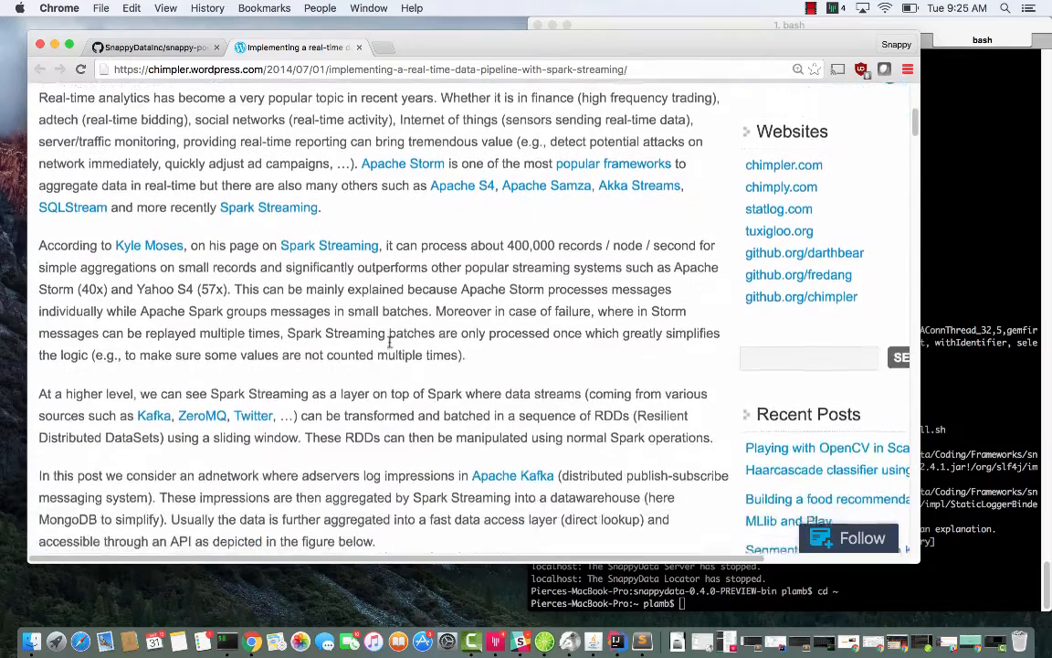
pyautogui.scroll(-1, 390, 340)
pyautogui.scroll(-3, 390, 341)
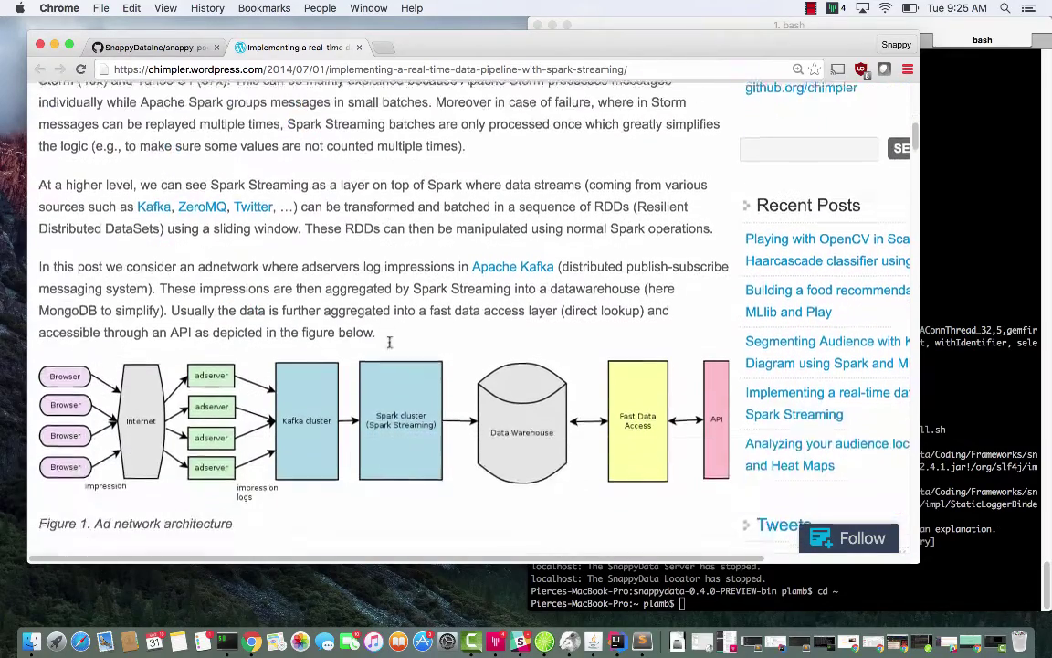
pyautogui.scroll(-3, 390, 341)
pyautogui.scroll(-2, 390, 342)
pyautogui.scroll(1, 390, 346)
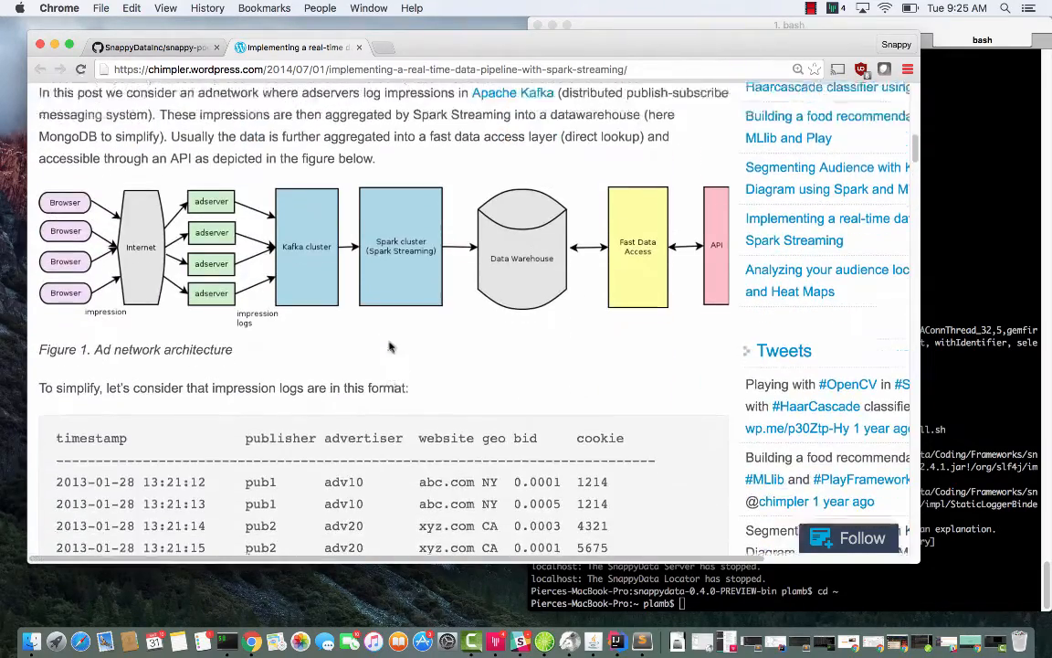
pyautogui.scroll(2, 390, 346)
pyautogui.scroll(4, 390, 346)
pyautogui.scroll(1, 391, 347)
pyautogui.scroll(-2, 391, 348)
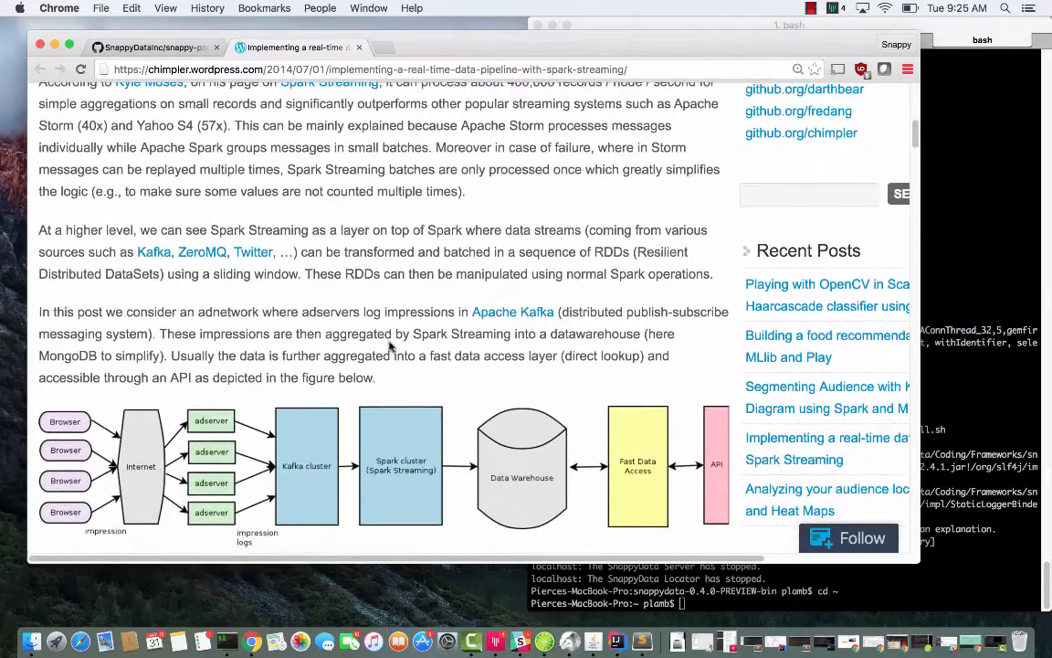
pyautogui.scroll(-1, 391, 347)
pyautogui.scroll(-1, 391, 347)
pyautogui.scroll(-2, 391, 348)
pyautogui.scroll(-1, 391, 348)
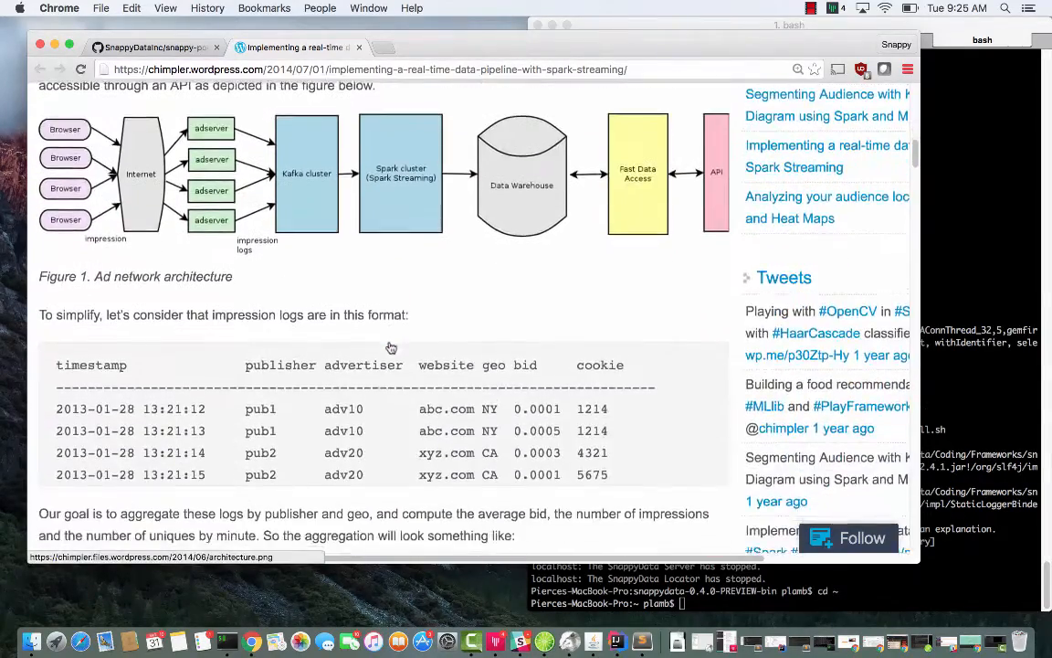
pyautogui.scroll(2, 391, 348)
pyautogui.scroll(1, 391, 348)
pyautogui.scroll(4, 391, 348)
pyautogui.scroll(6, 391, 348)
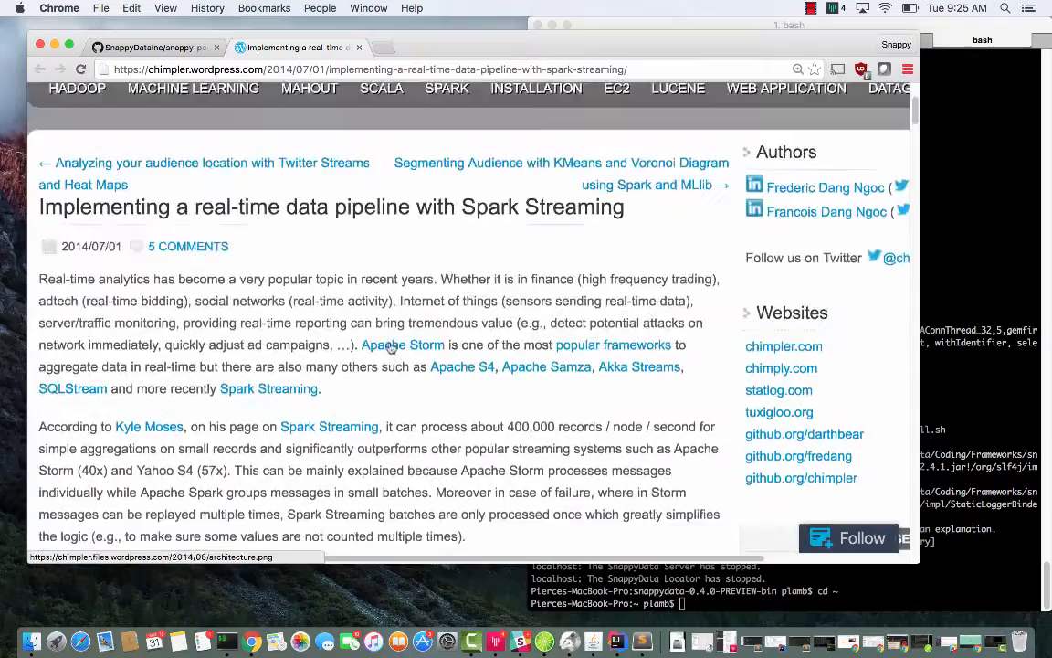
pyautogui.scroll(5, 391, 348)
# Step: Return to the snappy-poc repository page to read its README
pyautogui.click(167, 53)
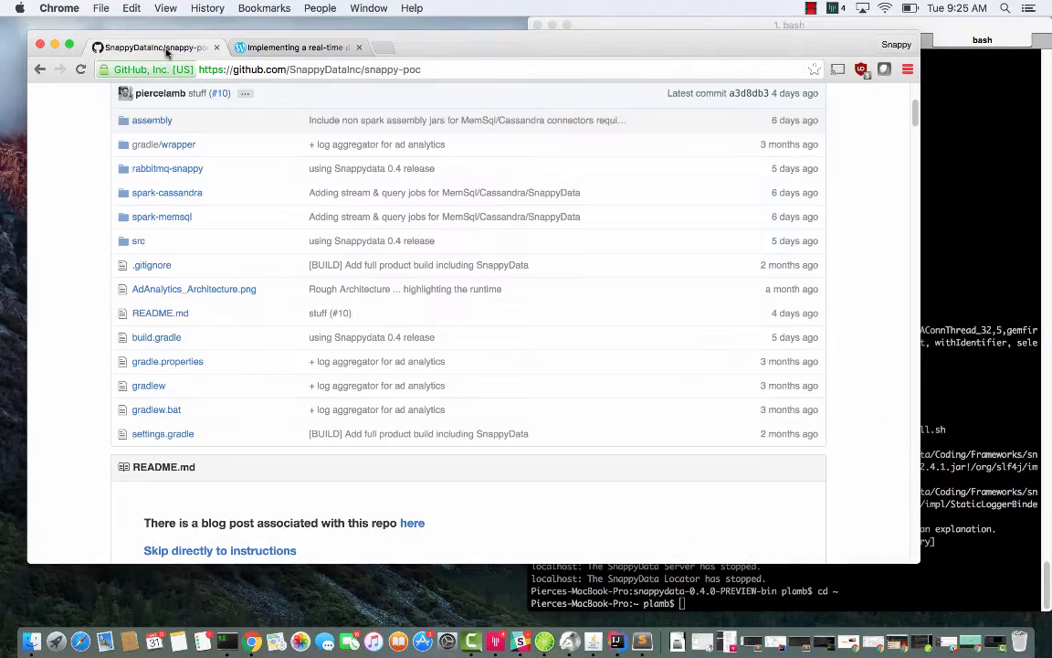
pyautogui.scroll(-3, 352, 237)
pyautogui.scroll(-1, 352, 237)
pyautogui.scroll(-2, 353, 237)
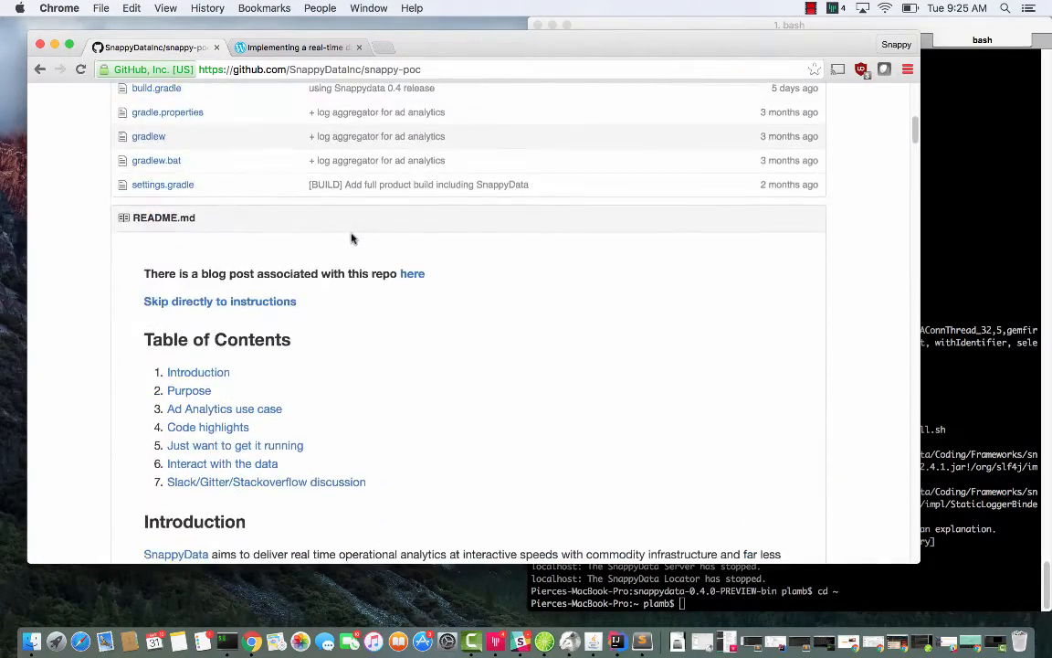
pyautogui.scroll(-3, 353, 238)
pyautogui.scroll(-2, 353, 237)
pyautogui.scroll(-1, 353, 238)
pyautogui.scroll(-2, 352, 238)
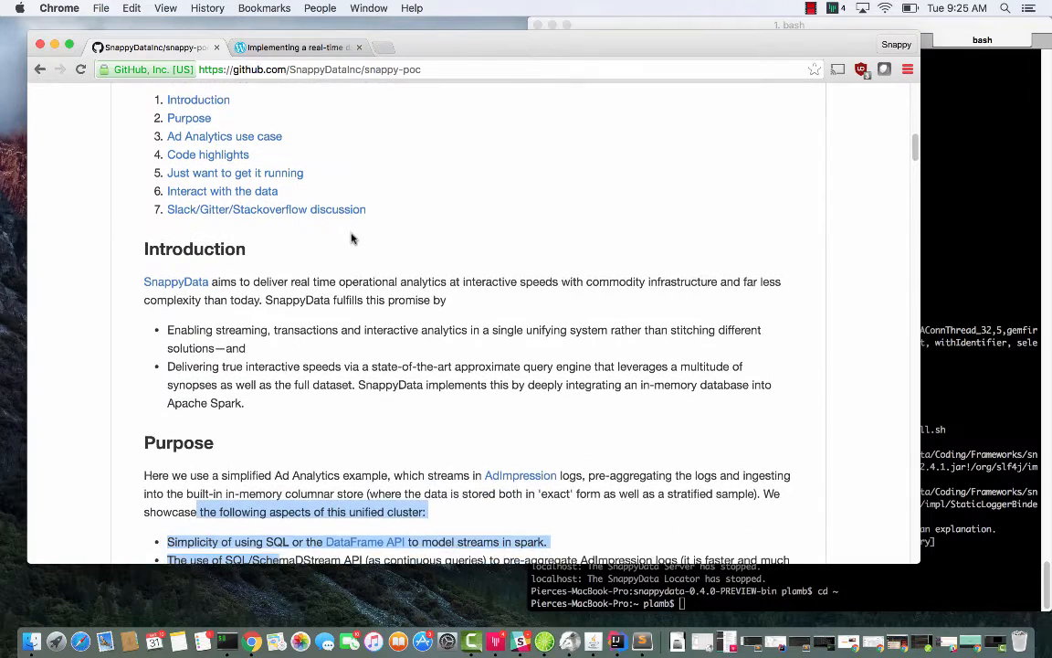
pyautogui.scroll(-1, 353, 238)
pyautogui.scroll(-2, 367, 290)
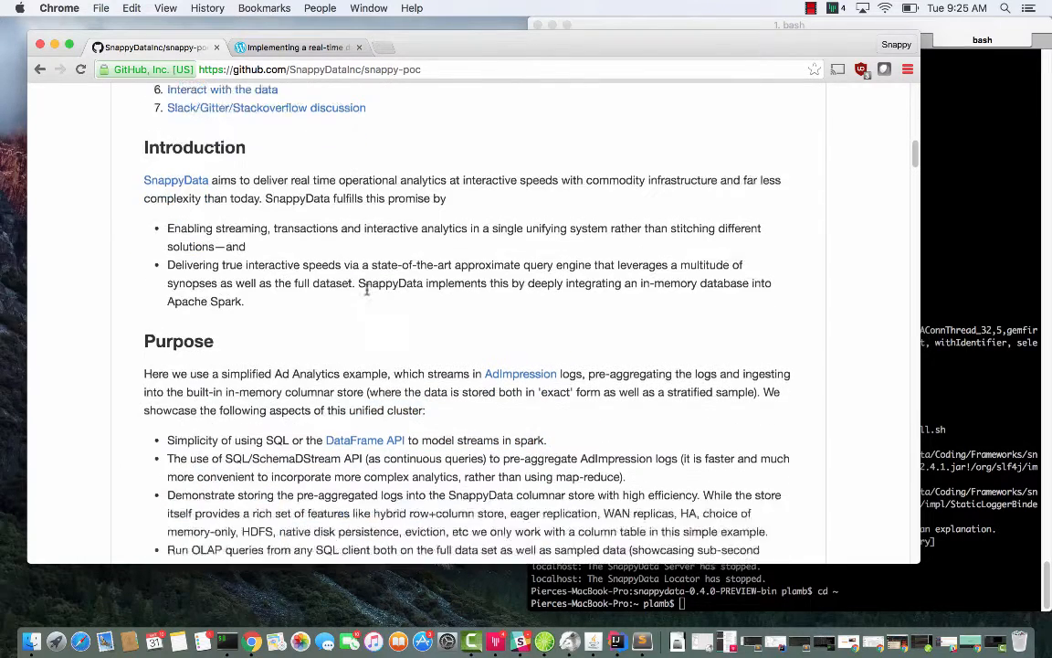
pyautogui.scroll(-1, 366, 290)
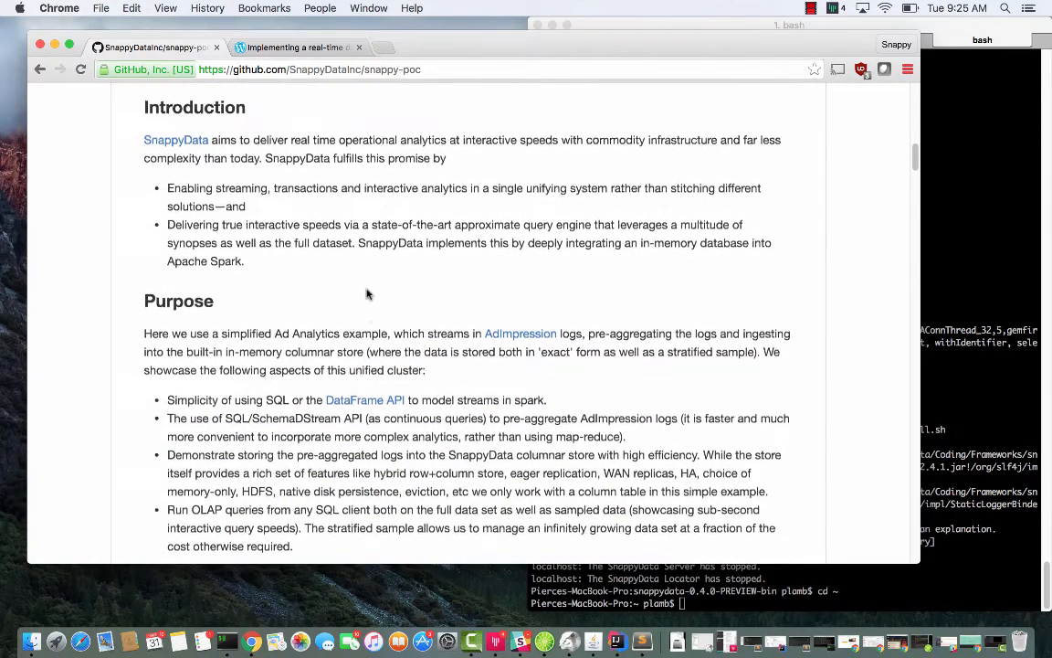
pyautogui.scroll(-2, 366, 294)
pyautogui.scroll(-1, 367, 290)
pyautogui.scroll(1, 366, 290)
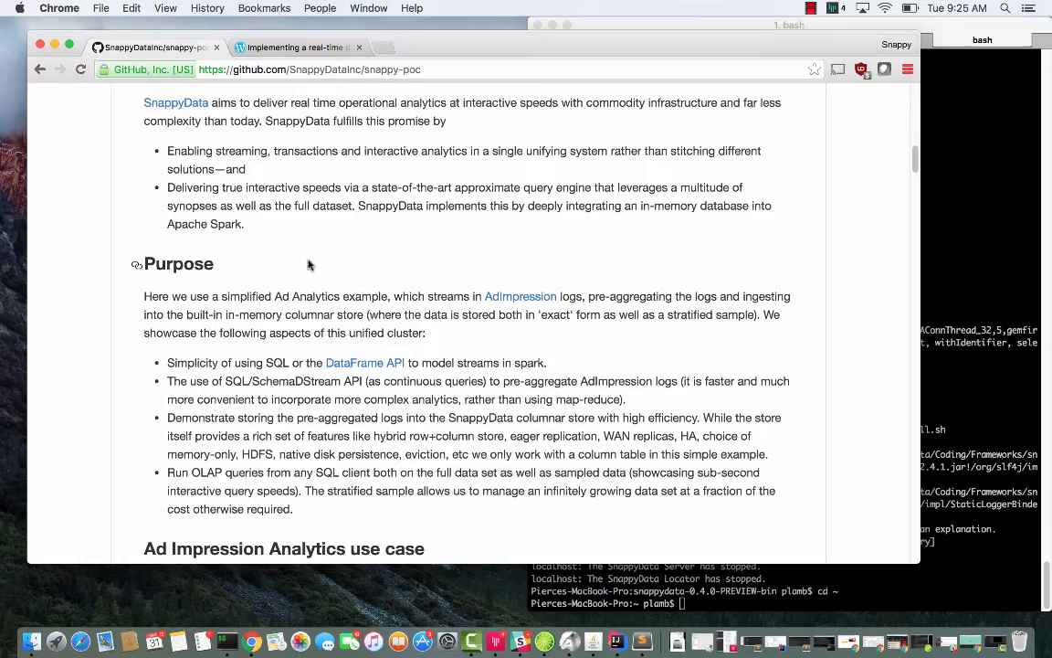
pyautogui.scroll(2, 308, 234)
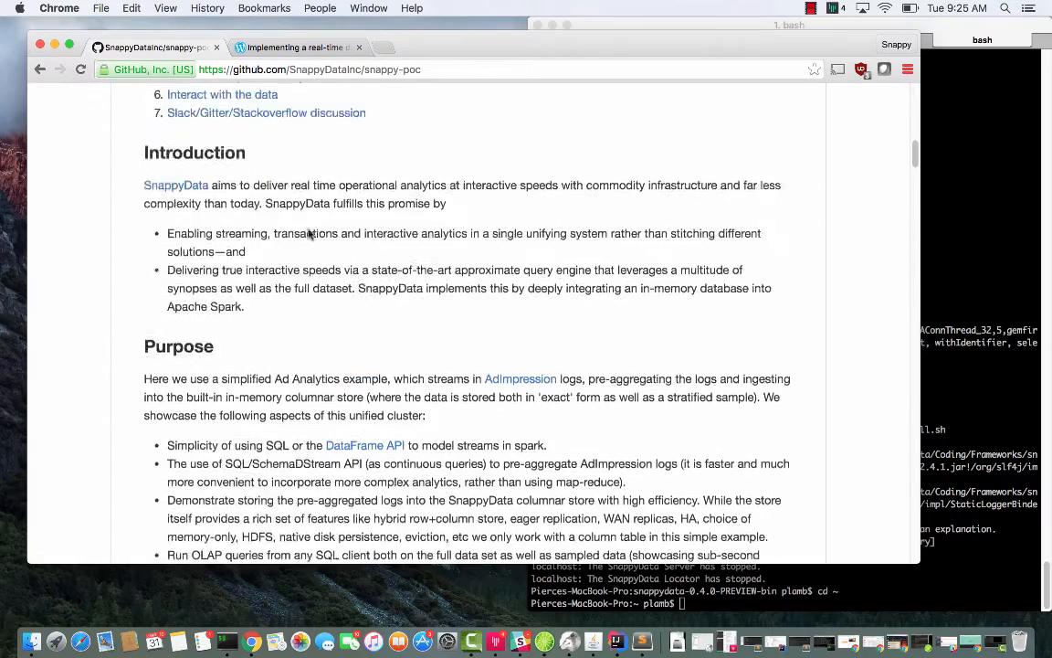
pyautogui.scroll(1, 308, 234)
pyautogui.scroll(1, 307, 233)
pyautogui.scroll(-1, 308, 234)
pyautogui.scroll(-1, 307, 234)
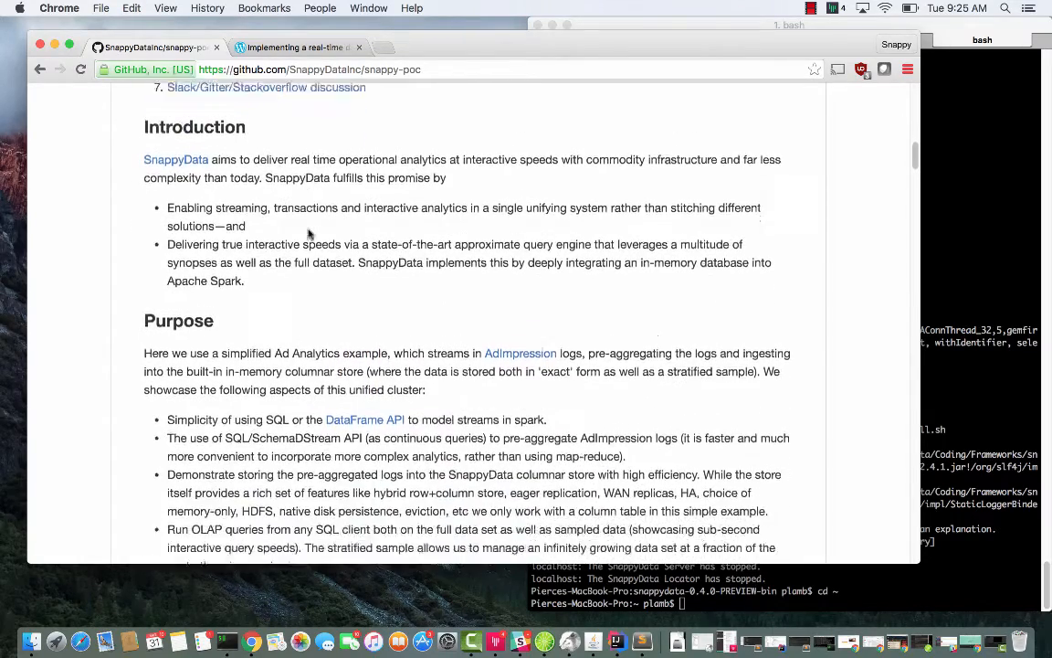
pyautogui.scroll(-1, 308, 234)
pyautogui.scroll(-1, 308, 234)
pyautogui.scroll(-1, 307, 234)
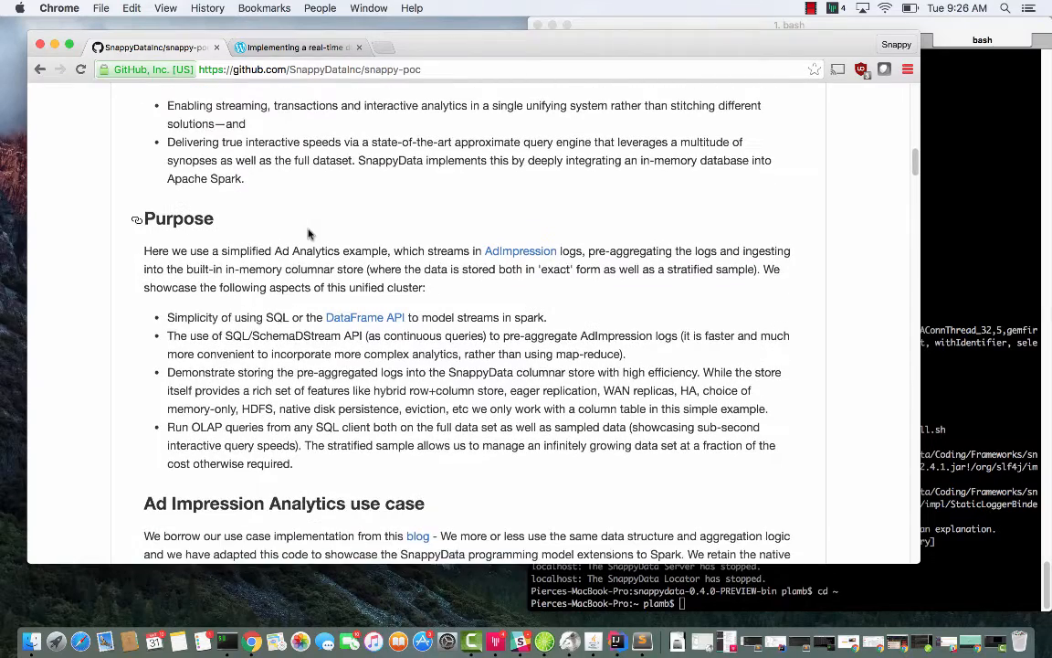
pyautogui.scroll(-1, 308, 234)
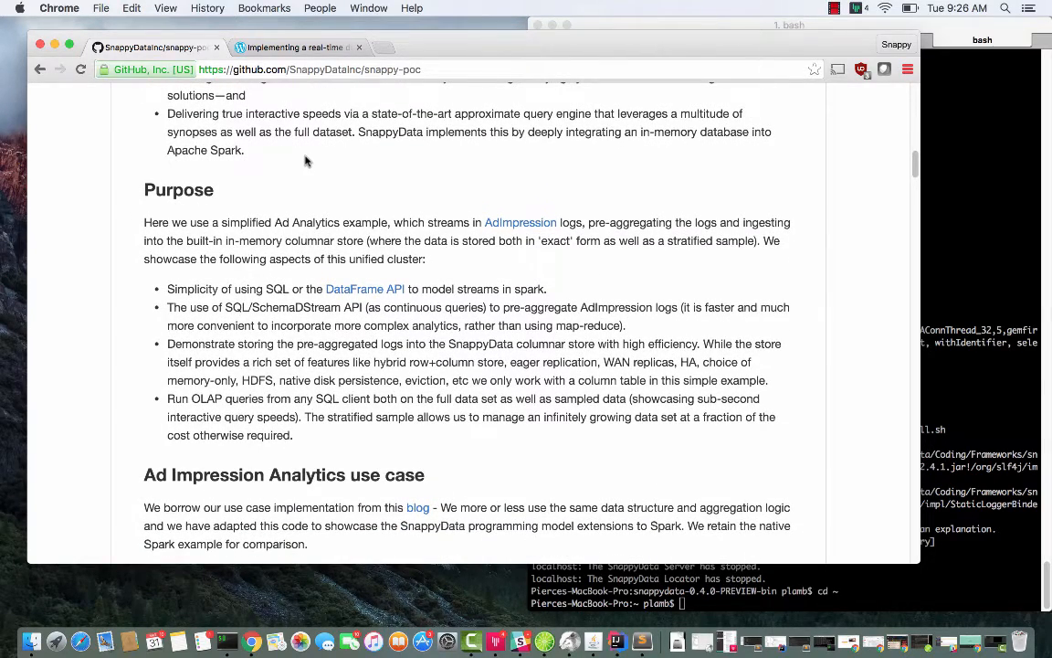
pyautogui.scroll(3, 306, 161)
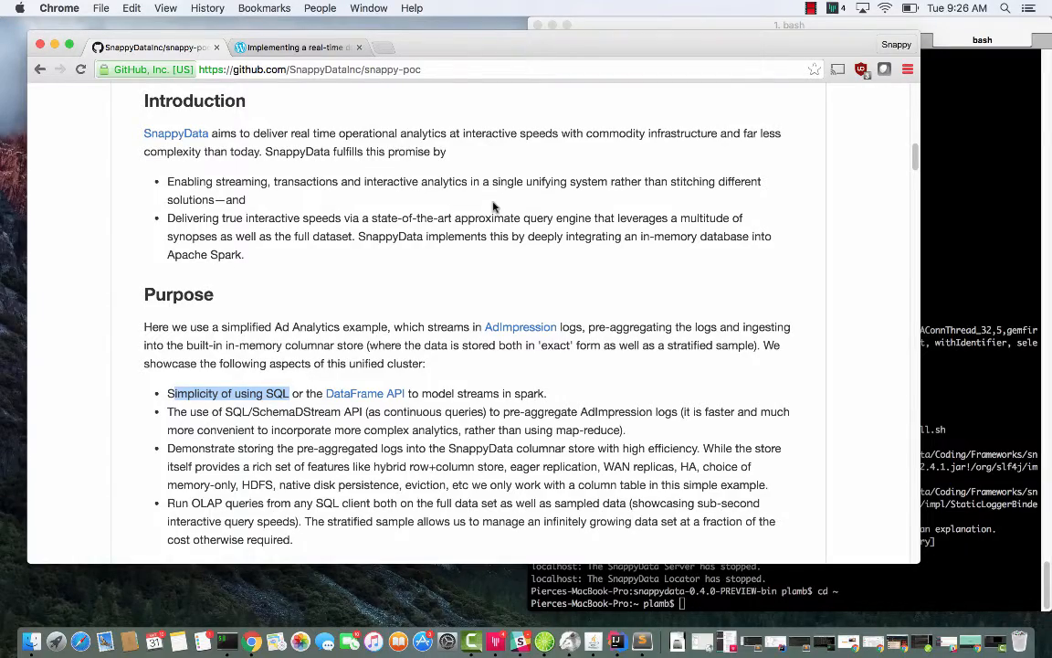
pyautogui.scroll(2, 419, 195)
pyautogui.scroll(-2, 420, 195)
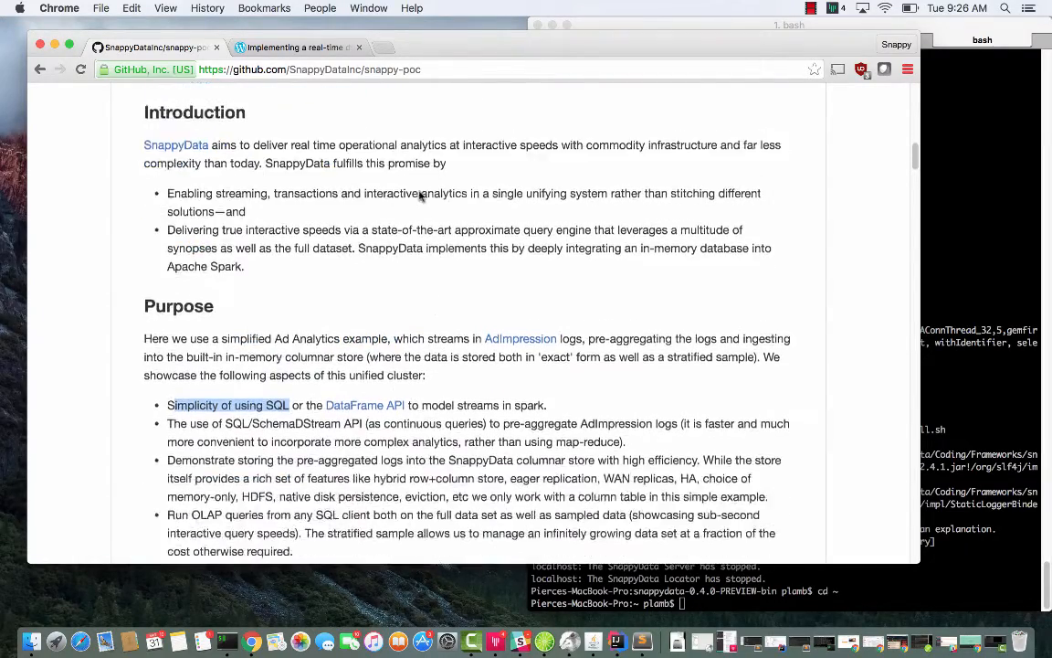
pyautogui.scroll(-2, 419, 195)
pyautogui.scroll(3, 419, 196)
pyautogui.scroll(-1, 419, 195)
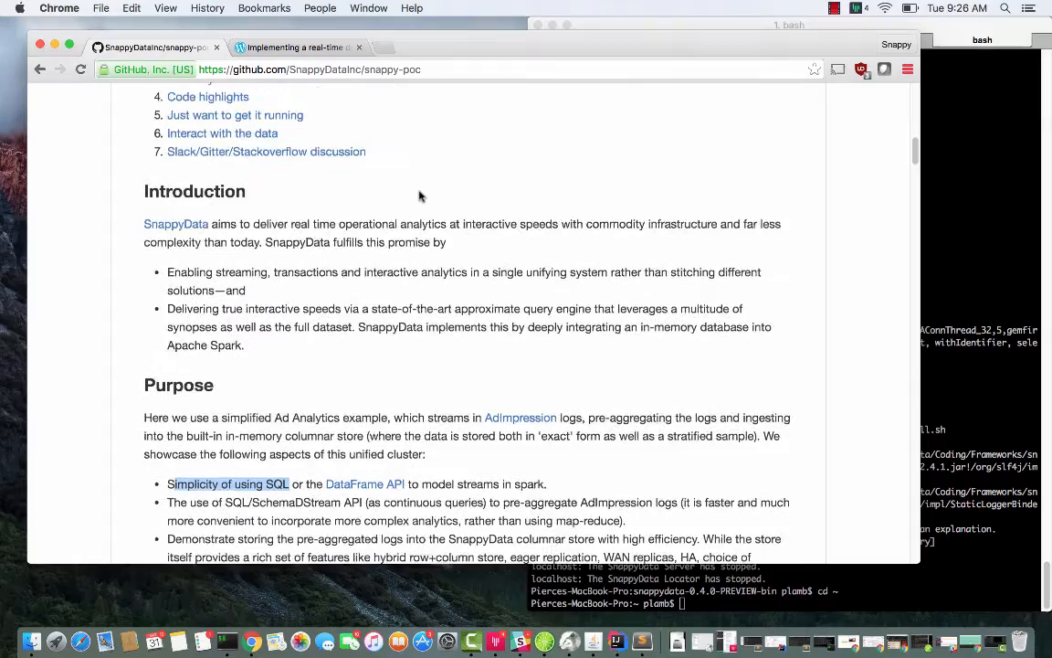
pyautogui.scroll(-1, 420, 195)
pyautogui.scroll(-5, 420, 195)
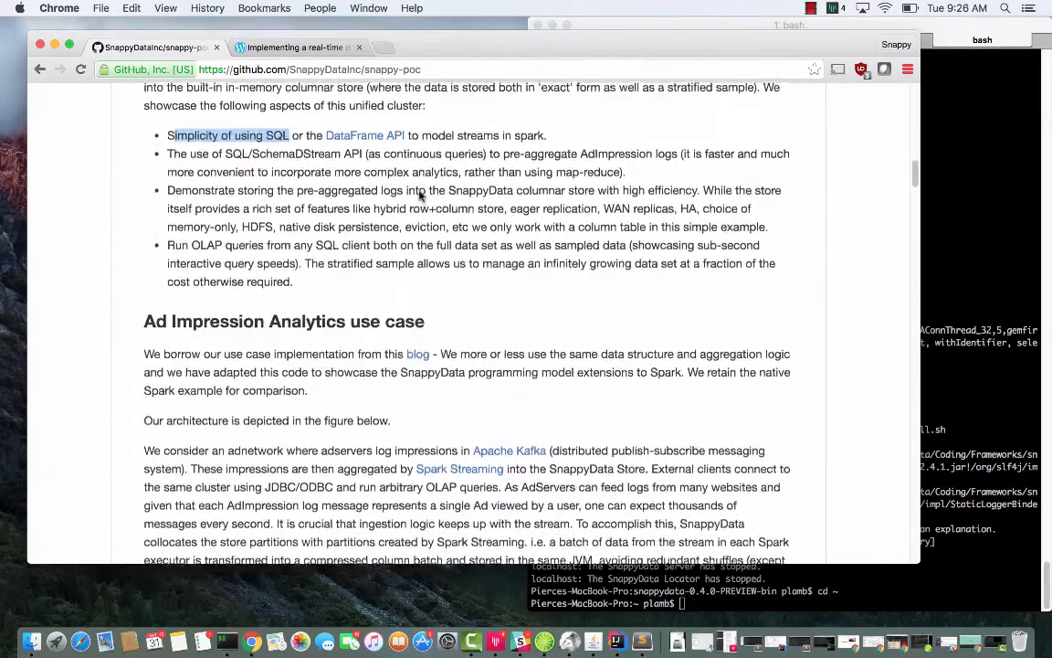
pyautogui.scroll(-1, 420, 195)
pyautogui.scroll(-2, 419, 196)
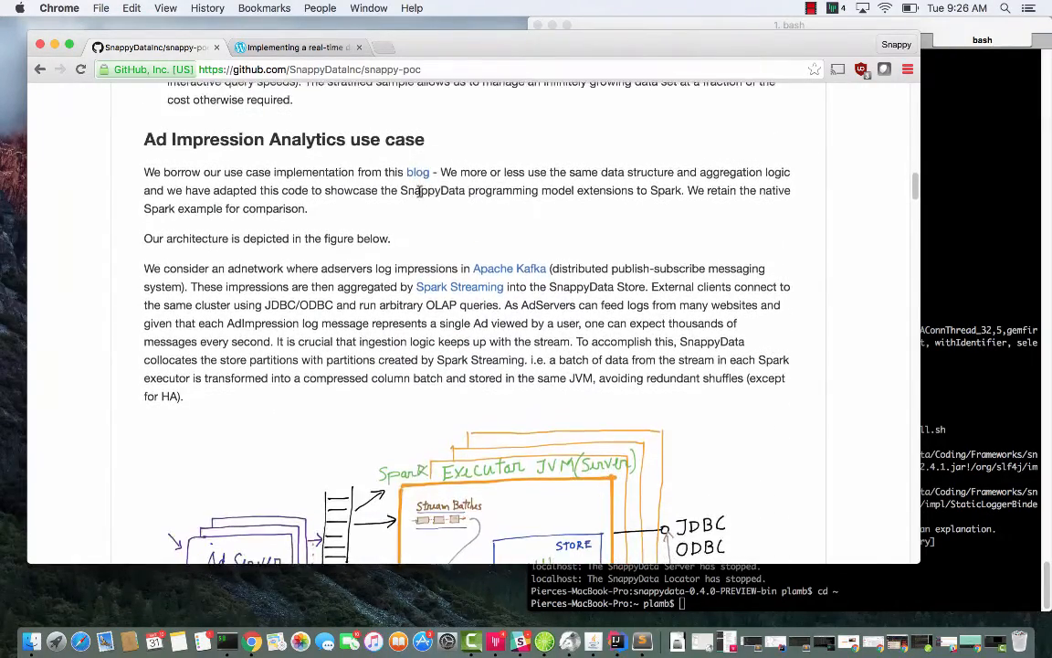
pyautogui.scroll(-2, 419, 195)
pyautogui.scroll(-1, 419, 196)
pyautogui.scroll(-2, 419, 196)
pyautogui.scroll(-1, 419, 196)
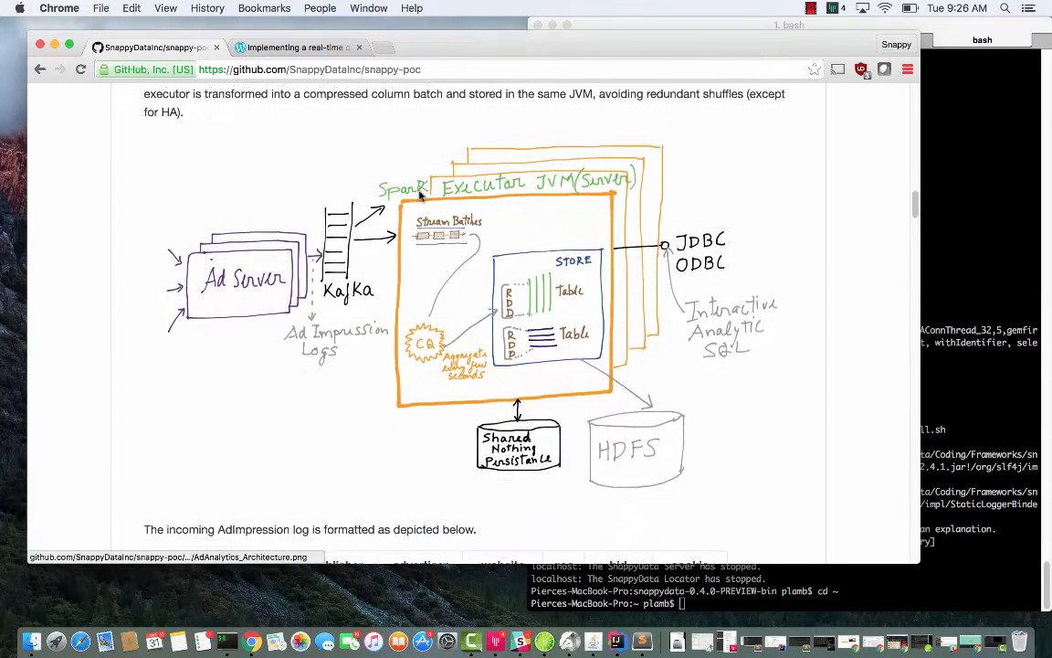
pyautogui.scroll(2, 420, 196)
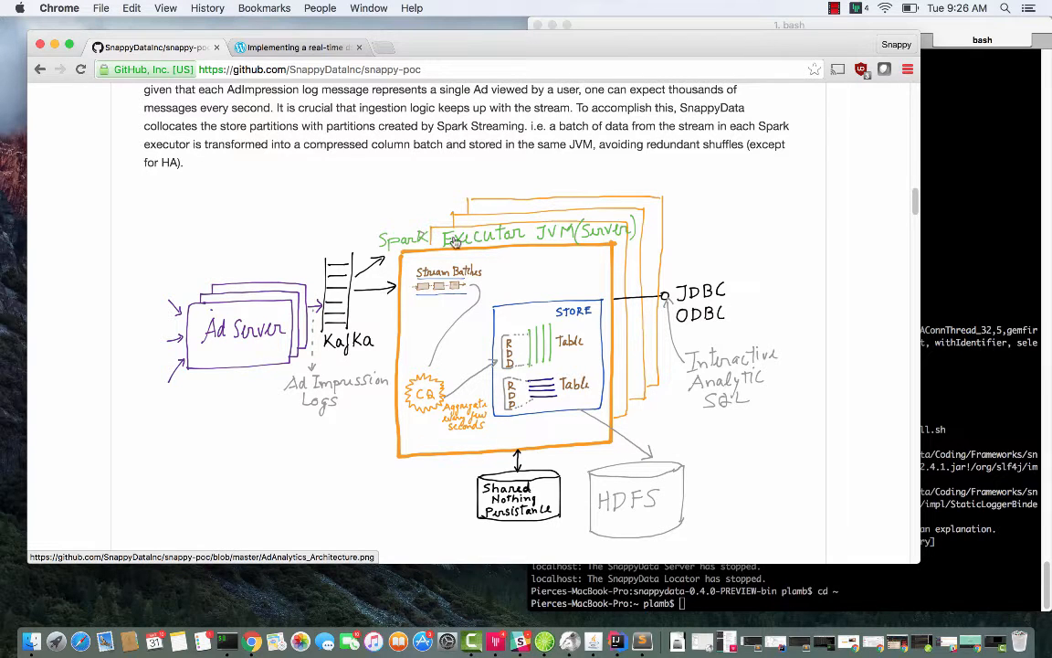
pyautogui.scroll(2, 441, 229)
pyautogui.scroll(1, 441, 183)
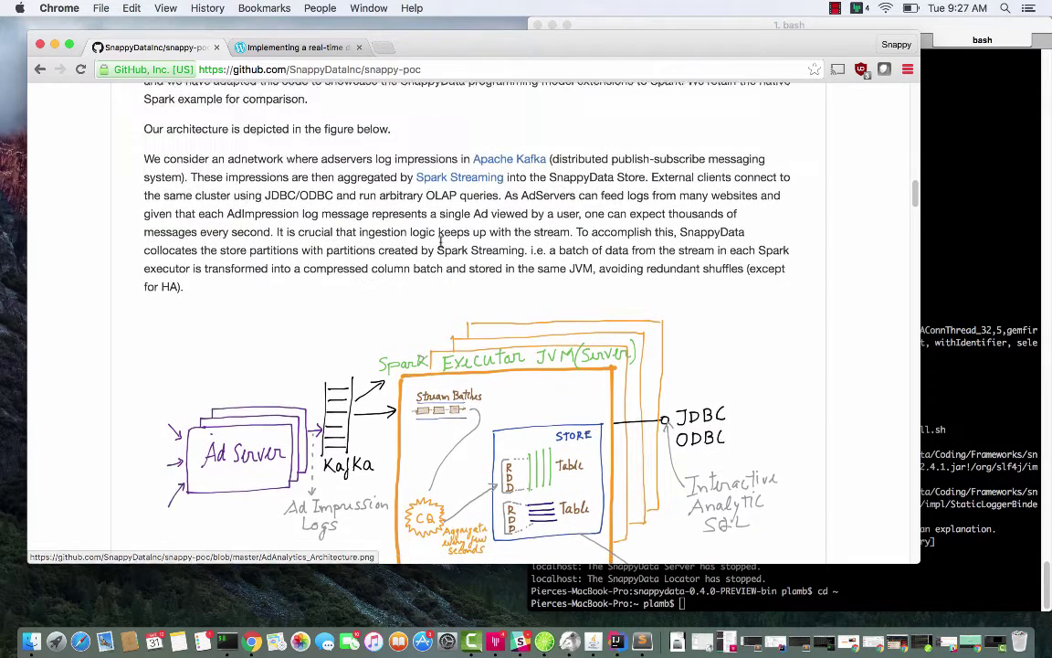
pyautogui.scroll(-1, 442, 156)
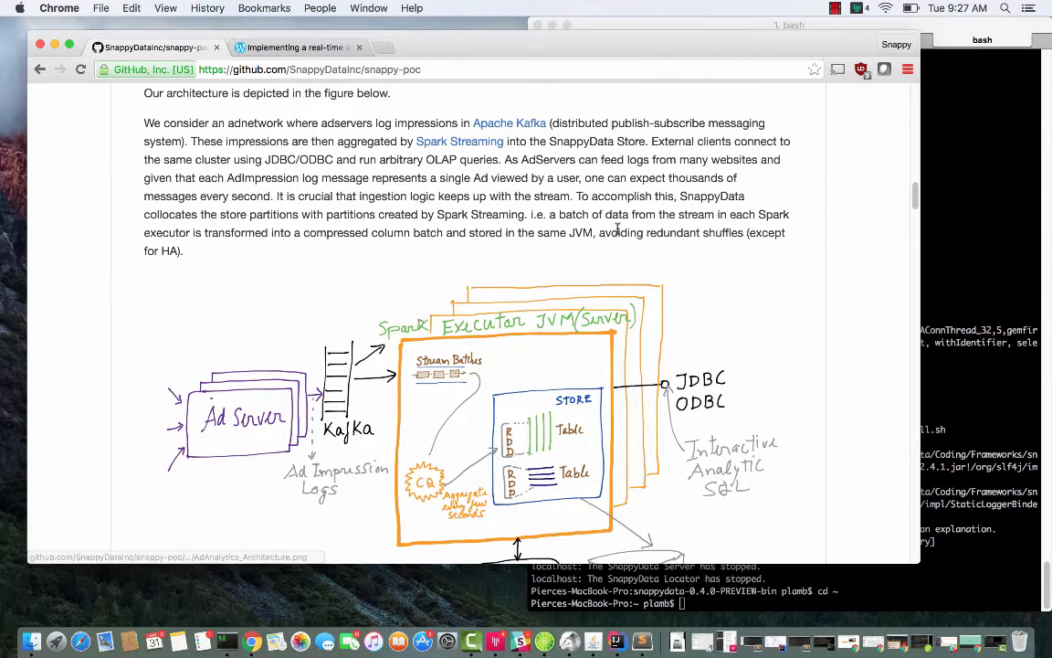
pyautogui.scroll(-1, 712, 332)
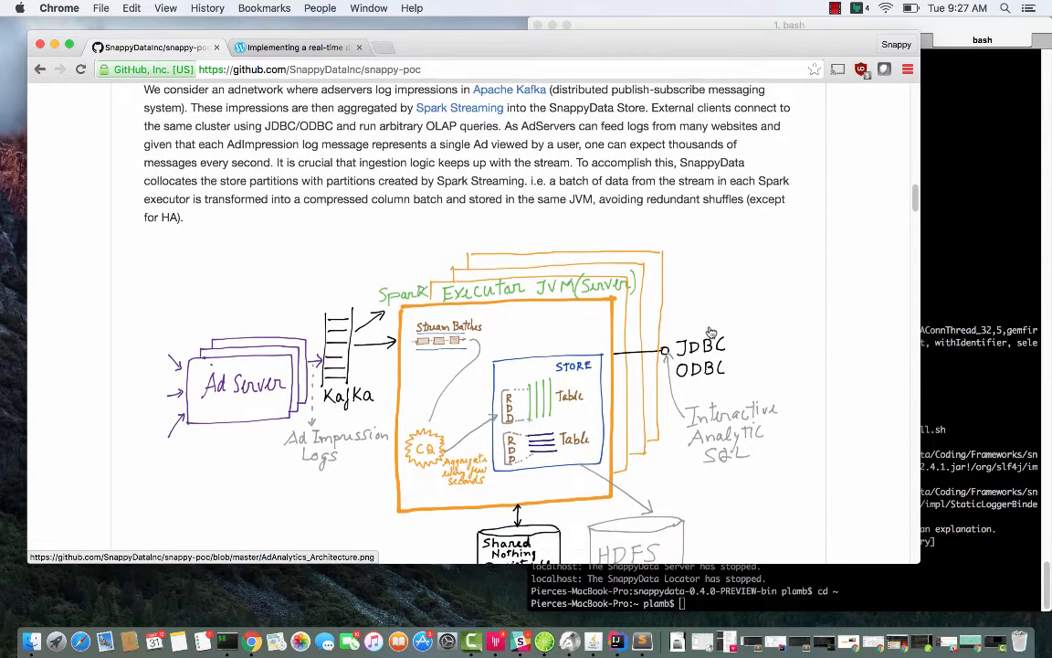
pyautogui.scroll(1, 711, 333)
pyautogui.scroll(-1, 712, 332)
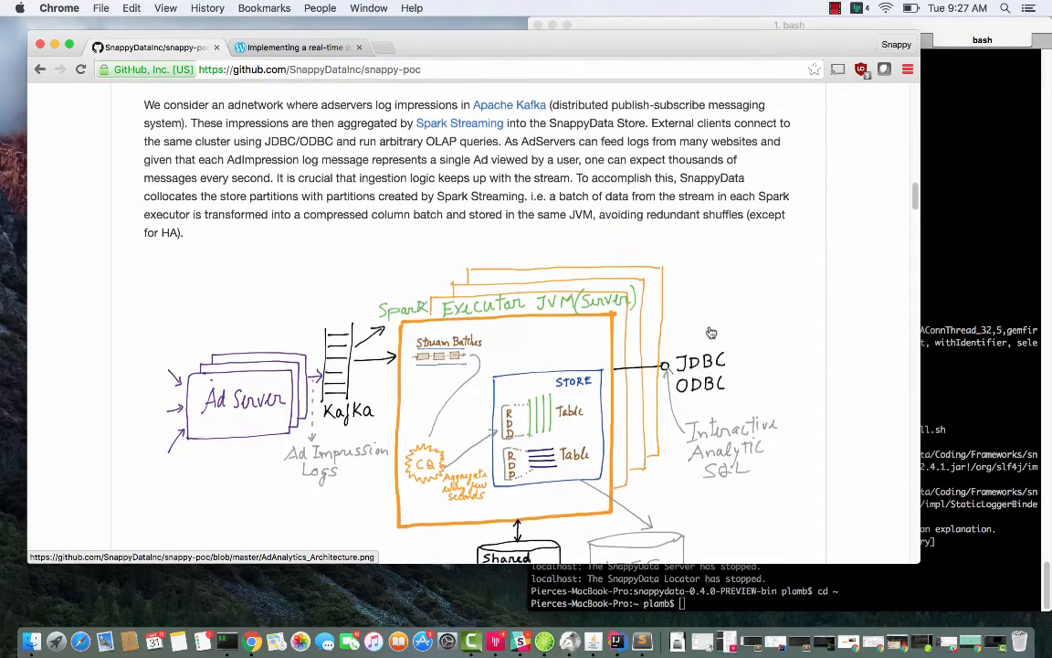
pyautogui.scroll(-1, 712, 333)
pyautogui.scroll(-2, 712, 332)
pyautogui.scroll(1, 712, 333)
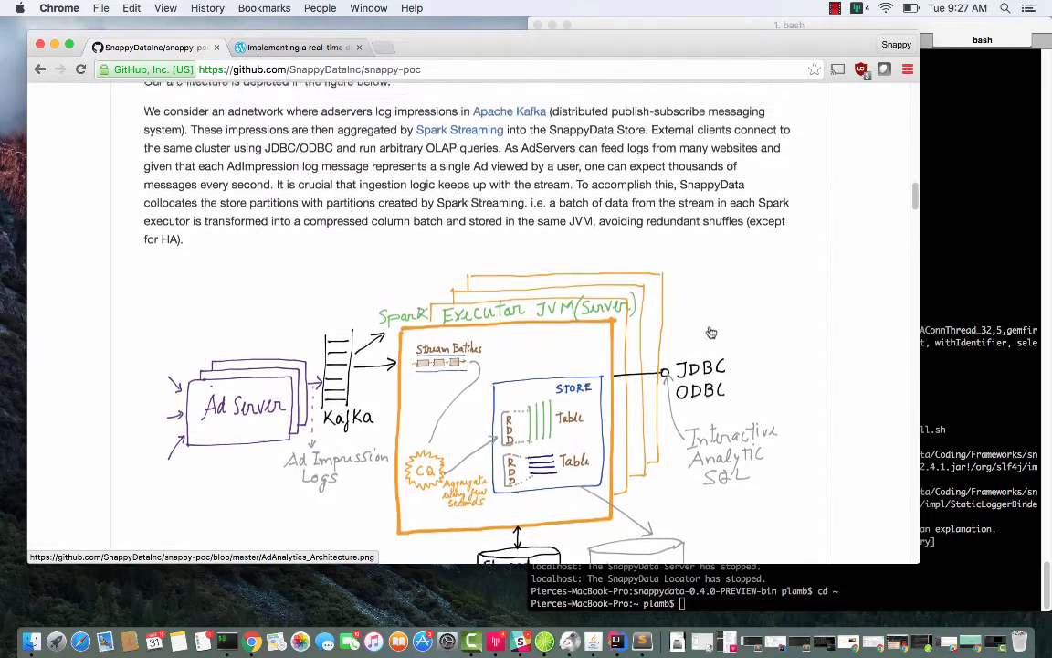
pyautogui.scroll(-3, 712, 333)
pyautogui.scroll(-2, 712, 333)
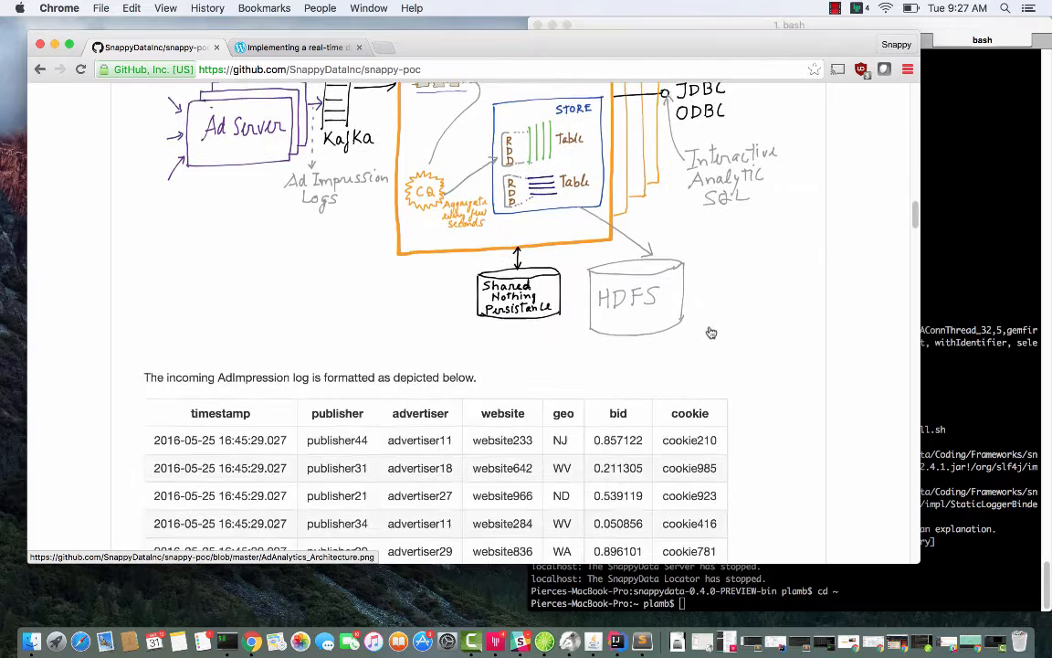
pyautogui.scroll(-1, 711, 332)
pyautogui.scroll(-2, 712, 333)
pyautogui.scroll(-1, 711, 332)
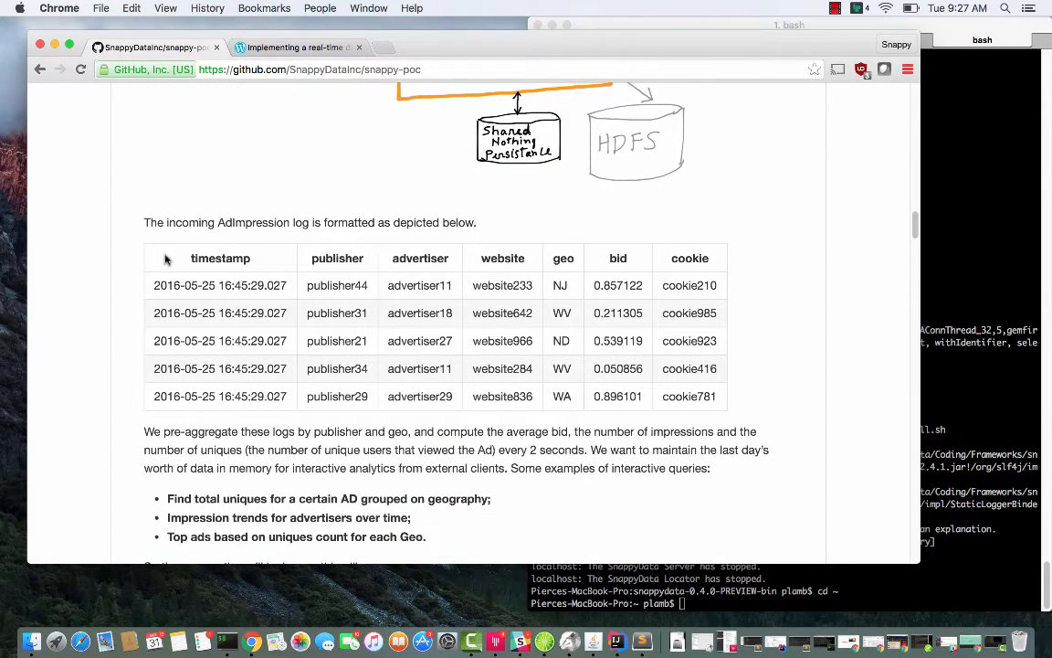
# Step: Highlight the AdImpression log's timestamp, website and bid column headings in turn
pyautogui.moveTo(165, 260); pyautogui.dragTo(381, 259)
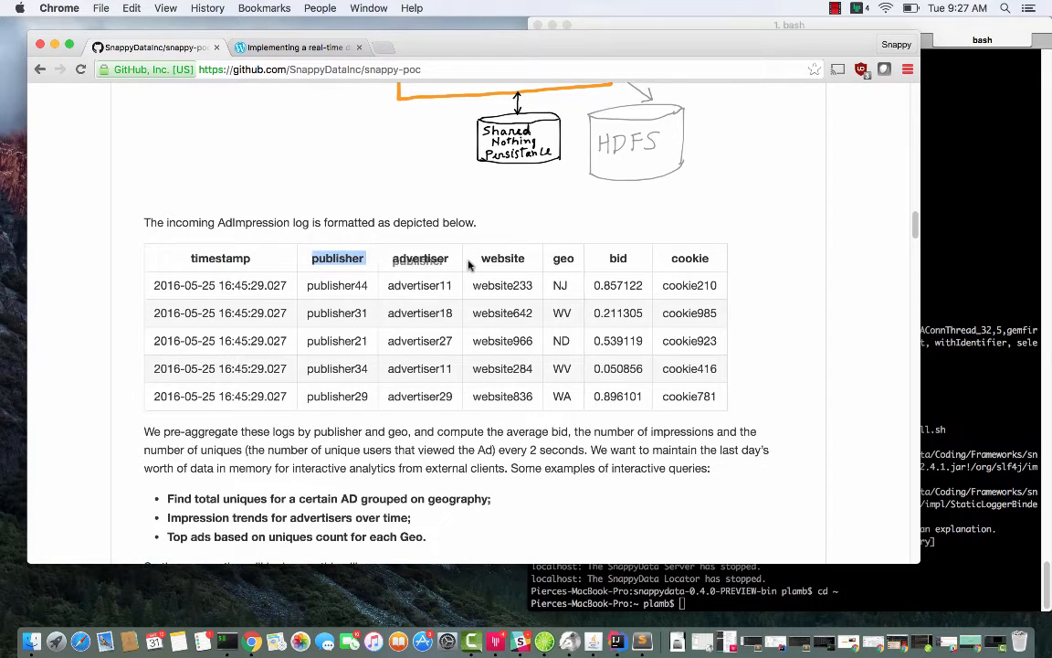
pyautogui.moveTo(480, 262); pyautogui.dragTo(533, 260)
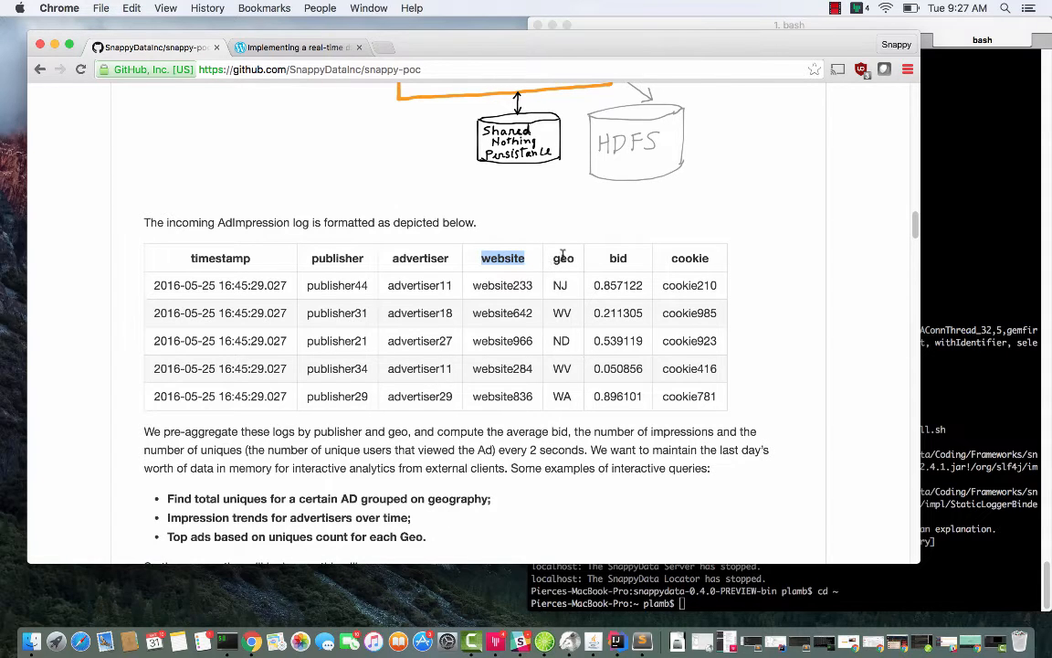
pyautogui.click(610, 259)
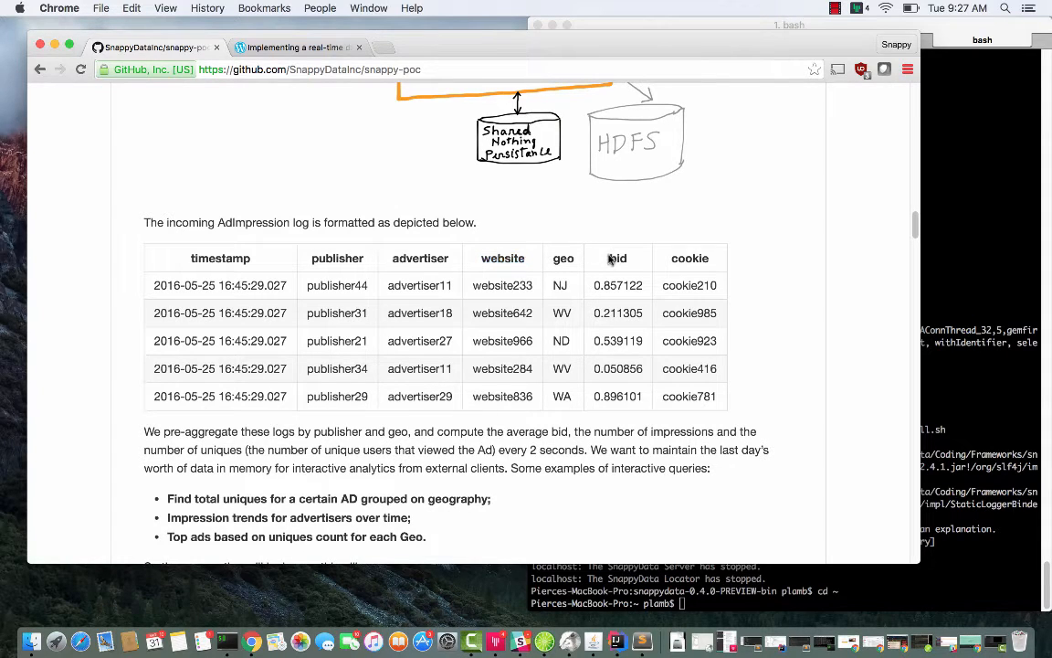
pyautogui.moveTo(612, 257); pyautogui.dragTo(636, 254)
pyautogui.click(665, 261)
pyautogui.scroll(-2, 601, 219)
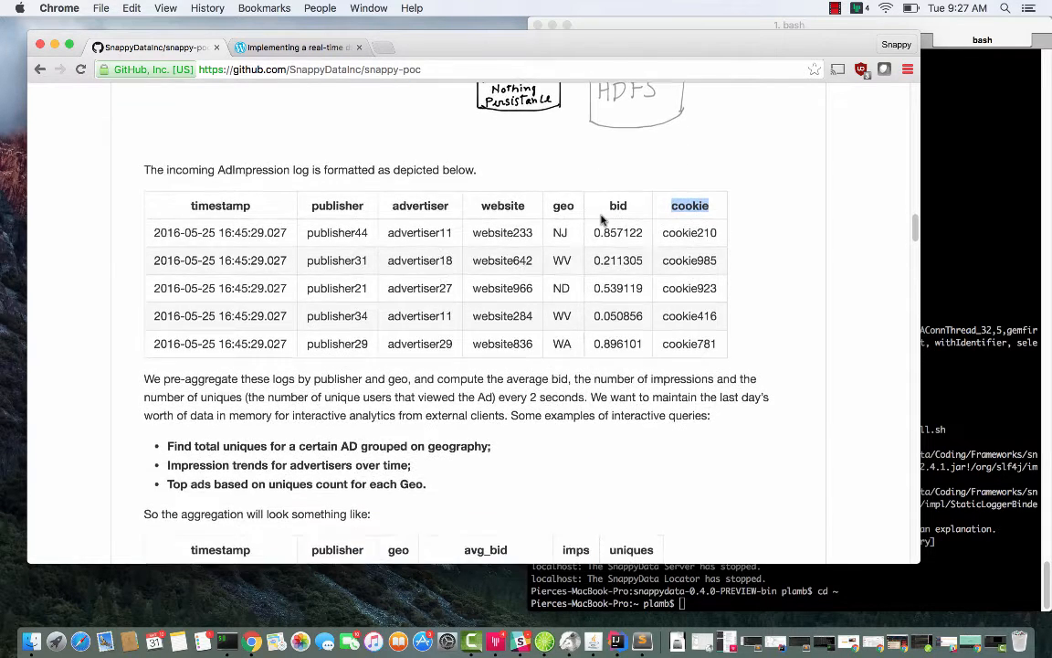
pyautogui.scroll(-2, 601, 219)
pyautogui.scroll(-1, 602, 219)
pyautogui.scroll(-1, 601, 219)
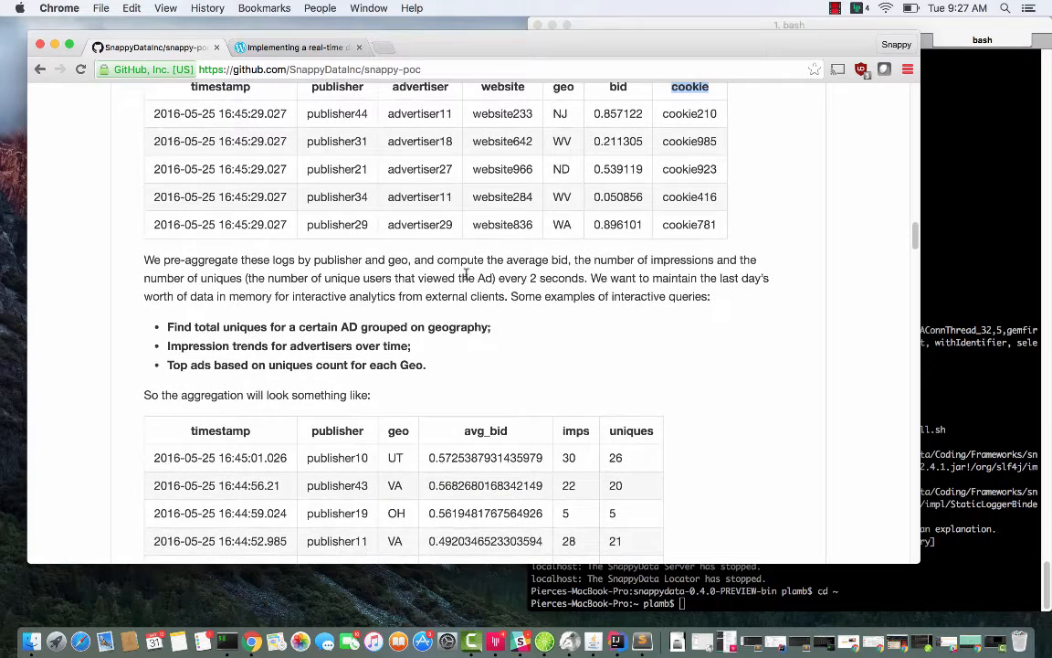
pyautogui.scroll(-1, 529, 262)
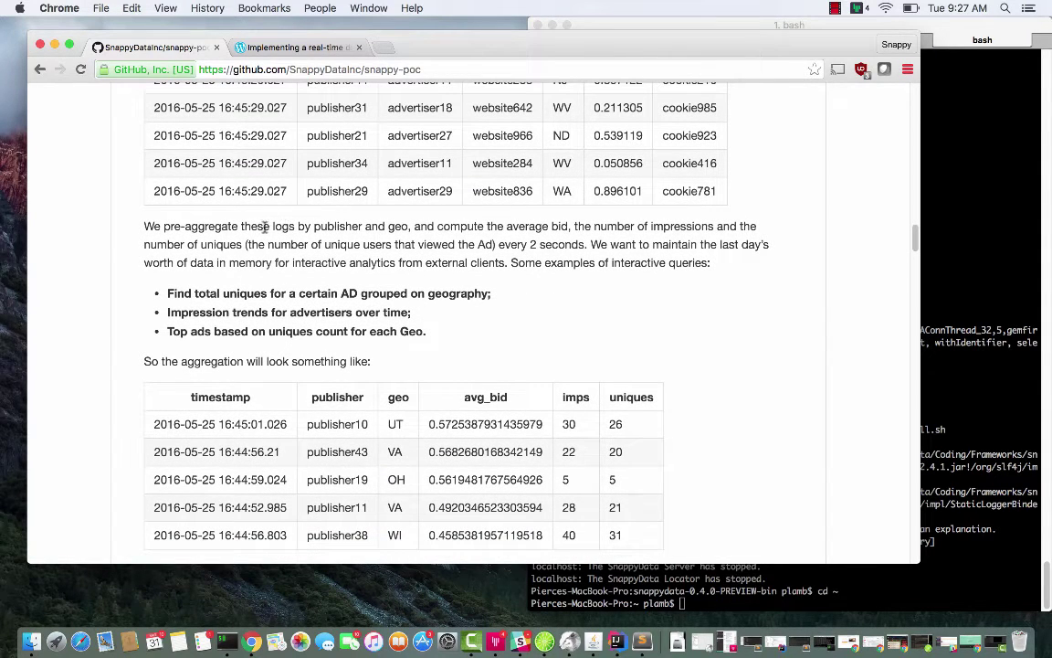
# Step: Highlight the pre-aggregation phrase and the explanation of the number of uniques
pyautogui.moveTo(272, 228); pyautogui.dragTo(711, 227)
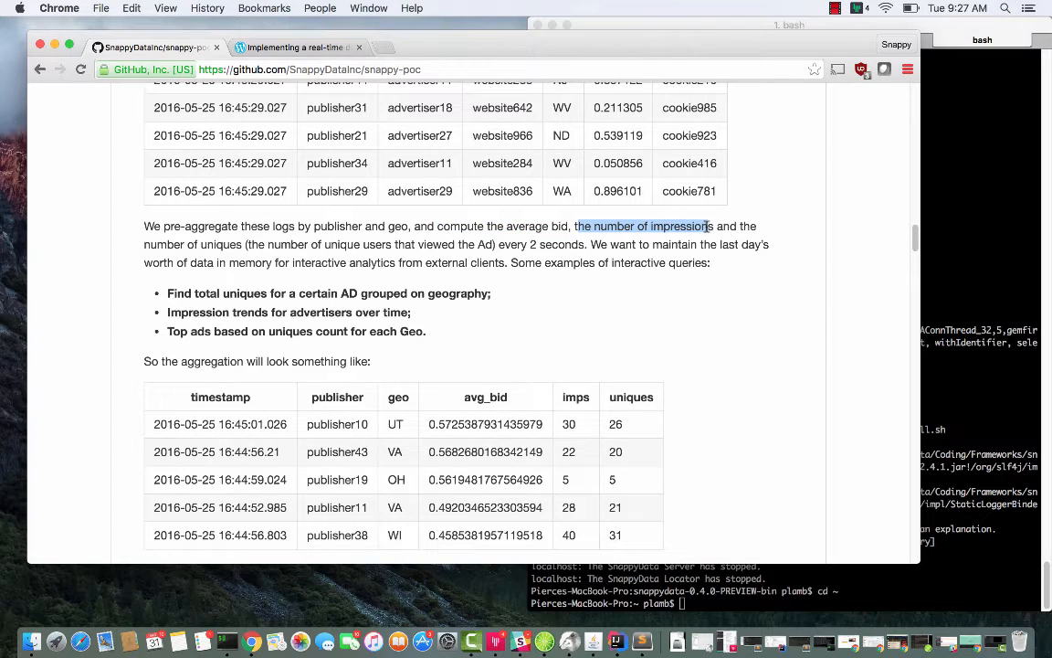
pyautogui.moveTo(157, 245); pyautogui.dragTo(474, 246)
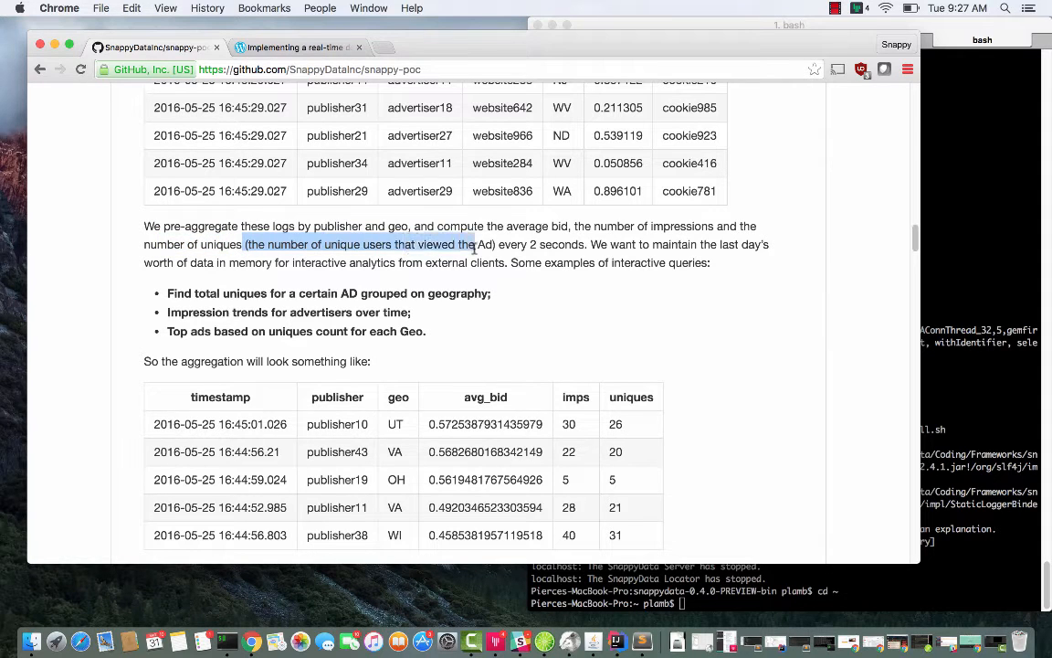
pyautogui.scroll(-1, 512, 228)
pyautogui.scroll(-1, 567, 210)
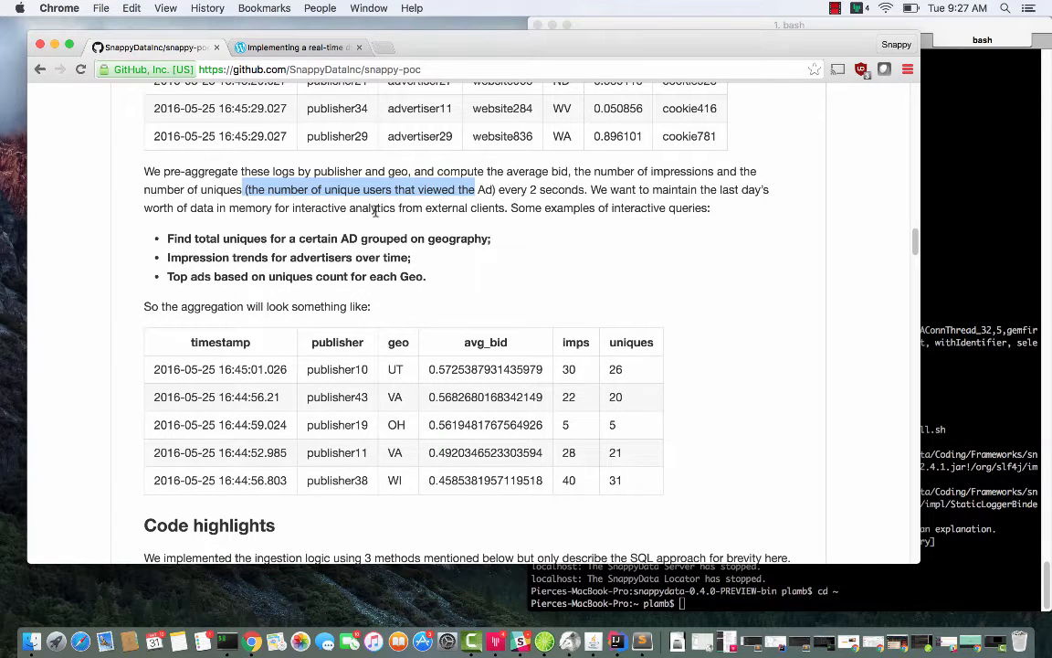
pyautogui.scroll(-1, 376, 211)
pyautogui.scroll(-1, 376, 211)
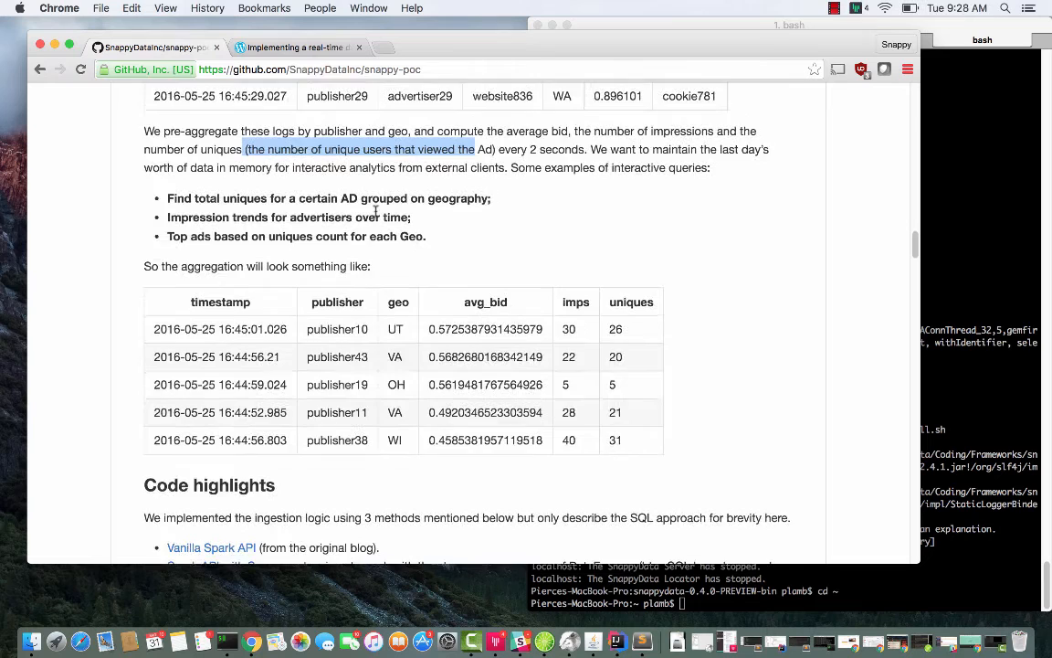
pyautogui.scroll(-1, 376, 211)
pyautogui.scroll(-1, 375, 213)
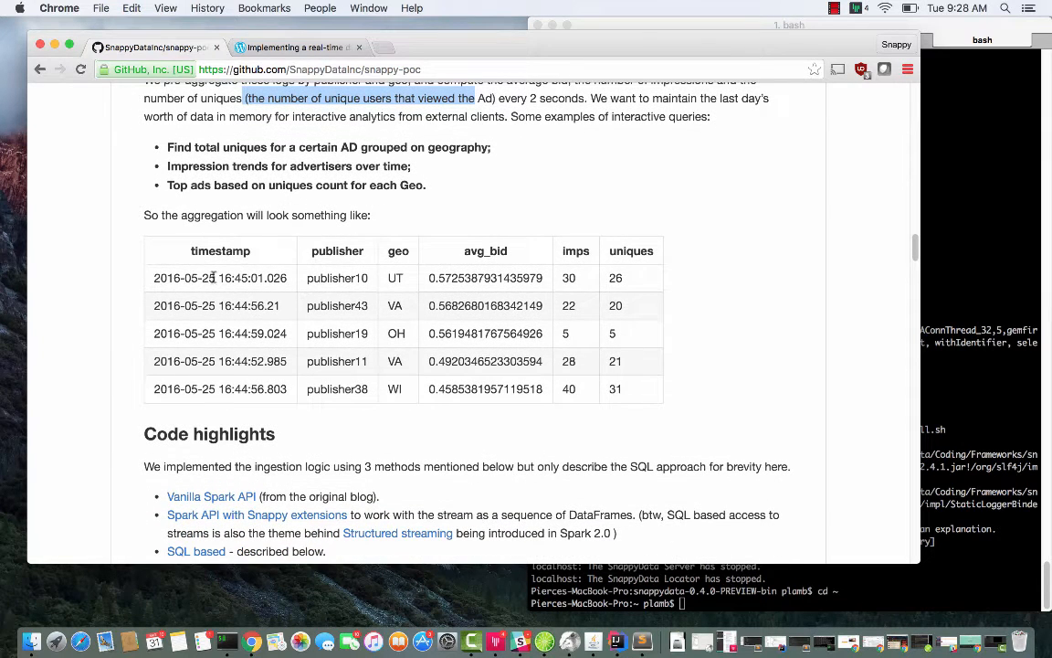
# Step: Highlight the aggregation table headings from timestamp to avg_bid, then avg_bid alone
pyautogui.moveTo(168, 255); pyautogui.dragTo(491, 257)
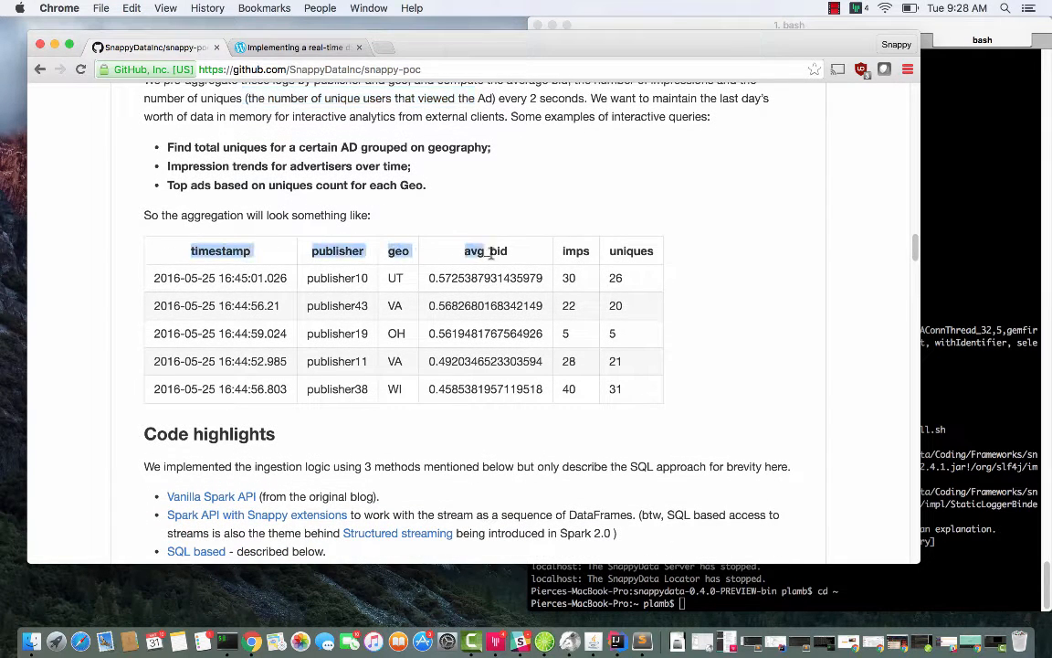
pyautogui.click(535, 257)
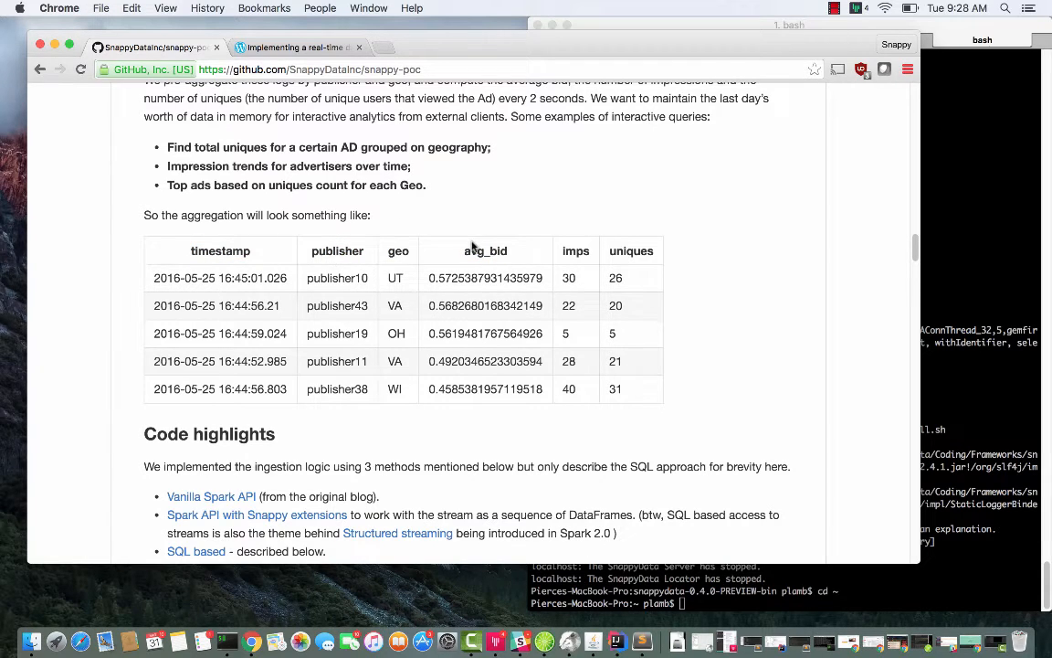
pyautogui.moveTo(460, 250); pyautogui.dragTo(599, 249)
pyautogui.scroll(-2, 620, 246)
pyautogui.scroll(-2, 620, 247)
pyautogui.scroll(-2, 615, 249)
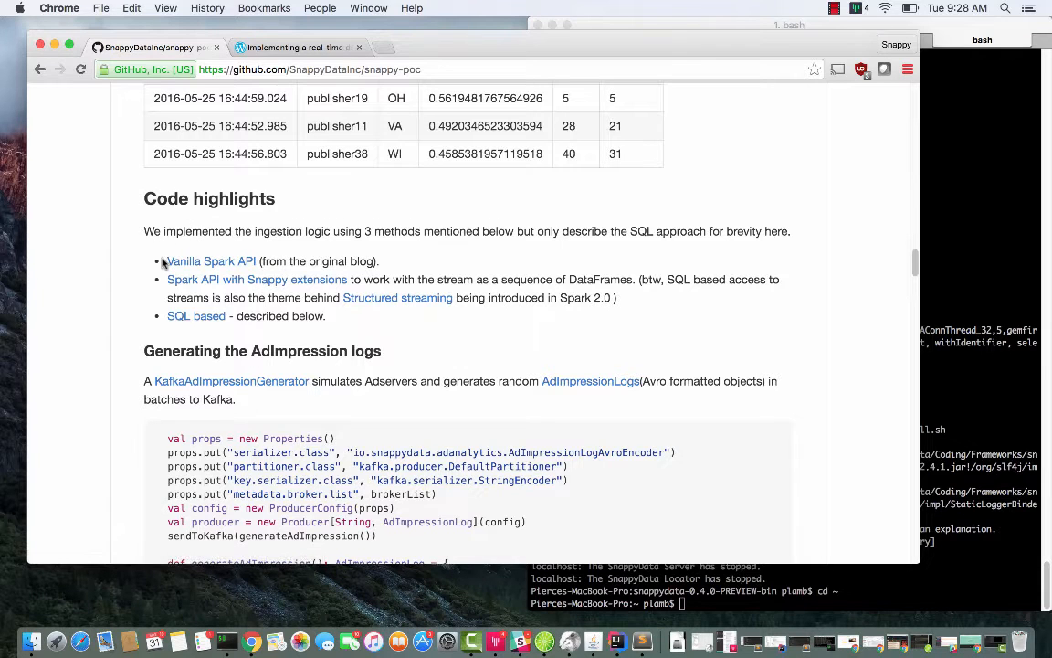
# Step: Highlight the Vanilla Spark API method, glancing at the original blog post
pyautogui.moveTo(162, 262); pyautogui.dragTo(260, 262)
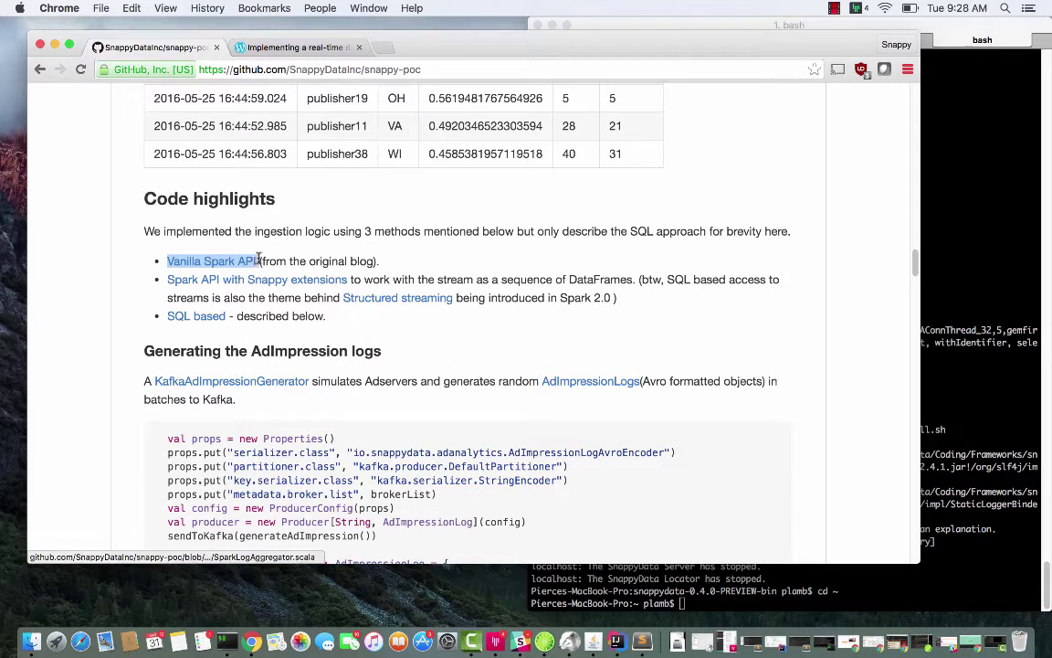
pyautogui.click(292, 46)
pyautogui.click(151, 45)
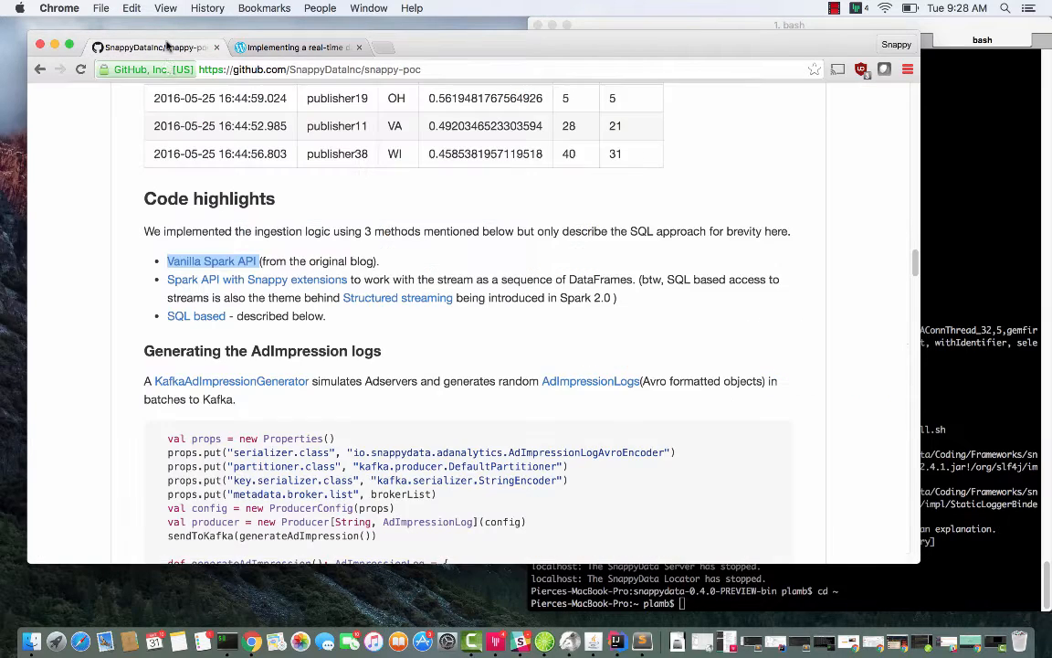
pyautogui.click(161, 282)
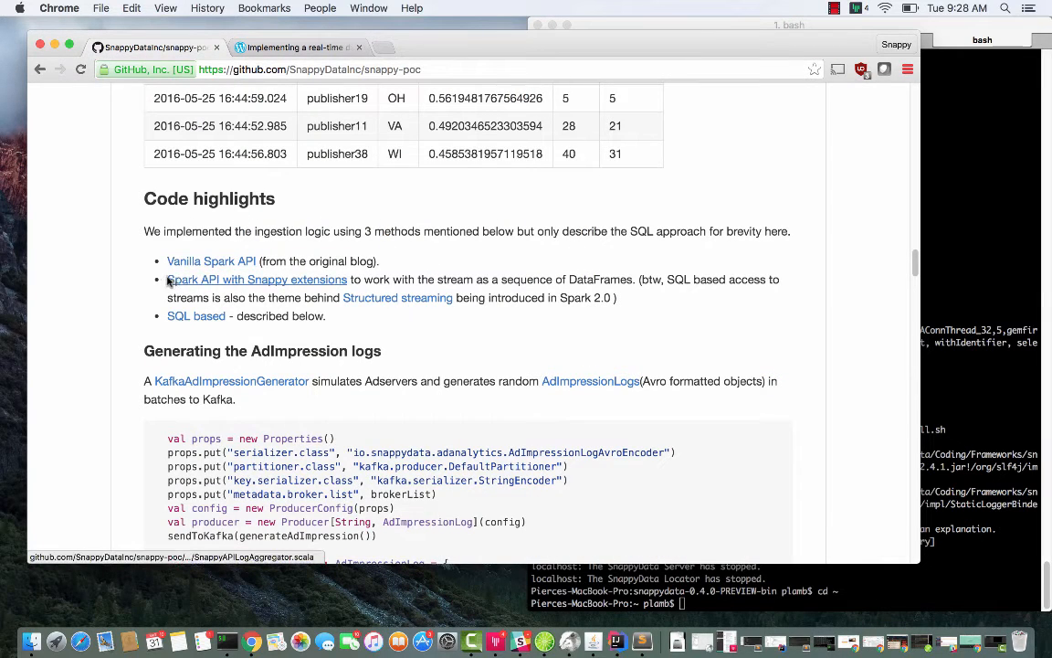
# Step: Highlight the Spark API with Snappy extensions and the SQL based methods
pyautogui.moveTo(168, 283); pyautogui.dragTo(350, 282)
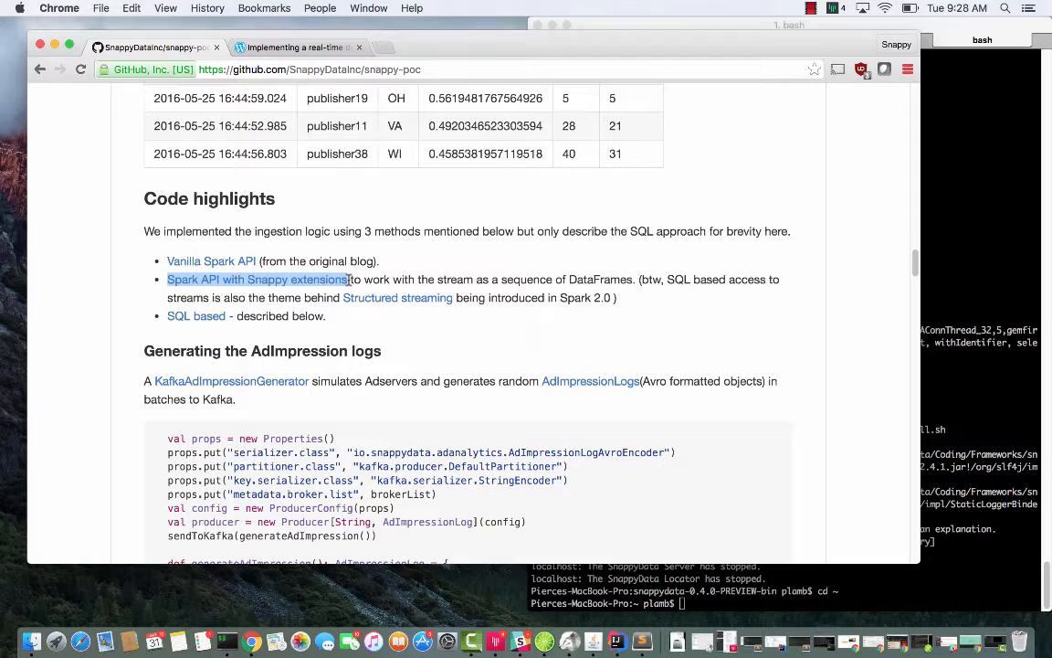
pyautogui.click(394, 260)
pyautogui.scroll(-1, 394, 260)
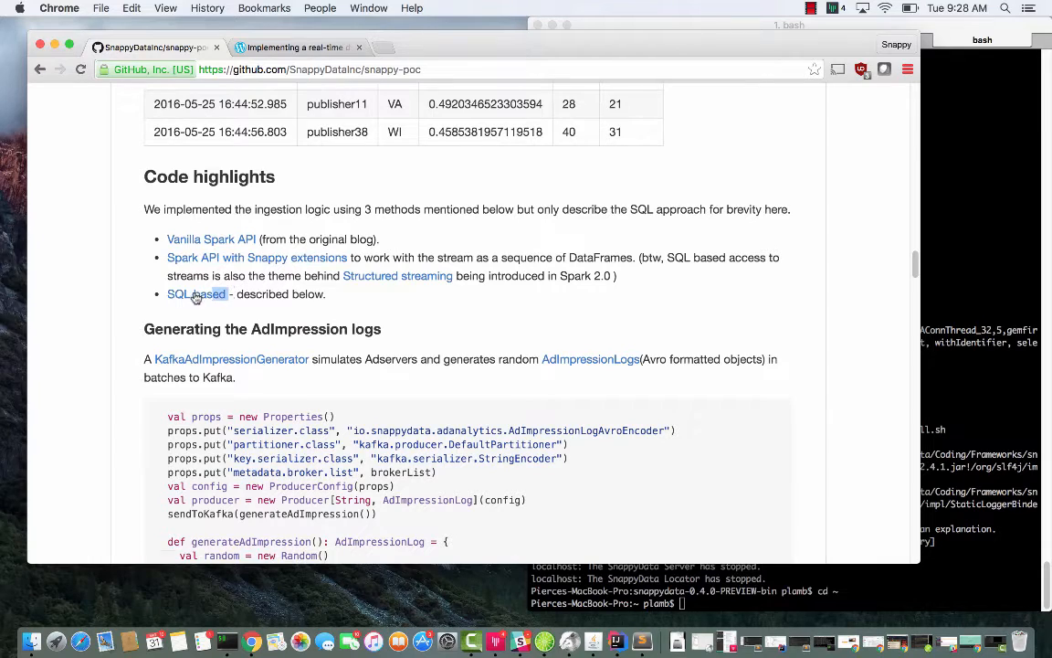
pyautogui.moveTo(231, 294); pyautogui.dragTo(154, 292)
pyautogui.click(154, 291)
pyautogui.scroll(-2, 300, 291)
pyautogui.scroll(1, 300, 291)
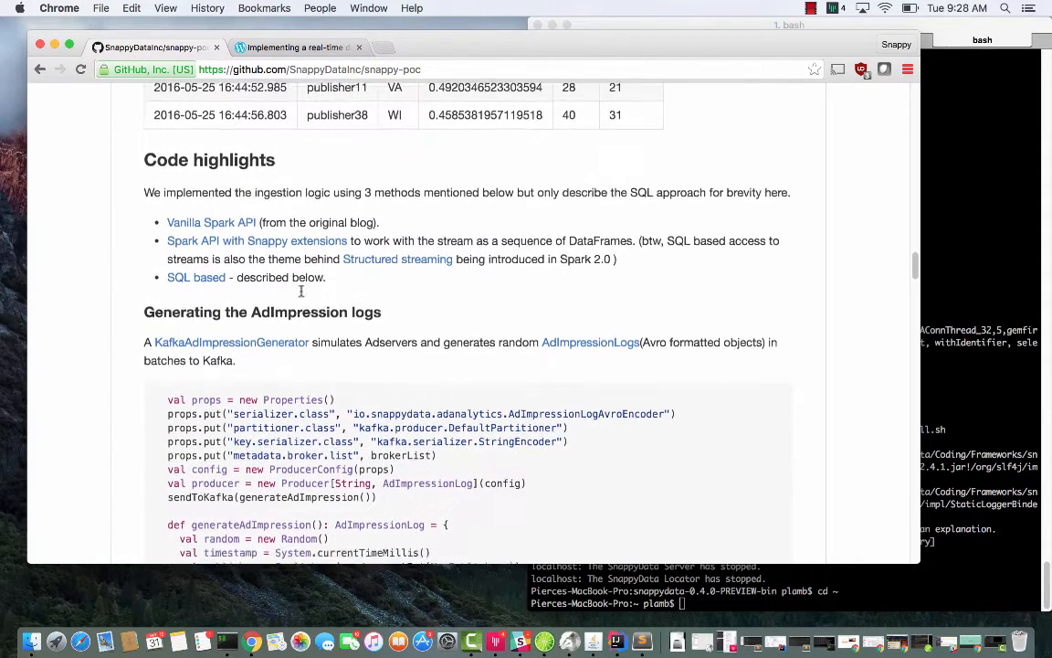
pyautogui.scroll(1, 300, 291)
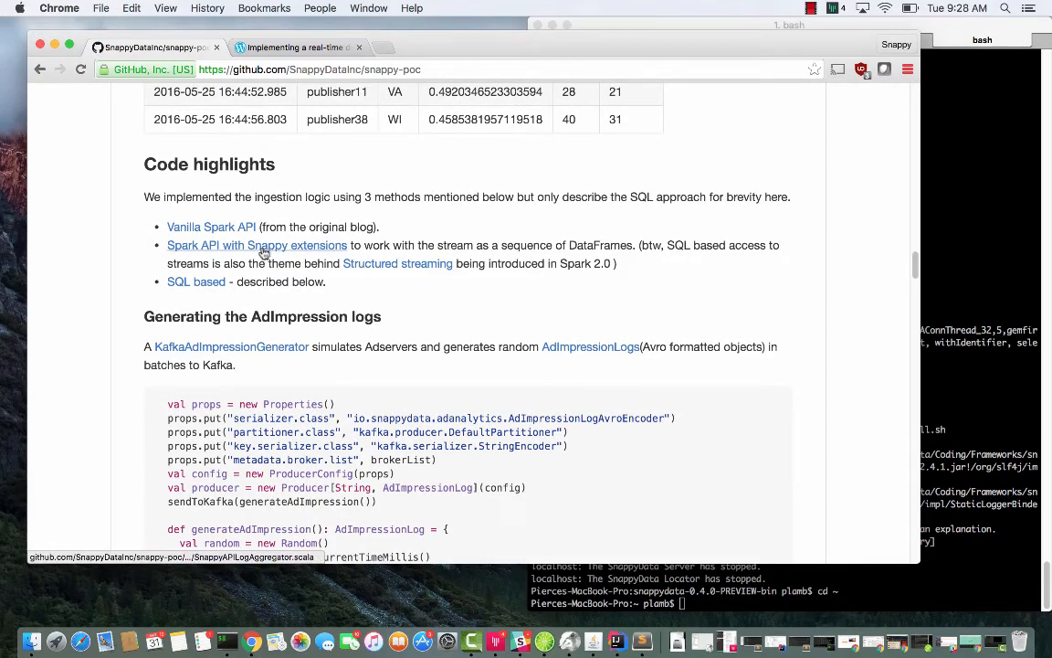
pyautogui.scroll(-3, 384, 299)
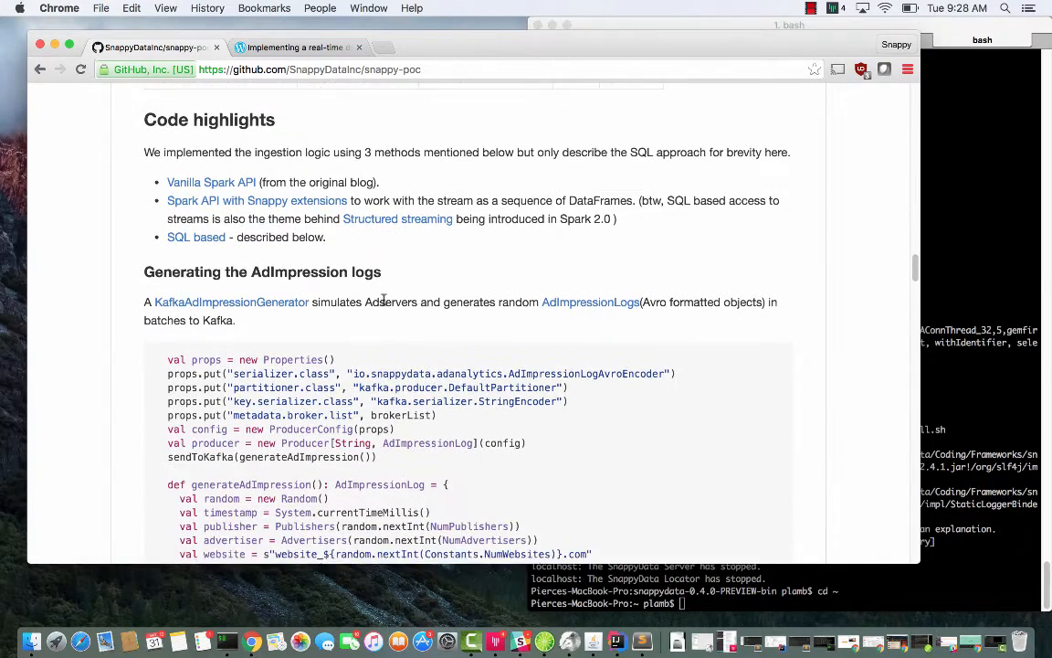
pyautogui.scroll(-5, 384, 299)
pyautogui.scroll(-5, 383, 301)
pyautogui.scroll(-3, 384, 303)
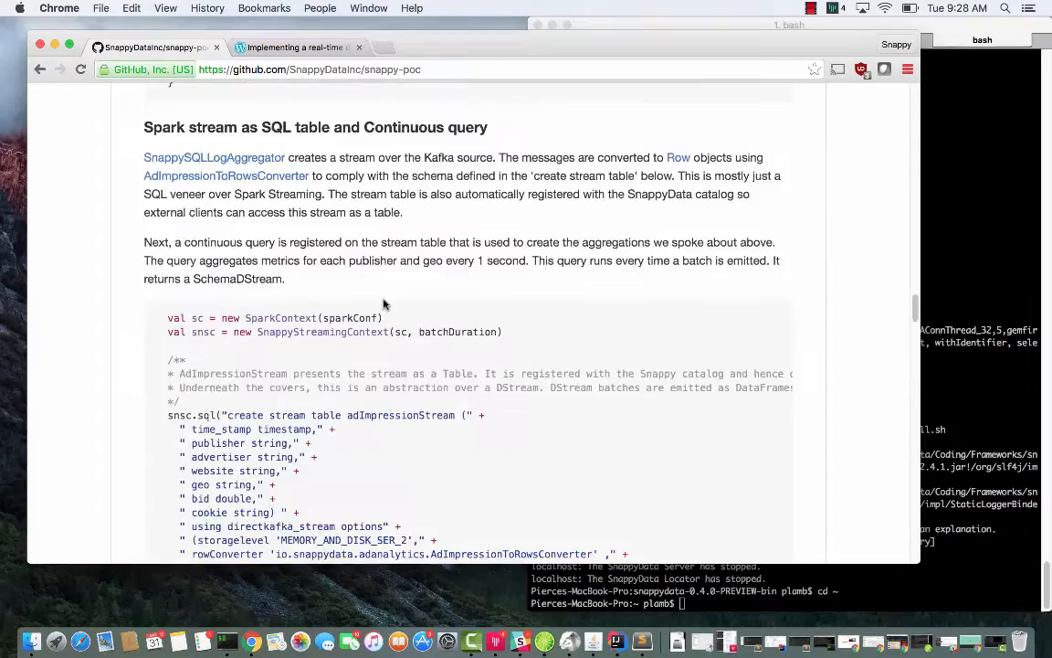
pyautogui.scroll(-3, 383, 304)
pyautogui.scroll(5, 383, 303)
pyautogui.scroll(3, 384, 303)
pyautogui.scroll(2, 384, 303)
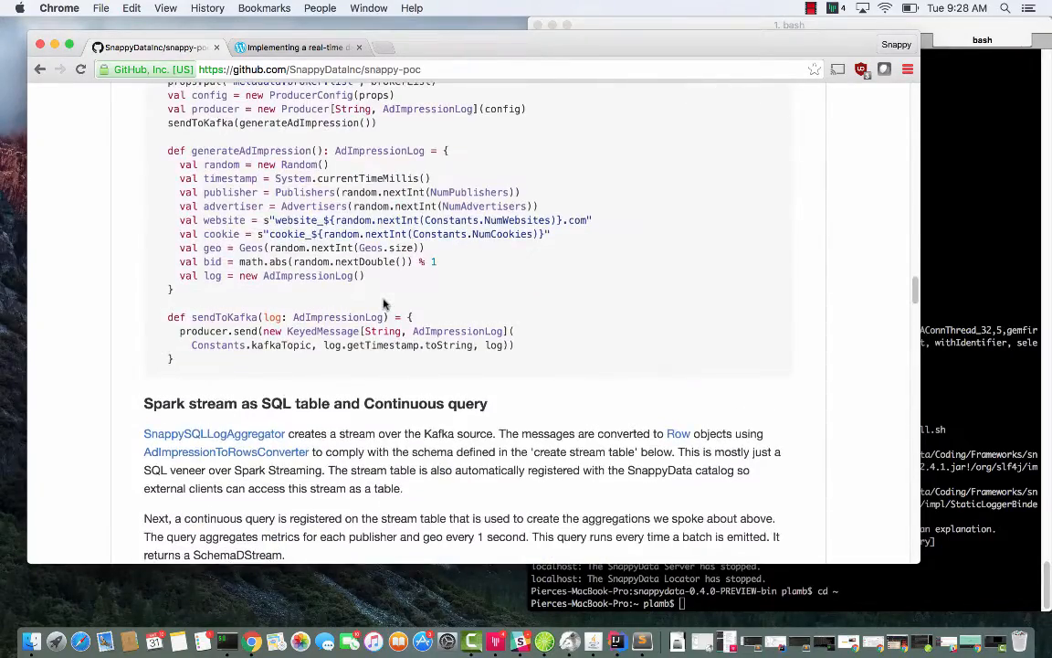
pyautogui.scroll(-5, 383, 303)
pyautogui.scroll(-5, 383, 304)
pyautogui.scroll(-5, 383, 303)
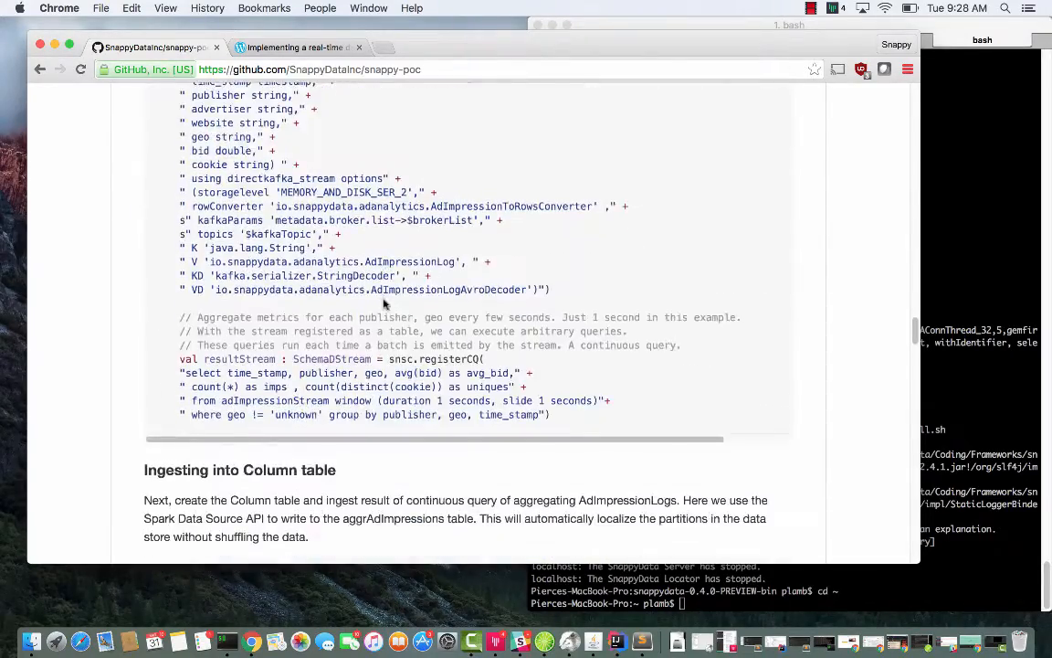
pyautogui.scroll(-1, 384, 303)
pyautogui.scroll(4, 383, 303)
pyautogui.scroll(-4, 384, 304)
pyautogui.scroll(-2, 384, 303)
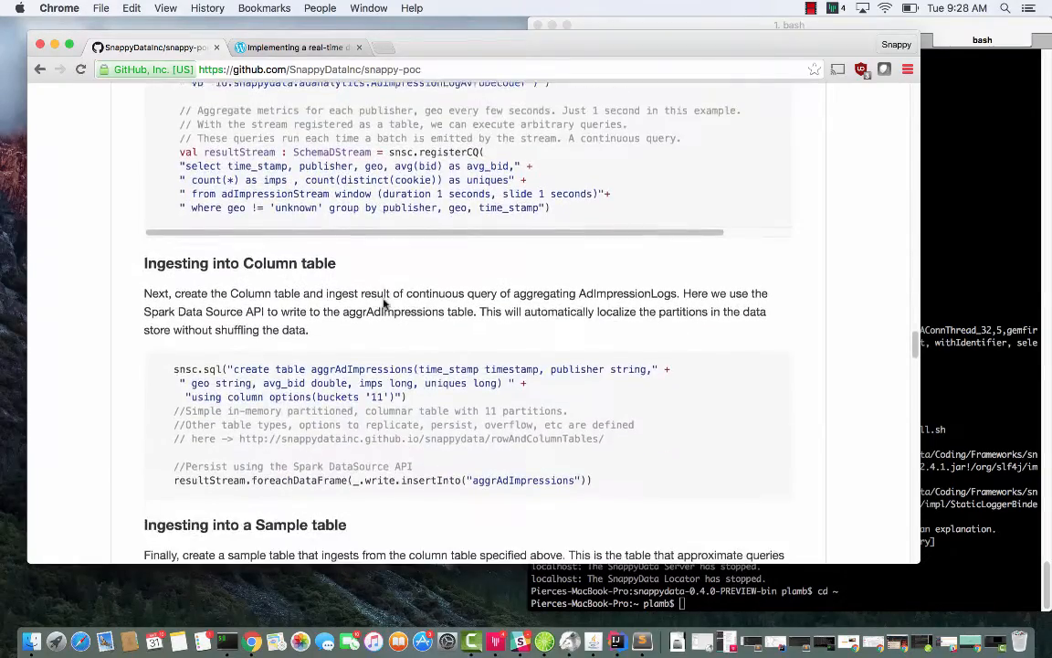
pyautogui.scroll(-3, 383, 304)
pyautogui.scroll(2, 383, 303)
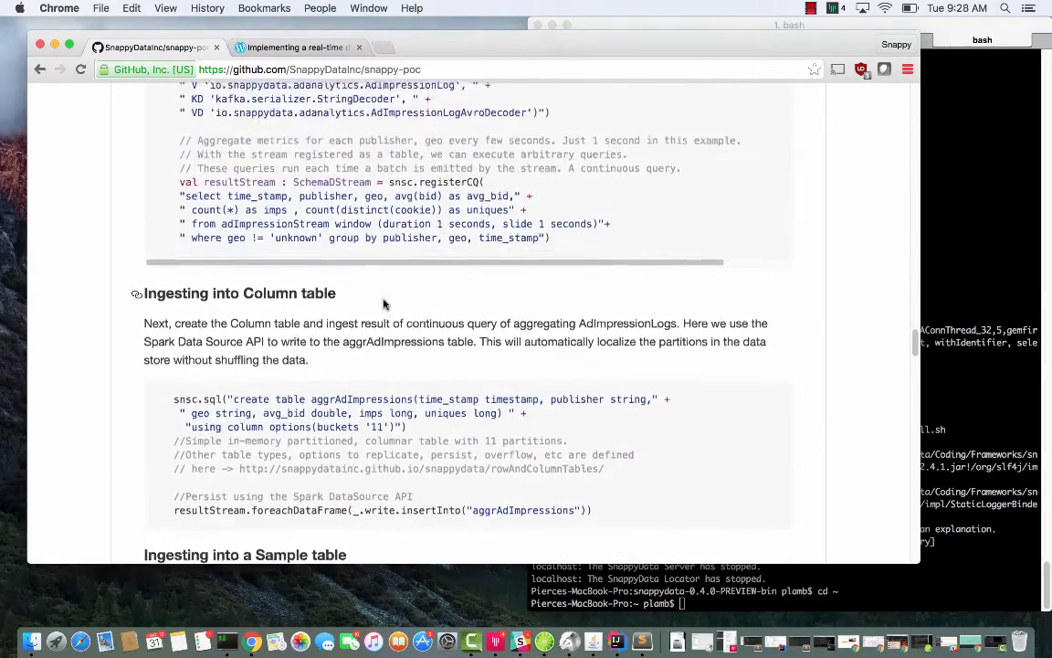
pyautogui.scroll(-3, 384, 304)
pyautogui.scroll(-2, 384, 301)
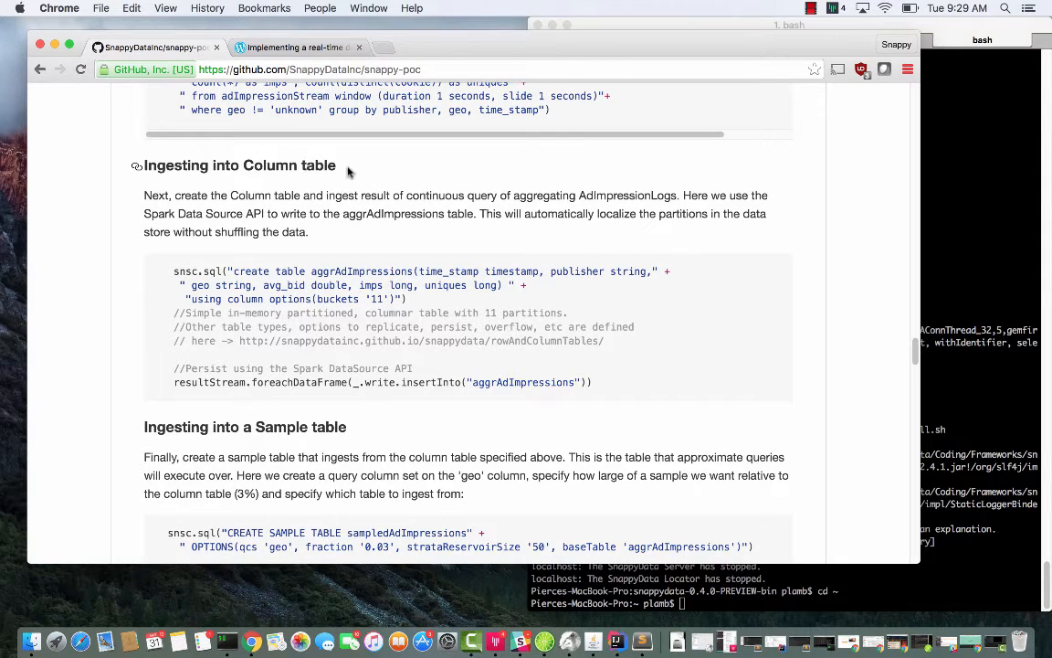
# Step: Highlight the Ingesting into Column table heading, then 'into a Sample table'
pyautogui.moveTo(336, 165); pyautogui.dragTo(126, 151)
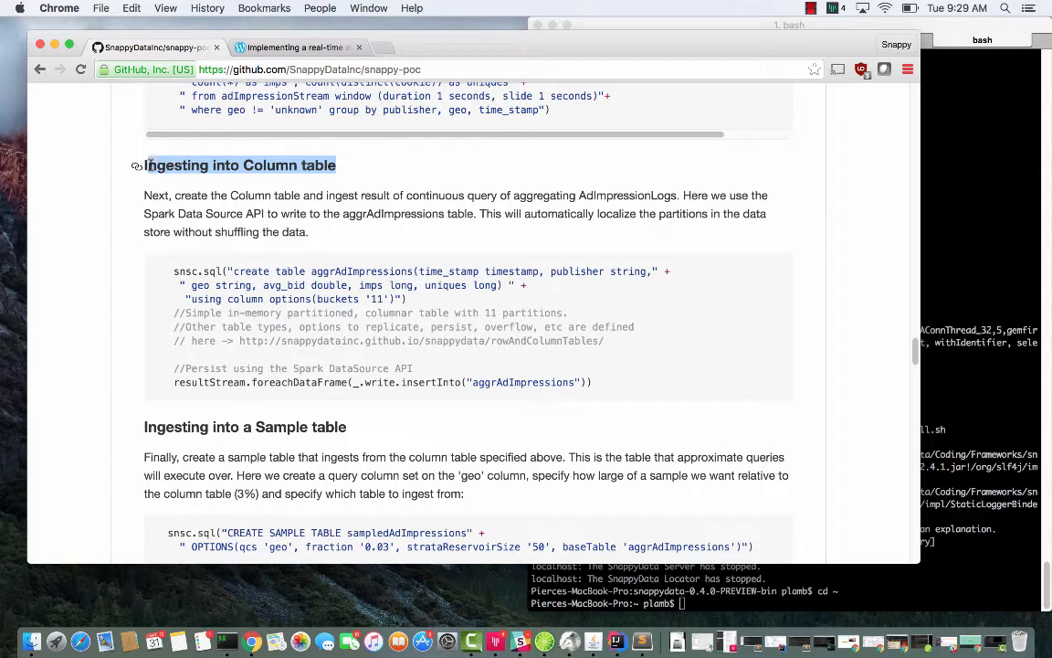
pyautogui.scroll(-2, 356, 199)
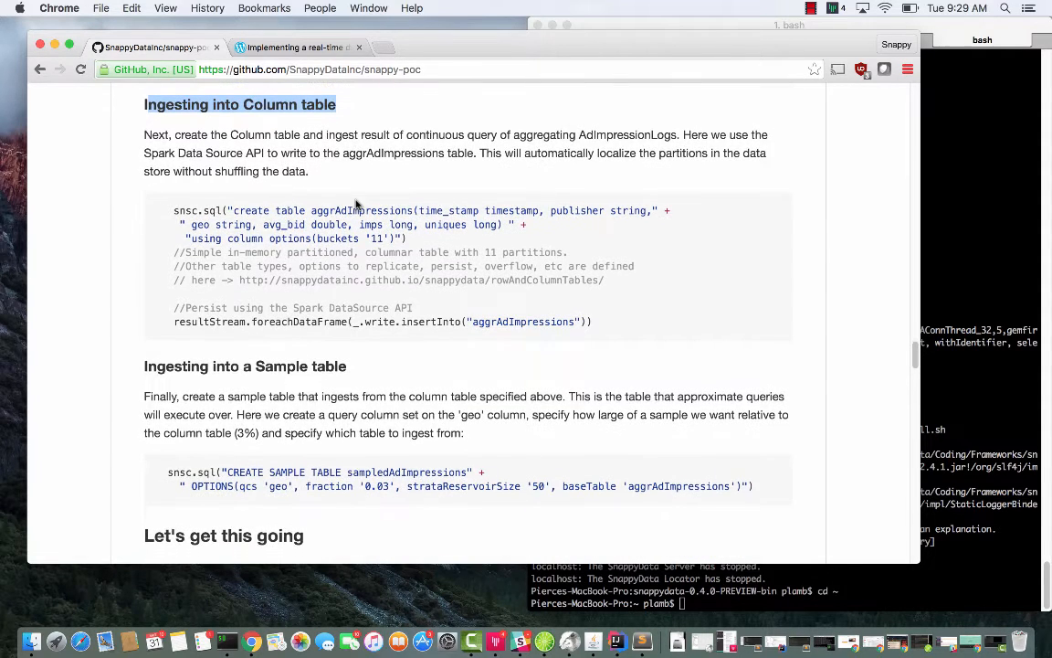
pyautogui.scroll(2, 356, 203)
pyautogui.scroll(-2, 356, 206)
pyautogui.scroll(-1, 356, 206)
pyautogui.scroll(-1, 357, 265)
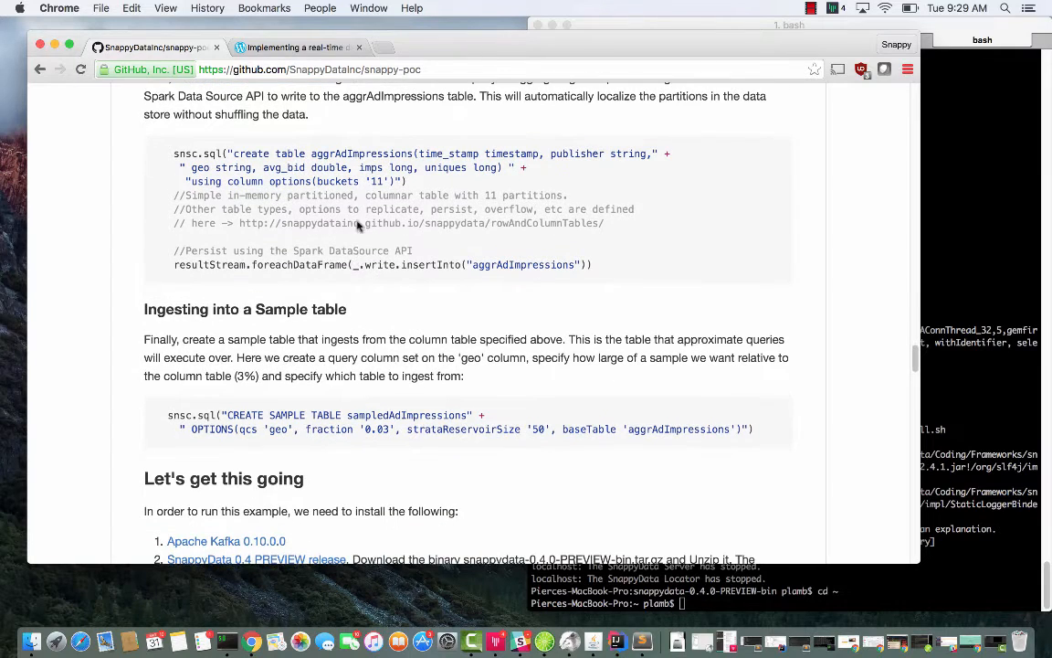
pyautogui.moveTo(357, 312); pyautogui.dragTo(205, 304)
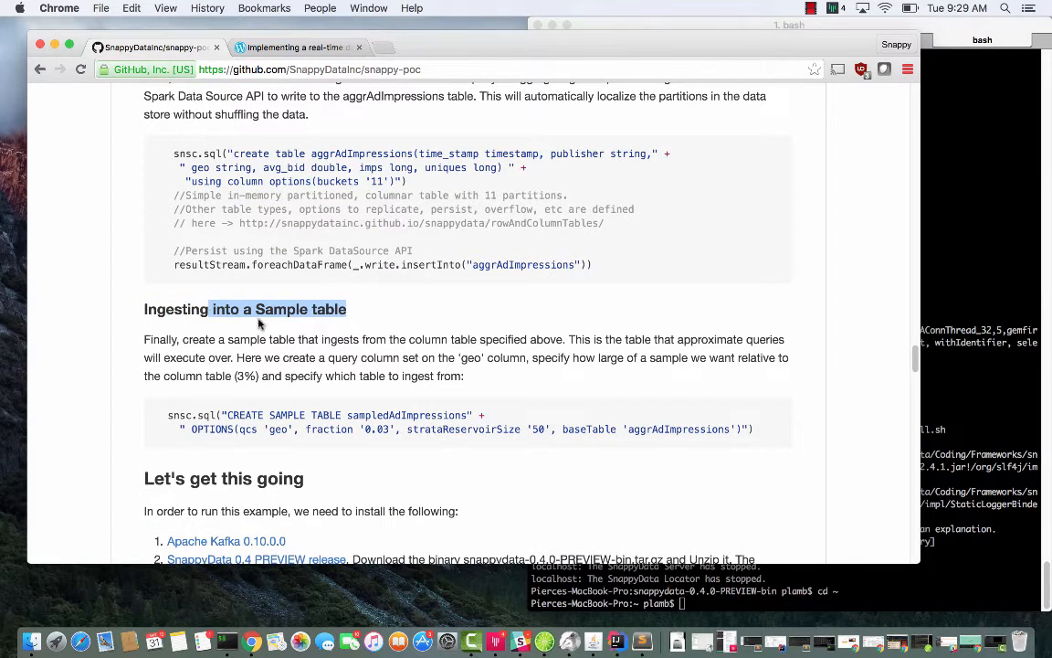
# Step: Highlight the Sample table heading and the CREATE SAMPLE TABLE statement
pyautogui.click(239, 298)
pyautogui.scroll(-1, 292, 363)
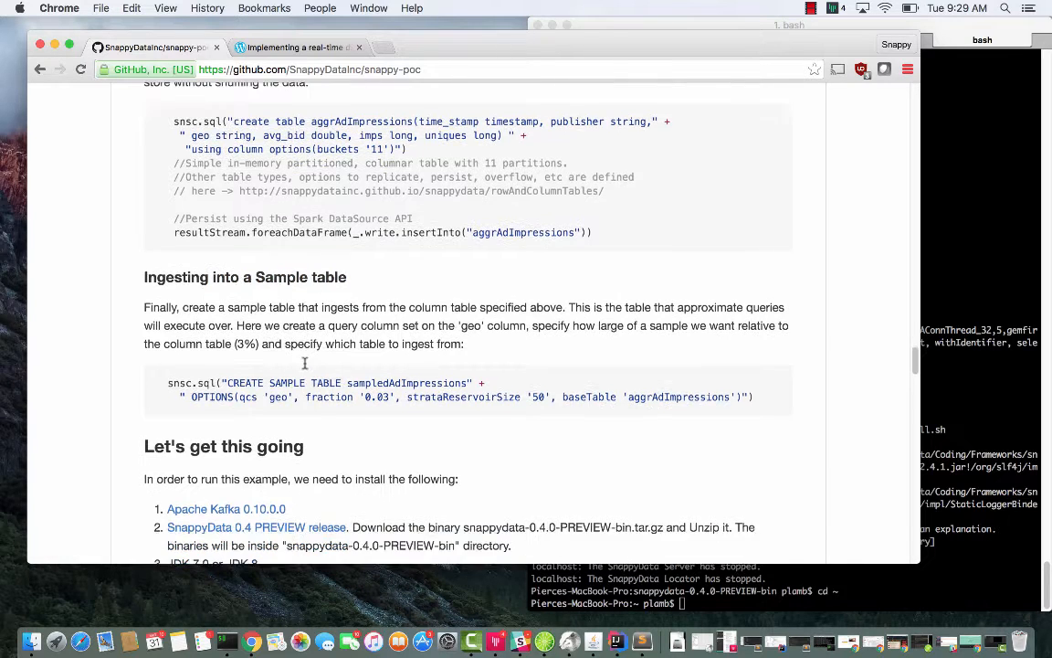
pyautogui.scroll(-1, 275, 357)
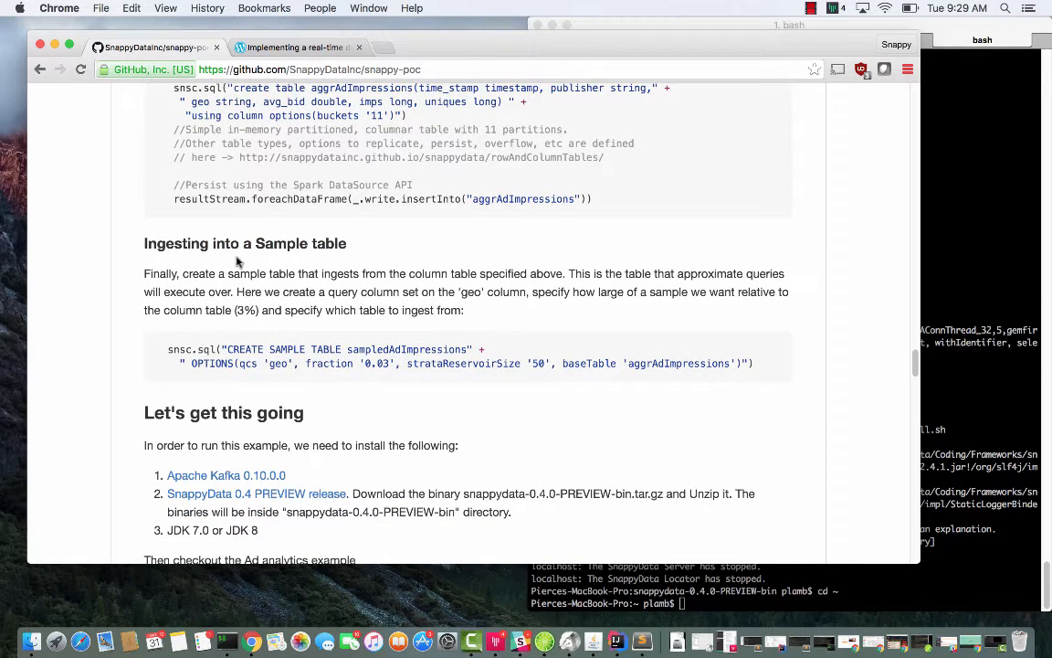
pyautogui.moveTo(347, 243); pyautogui.dragTo(207, 236)
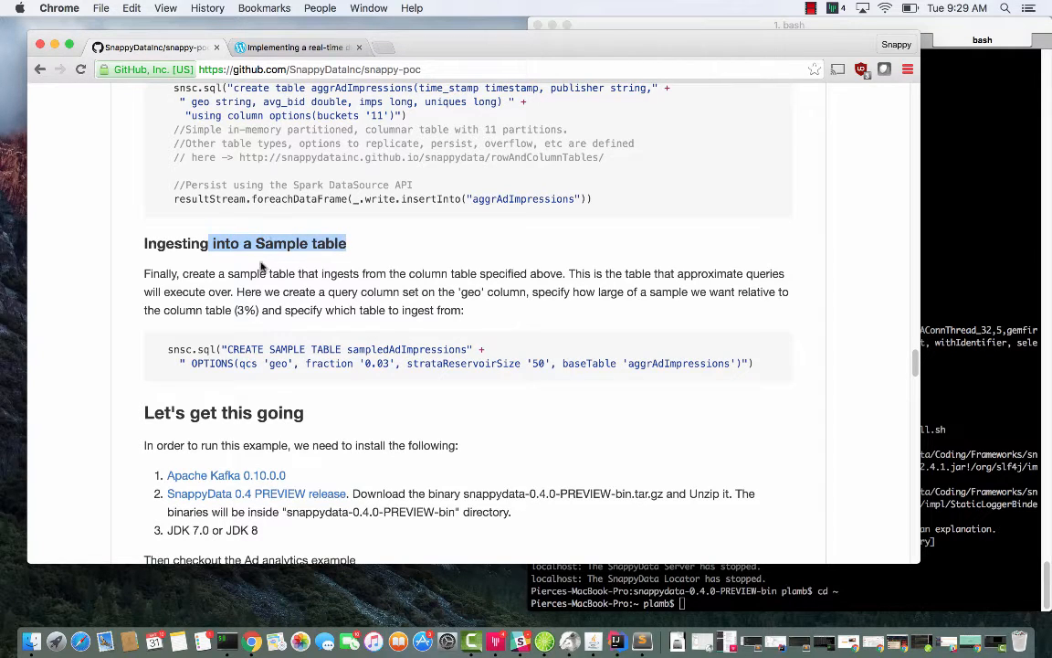
pyautogui.click(234, 239)
pyautogui.moveTo(212, 348); pyautogui.dragTo(491, 348)
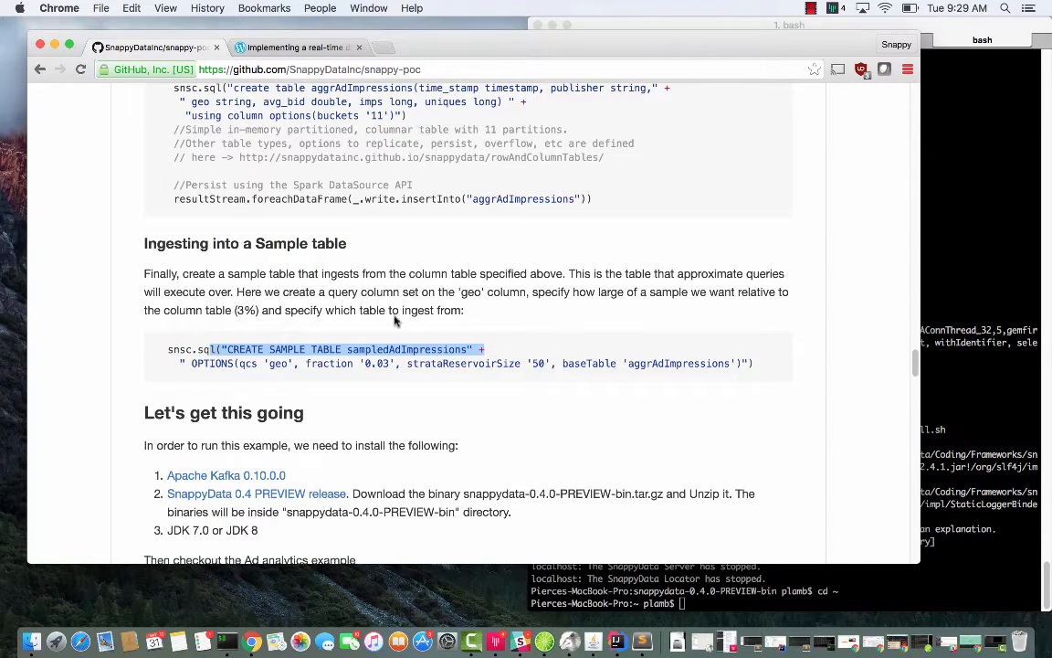
pyautogui.click(242, 366)
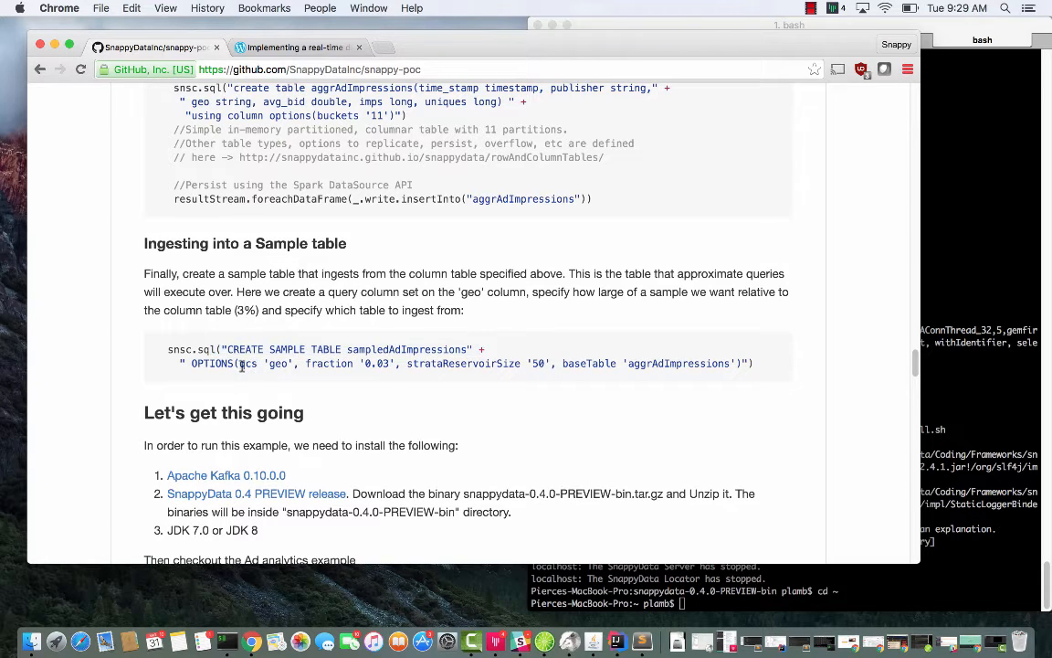
# Step: Highlight the qcs 'geo', fraction '0.03' options and the sampledAdImpressions table name
pyautogui.moveTo(242, 365); pyautogui.dragTo(292, 366)
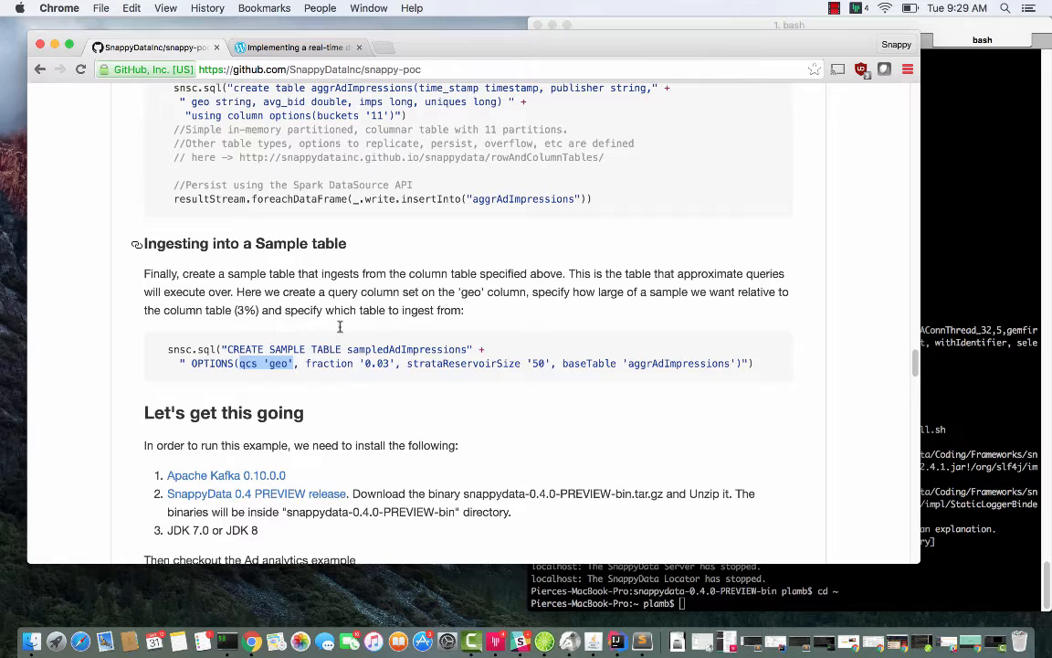
pyautogui.moveTo(307, 363); pyautogui.dragTo(390, 366)
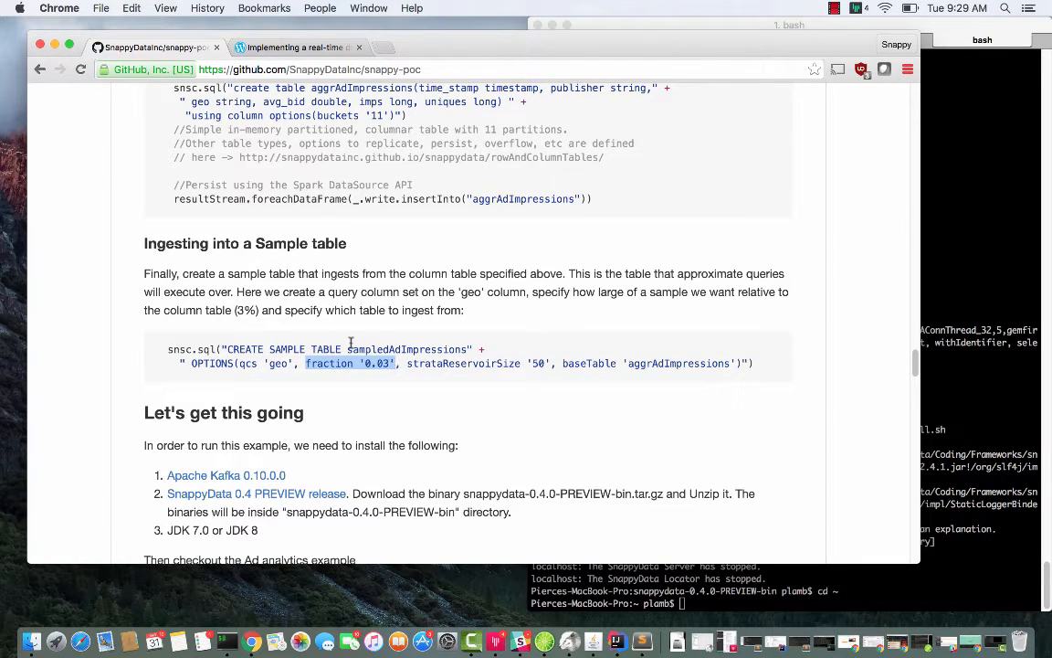
pyautogui.moveTo(348, 349); pyautogui.dragTo(475, 348)
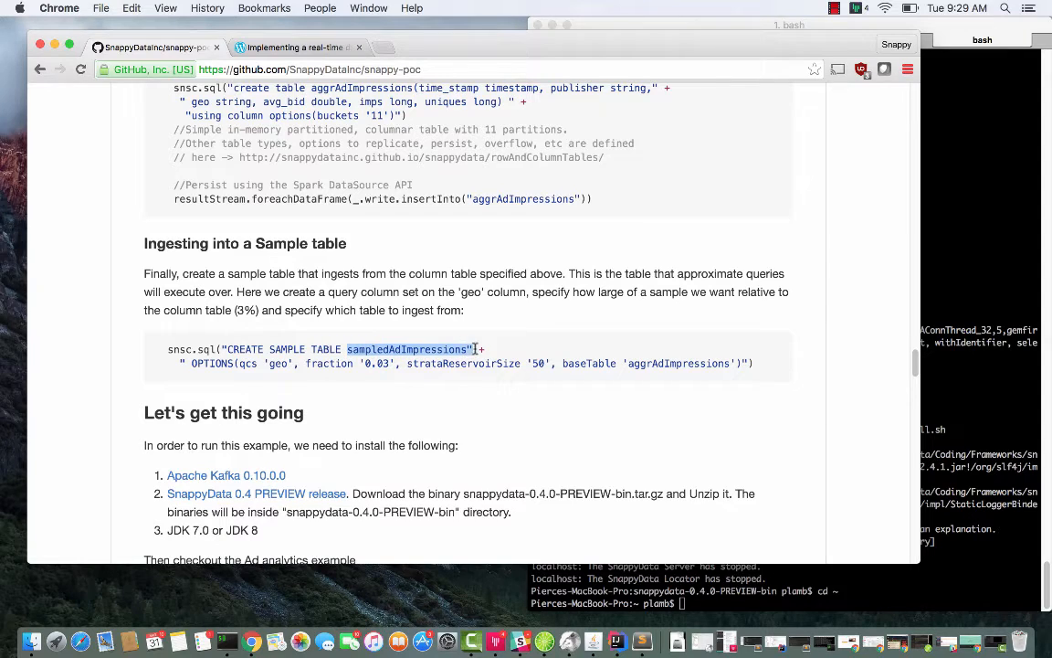
pyautogui.click(436, 323)
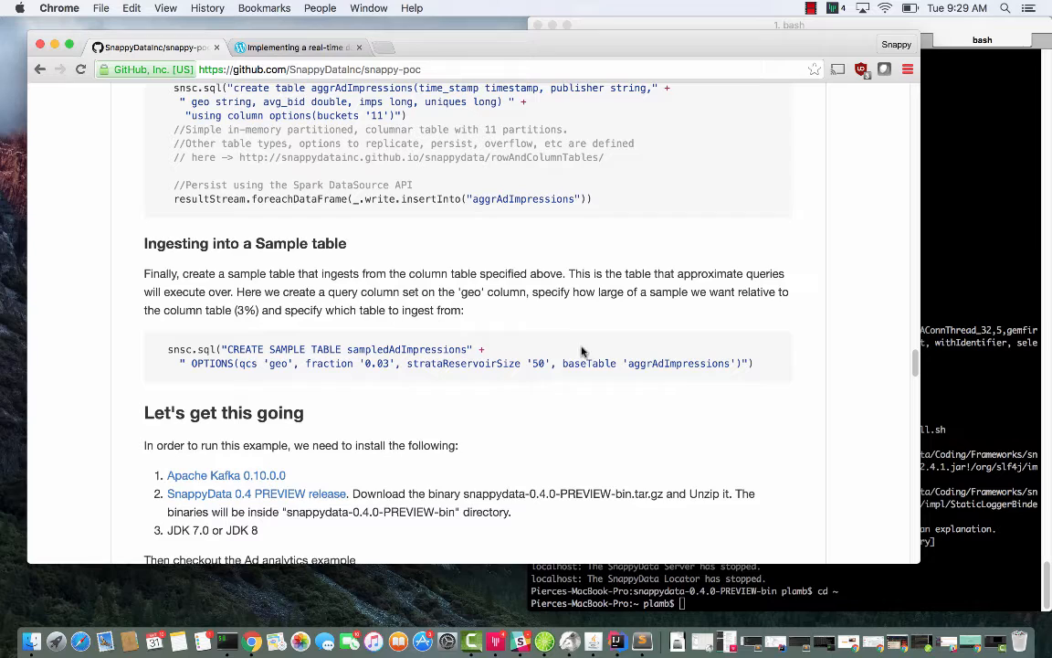
# Step: Highlight the baseTable 'aggrAdImpressions' option and the 0.03 sample fraction value
pyautogui.moveTo(563, 363); pyautogui.dragTo(736, 362)
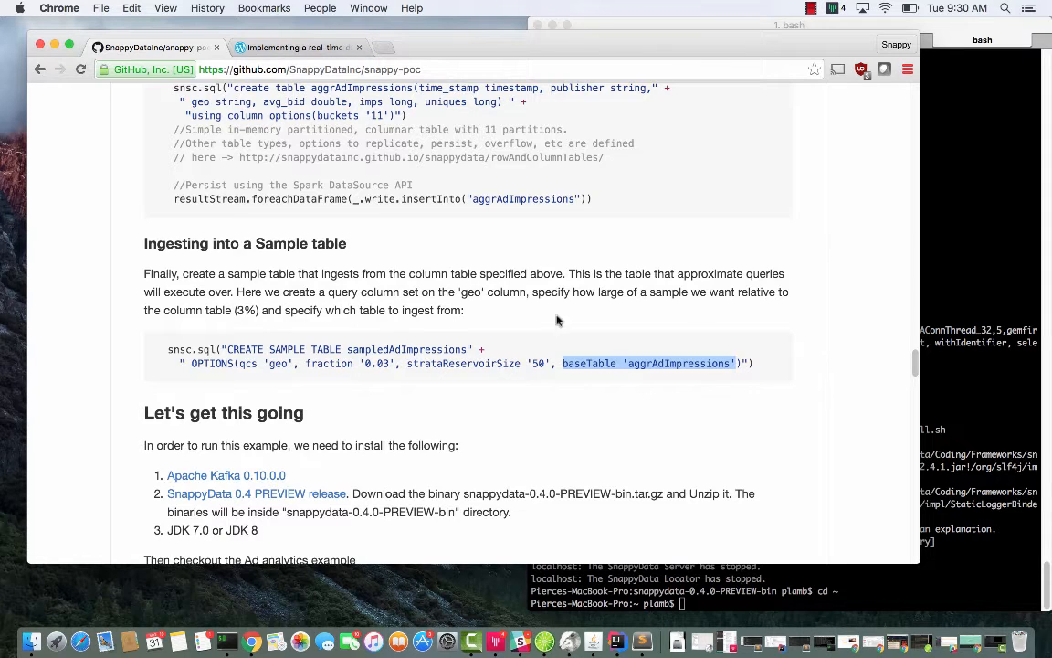
pyautogui.click(382, 363)
pyautogui.doubleClick(382, 362)
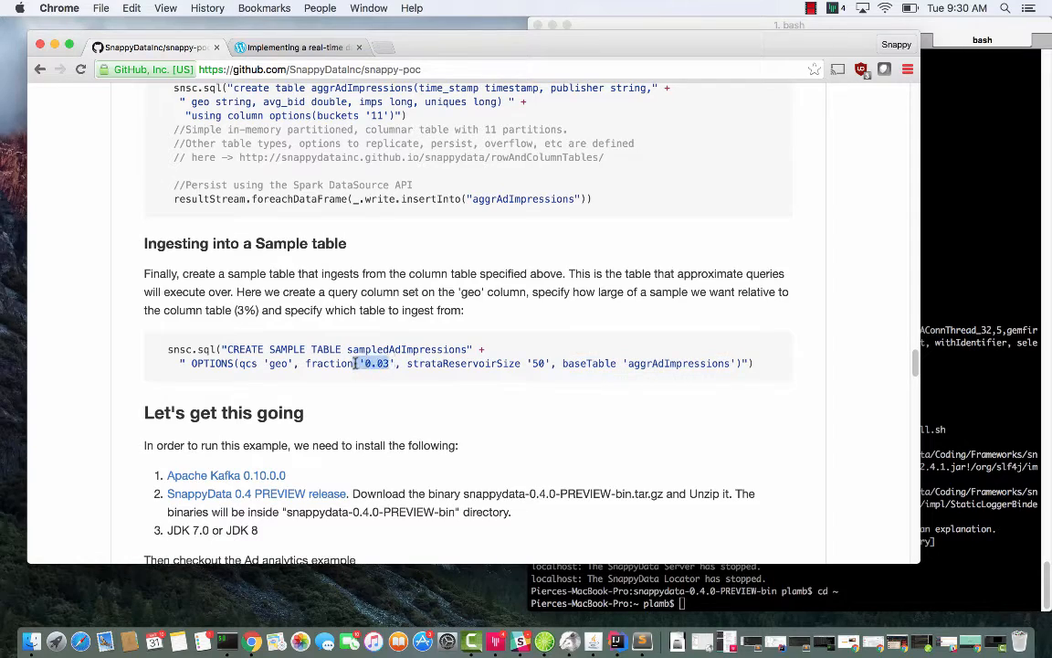
pyautogui.click(363, 304)
pyautogui.scroll(-3, 362, 304)
pyautogui.scroll(2, 361, 305)
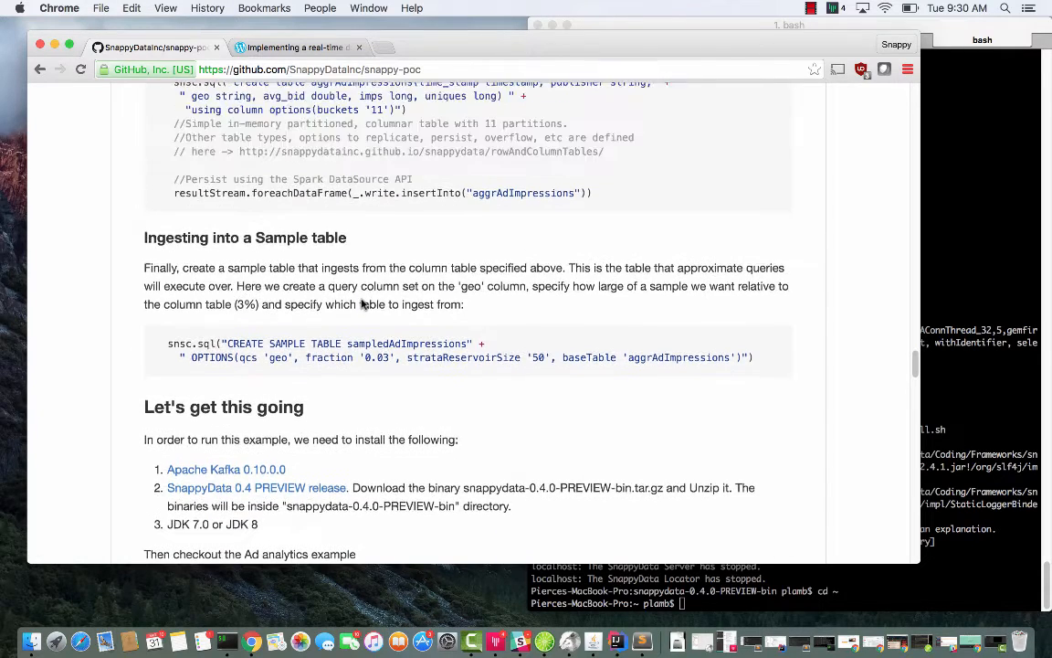
pyautogui.scroll(-3, 362, 304)
pyautogui.scroll(-3, 362, 304)
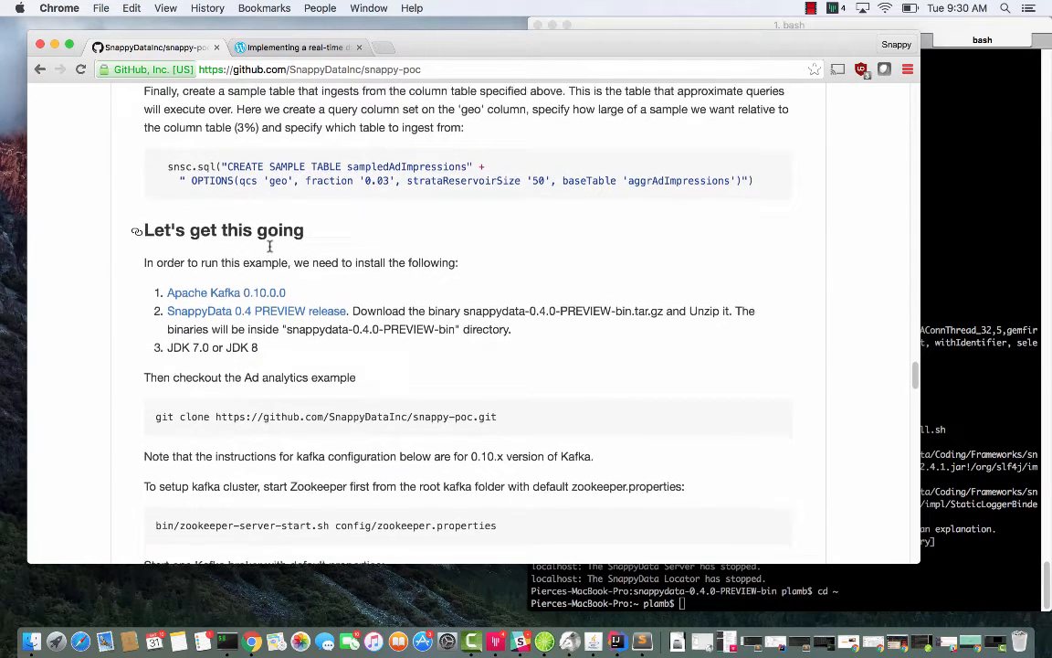
pyautogui.scroll(-1, 243, 278)
# Step: Download kafka_2.11-0.10.0.0.tgz from the Apache mirror and go back to the README
pyautogui.click(261, 274)
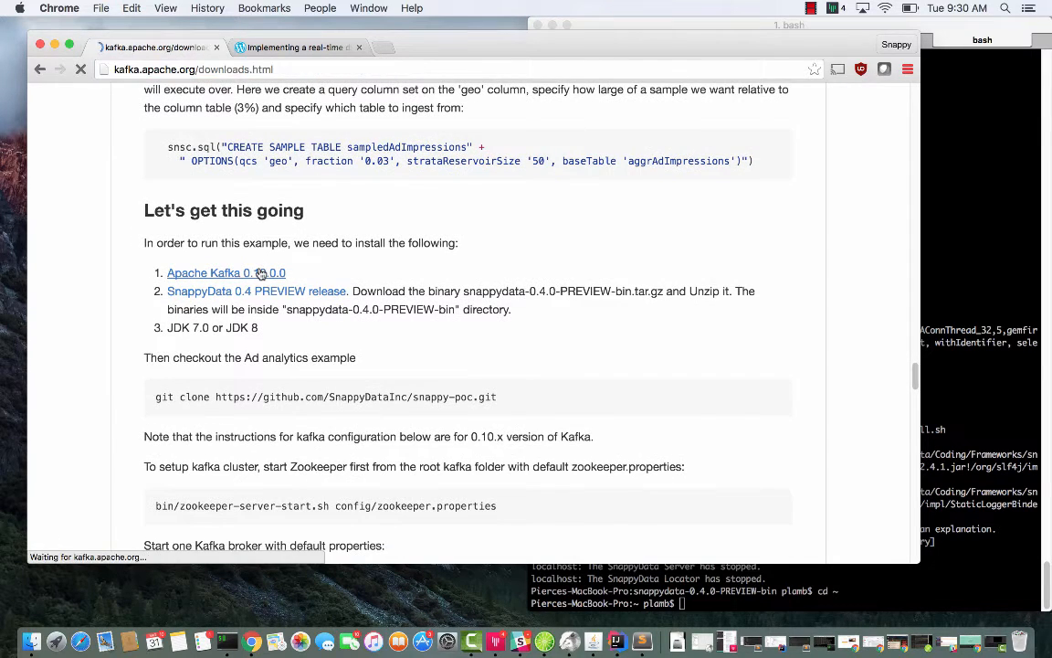
pyautogui.scroll(-5, 383, 269)
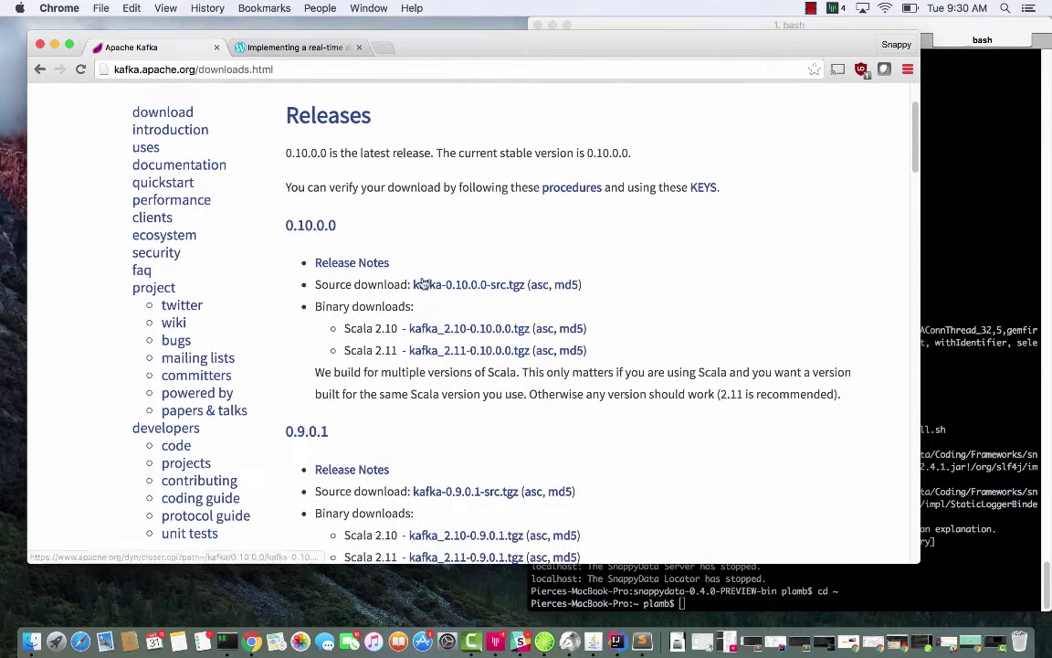
pyautogui.click(423, 350)
pyautogui.click(347, 181)
pyautogui.press('Return')
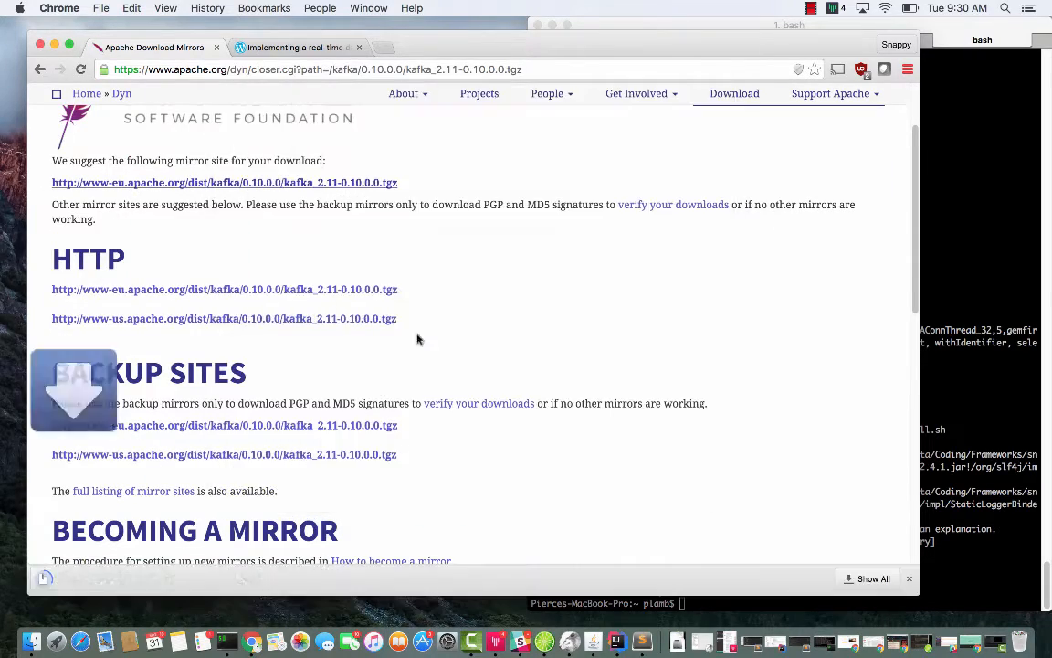
pyautogui.press('super+Left')
pyautogui.press('super+Left')
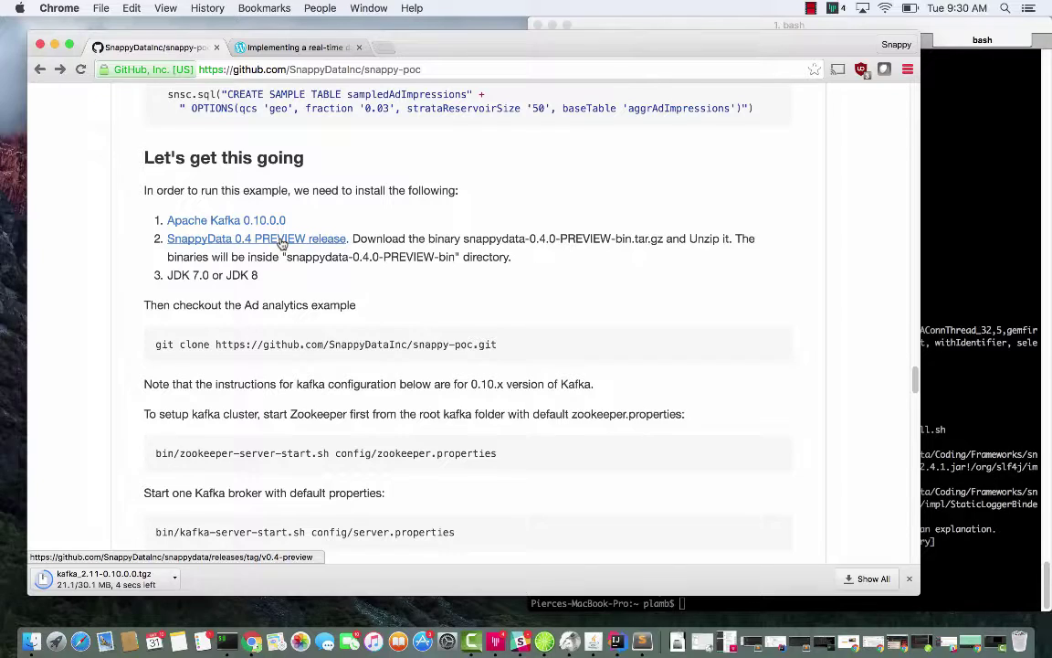
# Step: Download the snappydata-0.4.0-PREVIEW-bin zip from the 0.4 Preview release page
pyautogui.click(282, 243)
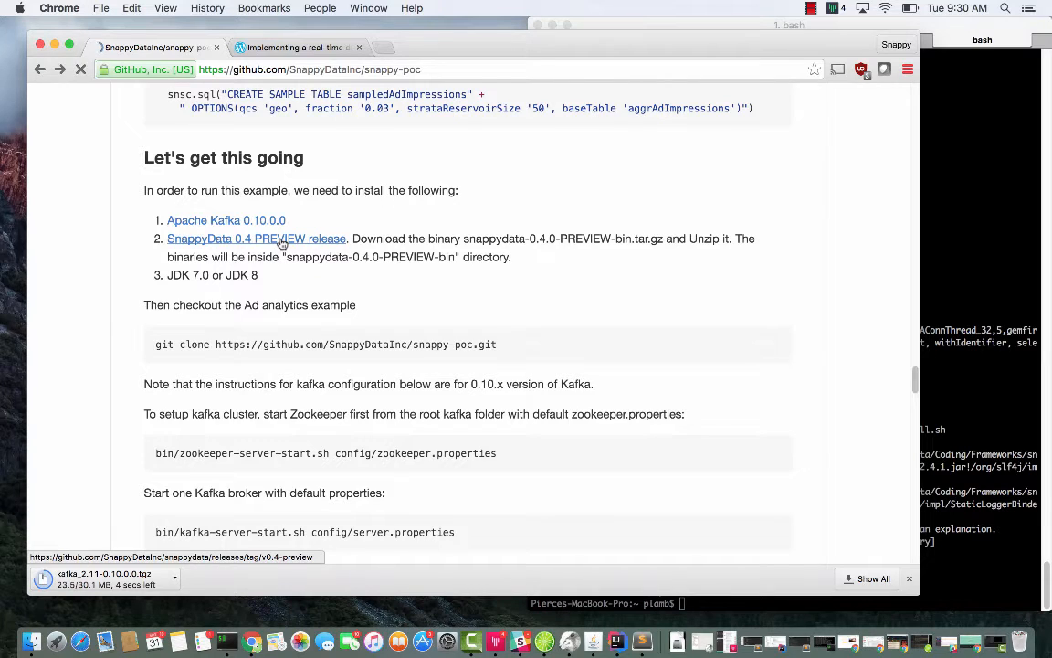
pyautogui.scroll(-2, 372, 238)
pyautogui.scroll(-2, 372, 238)
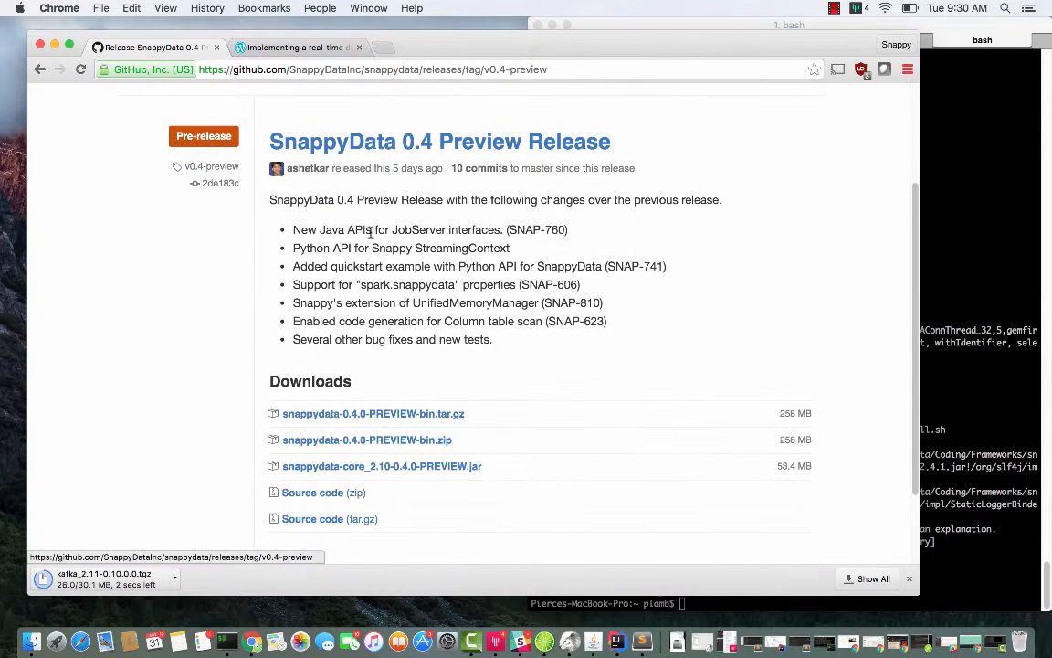
pyautogui.click(374, 443)
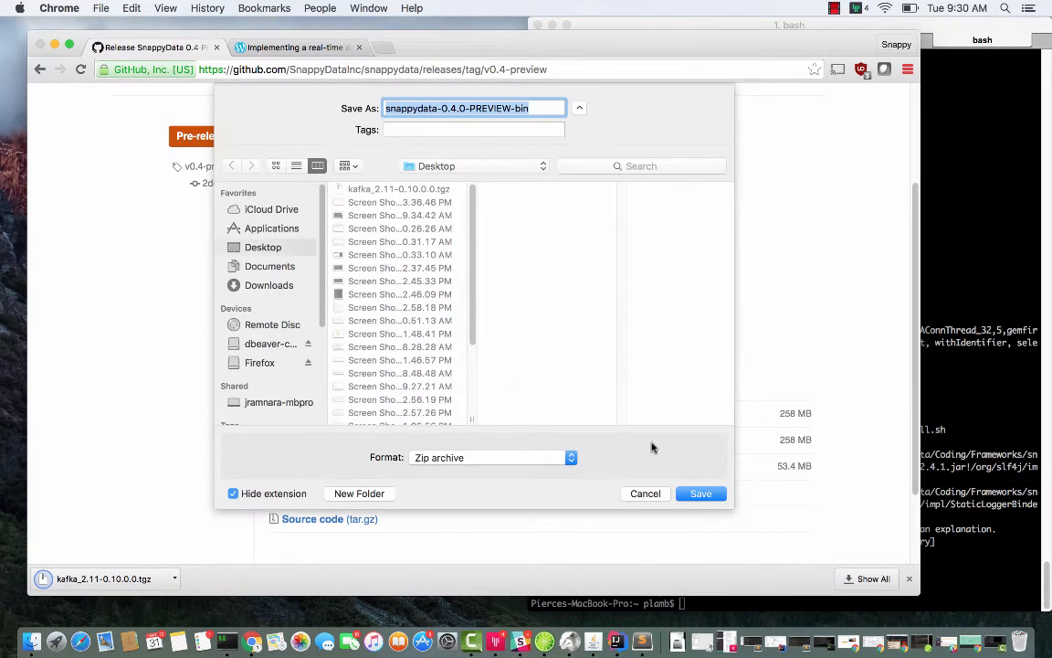
pyautogui.click(697, 494)
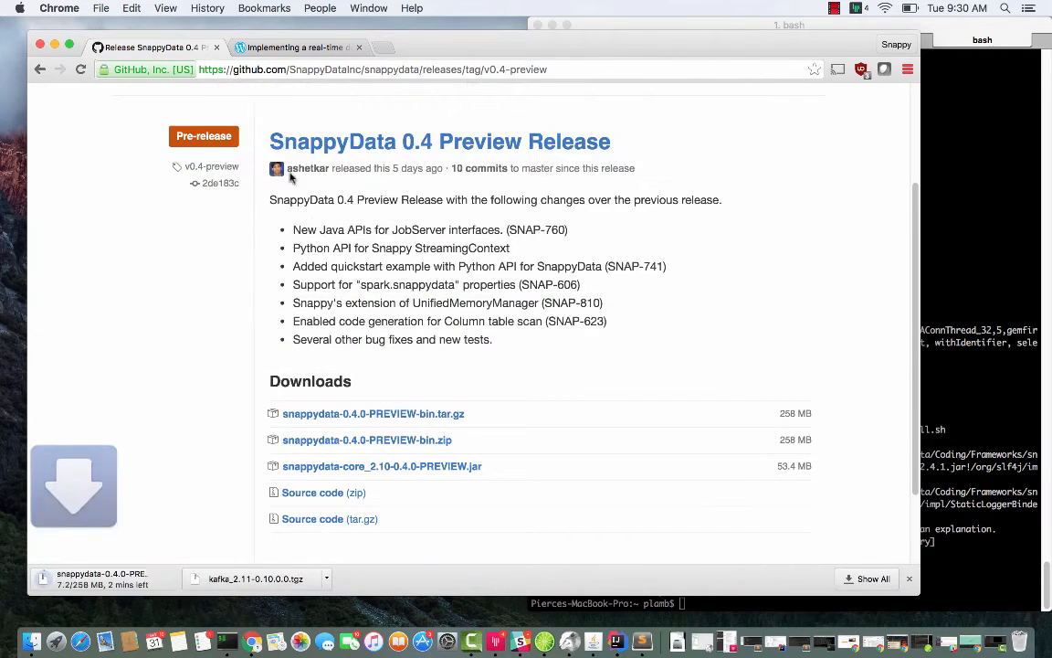
# Step: Return to the snappy-poc README and mark the JDK 8 requirement in the setup list
pyautogui.click(39, 70)
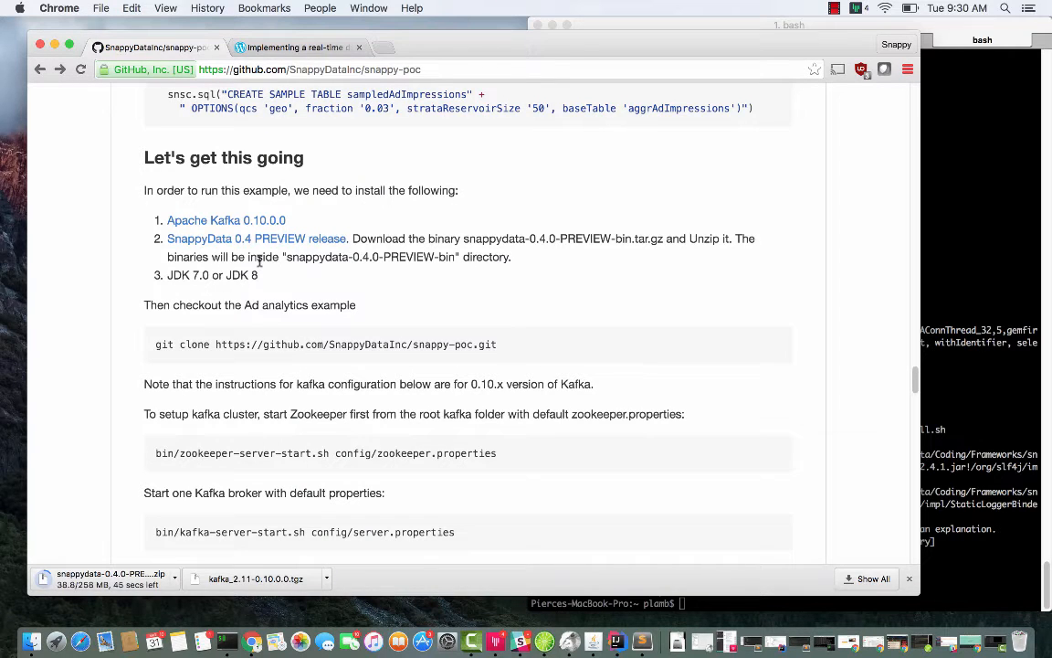
pyautogui.scroll(-1, 242, 265)
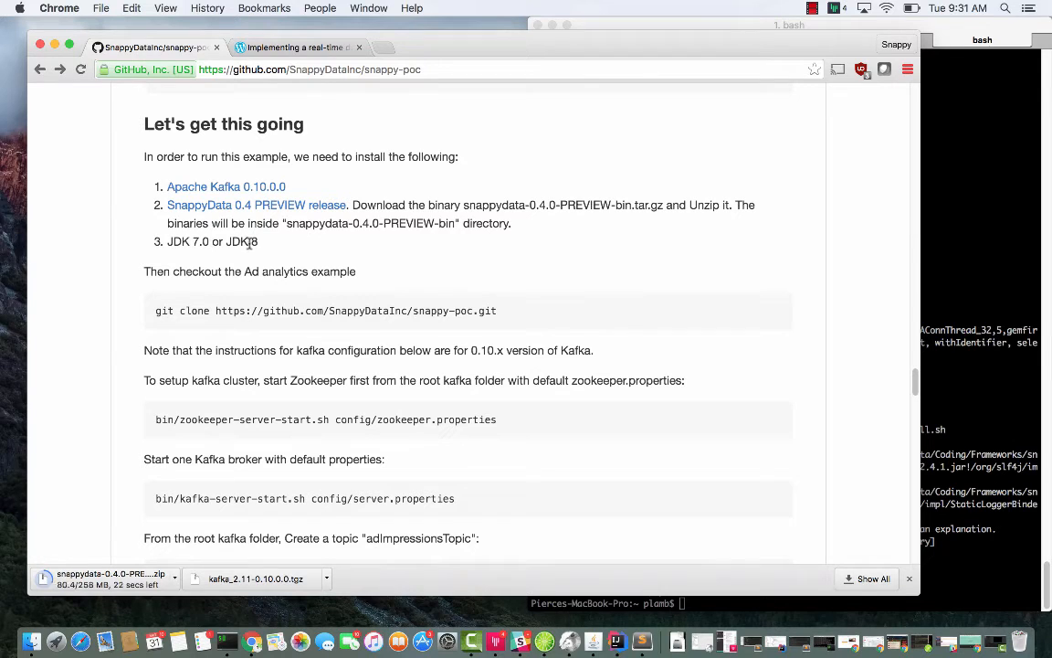
pyautogui.moveTo(248, 243); pyautogui.dragTo(268, 243)
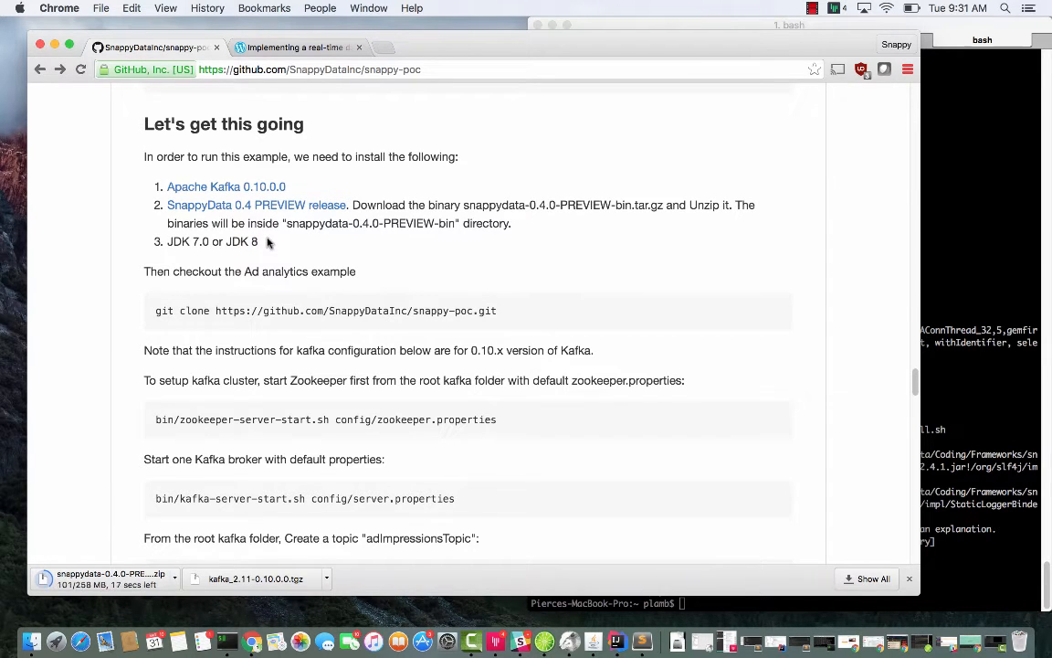
pyautogui.scroll(-1, 329, 242)
pyautogui.scroll(-2, 331, 242)
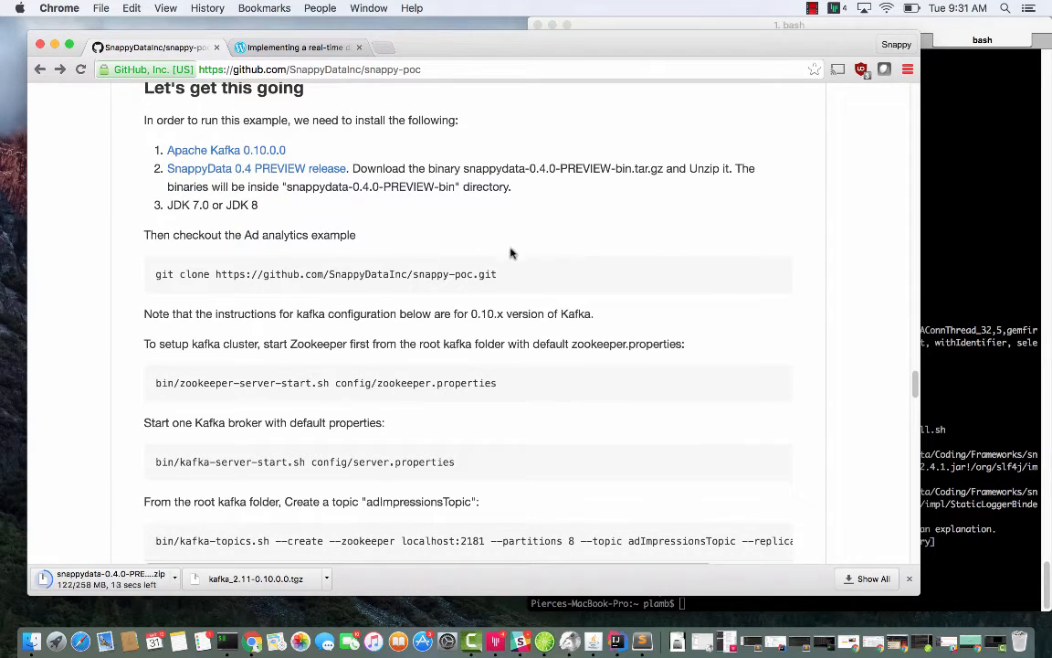
# Step: Move into the Desktop folder in the terminal
pyautogui.click(967, 348)
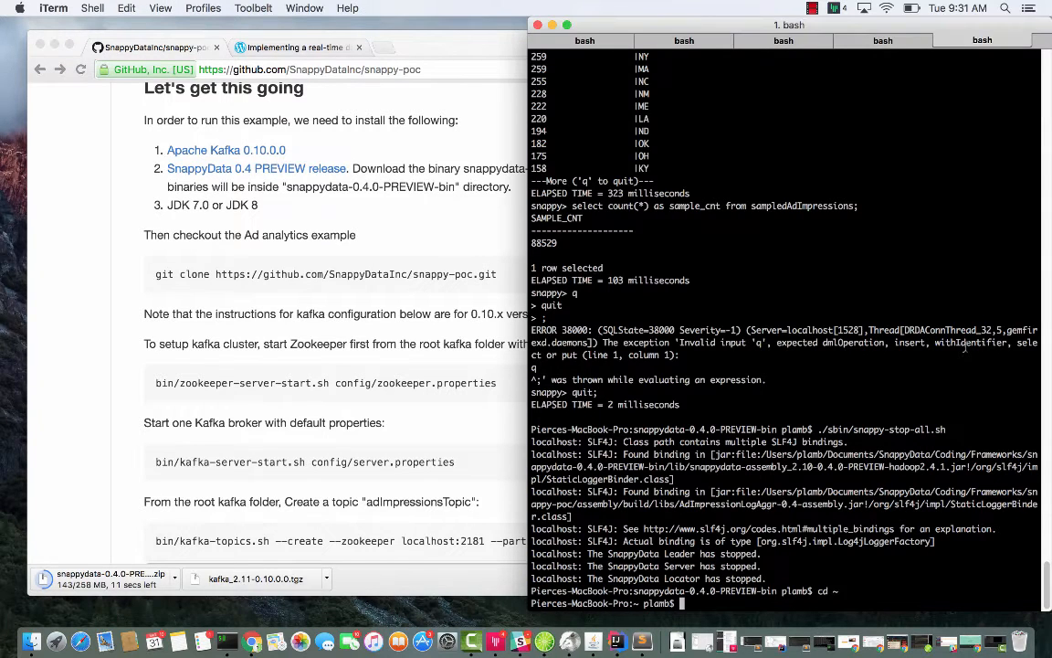
pyautogui.write('cd Desk')
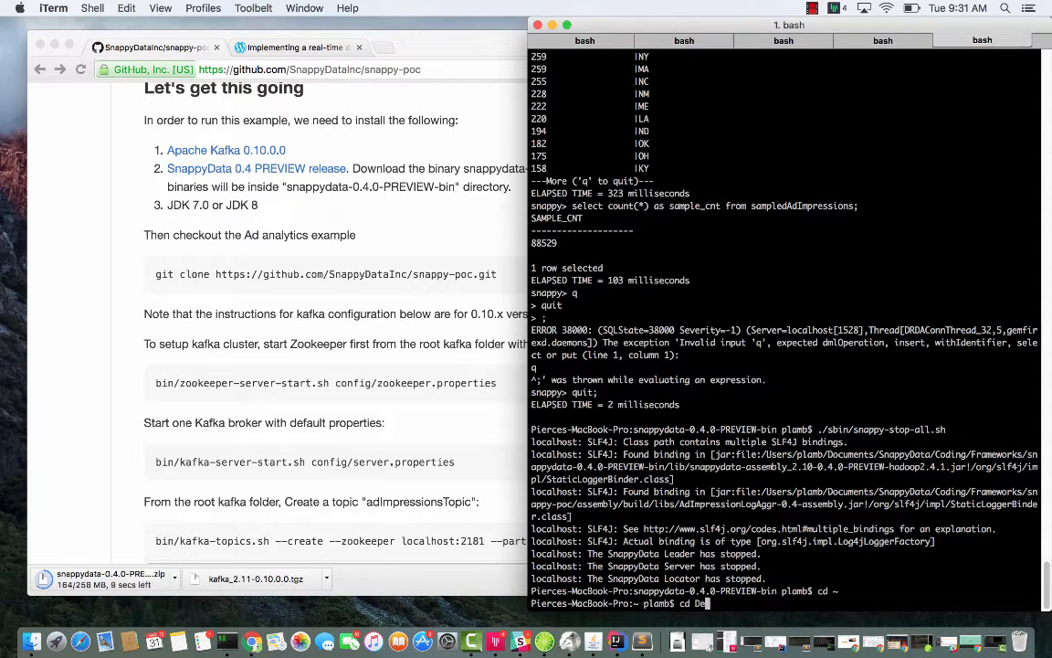
pyautogui.press('Tab')
pyautogui.press('Return')
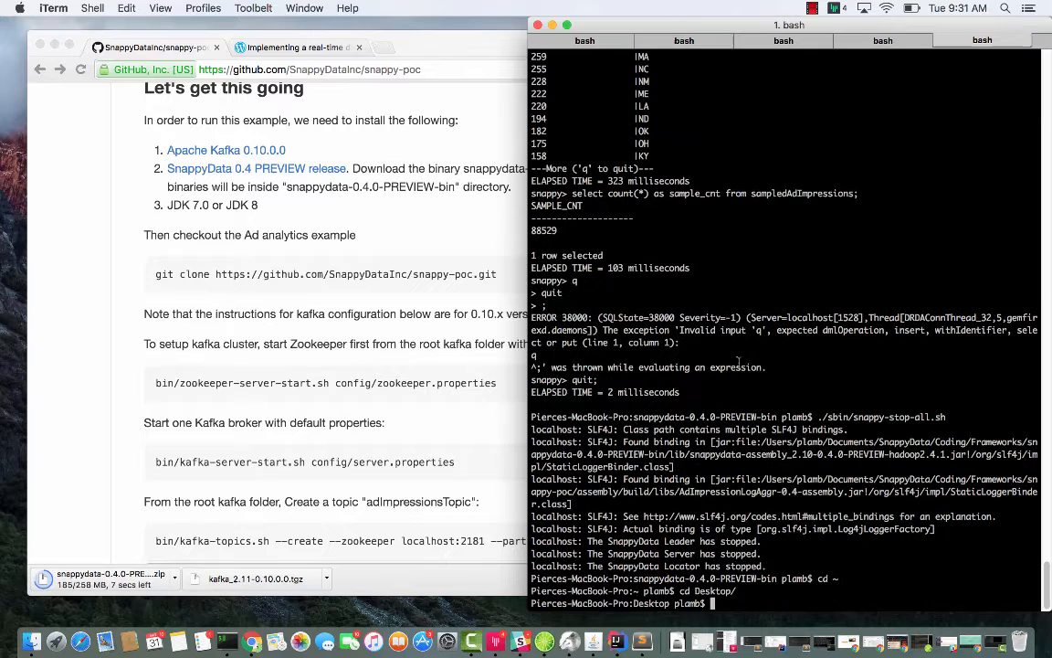
# Step: Copy the git clone command from the README and run it in the terminal
pyautogui.click(501, 275)
pyautogui.moveTo(501, 275); pyautogui.dragTo(167, 272)
pyautogui.press('super+c')
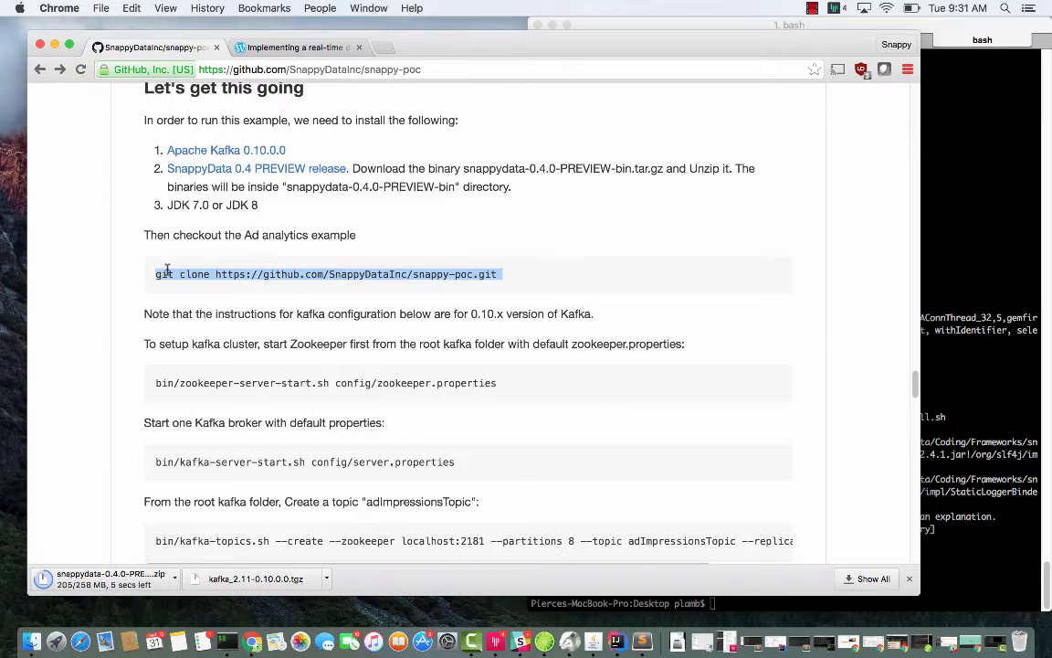
pyautogui.click(996, 263)
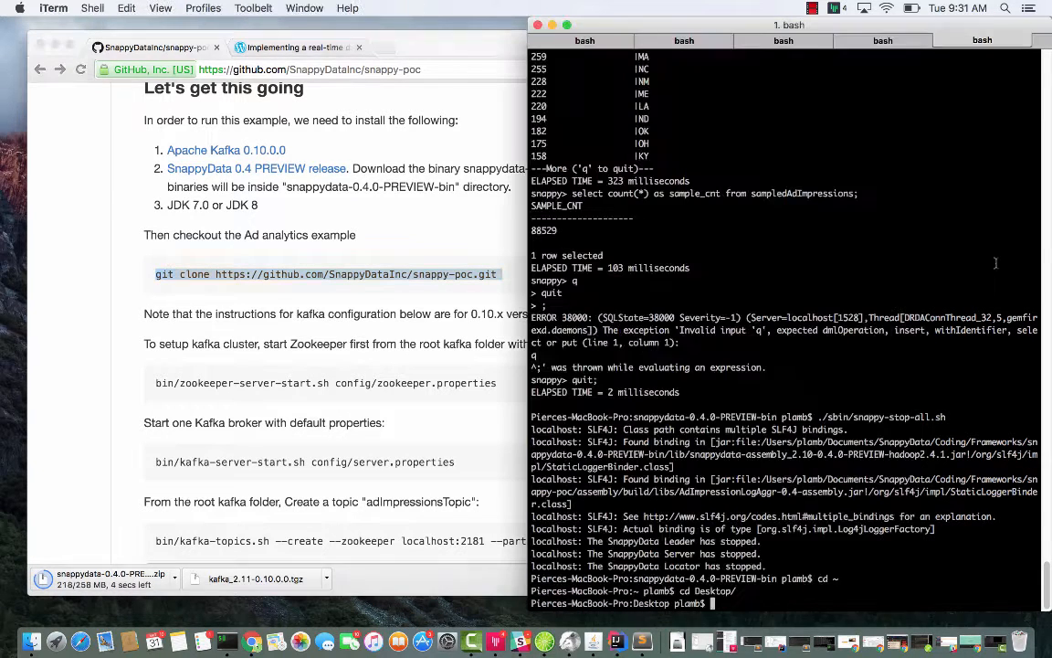
pyautogui.press('super+v')
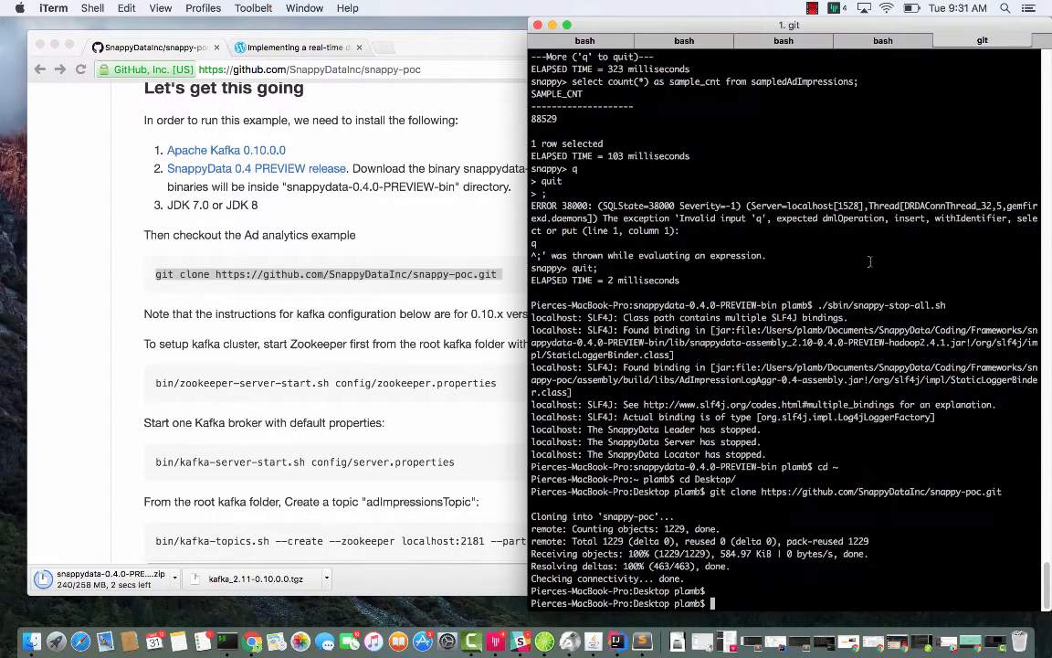
# Step: Unpack the downloaded Kafka archive from Chrome's downloads bar
pyautogui.press('super+Tab')
pyautogui.scroll(-1, 354, 341)
pyautogui.scroll(-1, 353, 341)
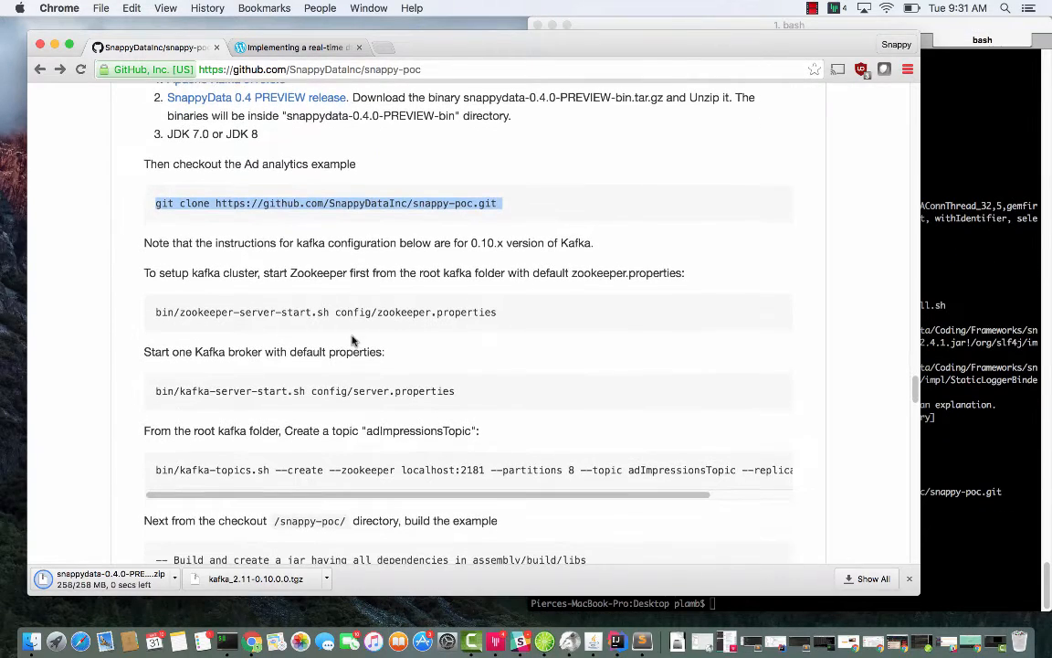
pyautogui.click(244, 582)
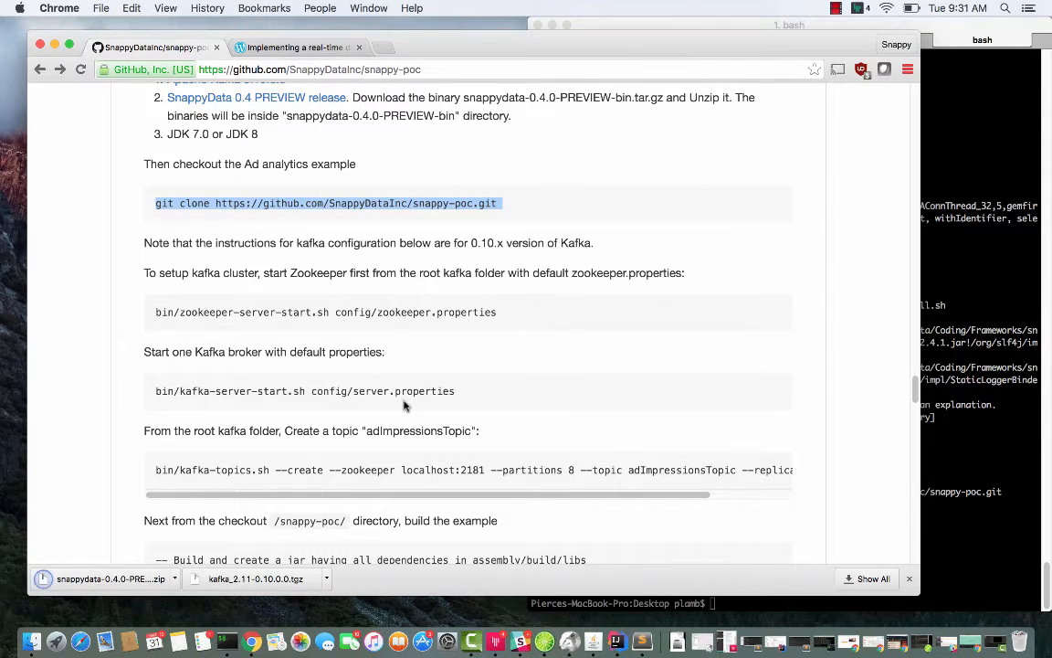
pyautogui.press('super+Tab')
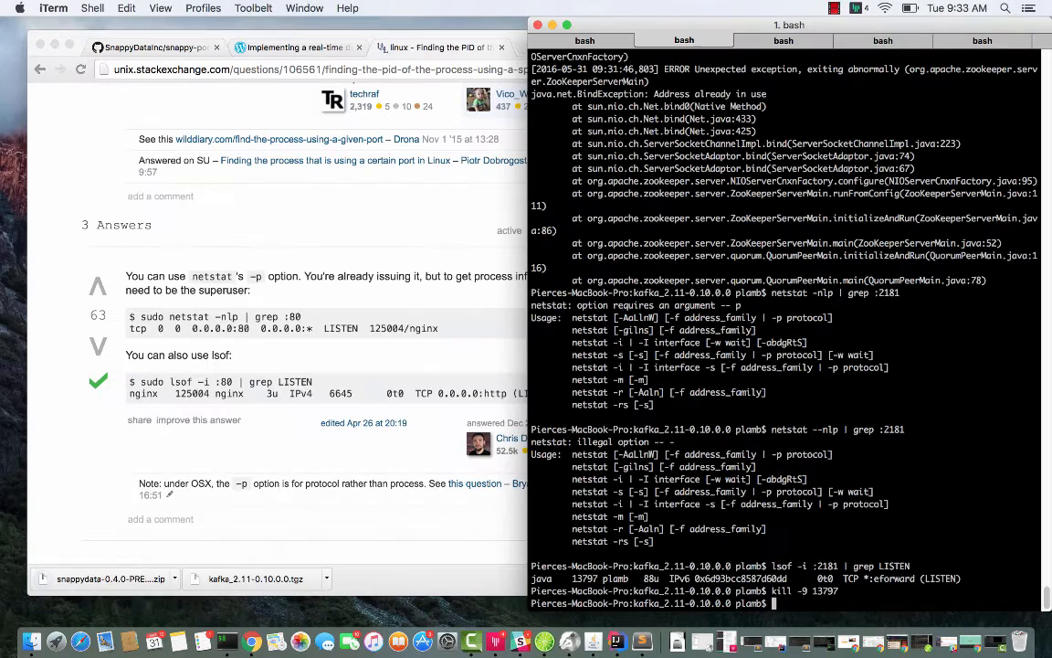
# Step: Recall the earlier kill -9 command for the port 2181 PID and close the Stack Exchange page
pyautogui.press('Up')
pyautogui.press('Up')
pyautogui.press('Up')
pyautogui.press('Up')
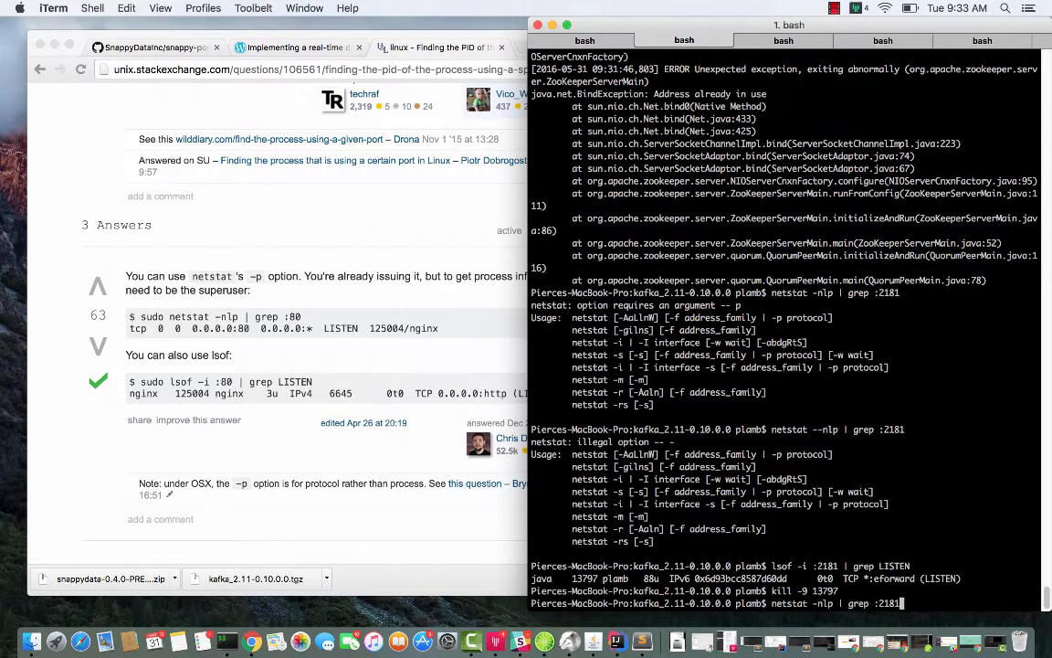
pyautogui.press('Up')
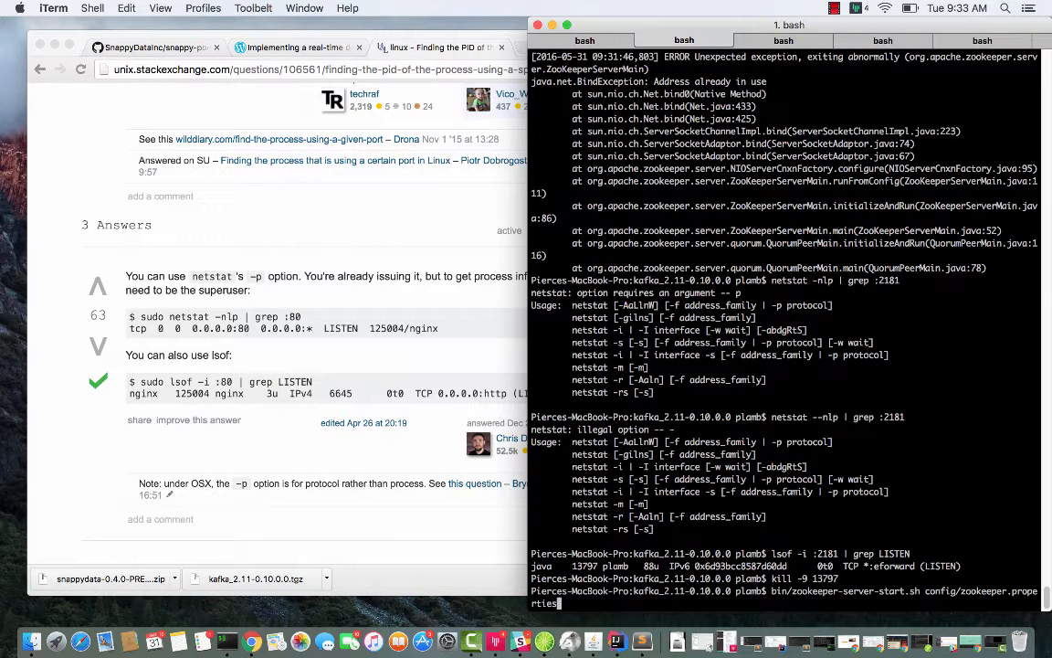
pyautogui.click(452, 41)
pyautogui.press('super+w')
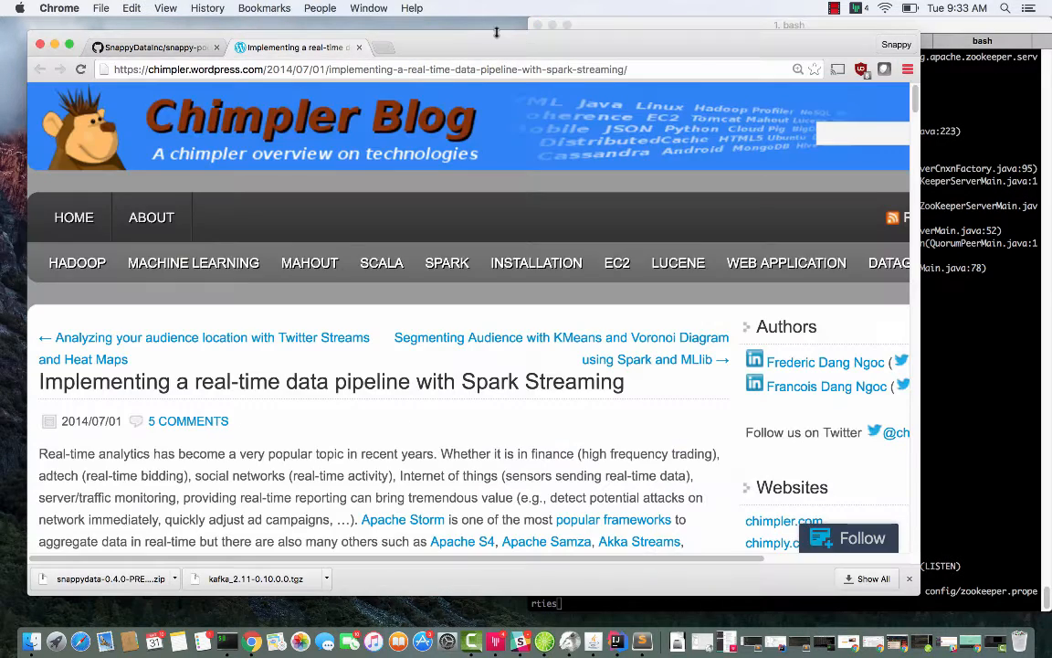
# Step: Start the Zookeeper server with config/zookeeper.properties and select the kafka-server-start line in the README
pyautogui.click(139, 45)
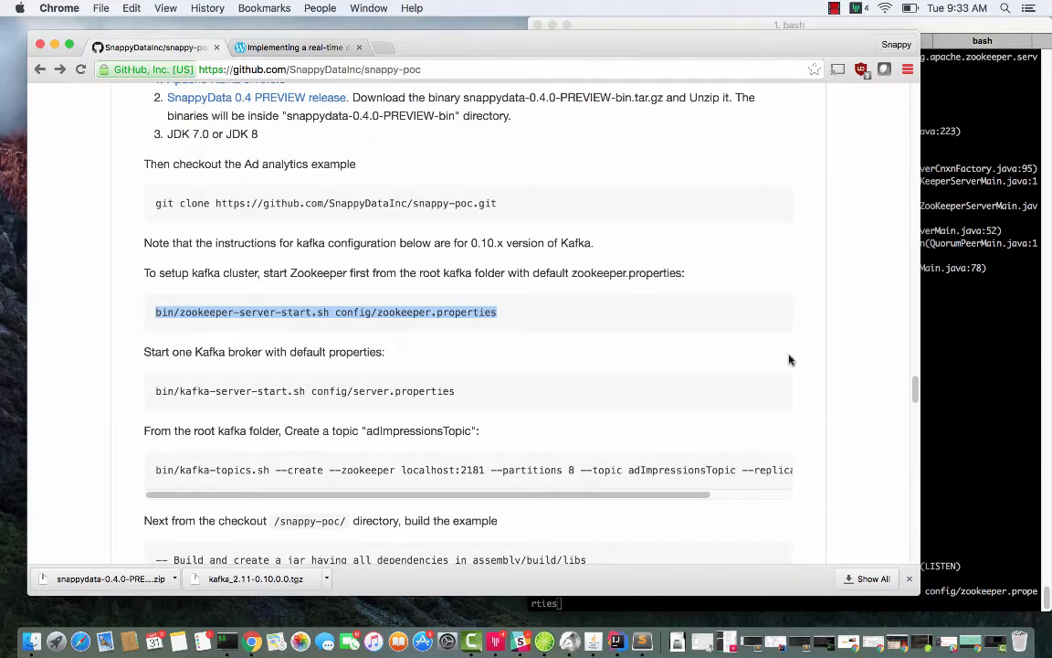
pyautogui.click(949, 400)
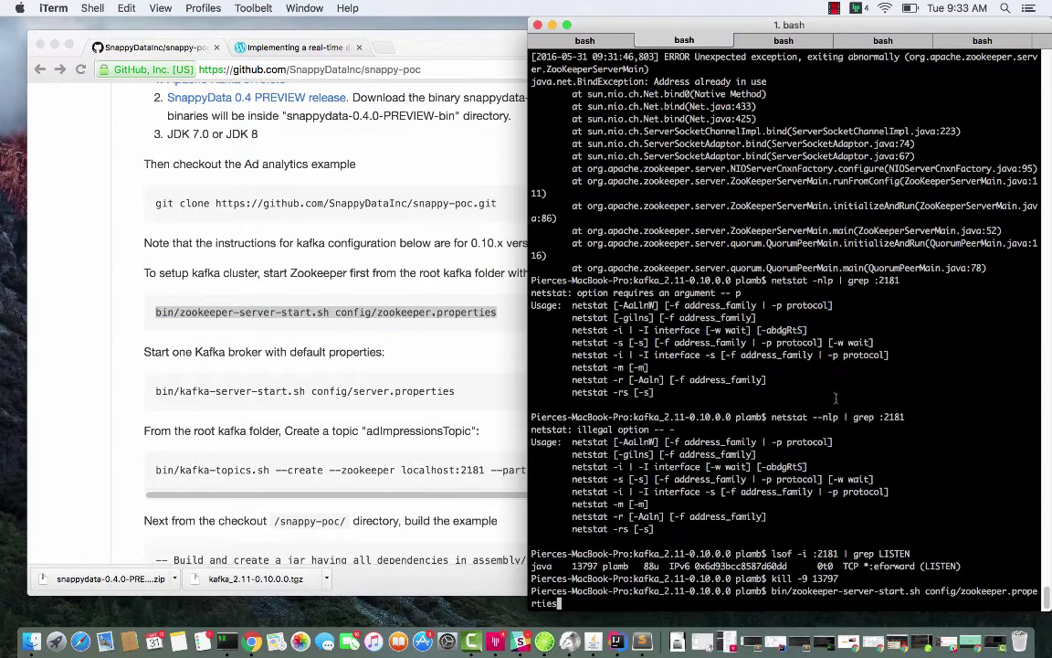
pyautogui.press('Return')
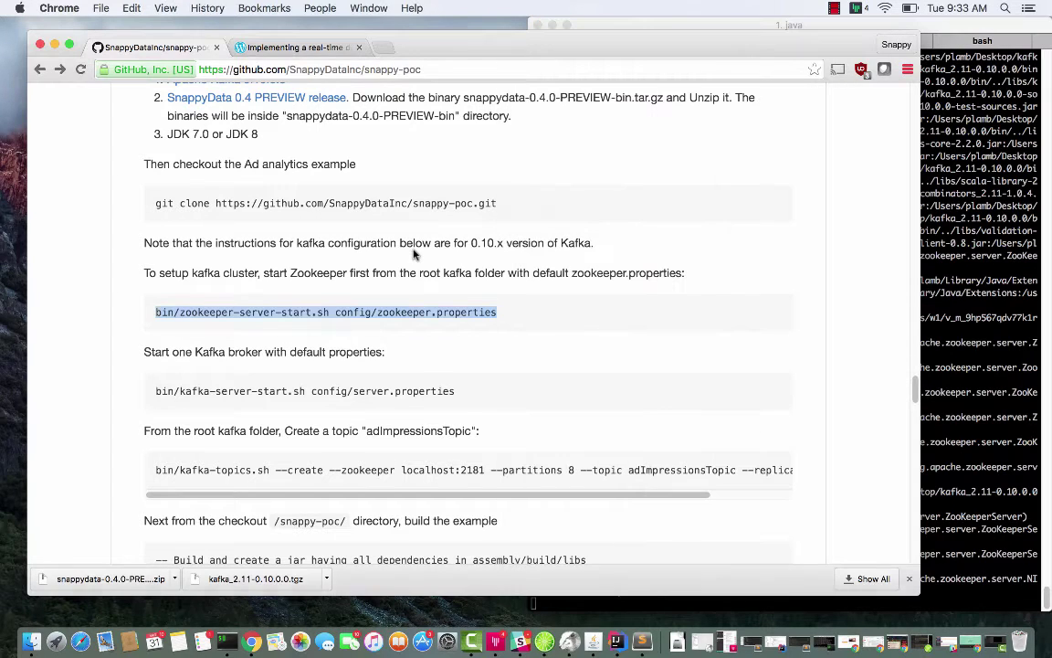
pyautogui.click(427, 215)
pyautogui.scroll(-2, 435, 333)
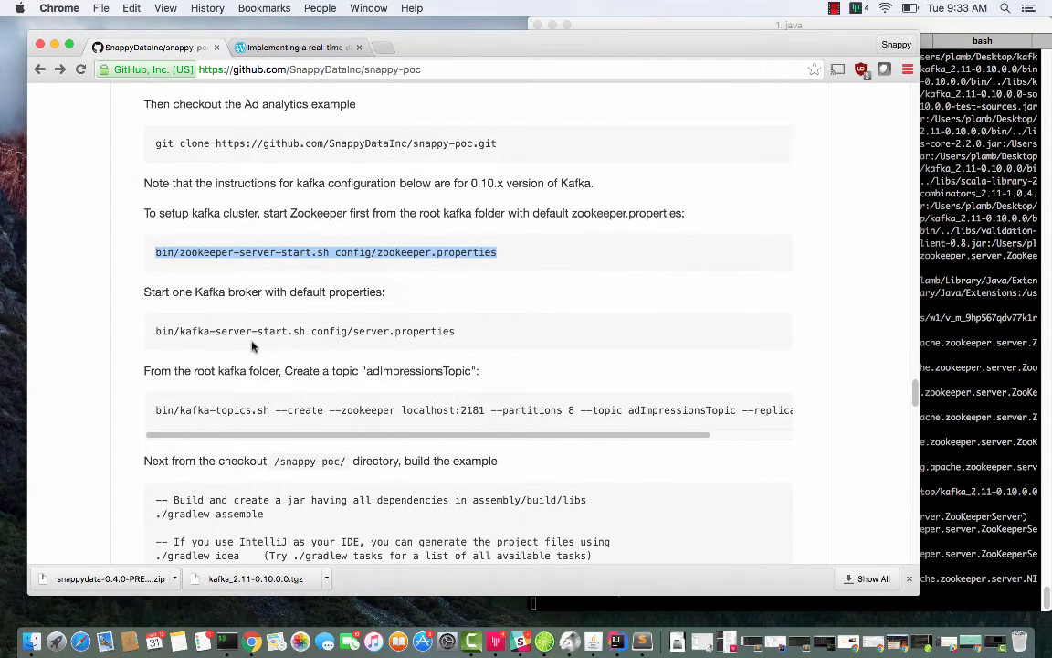
pyautogui.moveTo(456, 330); pyautogui.dragTo(153, 338)
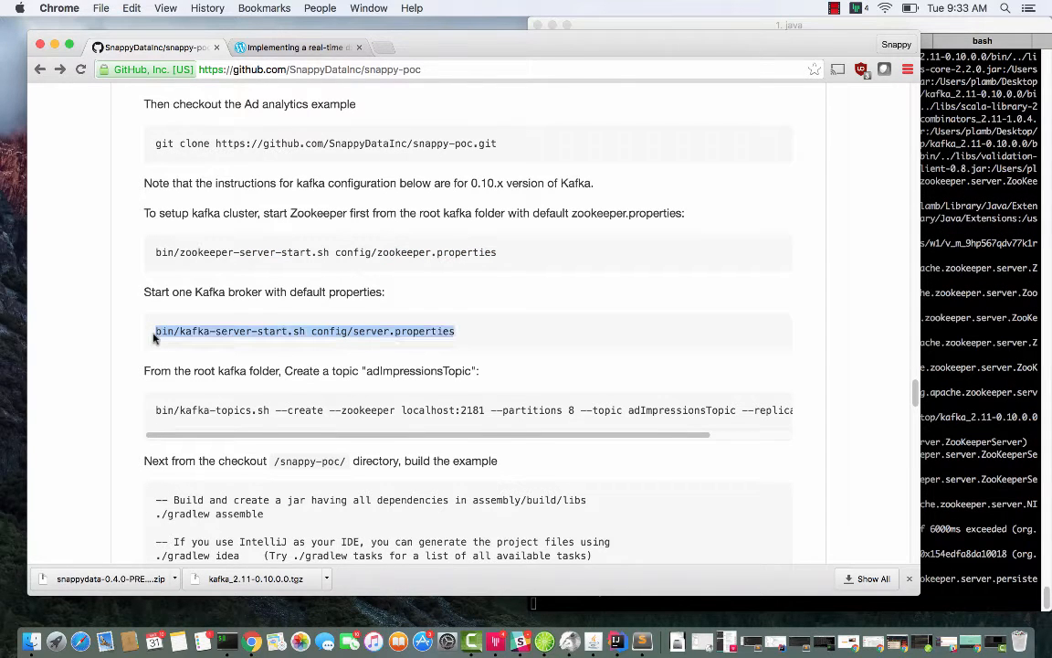
# Step: Run bin/kafka-server-start.sh config/server.properties so the Kafka broker starts
pyautogui.press('super+Tab')
pyautogui.scroll(-2, 346, 188)
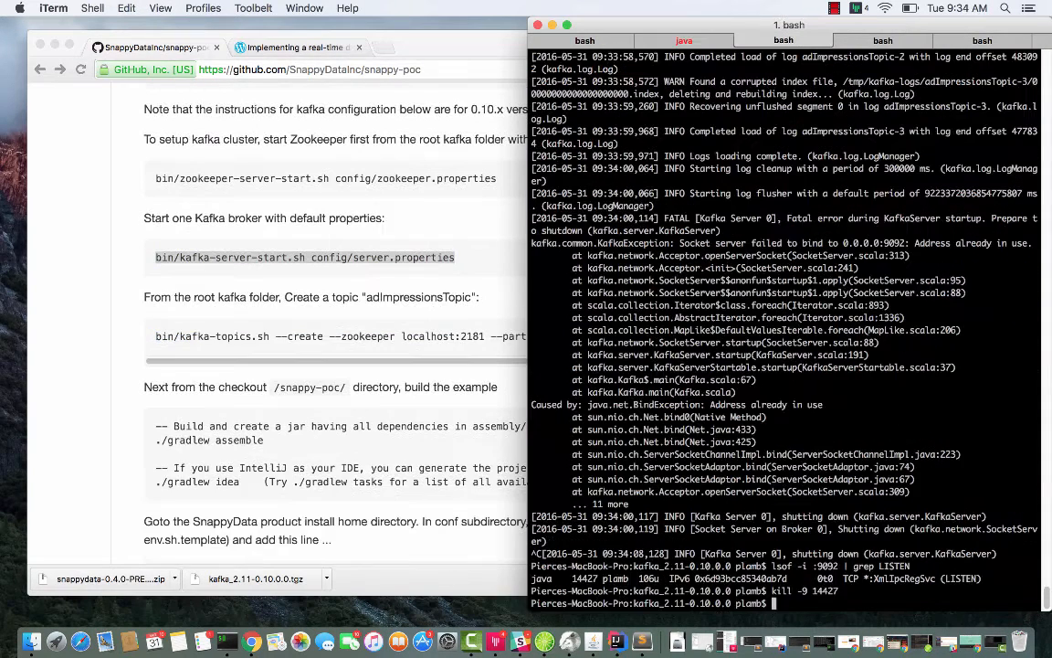
pyautogui.press('Up')
pyautogui.press('Up')
pyautogui.press('Up')
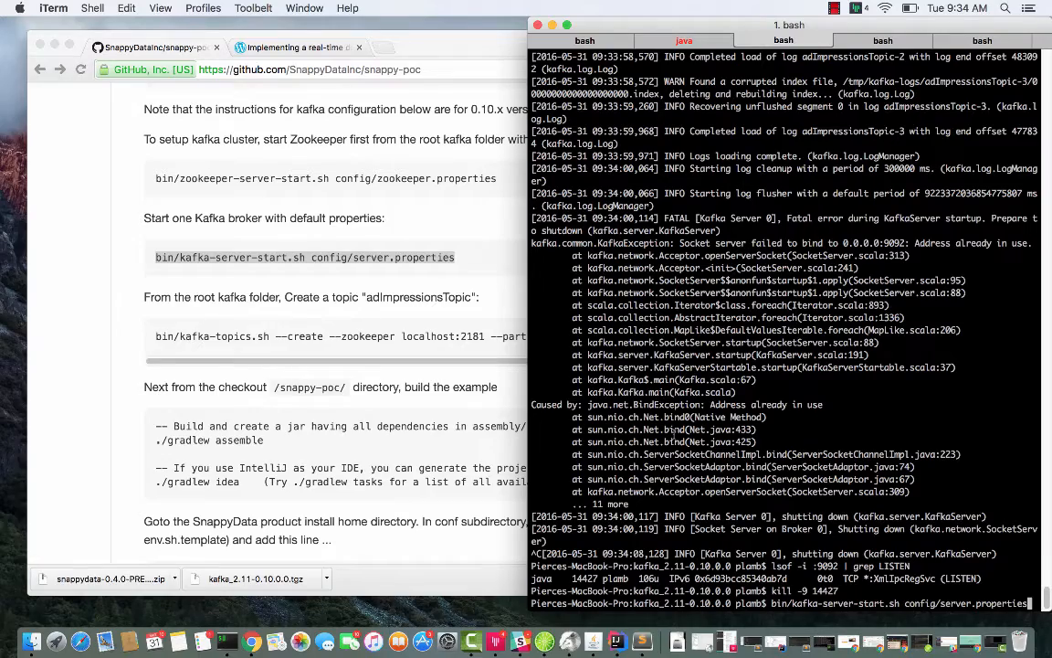
pyautogui.press('Return')
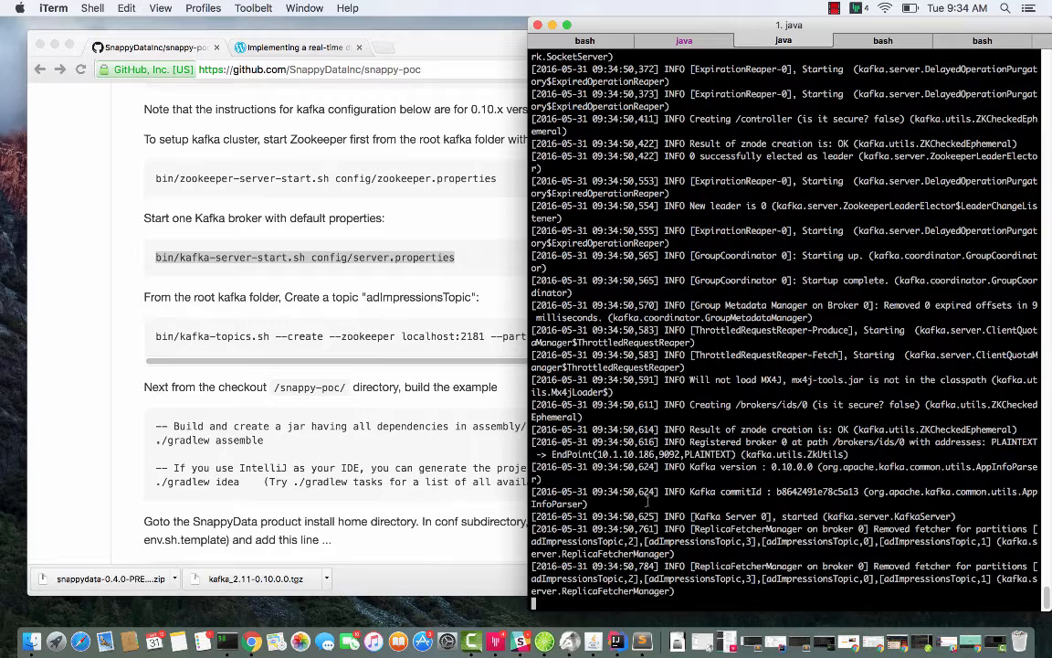
# Step: Select the kafka-topics.sh create adImpressionsTopic command on the GitHub page
pyautogui.click(396, 287)
pyautogui.scroll(-2, 397, 287)
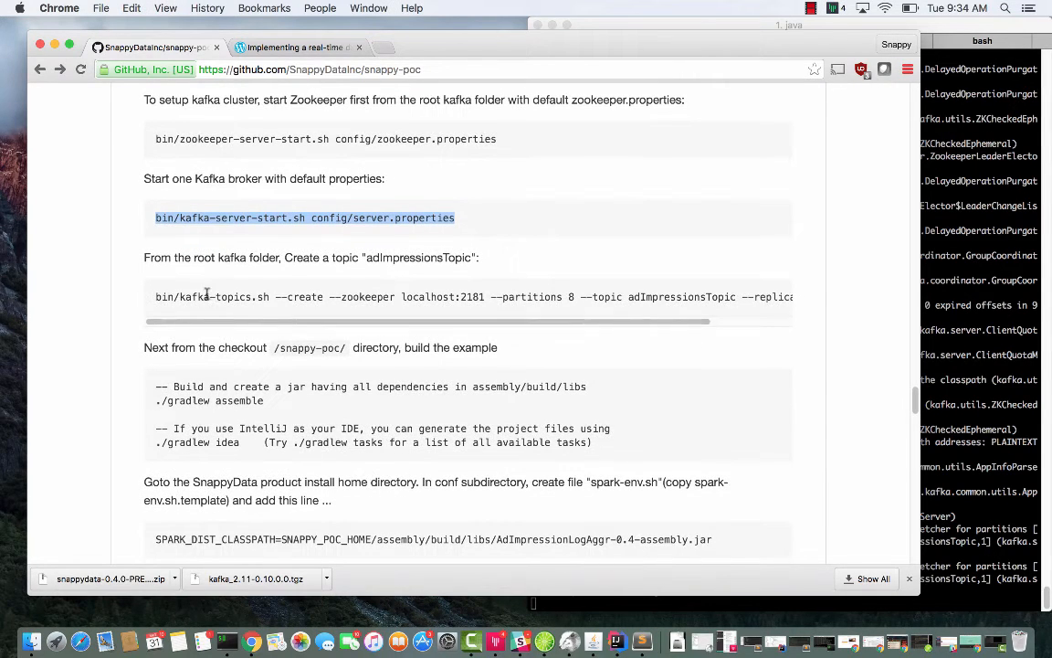
pyautogui.moveTo(156, 296); pyautogui.dragTo(387, 296)
pyautogui.click(611, 287)
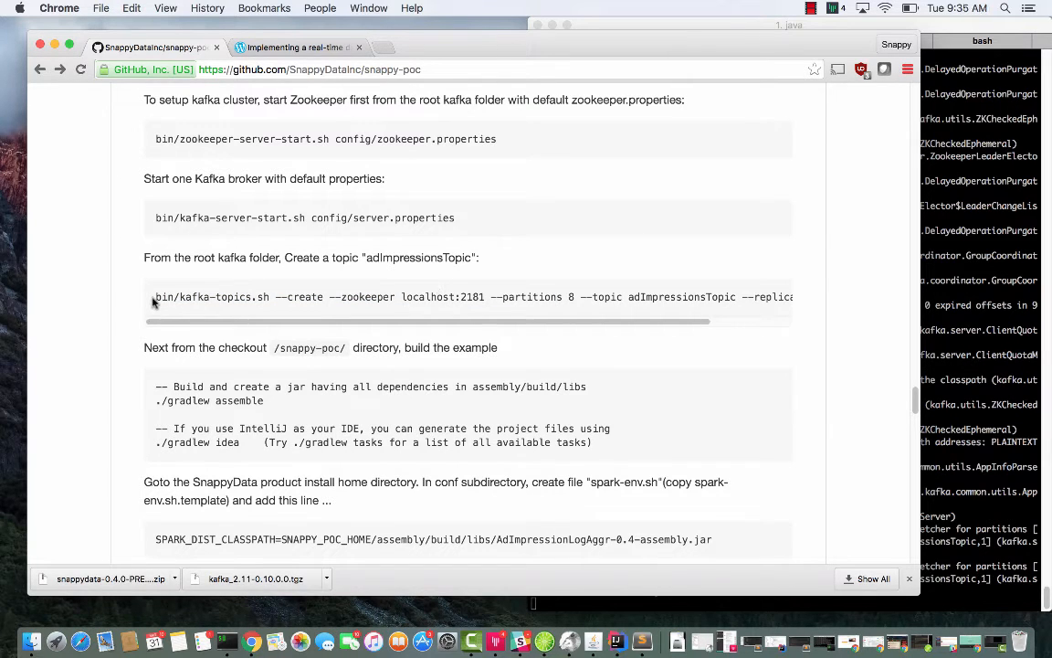
pyautogui.moveTo(154, 298); pyautogui.dragTo(371, 311)
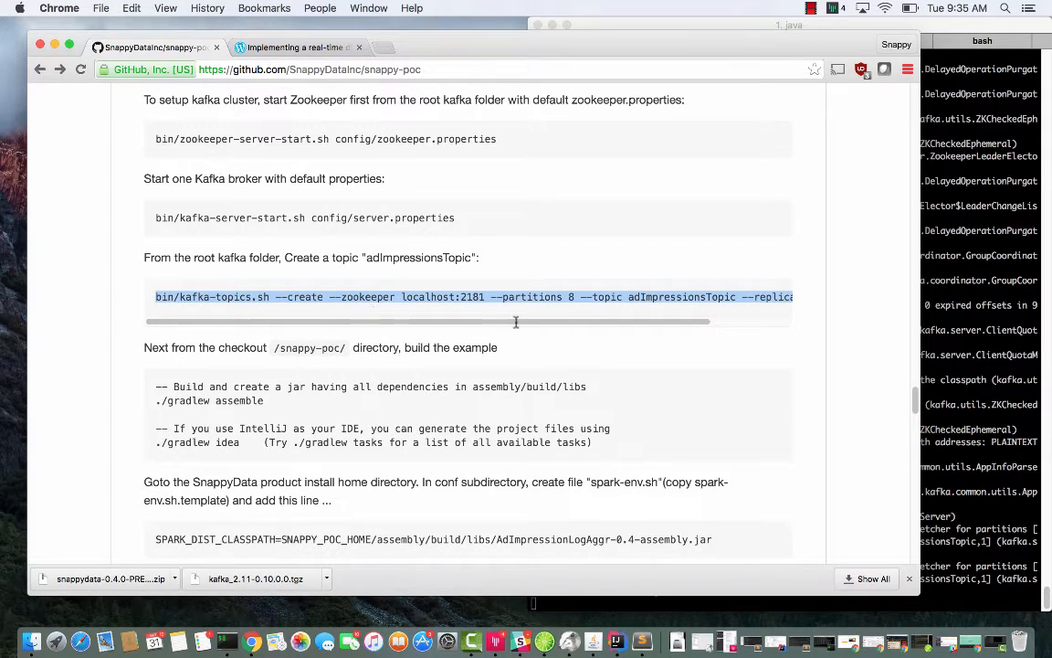
# Step: In the bash session cd into Desktop/kafka_2.11-0.10.0.0 and run the create-topic command
pyautogui.click(994, 144)
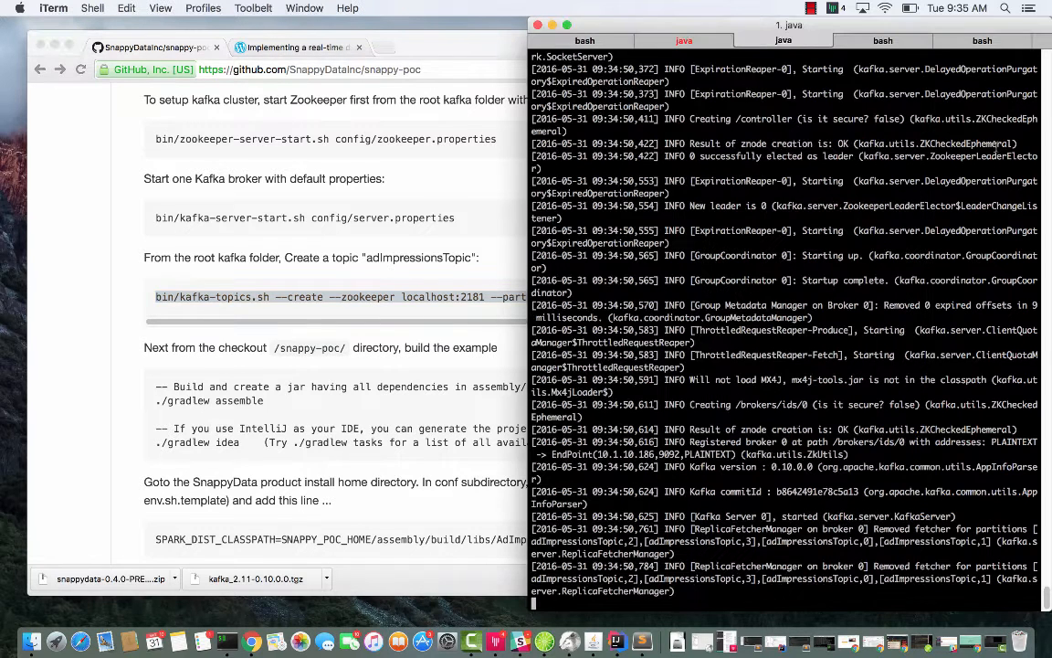
pyautogui.click(874, 41)
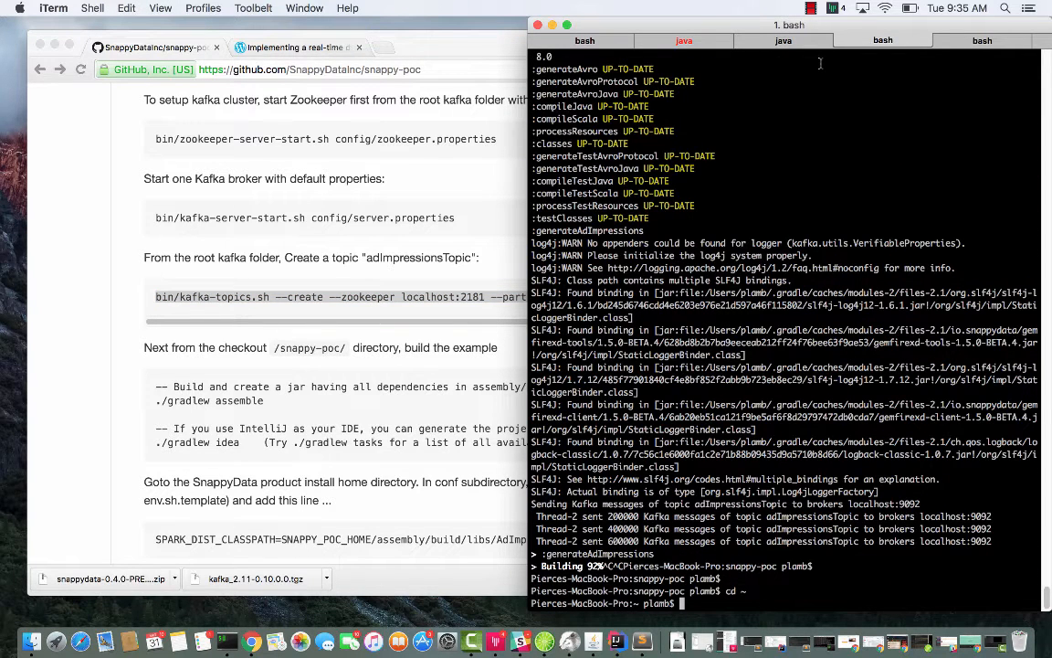
pyautogui.write('cd D')
pyautogui.press('Tab')
pyautogui.press('Tab')
pyautogui.press('Return')
pyautogui.write('cd ka')
pyautogui.press('Tab')
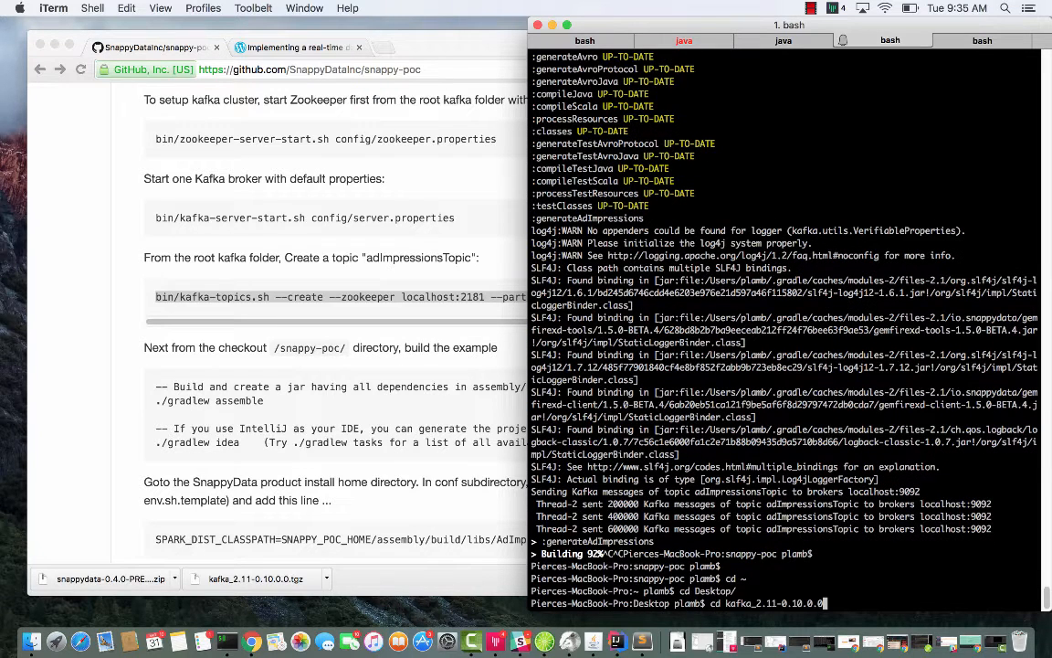
pyautogui.press('Return')
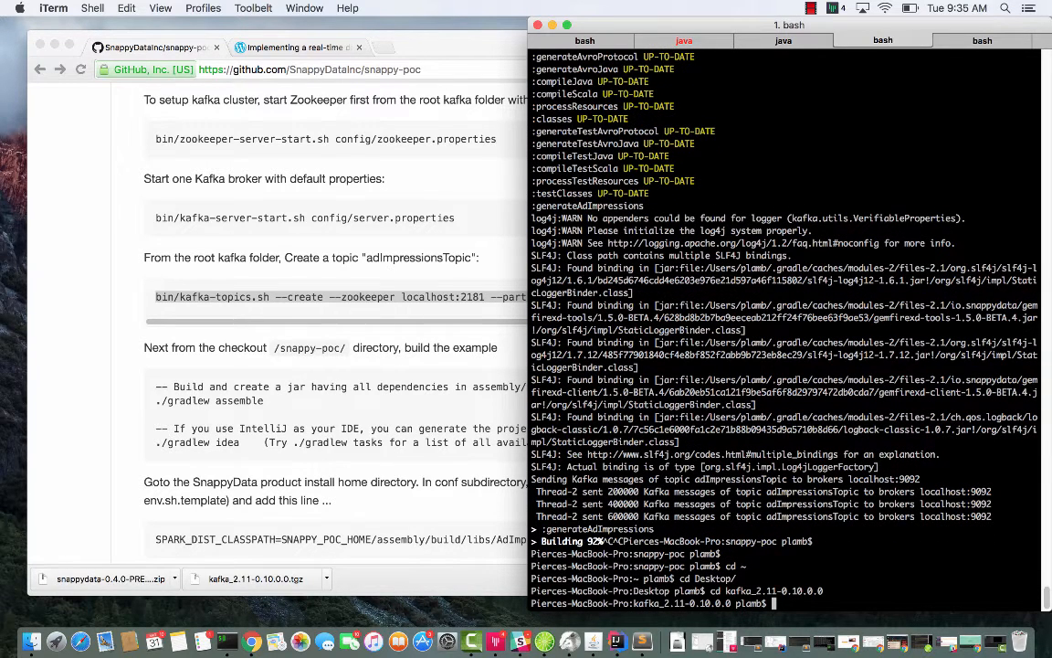
pyautogui.write('bin/kafka-topics.sh --create --zookeeper localhost:2181 --partitions 8 --topic adImpressionsTopic --replication-factor=1')
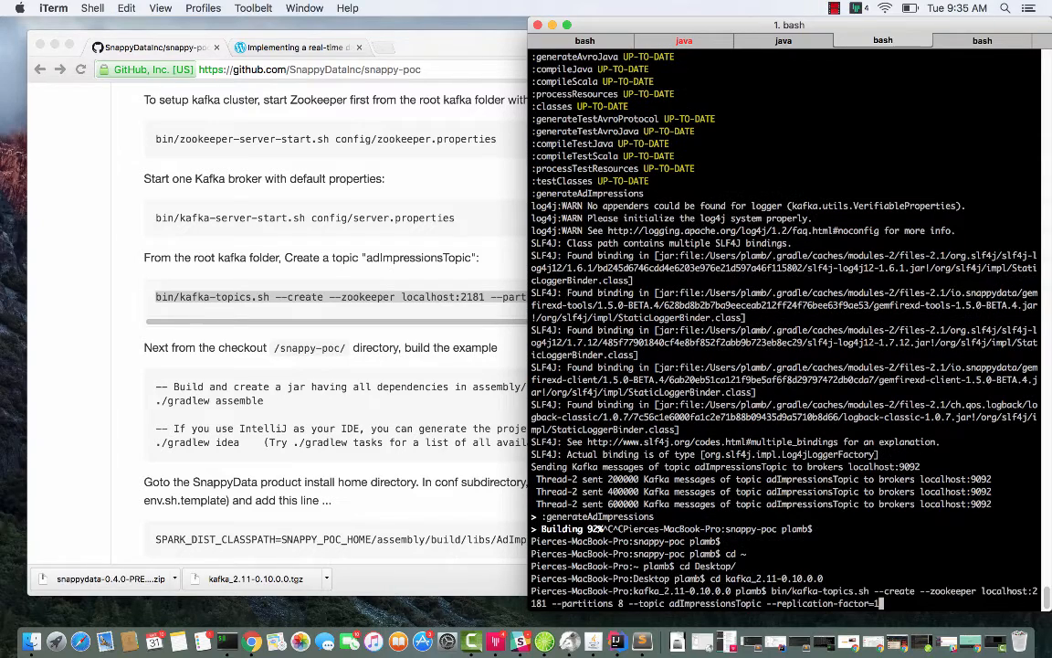
pyautogui.press('Return')
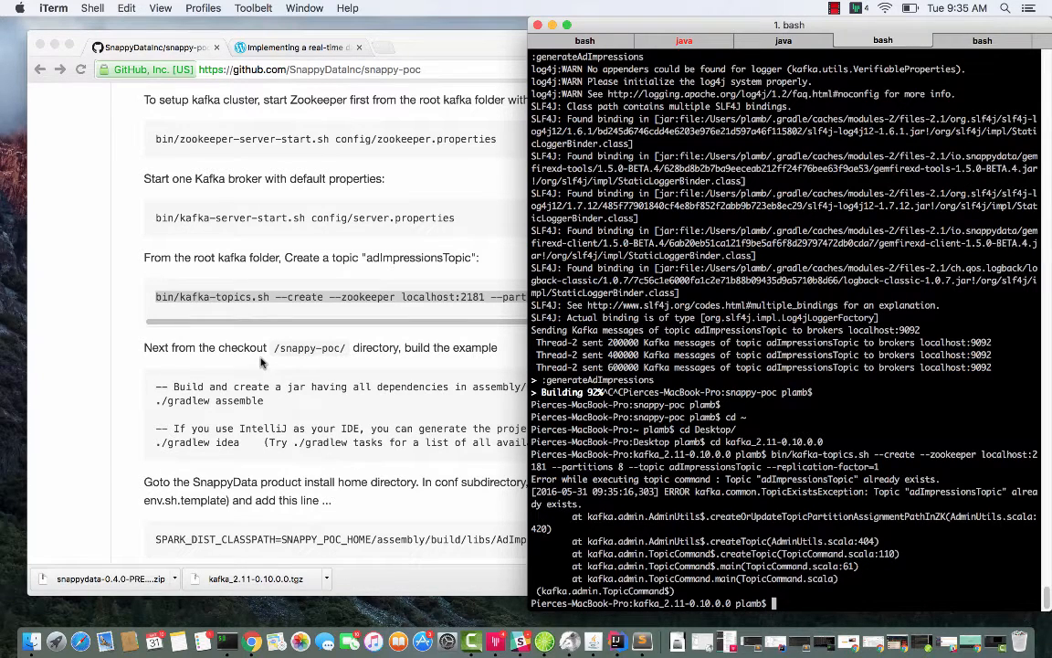
# Step: Select the ./gradlew assemble command in the setup guide
pyautogui.click(234, 321)
pyautogui.scroll(-2, 259, 354)
pyautogui.scroll(-1, 259, 354)
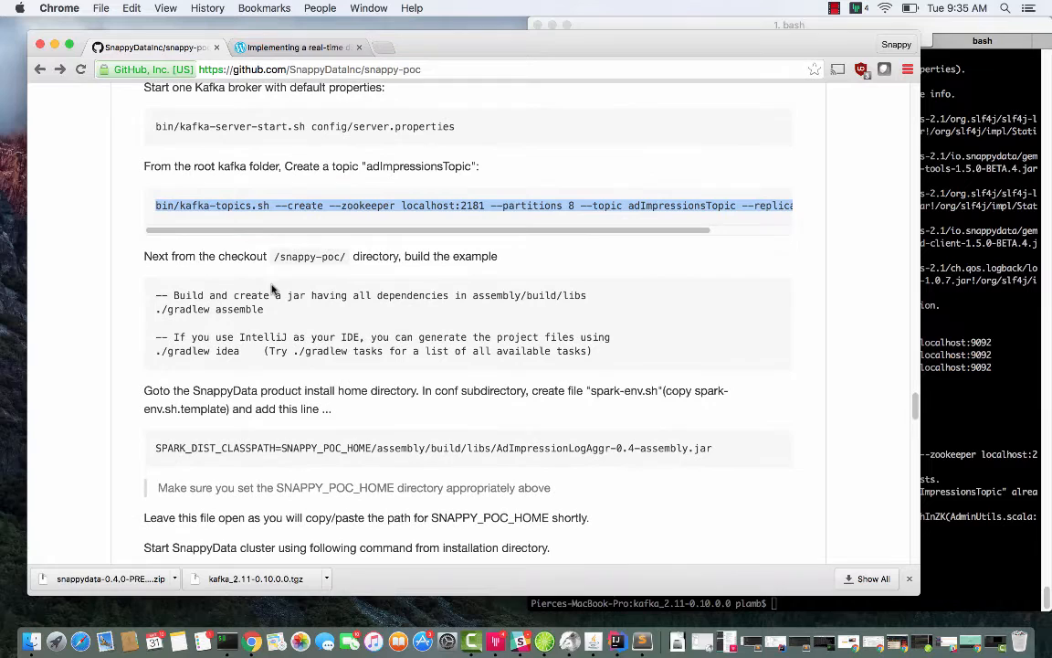
pyautogui.moveTo(275, 259); pyautogui.dragTo(345, 257)
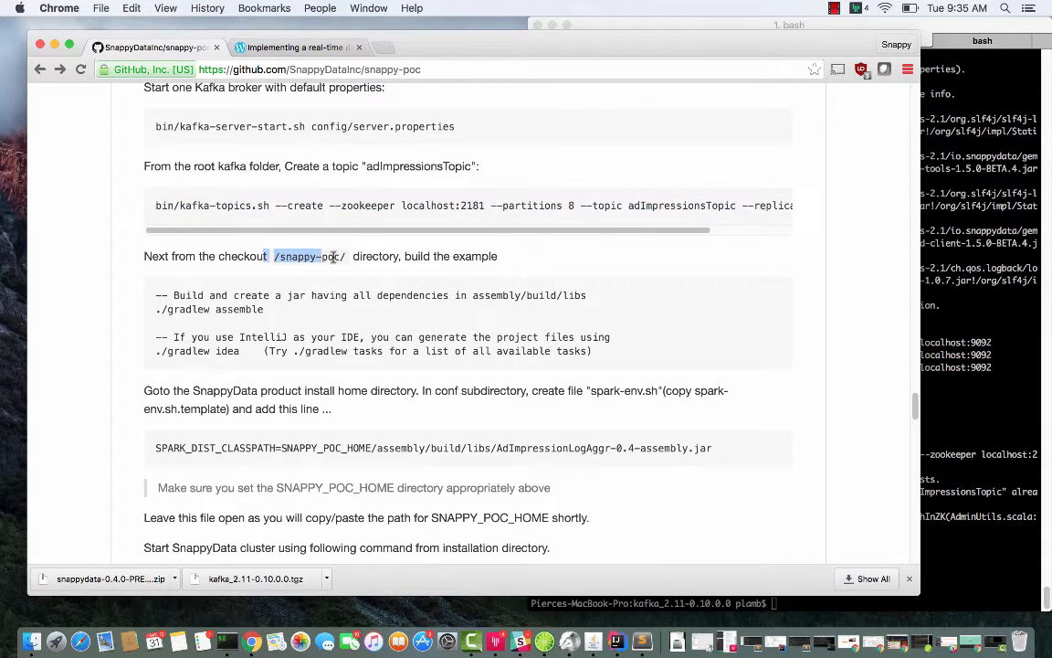
pyautogui.click(277, 318)
pyautogui.moveTo(272, 314); pyautogui.dragTo(152, 309)
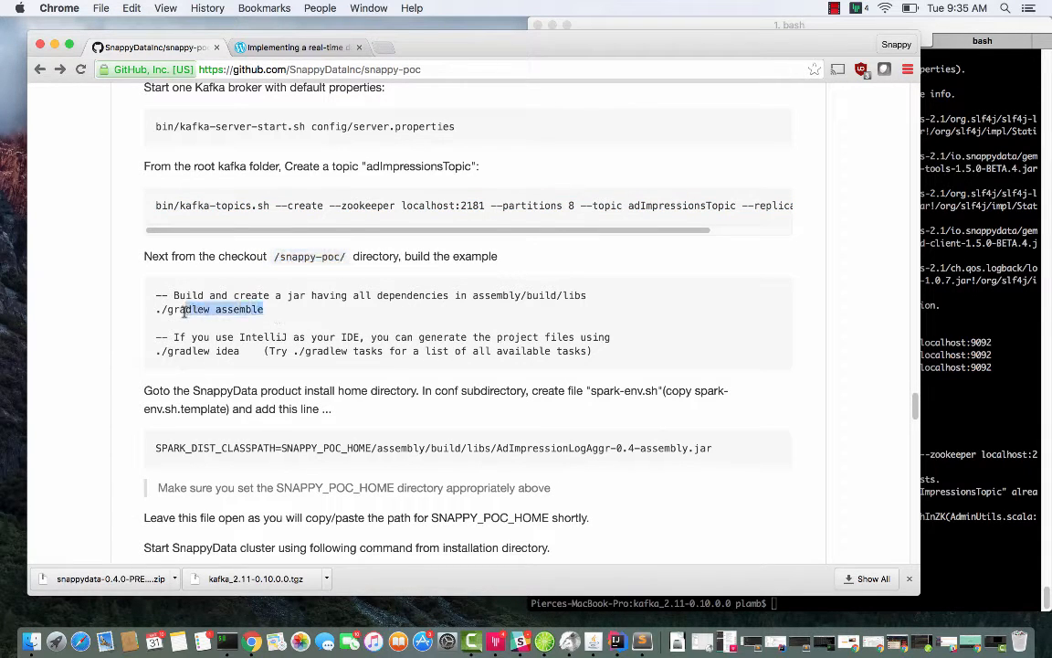
# Step: cd up to Desktop, into snappy-poc/, and start ./gradlew assemble
pyautogui.click(925, 275)
pyautogui.write('cd ..')
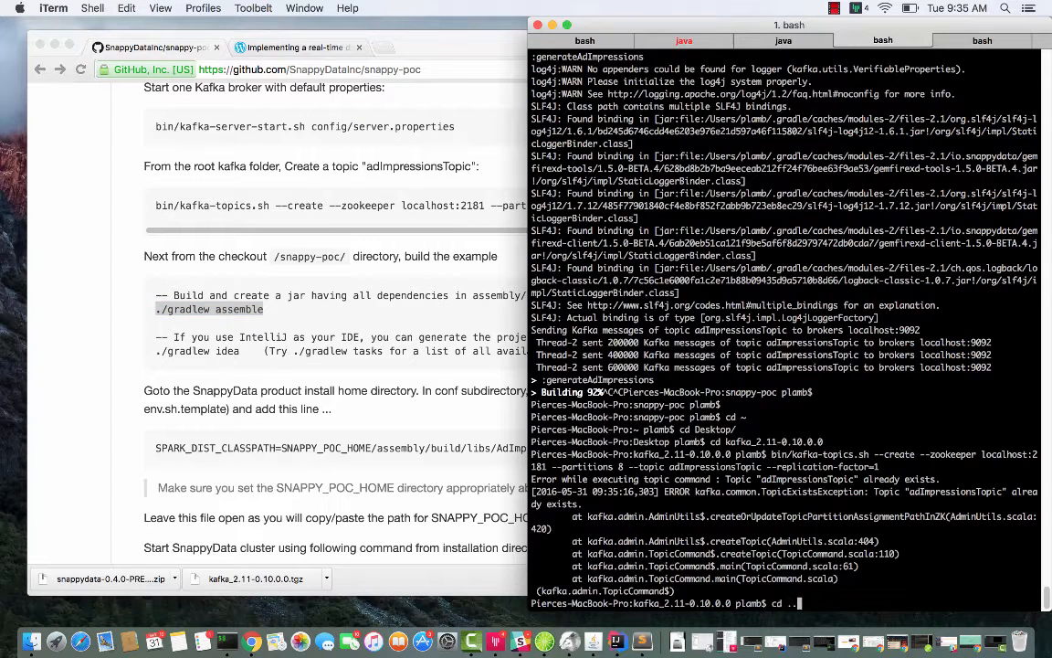
pyautogui.press('Return')
pyautogui.write('cd ')
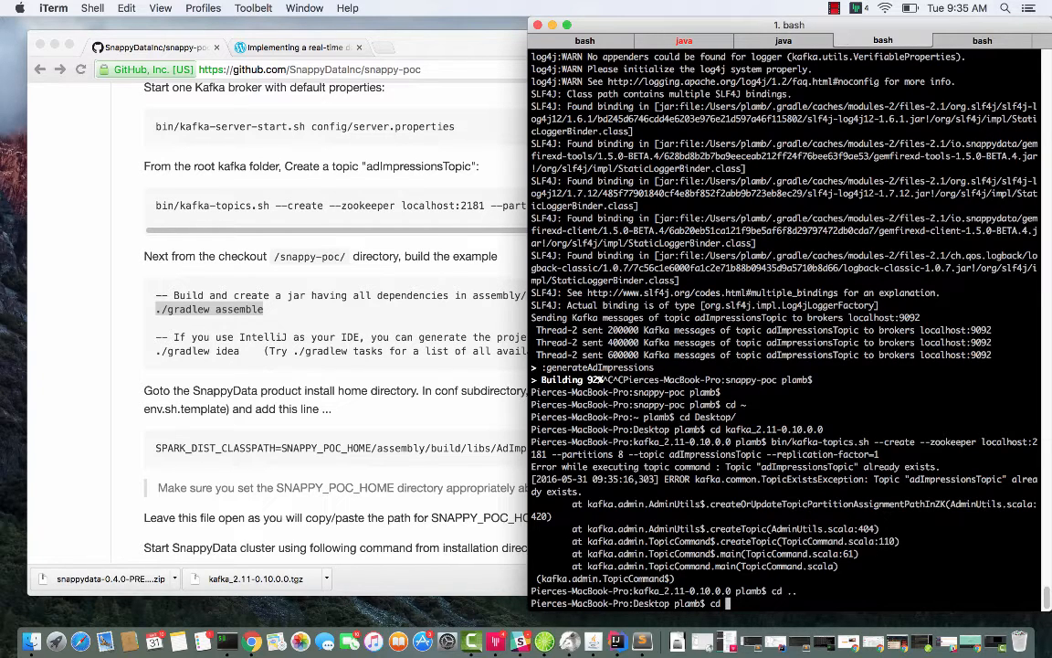
pyautogui.write('snappy')
pyautogui.press('Tab')
pyautogui.press('Return')
pyautogui.write('./gradlew assemble')
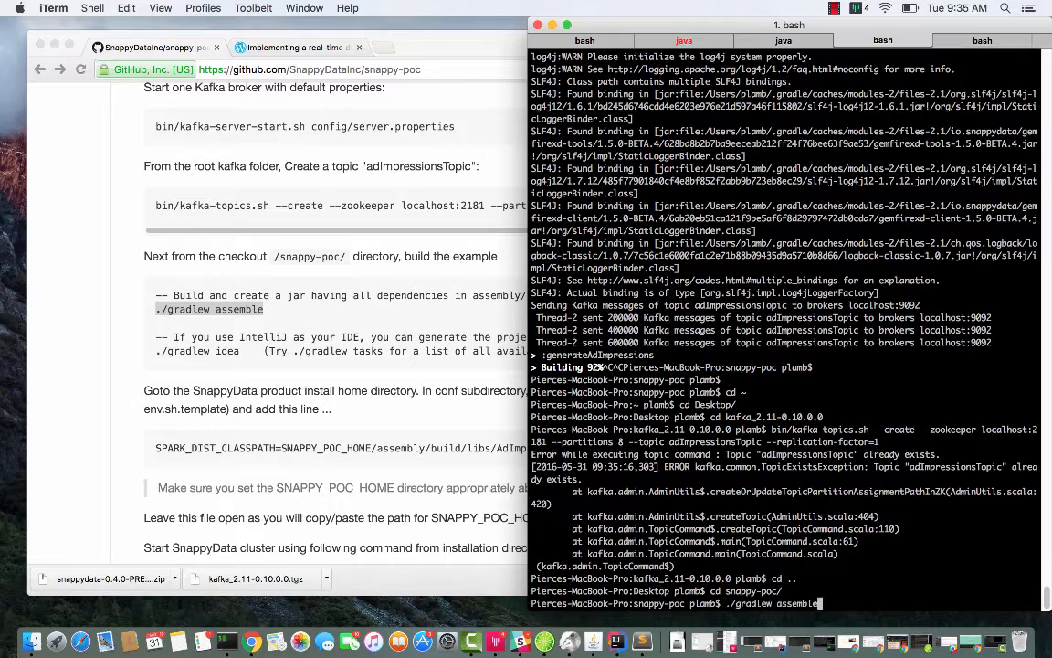
pyautogui.press('Return')
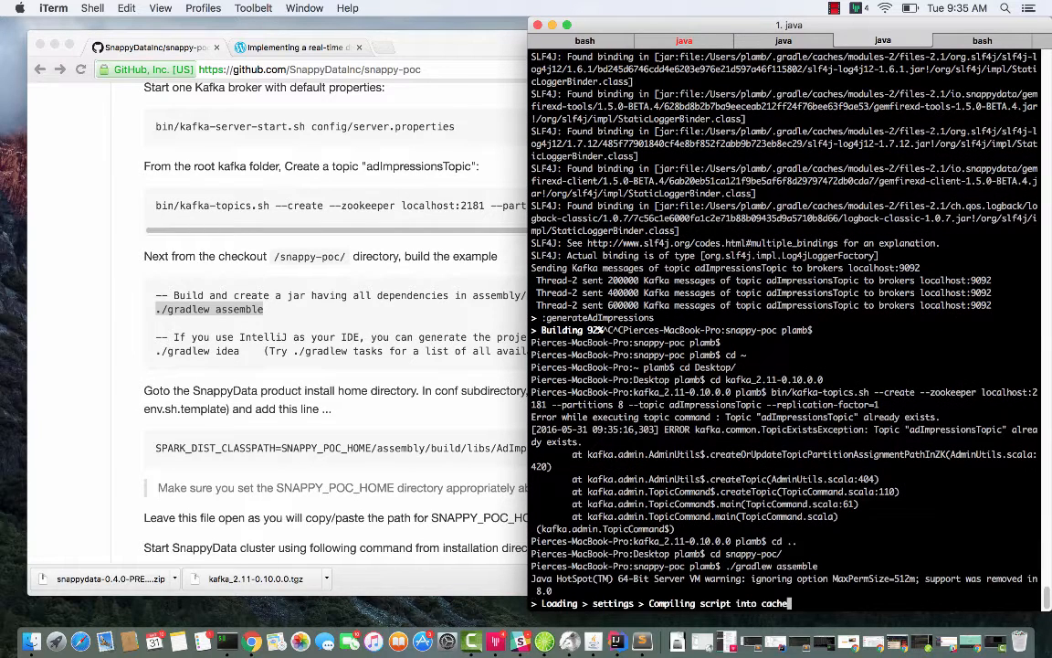
# Step: Review the ./gradlew idea and spark-env.sh steps in the README, then open a new Finder window
pyautogui.click(361, 305)
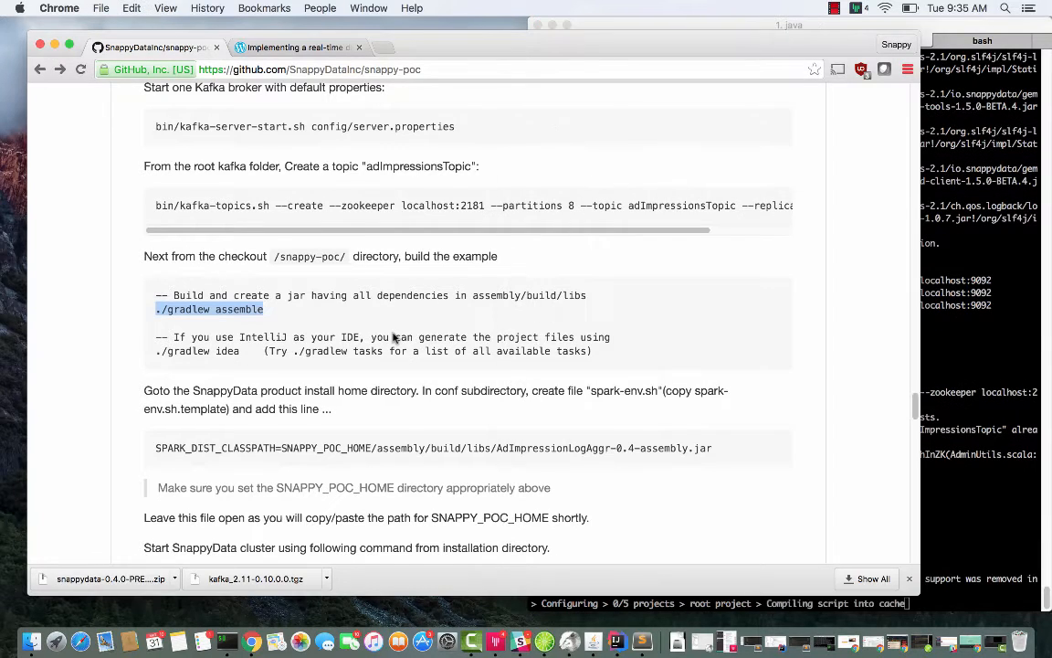
pyautogui.moveTo(251, 351); pyautogui.dragTo(155, 350)
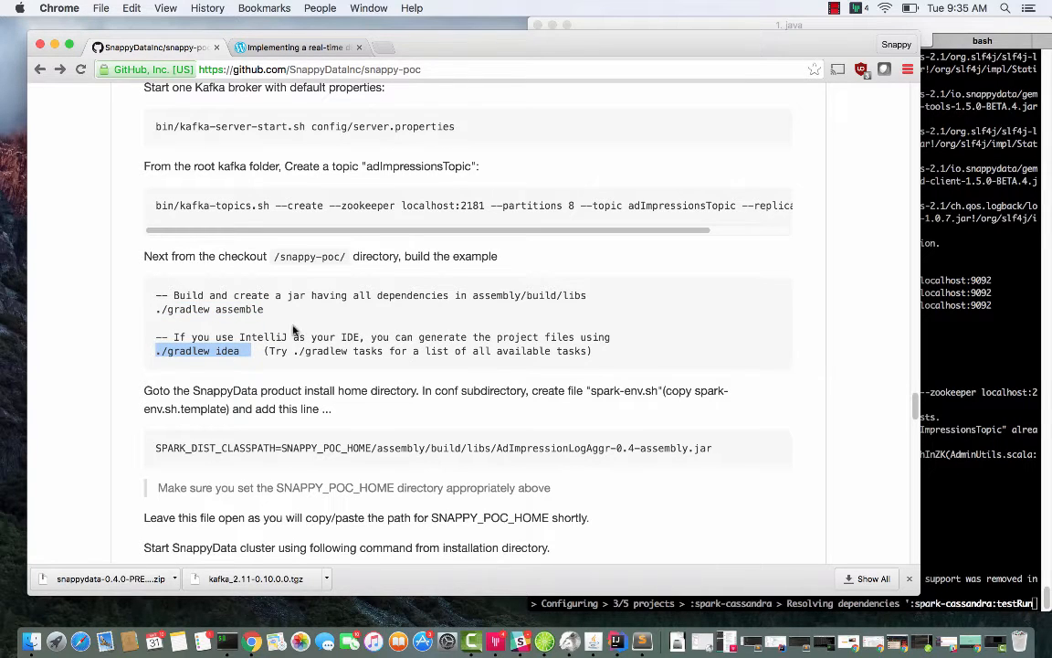
pyautogui.click(309, 294)
pyautogui.scroll(-3, 308, 294)
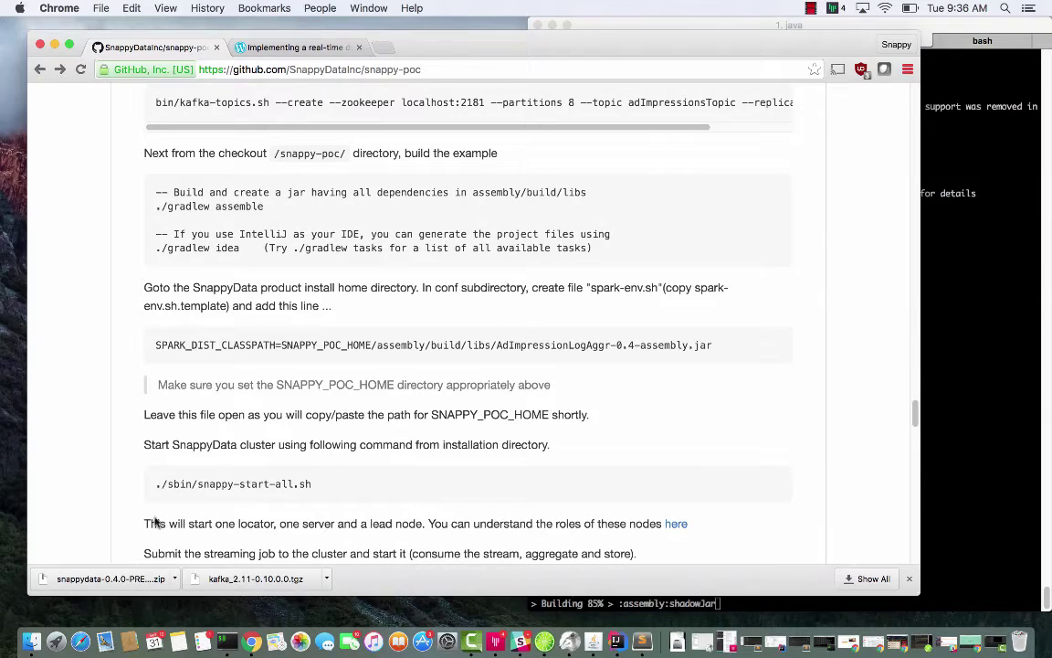
pyautogui.click(22, 544)
pyautogui.press('super+n')
# Step: Navigate Finder from Desktop into snappydata-0.4.0-PREVIEW-bin/conf
pyautogui.click(294, 233)
pyautogui.scroll(-5, 470, 318)
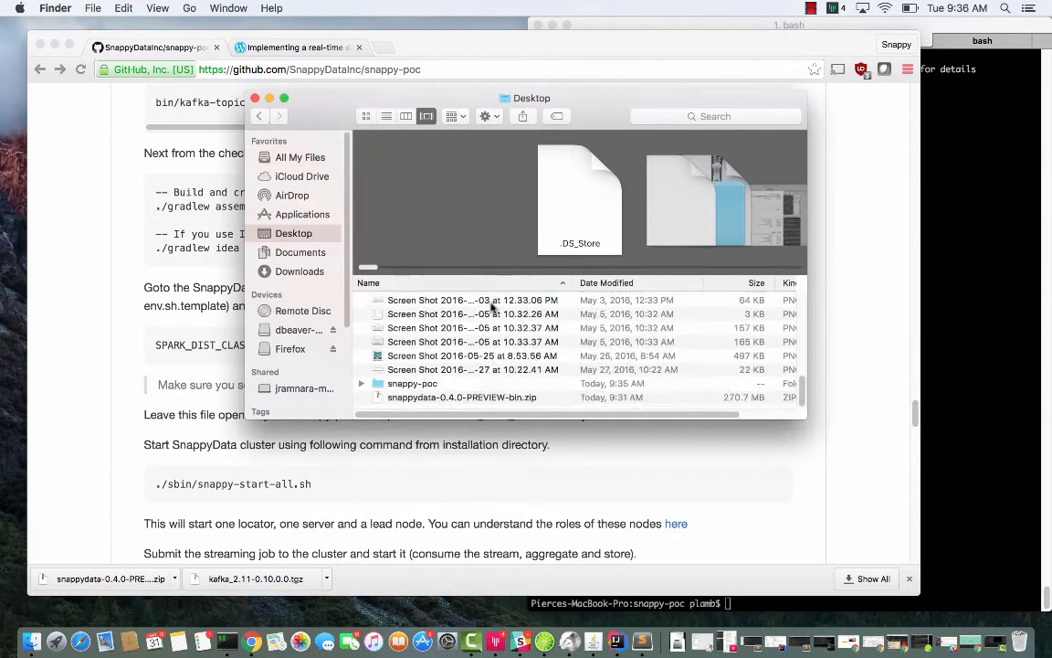
pyautogui.hotkey('alt', 'Down')
pyautogui.click(439, 389)
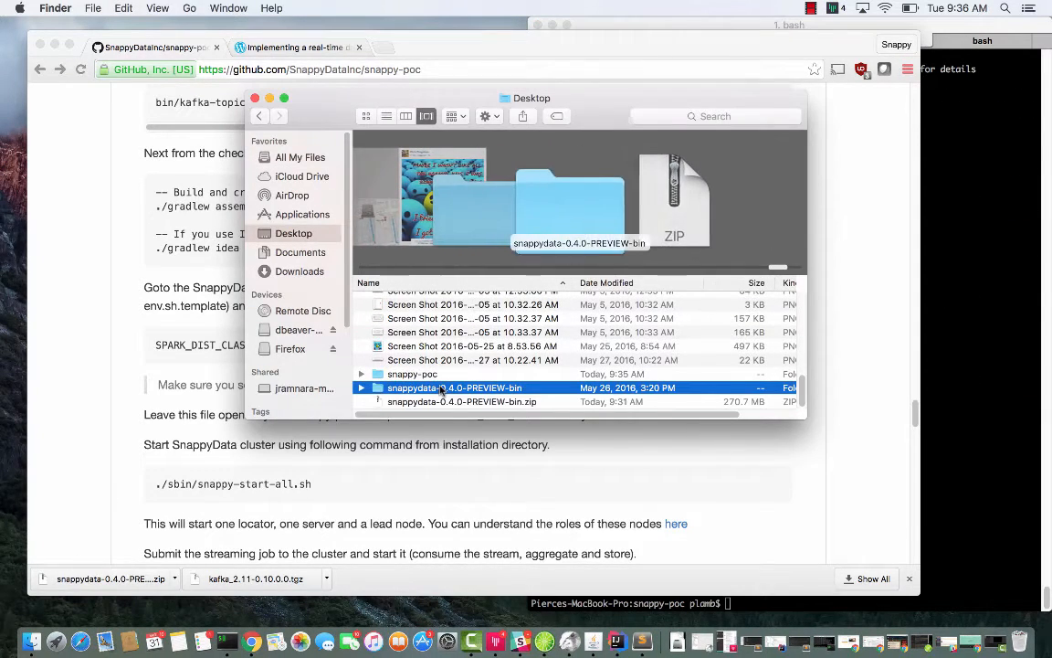
pyautogui.doubleClick(439, 388)
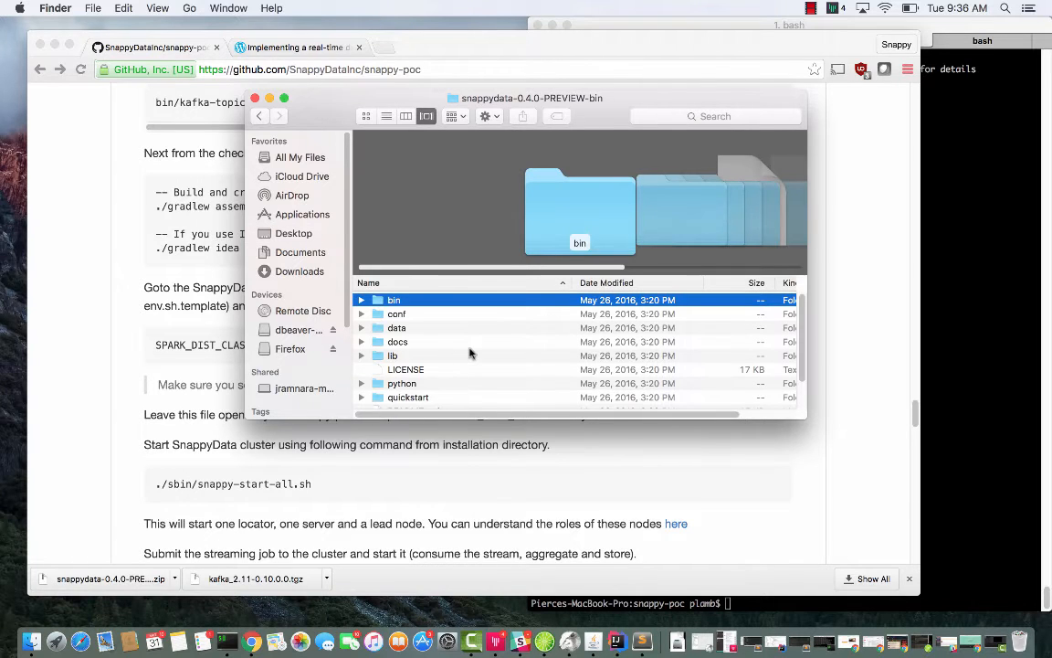
pyautogui.click(463, 314)
pyautogui.doubleClick(462, 313)
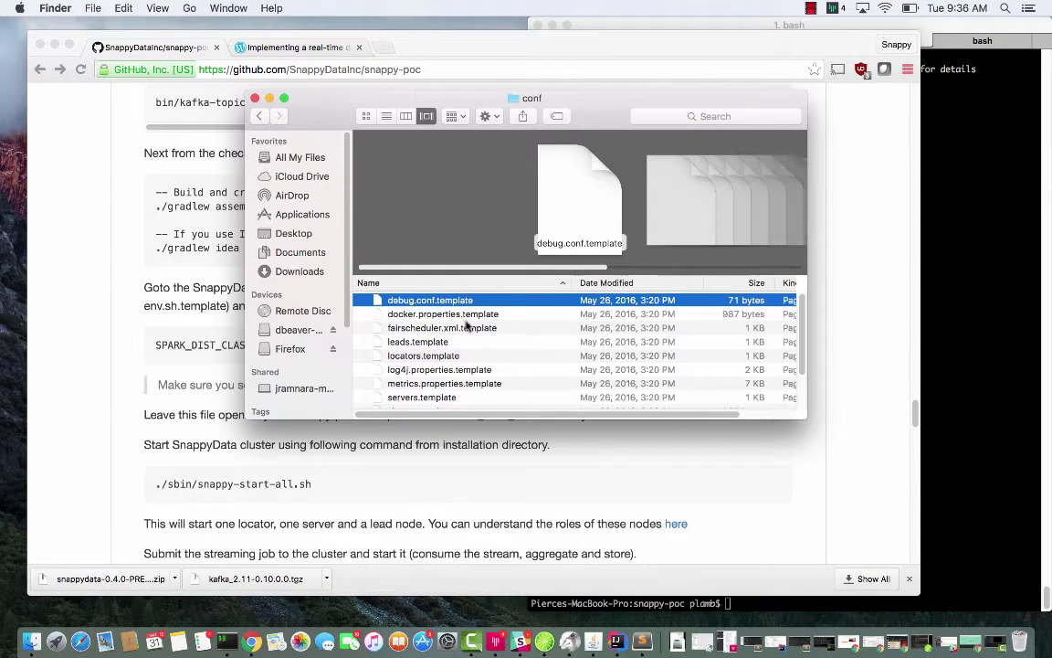
pyautogui.scroll(-5, 467, 326)
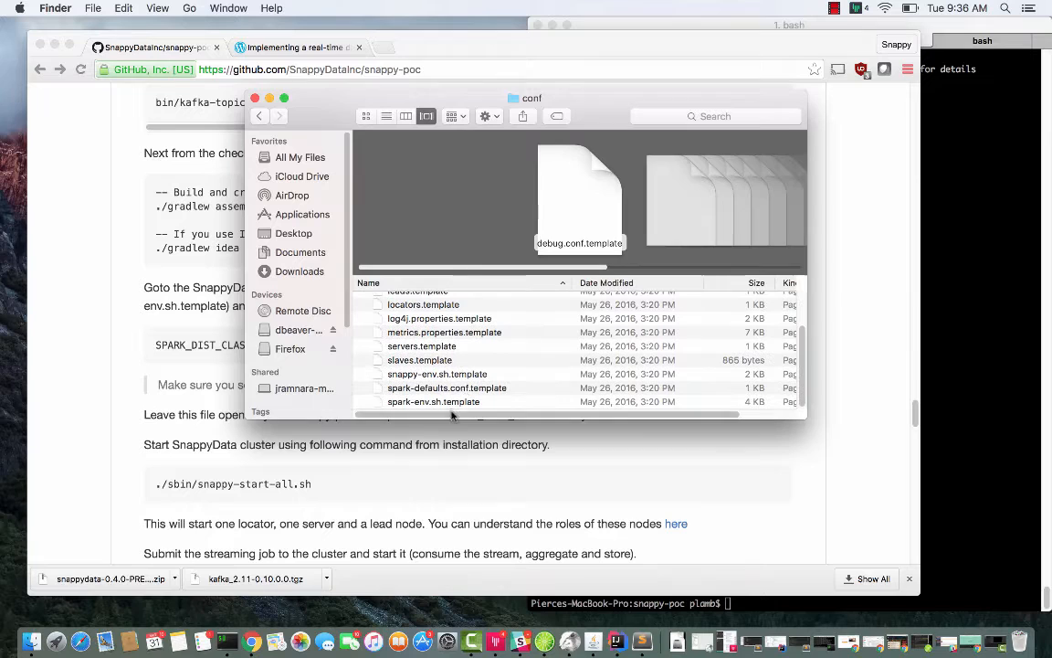
# Step: Duplicate spark-env.sh.template and briefly view the copy
pyautogui.click(430, 402)
pyautogui.rightClick(457, 402)
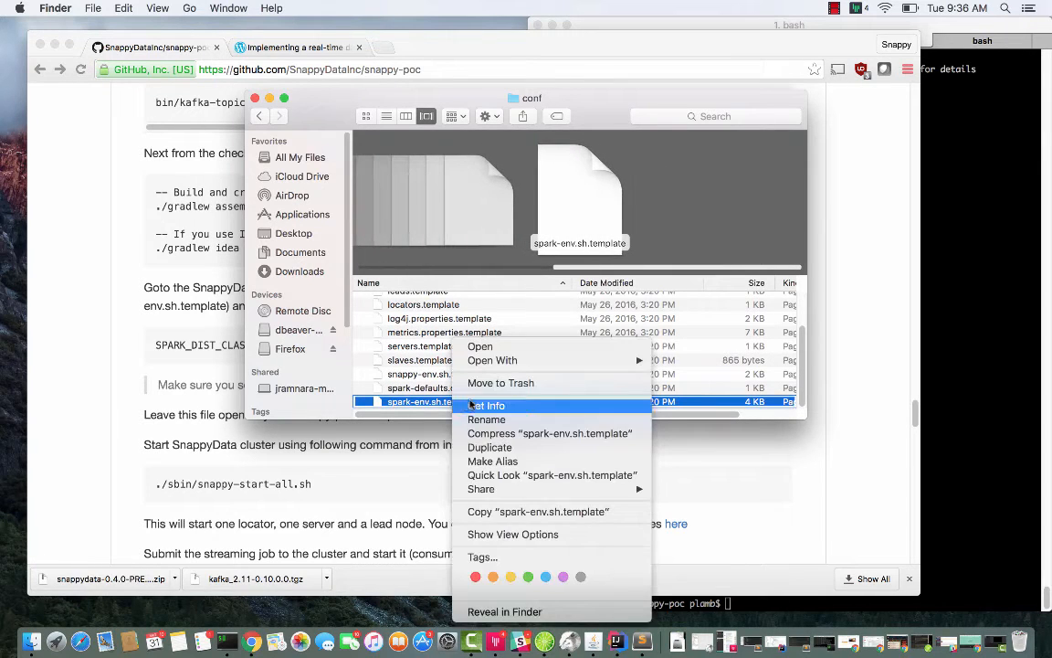
pyautogui.click(484, 447)
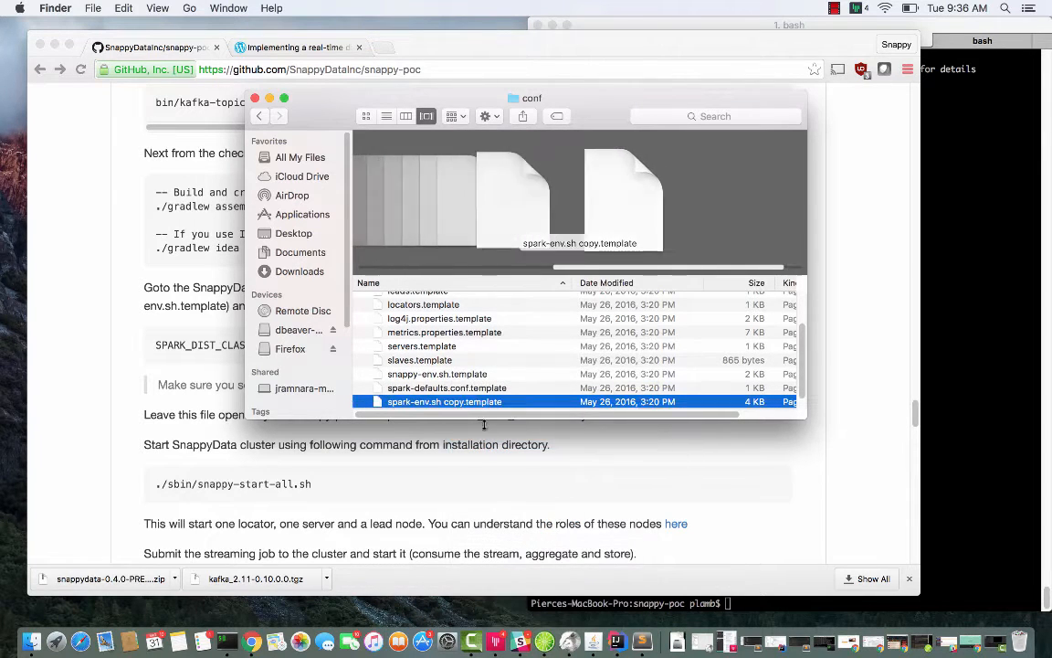
pyautogui.doubleClick(490, 403)
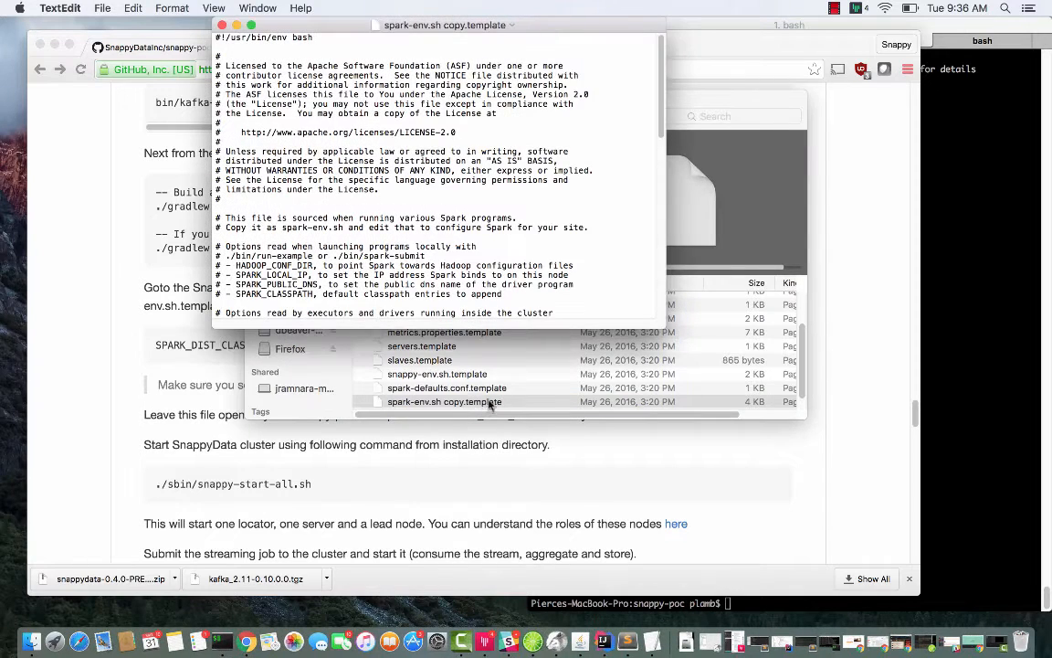
pyautogui.click(222, 25)
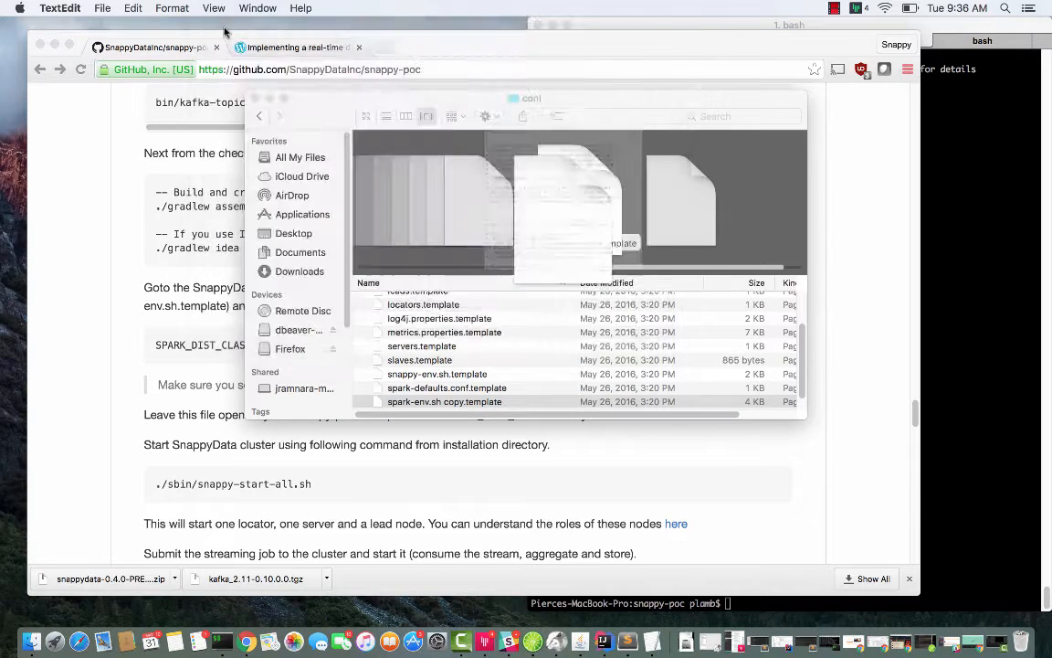
pyautogui.click(471, 402)
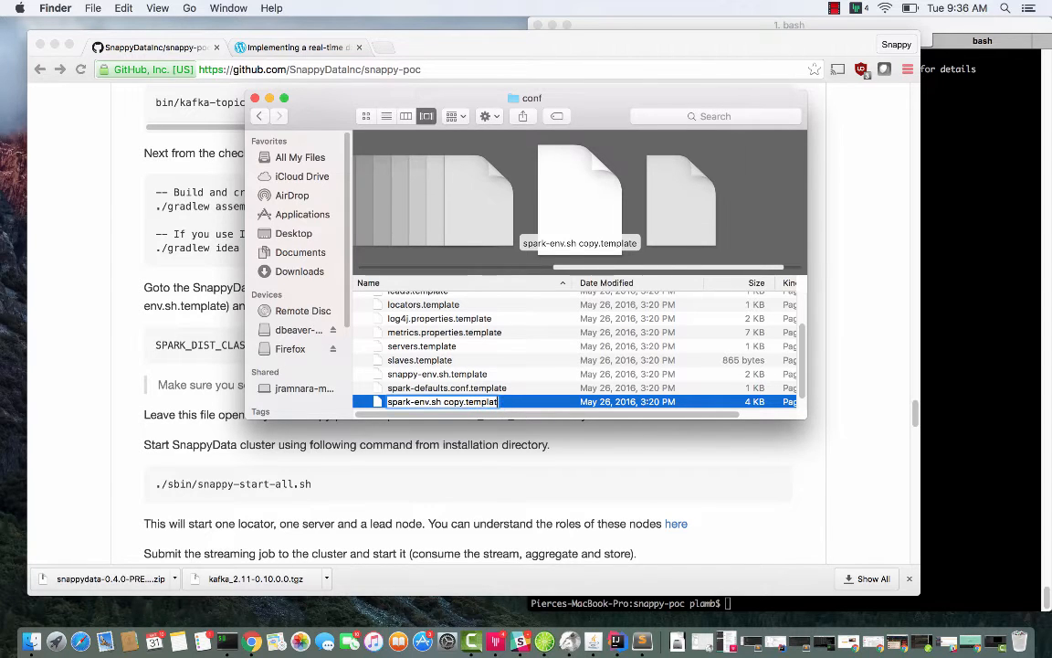
# Step: Rename the copy to spark-env.sh with the .sh extension and open it in Sublime Text
pyautogui.press('BackSpace')
pyautogui.press('BackSpace')
pyautogui.press('BackSpace')
pyautogui.press('BackSpace')
pyautogui.press('BackSpace')
pyautogui.press('BackSpace')
pyautogui.press('BackSpace')
pyautogui.press('BackSpace')
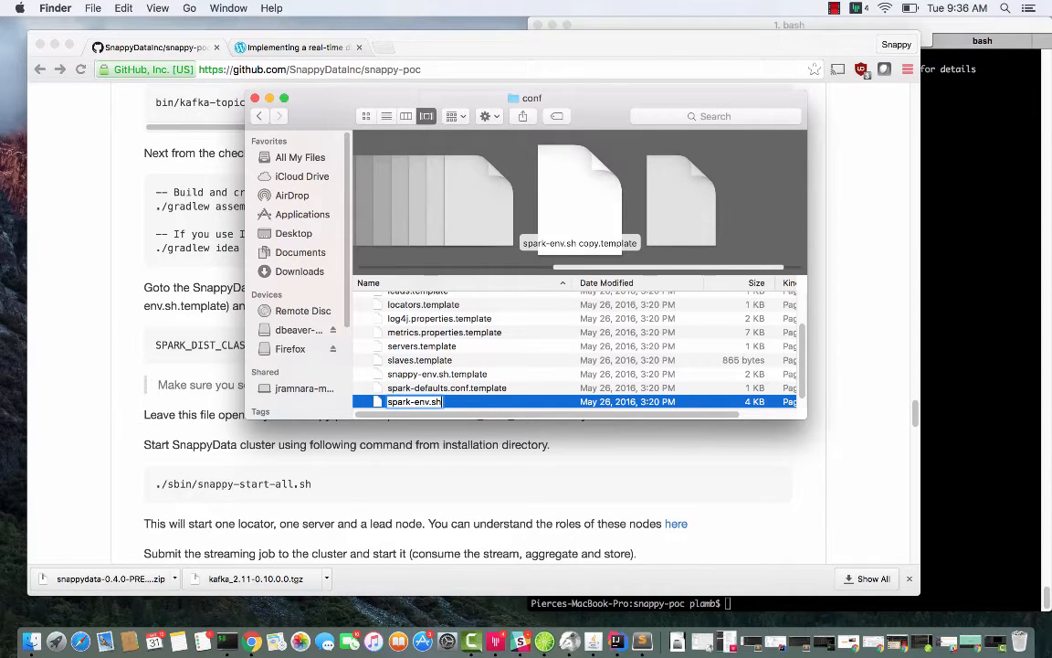
pyautogui.press('Return')
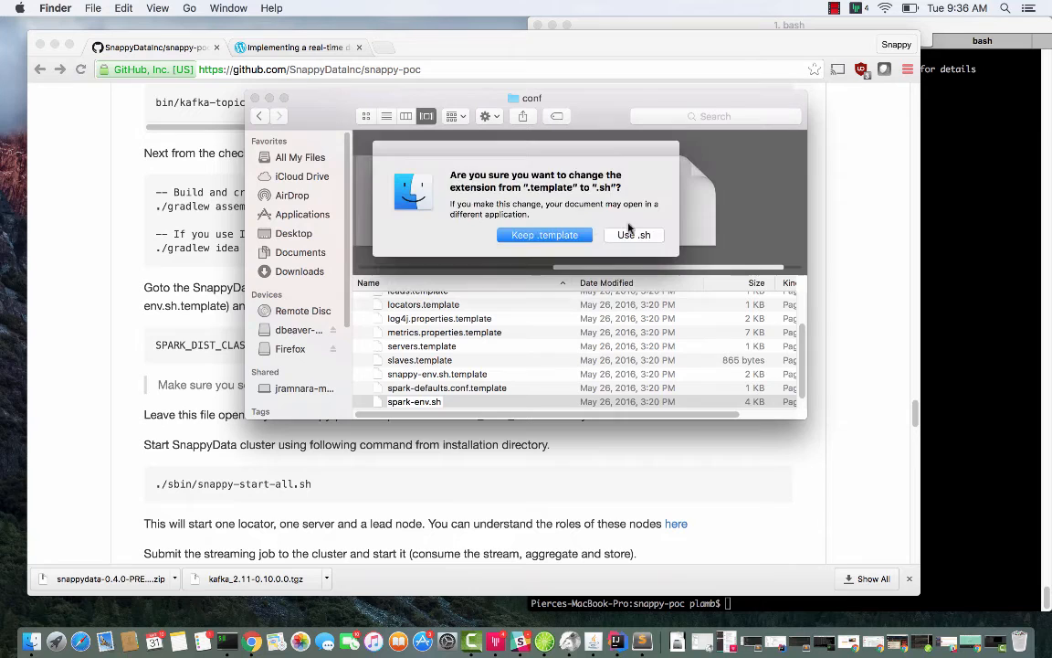
pyautogui.click(630, 234)
pyautogui.rightClick(451, 403)
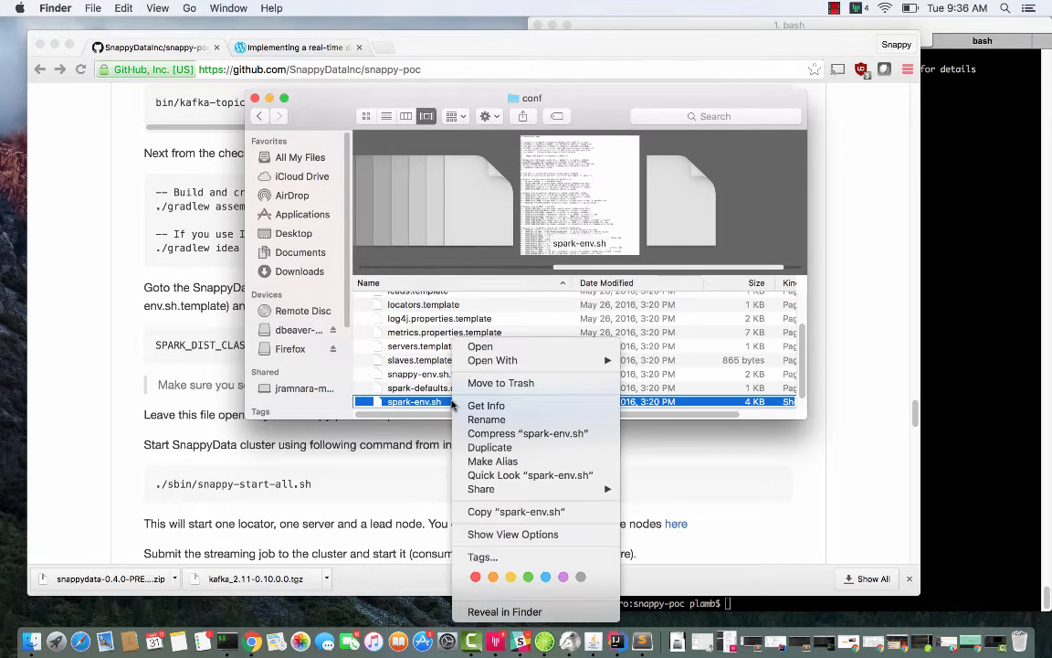
pyautogui.moveTo(493, 360)
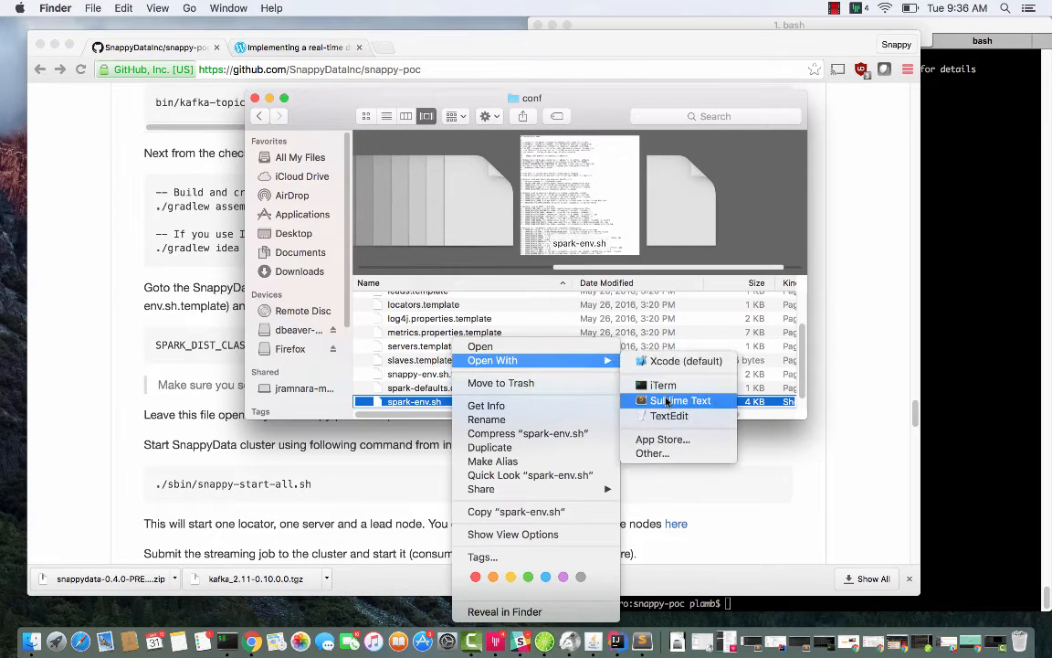
pyautogui.click(668, 402)
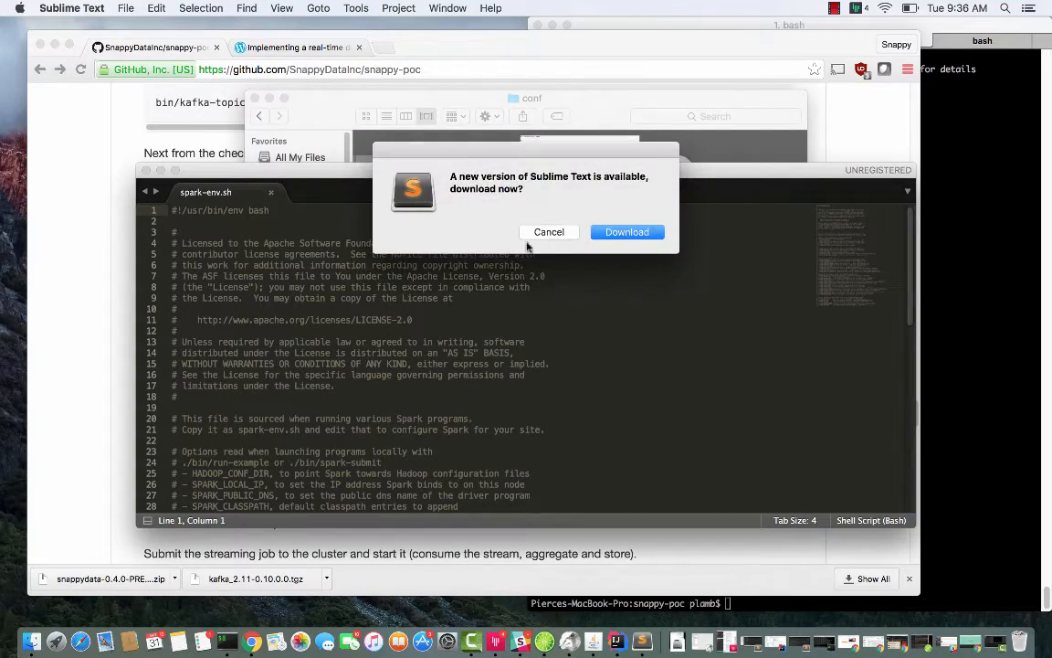
pyautogui.click(539, 233)
pyautogui.moveTo(439, 176); pyautogui.dragTo(288, 241)
# Step: Check the build output, then select the SPARK_DIST_CLASSPATH line on the GitHub page
pyautogui.click(448, 50)
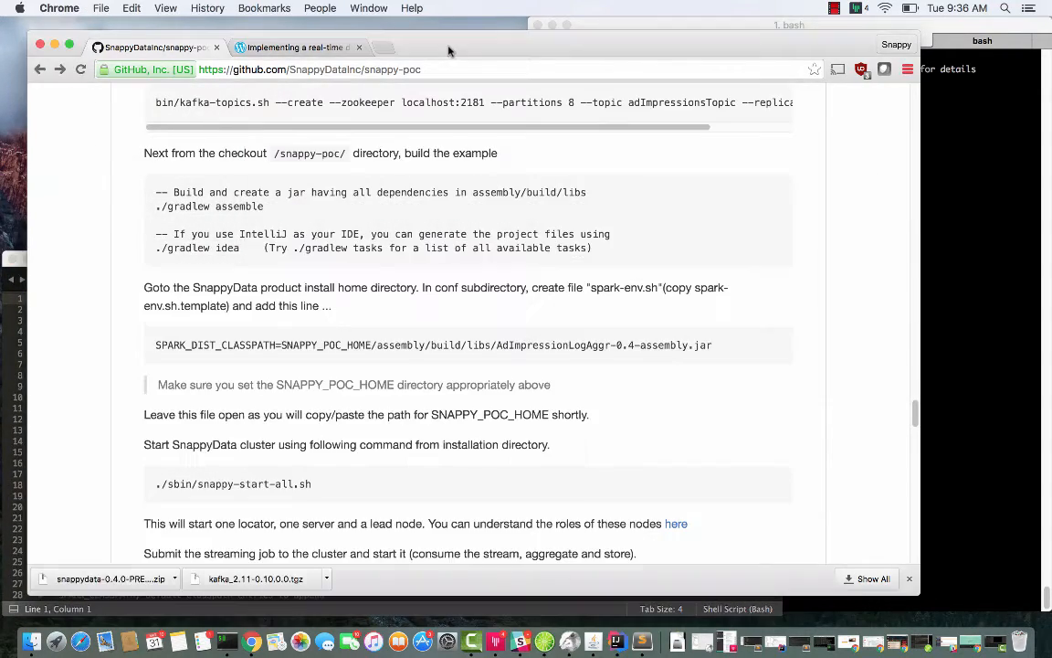
pyautogui.moveTo(448, 50); pyautogui.dragTo(447, 42)
pyautogui.click(994, 325)
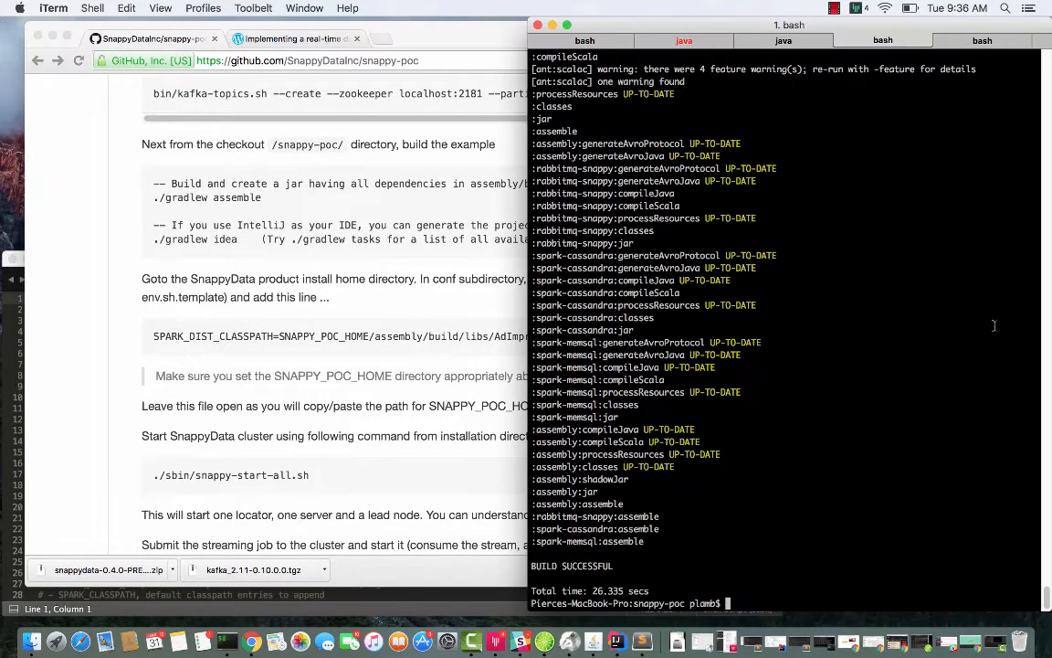
pyautogui.click(382, 279)
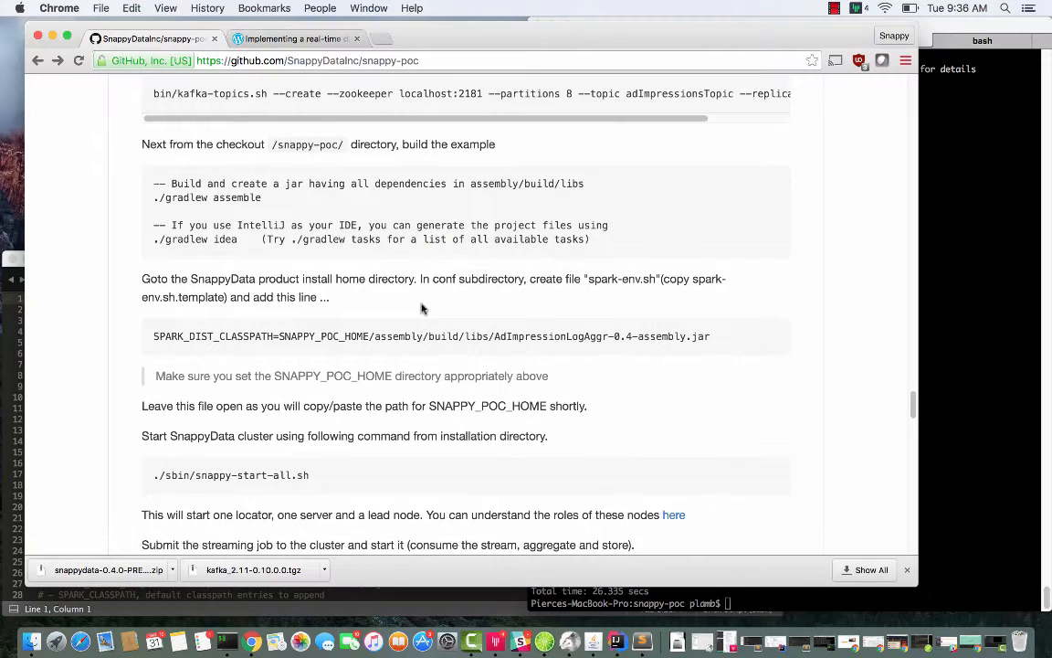
pyautogui.tripleClick(215, 338)
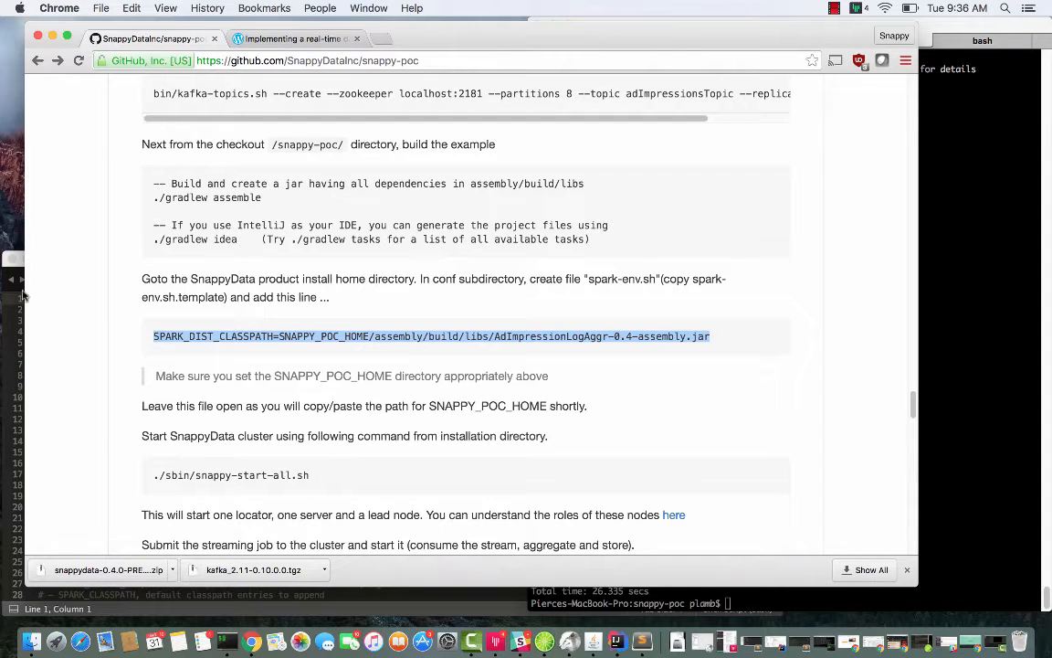
# Step: Paste the line at line 20 of spark-env.sh, replace SNAPPY_POC_HOME with the snappy-poc path, and save
pyautogui.click(13, 324)
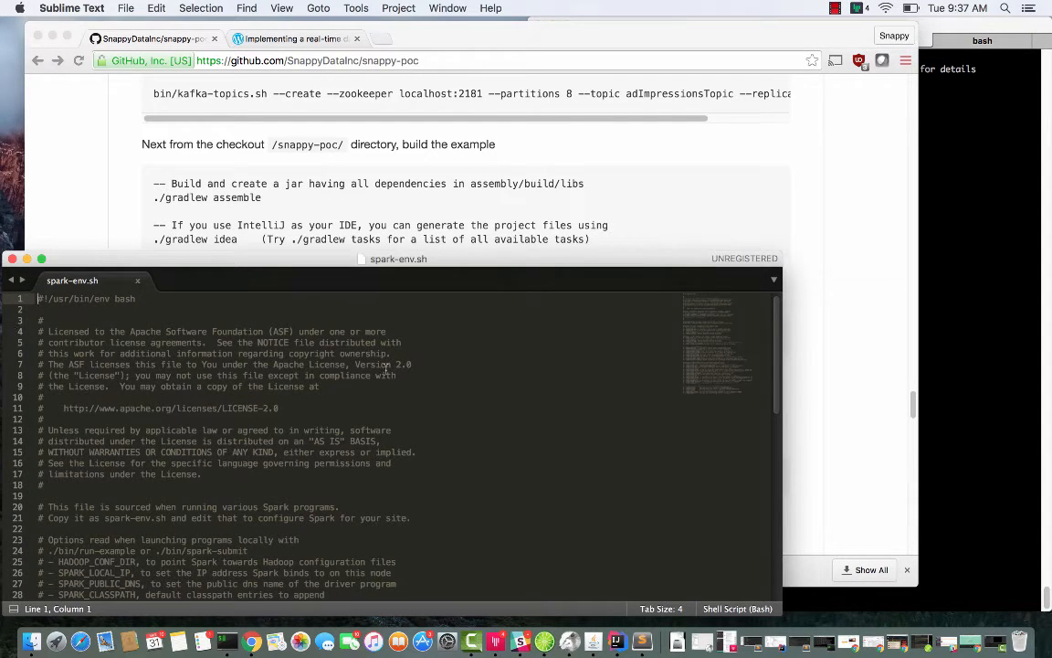
pyautogui.scroll(-5, 387, 368)
pyautogui.scroll(1, 195, 379)
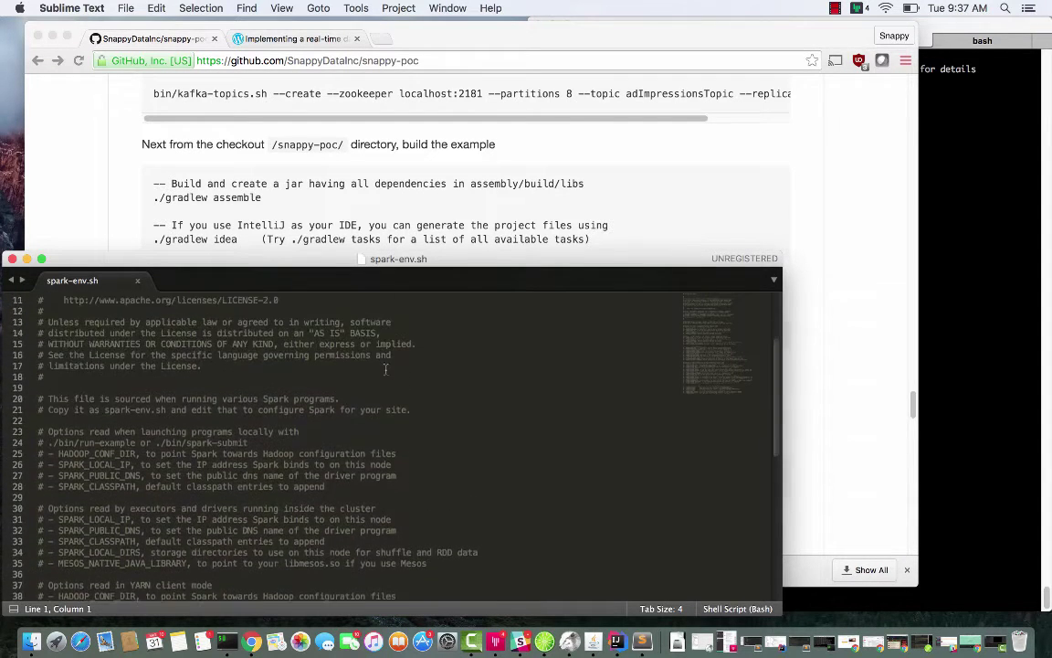
pyautogui.click(184, 383)
pyautogui.press('Down')
pyautogui.press('Return')
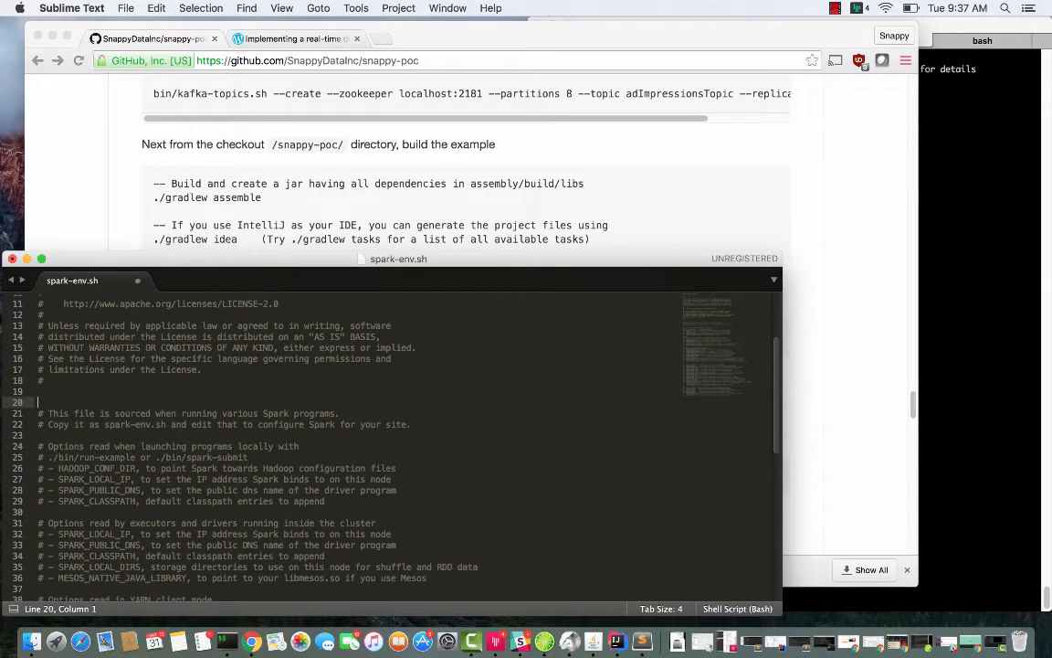
pyautogui.write('SPARK_DIST_CLASSPATH=SNAPPY_POC_HOME/assembly/build/libs/AdImpressionLogAggr-0.4-assembly.jar')
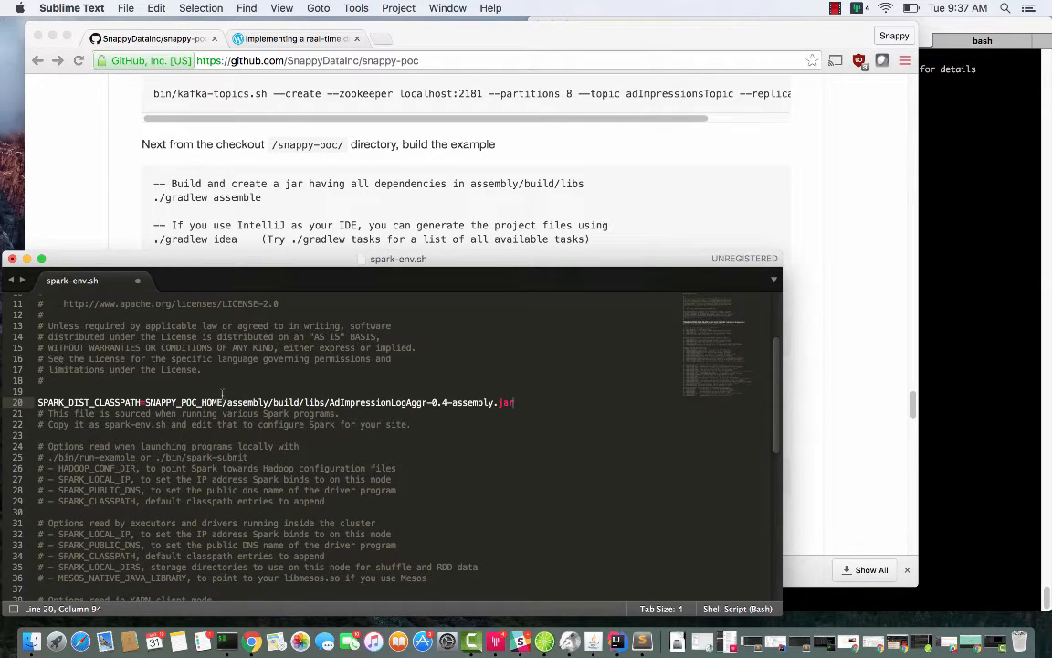
pyautogui.moveTo(223, 402); pyautogui.dragTo(155, 402)
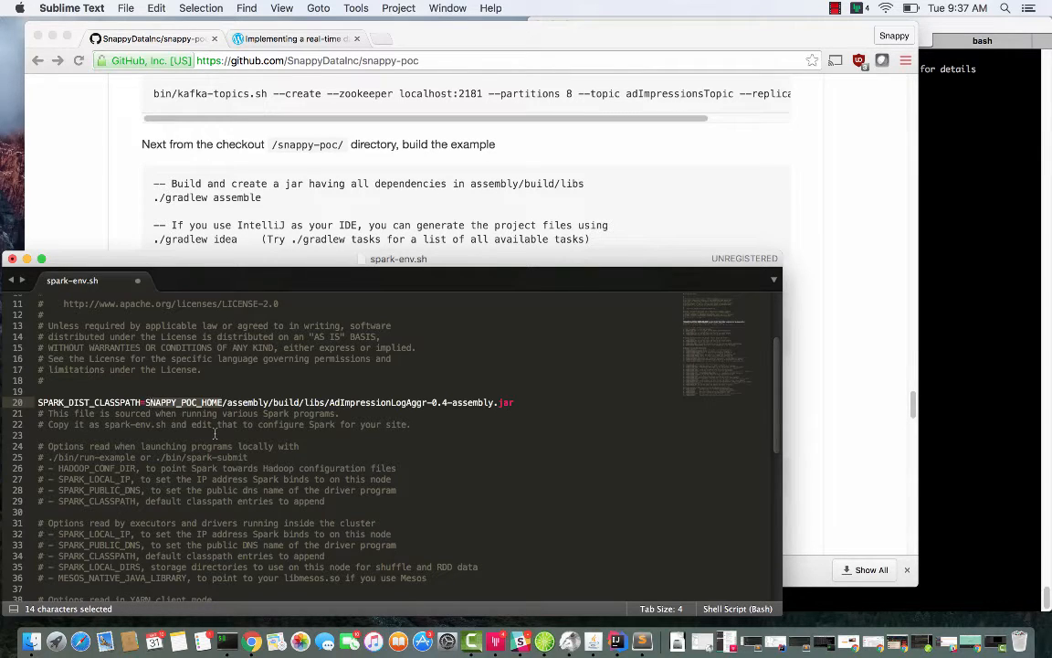
pyautogui.write('/U')
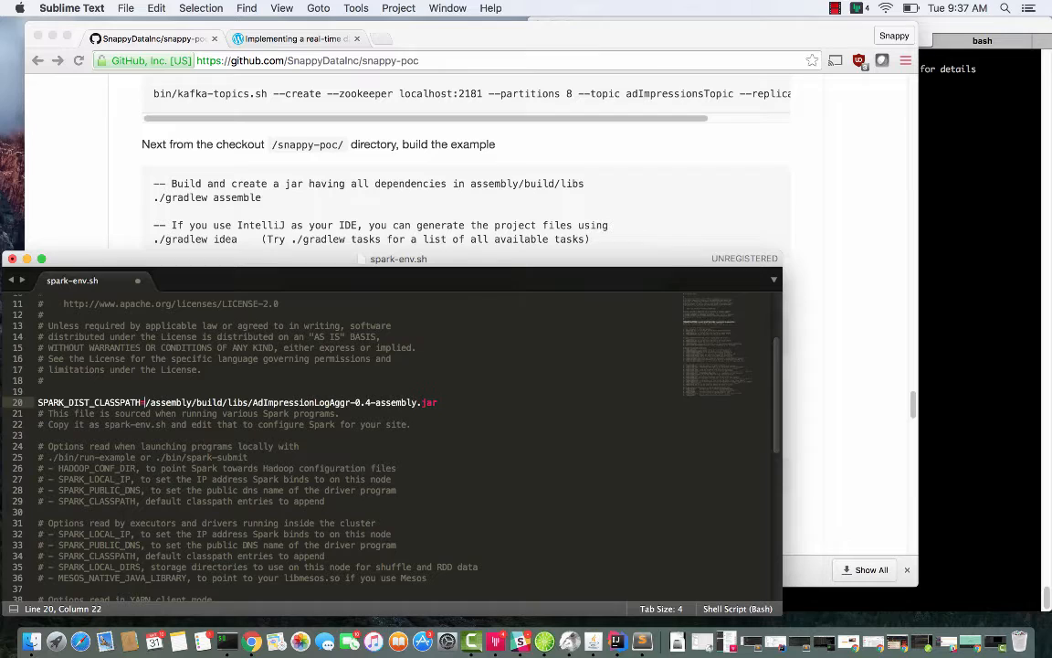
pyautogui.write('sers/p')
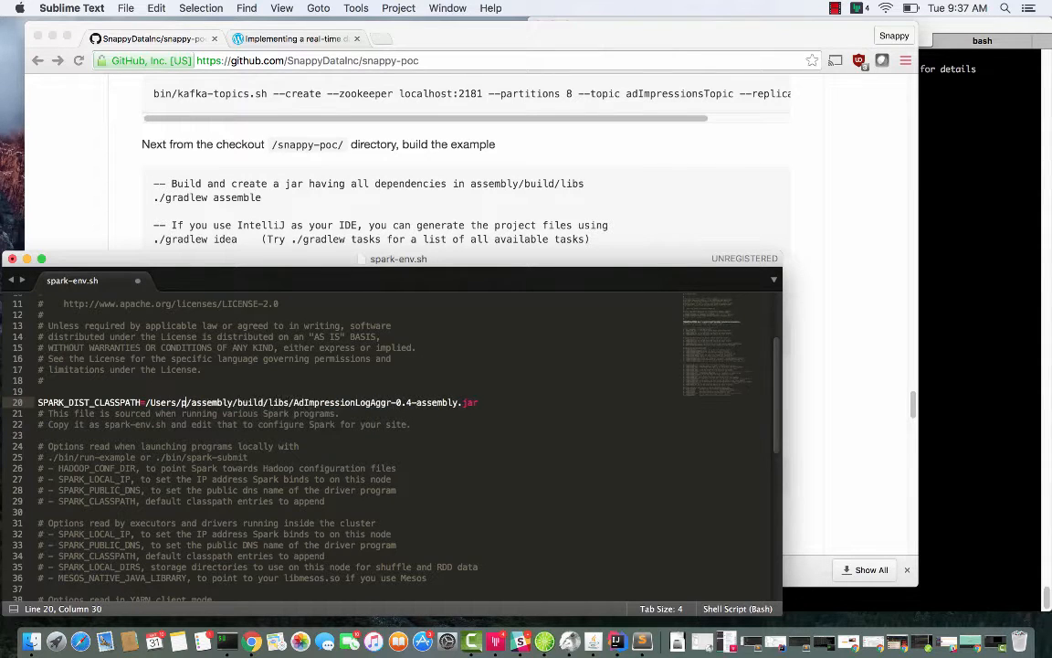
pyautogui.write('lamb/De')
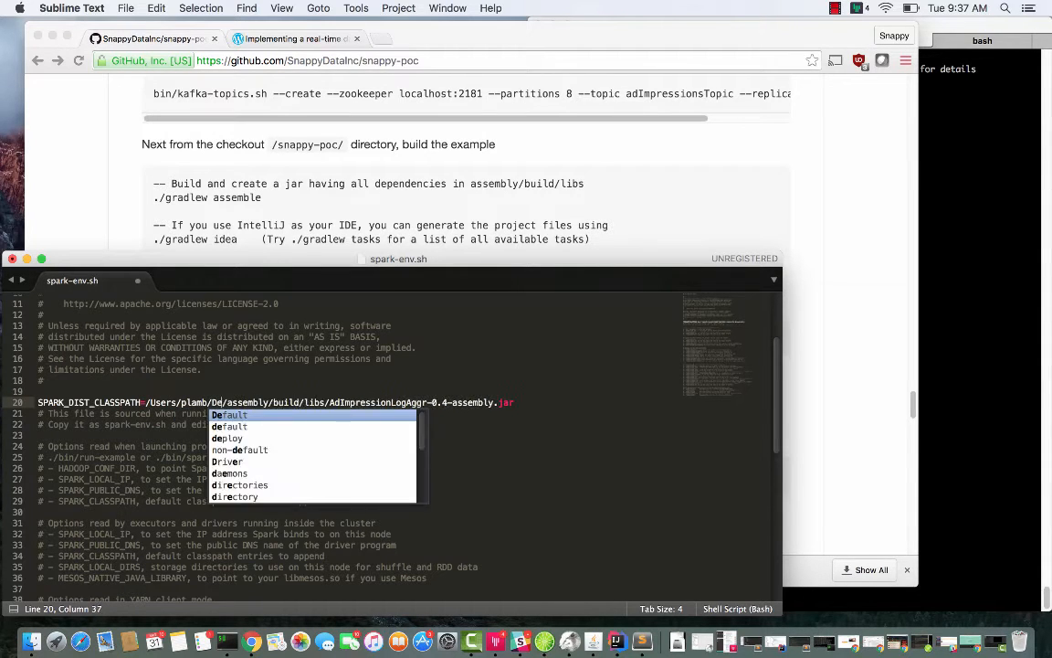
pyautogui.write('sktop/')
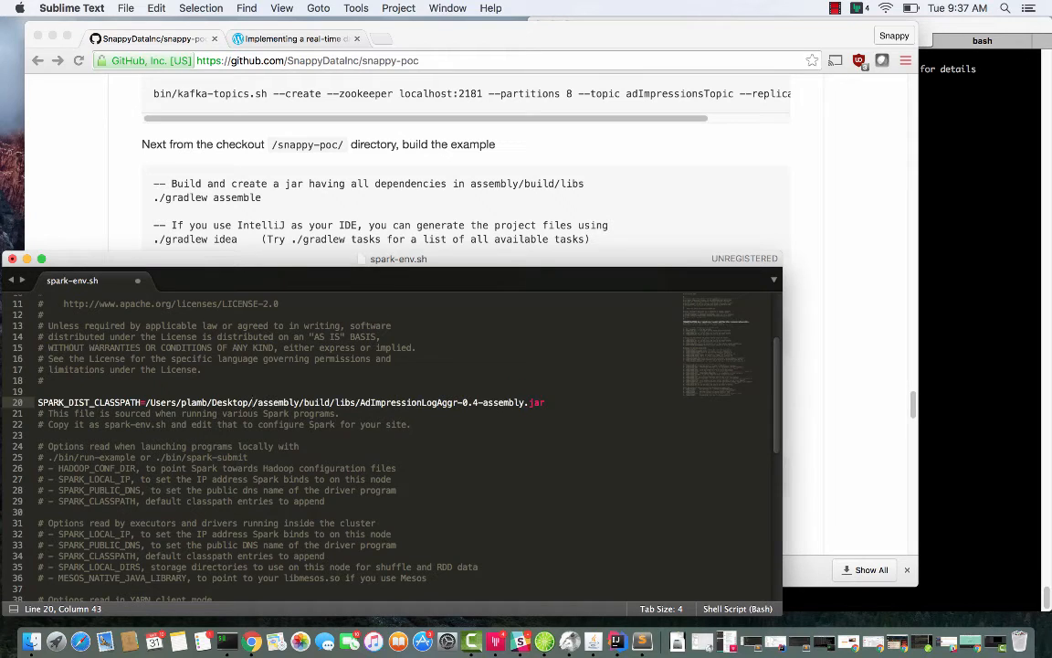
pyautogui.write('snappy-poc')
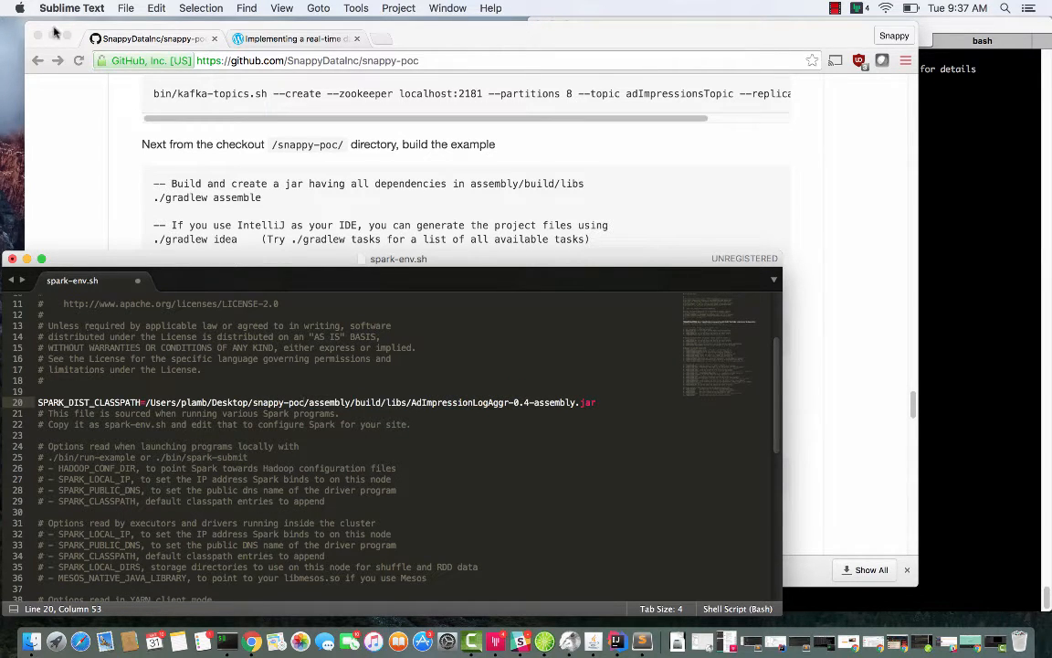
pyautogui.click(119, 7)
pyautogui.click(137, 95)
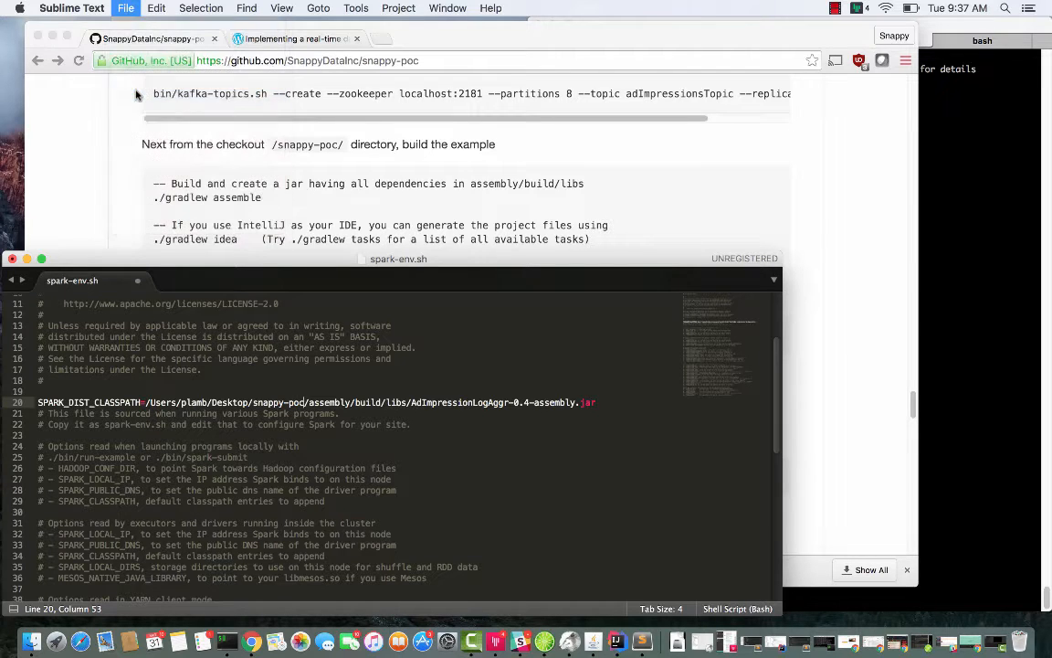
# Step: Select the ./sbin/snappy-start-all.sh command and switch to the SnappyData shell session
pyautogui.click(532, 186)
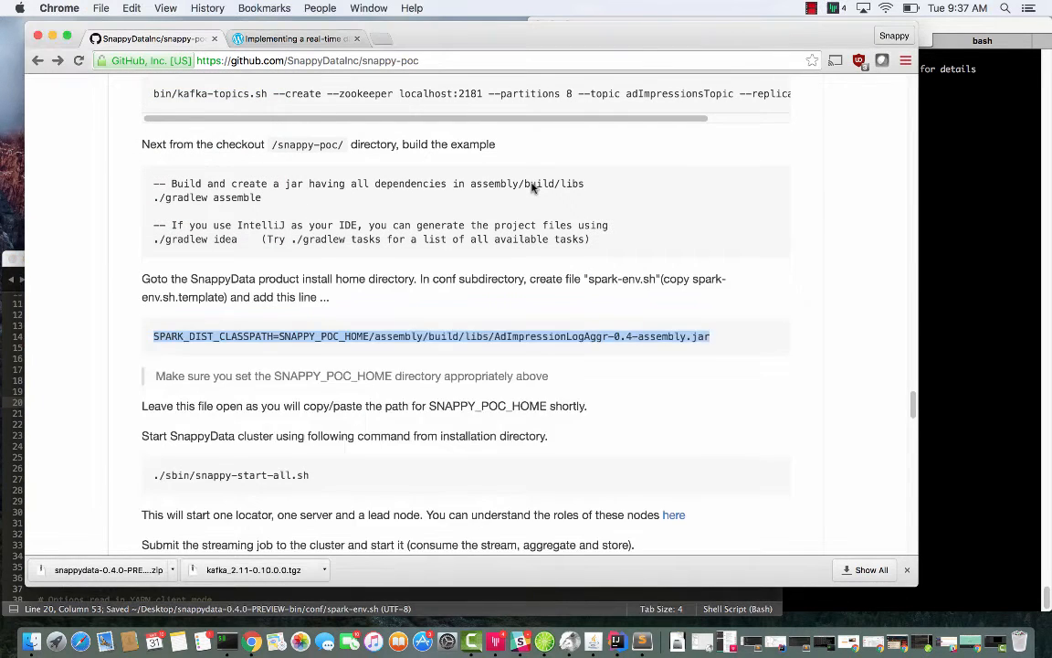
pyautogui.scroll(-3, 534, 187)
pyautogui.scroll(-1, 535, 187)
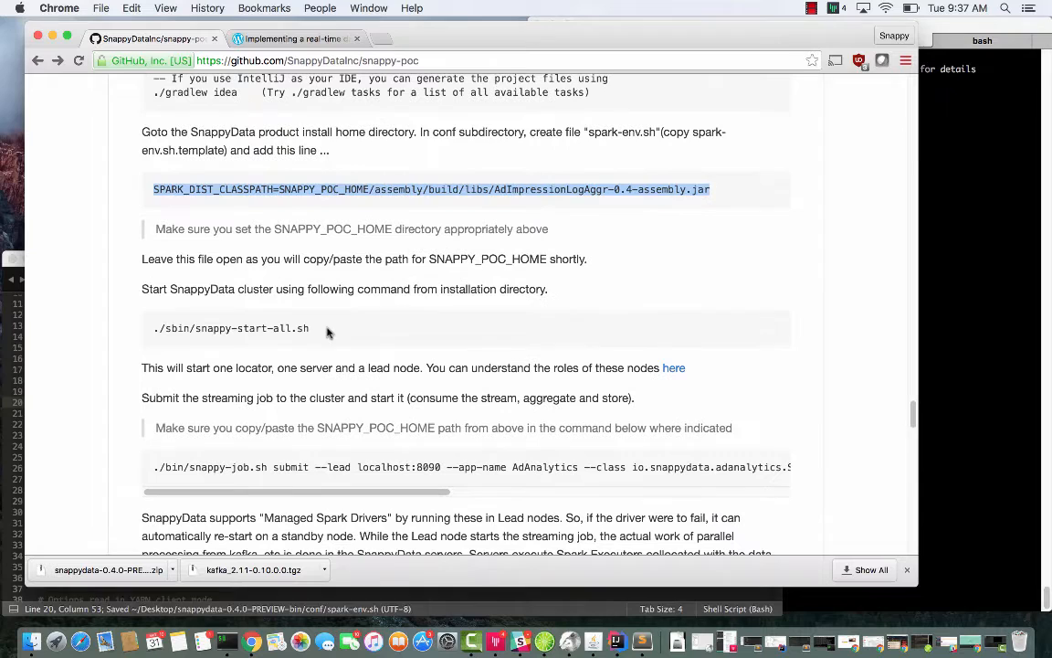
pyautogui.moveTo(316, 329); pyautogui.dragTo(157, 330)
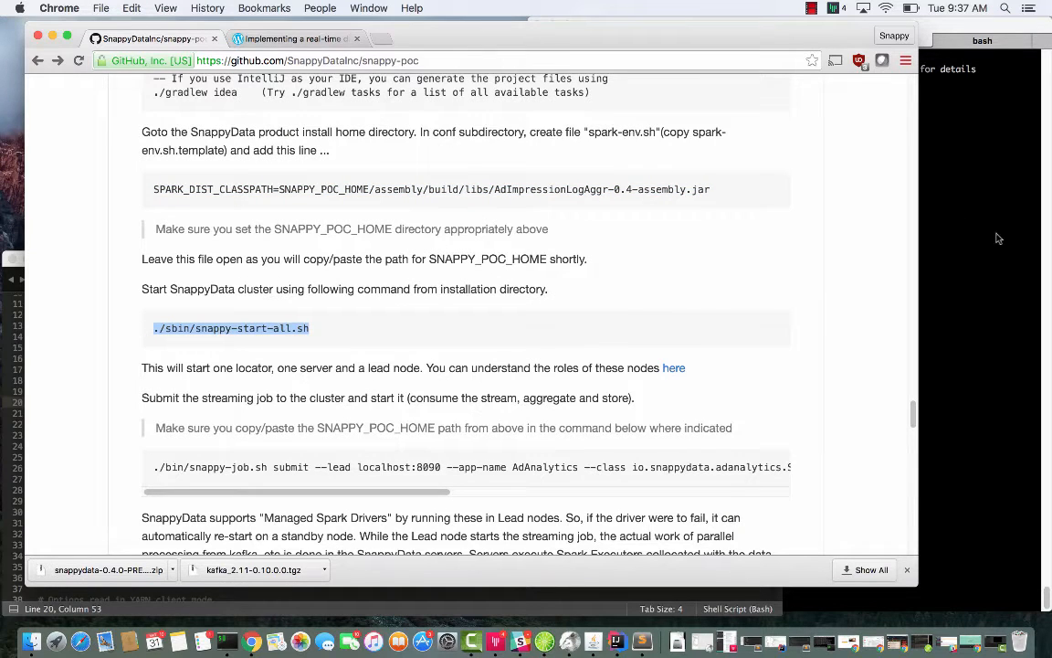
pyautogui.click(939, 200)
pyautogui.click(722, 42)
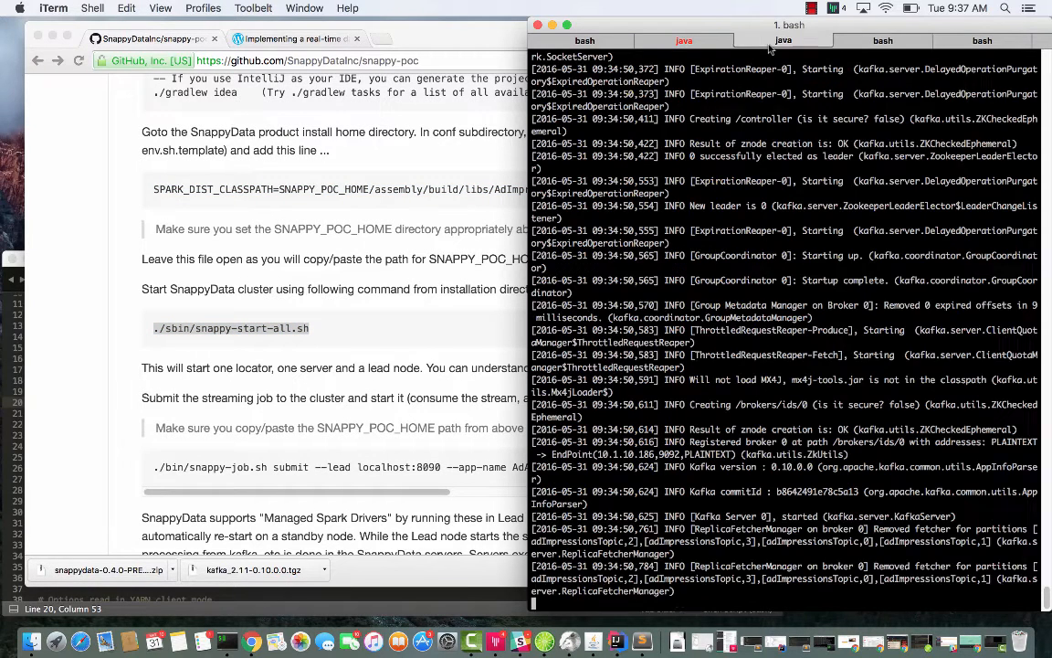
pyautogui.click(864, 39)
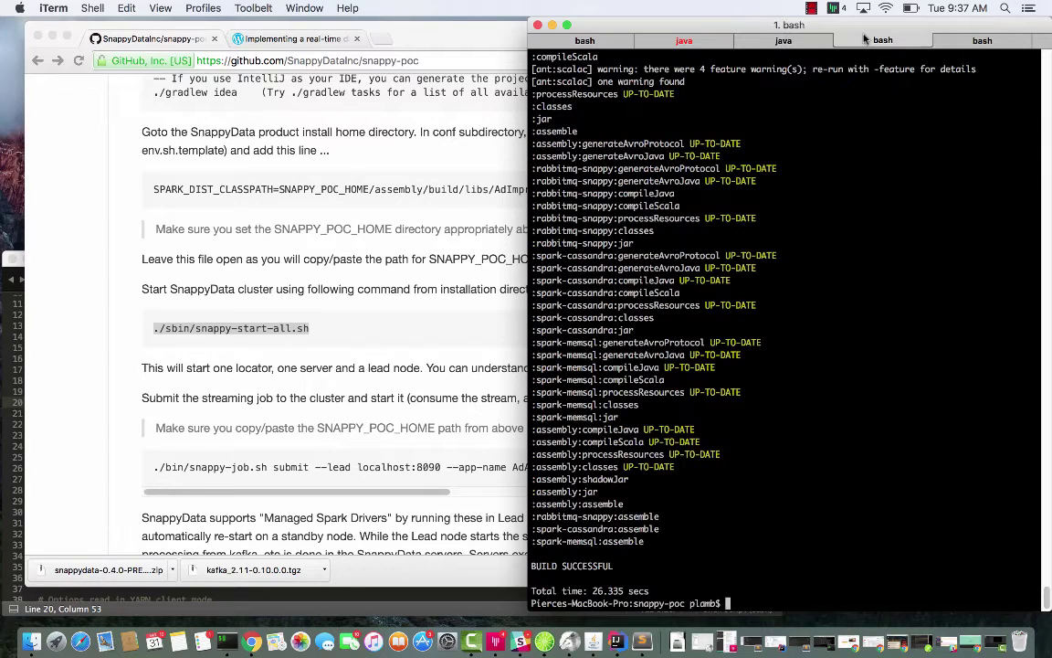
pyautogui.click(950, 40)
pyautogui.write('cd ')
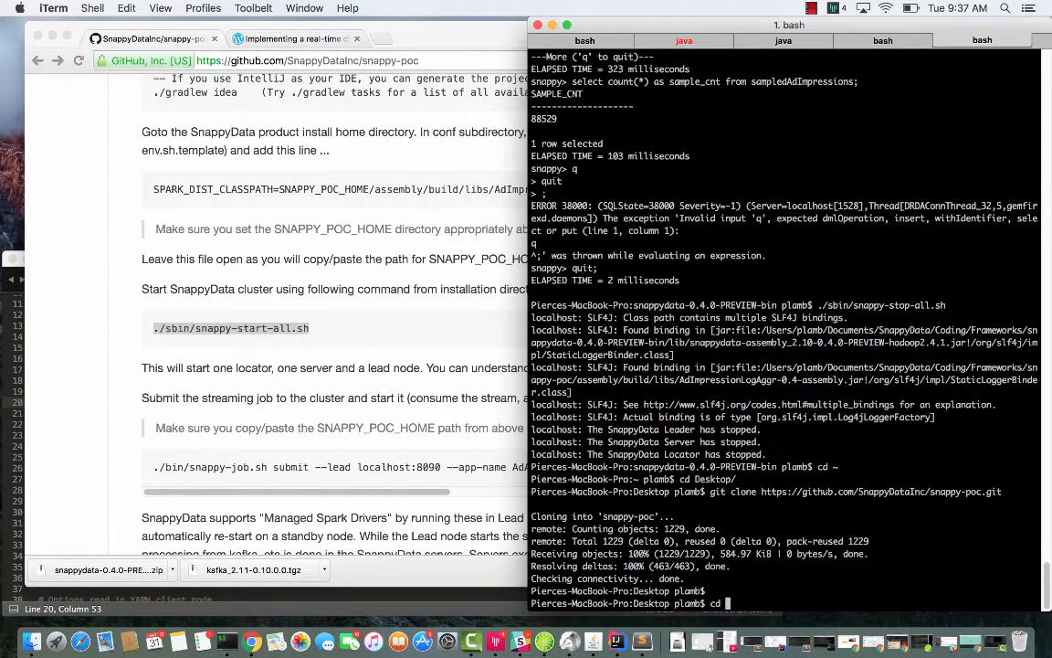
pyautogui.write('snappy')
# Step: cd into snappydata-0.4.0-PREVIEW-bin and run ./sbin/snappy-start-all.sh
pyautogui.press('Tab')
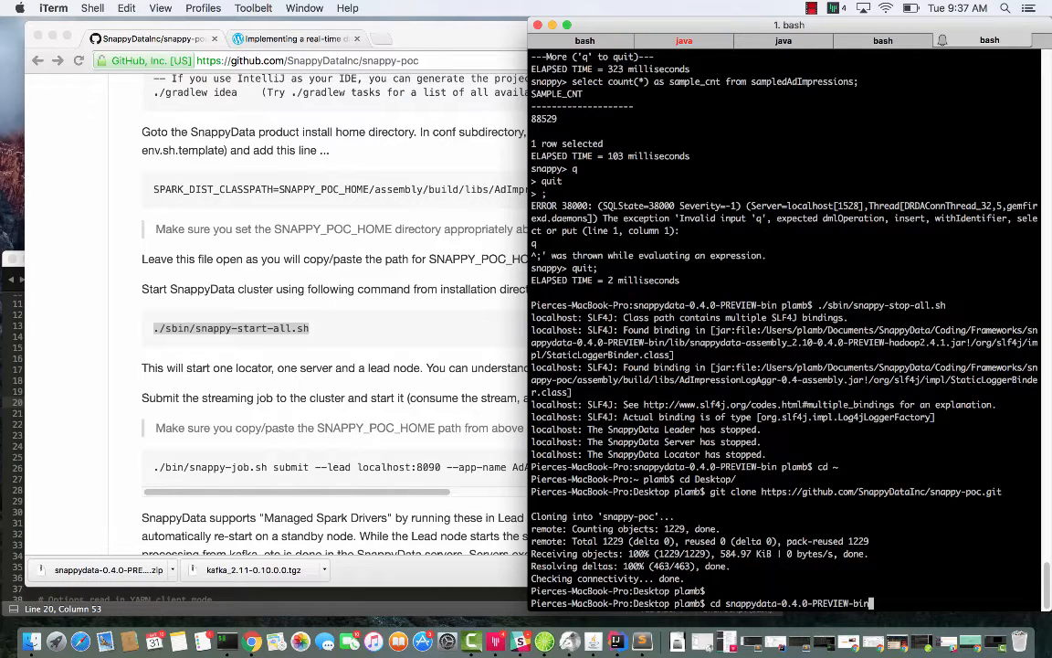
pyautogui.press('Return')
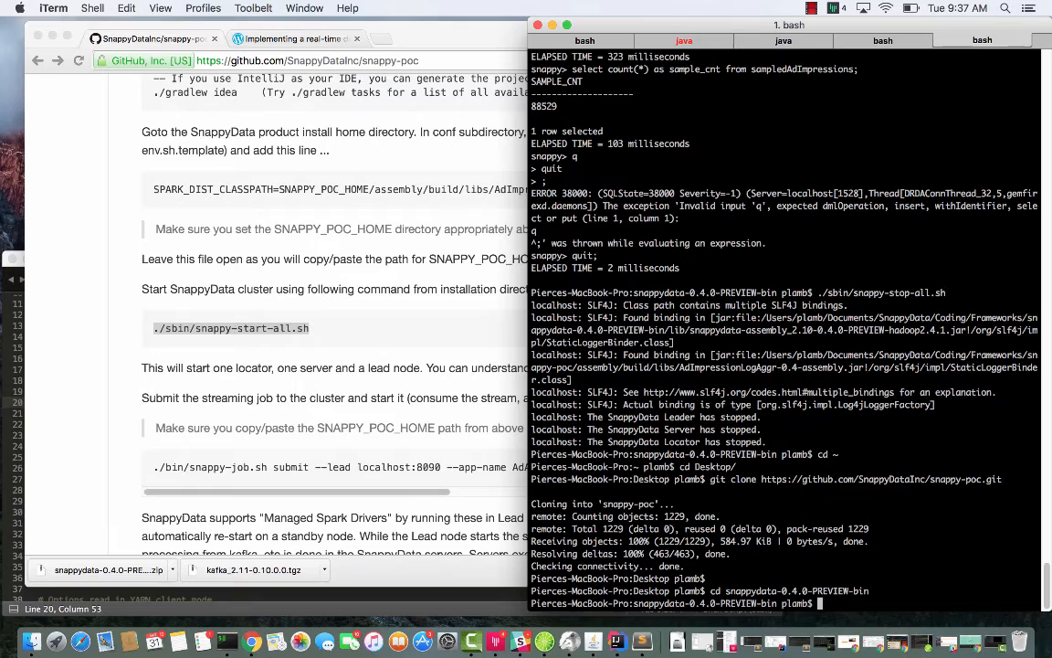
pyautogui.write('./sbin/snappy-start-all.sh')
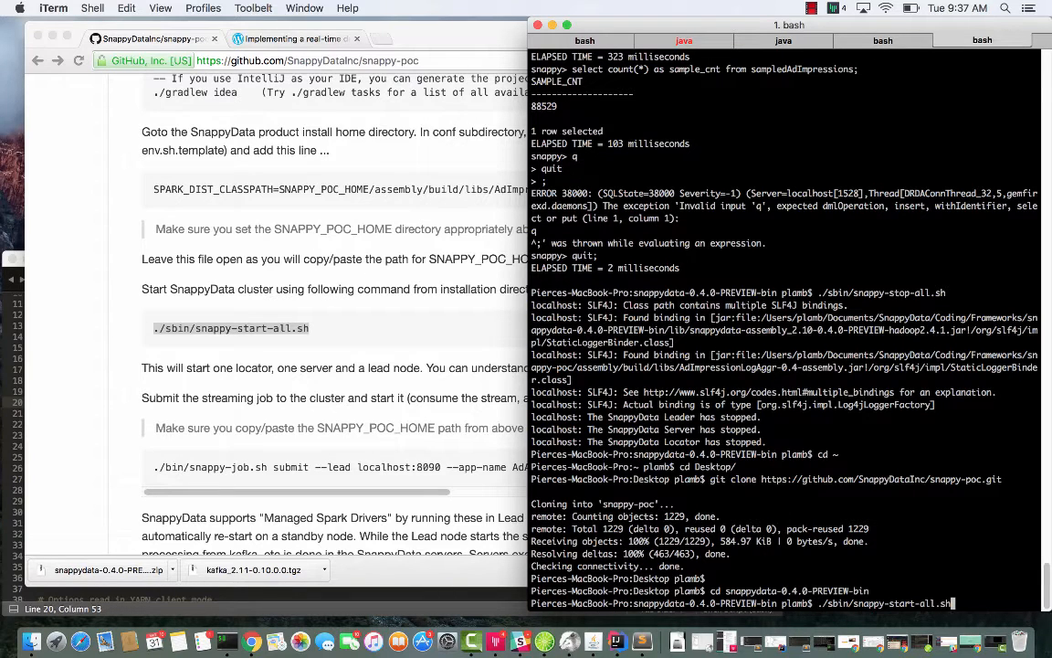
pyautogui.press('Return')
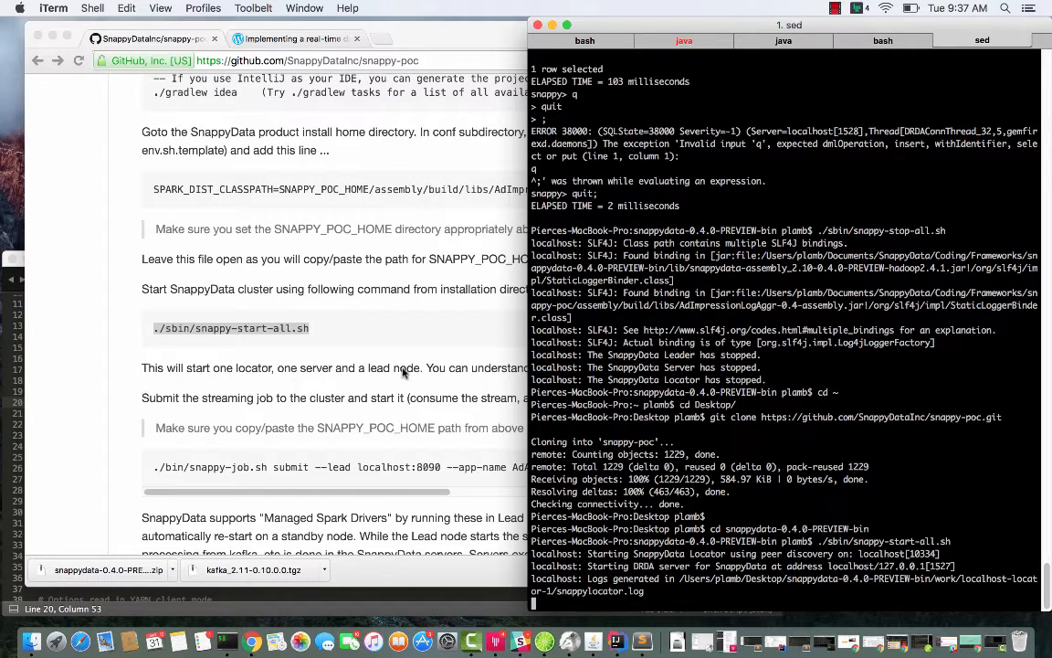
# Step: Copy the snappy-job.sh submit command from GitHub and paste it at the iTerm prompt
pyautogui.click(364, 336)
pyautogui.scroll(-2, 363, 336)
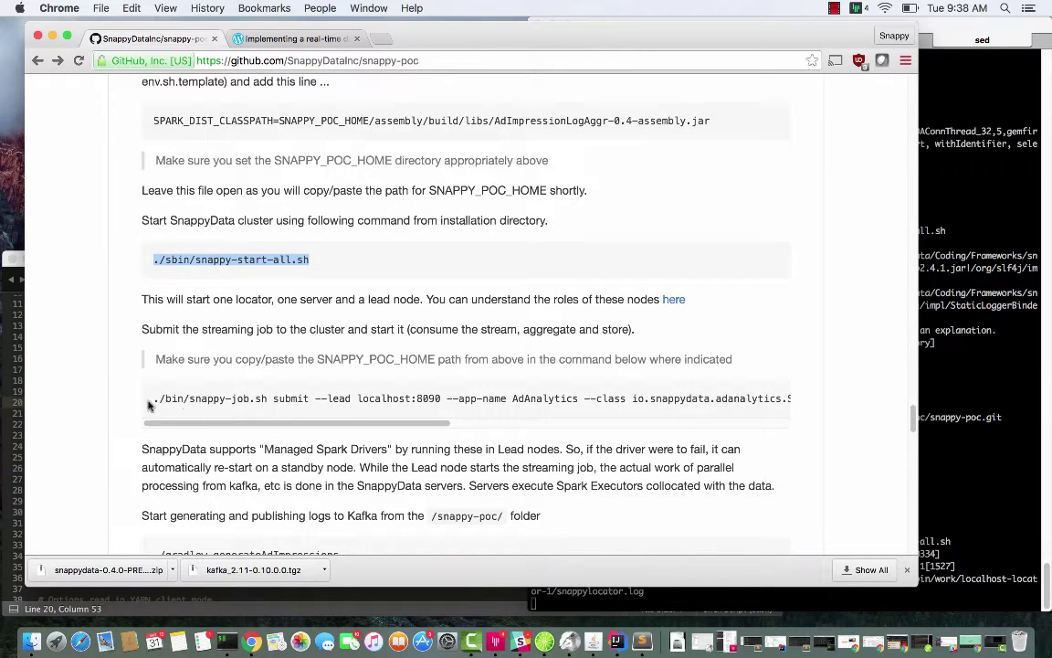
pyautogui.moveTo(147, 401)
pyautogui.mouseDown()
pyautogui.moveTo(664, 422)
pyautogui.moveTo(864, 409)
pyautogui.mouseUp()
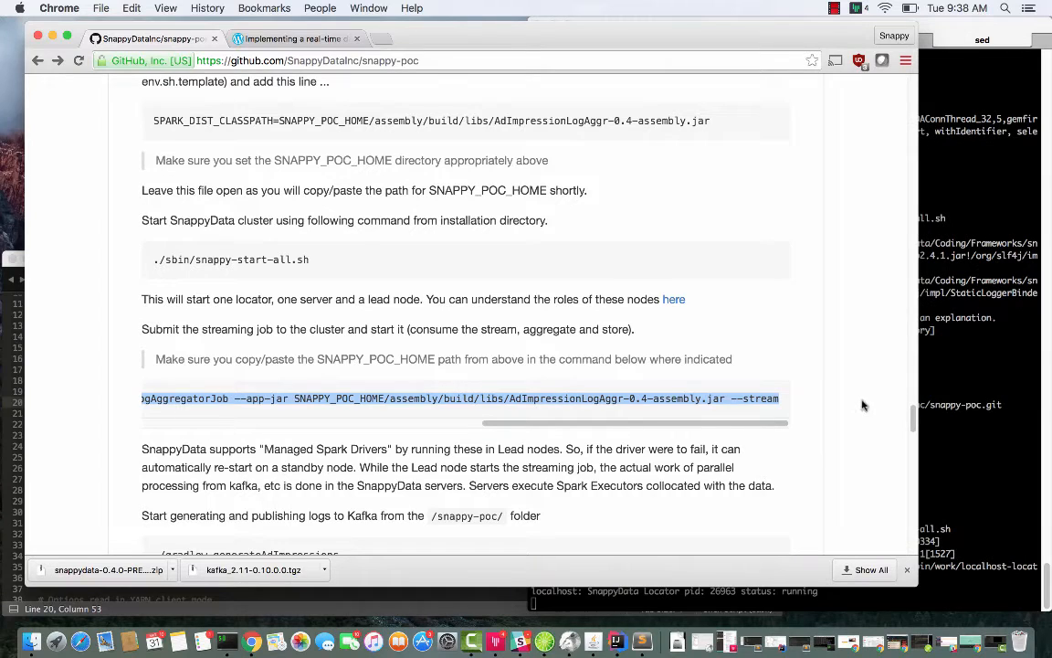
pyautogui.moveTo(695, 422)
pyautogui.mouseDown()
pyautogui.moveTo(510, 431)
pyautogui.moveTo(315, 472)
pyautogui.mouseUp()
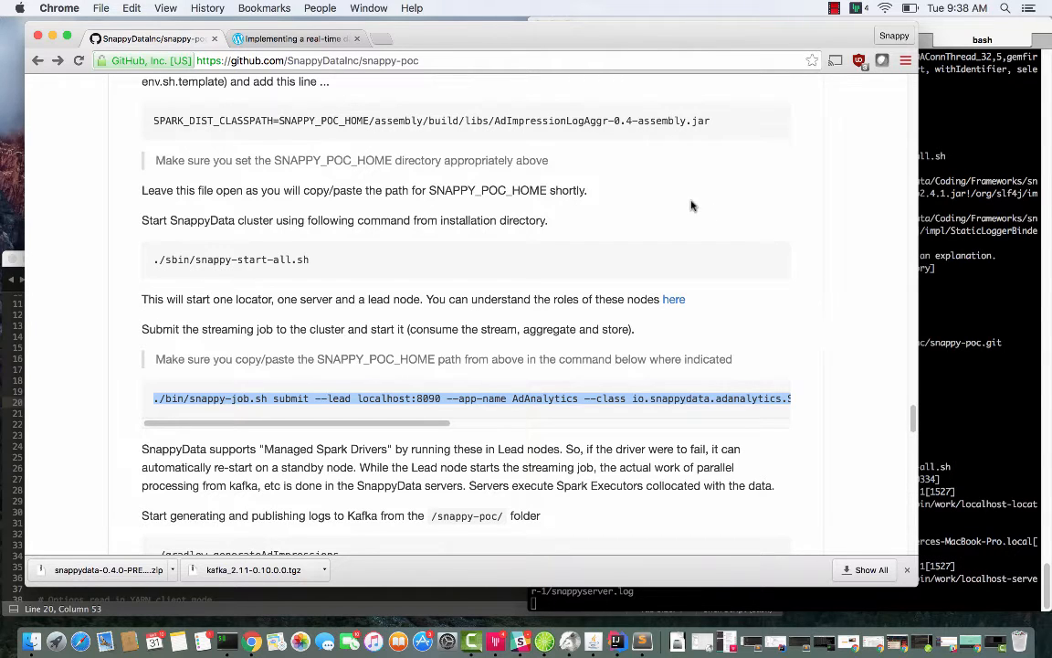
pyautogui.click(950, 27)
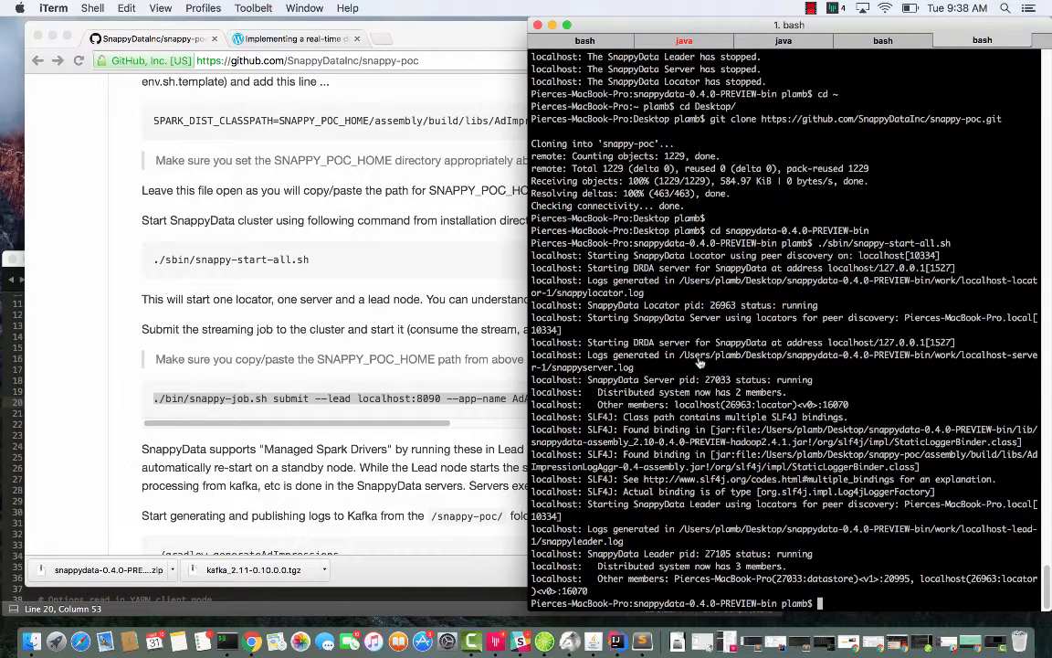
pyautogui.write('./bin/snappy-job.sh submit --lead localhost:8090 --app-name AdAnalytics --class io.snappydata.adanalytics.SnappySQLLogAggregatorJob --app-jar SNAPPY_POC_HOME/assembly/build/libs/AdImpressionLogAggr-0.4-assembly.jar --stream')
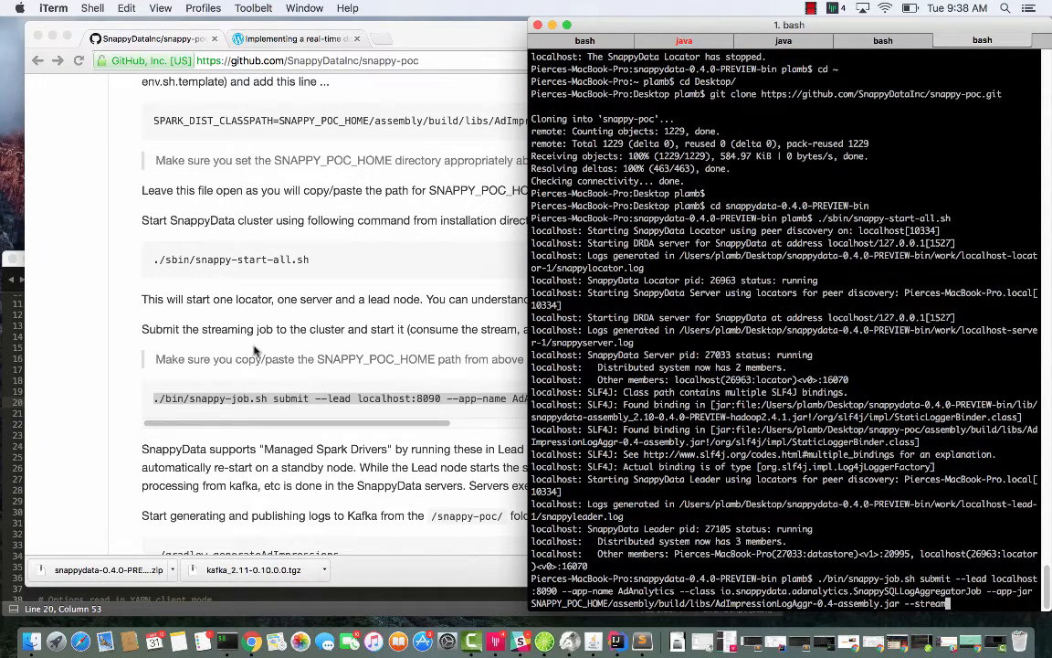
# Step: Delete the SNAPPY_POC_HOME placeholder from the pasted command
pyautogui.click(13, 332)
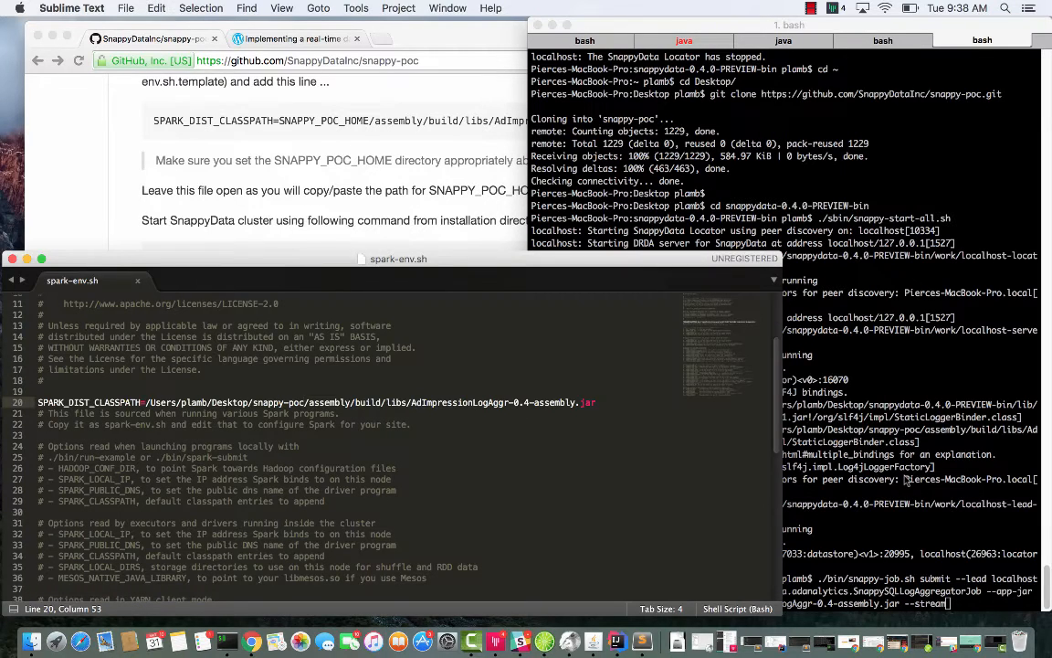
pyautogui.click(907, 480)
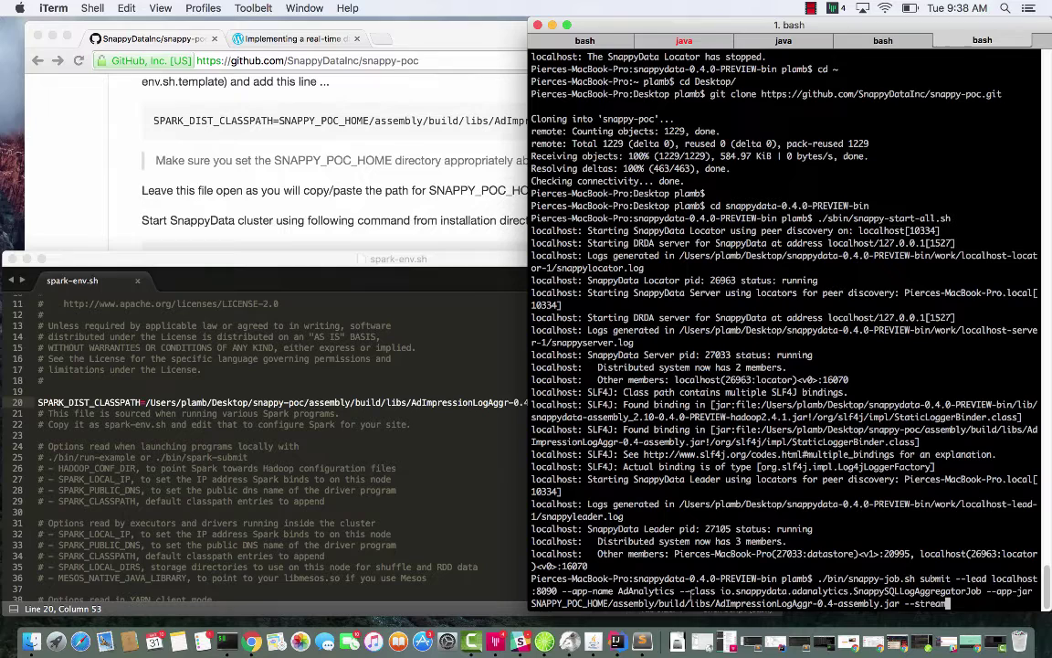
pyautogui.press('BackSpace')
pyautogui.press('Left')
pyautogui.press('Left')
pyautogui.press('Left')
pyautogui.press('Left')
pyautogui.press('Left')
pyautogui.press('Left')
pyautogui.press('Left')
pyautogui.press('Left')
pyautogui.press('Left')
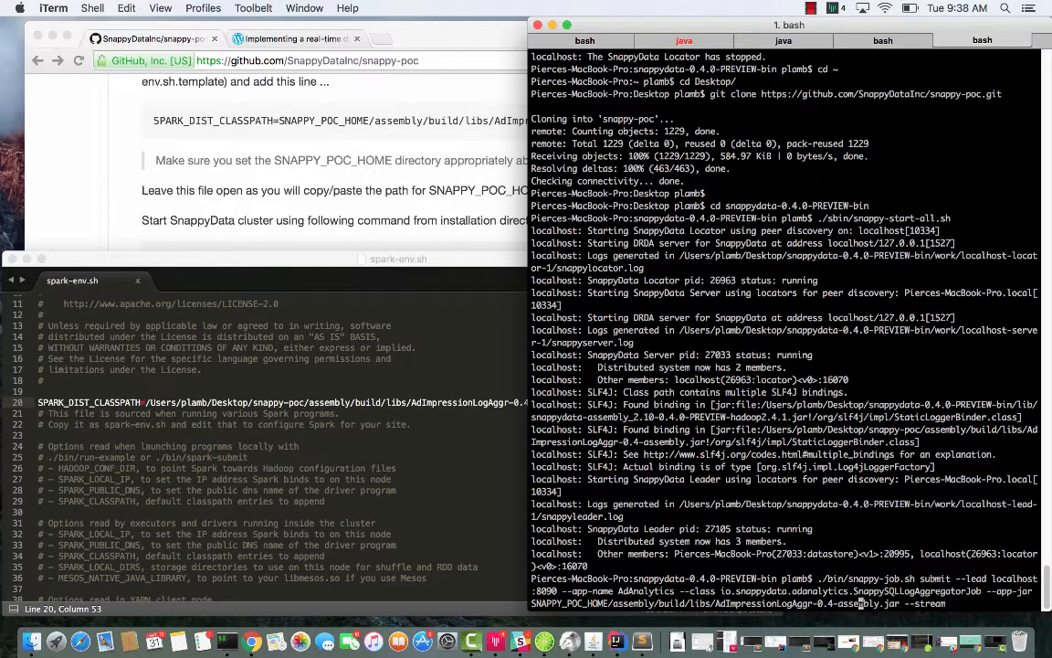
pyautogui.press('Left')
pyautogui.press('Left')
pyautogui.press('Left')
pyautogui.press('Left')
pyautogui.press('Left')
pyautogui.press('Left')
pyautogui.press('Left')
pyautogui.press('Left')
pyautogui.press('Left')
pyautogui.press('Left')
pyautogui.press('Left')
pyautogui.press('Left')
pyautogui.press('Left')
pyautogui.press('Left')
pyautogui.press('Left')
pyautogui.press('Left')
pyautogui.press('Left')
pyautogui.press('Left')
pyautogui.press('Left')
pyautogui.press('Left')
pyautogui.press('Left')
pyautogui.press('Left')
pyautogui.press('Left')
pyautogui.press('Left')
pyautogui.press('Left')
pyautogui.press('Left')
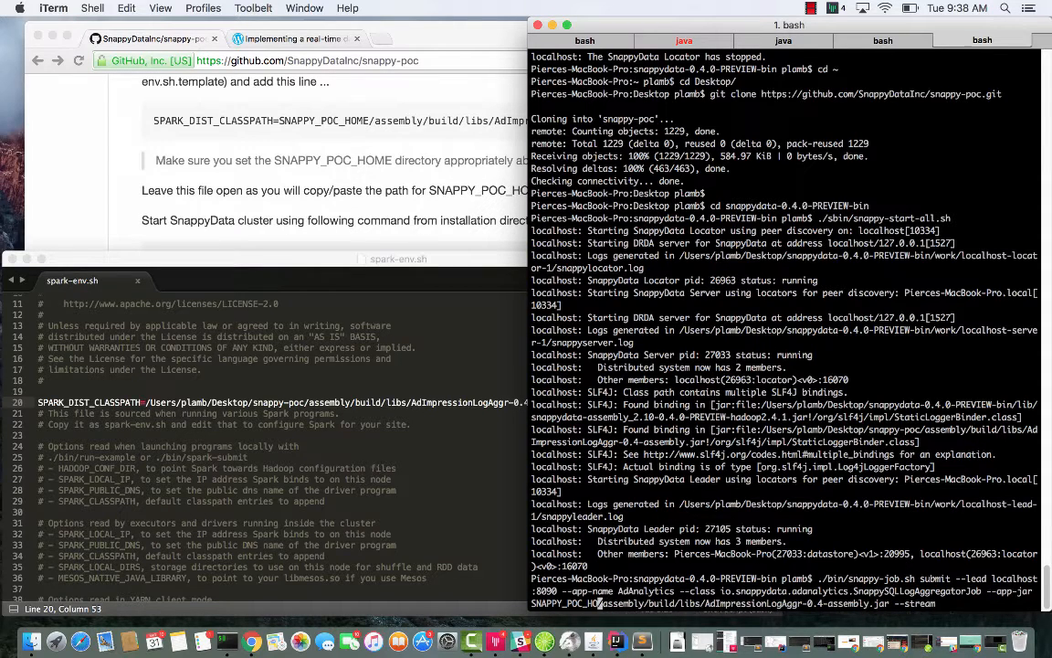
pyautogui.press('BackSpace')
pyautogui.press('BackSpace')
pyautogui.press('BackSpace')
pyautogui.press('BackSpace')
pyautogui.press('BackSpace')
pyautogui.press('BackSpace')
pyautogui.press('BackSpace')
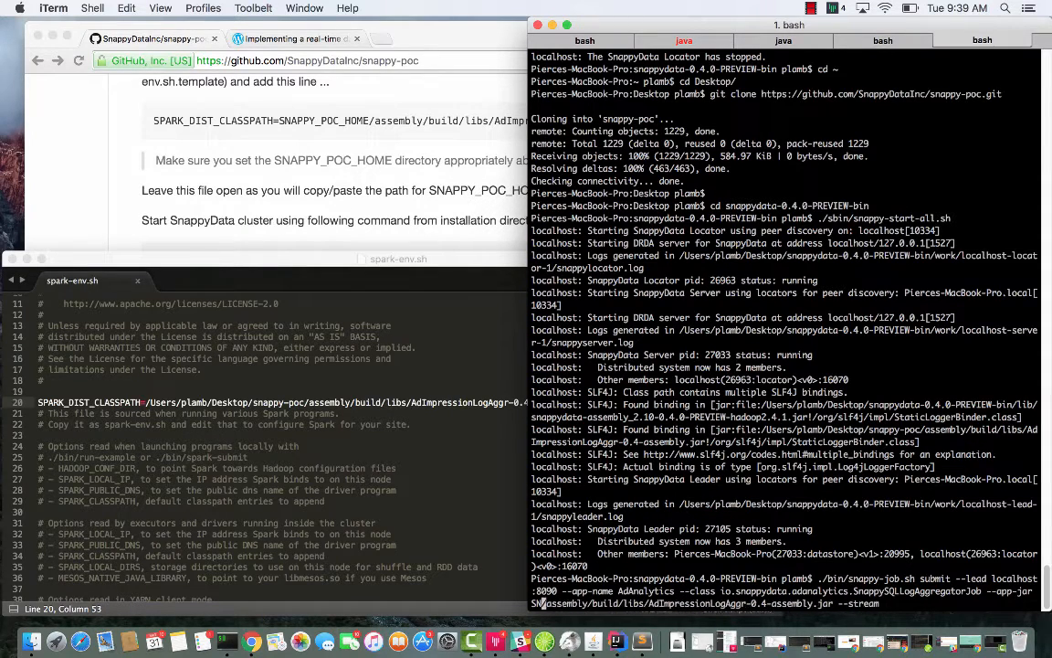
pyautogui.press('BackSpace')
pyautogui.press('BackSpace')
# Step: Paste the snappy-poc path from spark-env.sh into the command and submit the AdAnalytics job
pyautogui.click(228, 390)
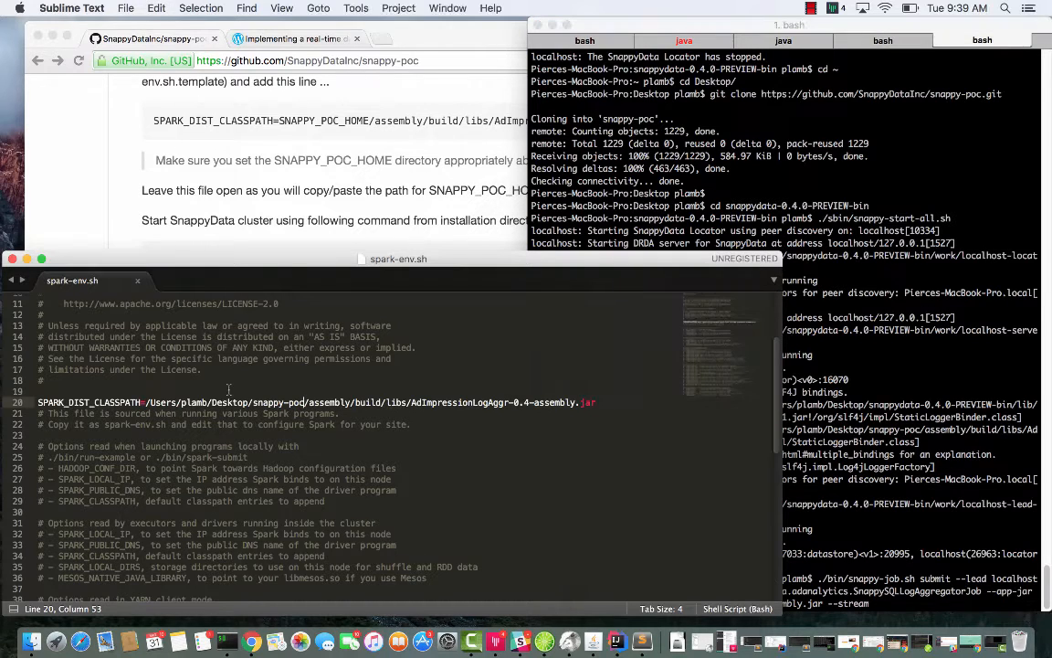
pyautogui.moveTo(304, 402); pyautogui.dragTo(149, 402)
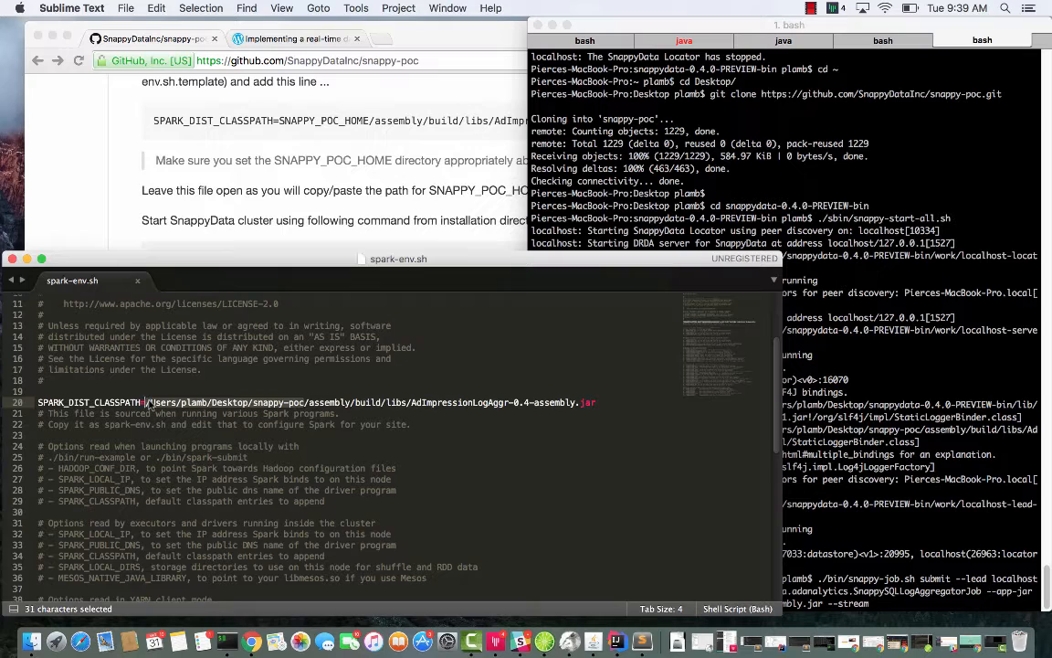
pyautogui.press('super+c')
pyautogui.click(931, 516)
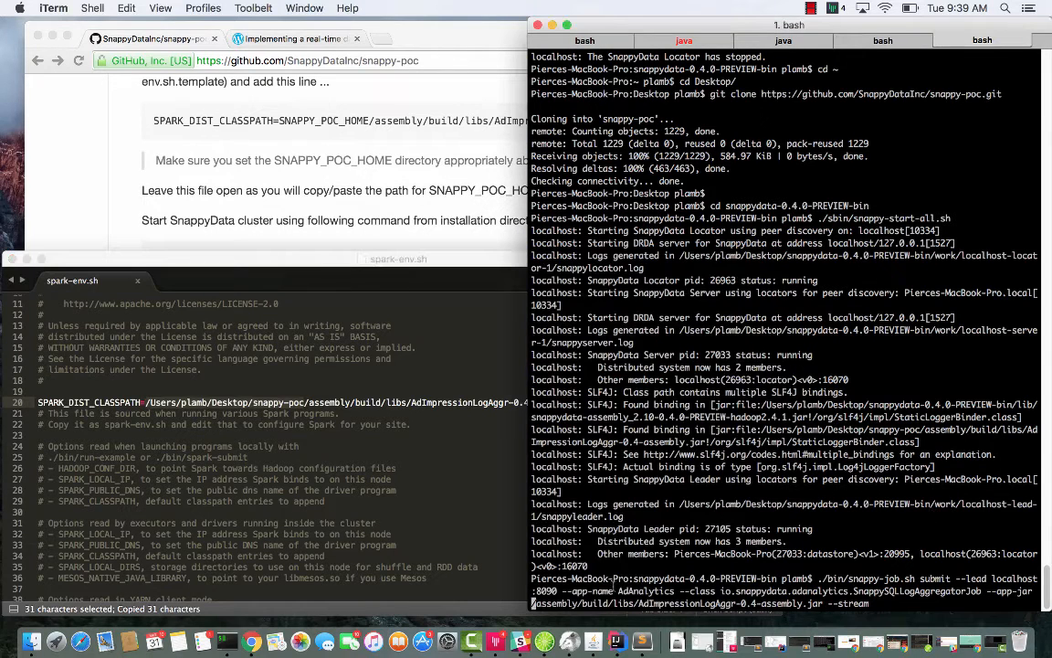
pyautogui.press('super+v')
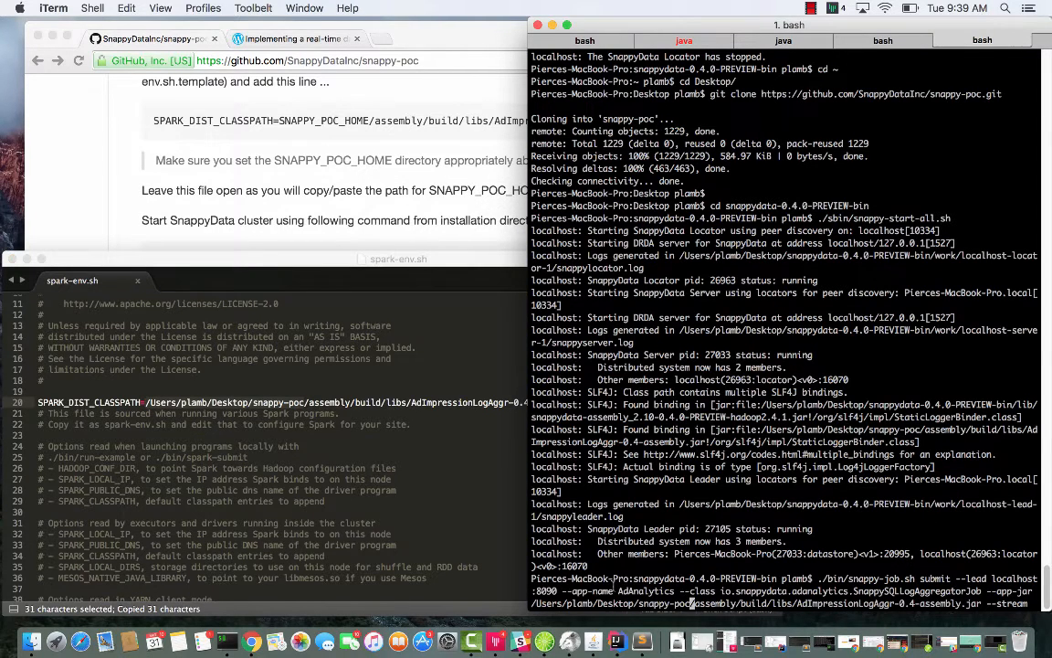
pyautogui.click(277, 193)
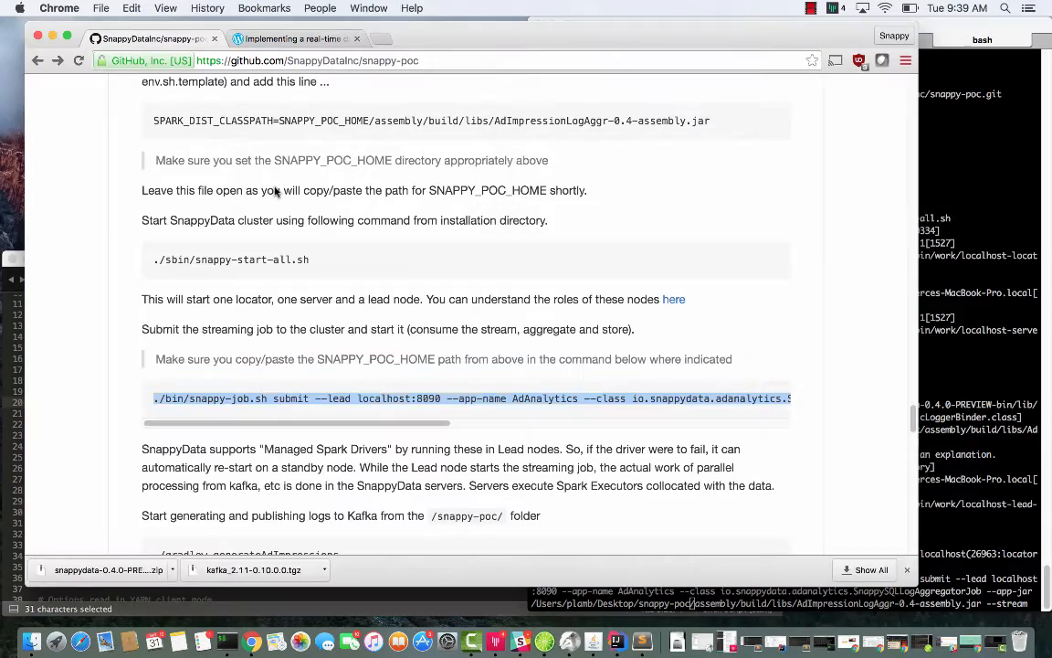
pyautogui.scroll(-2, 308, 233)
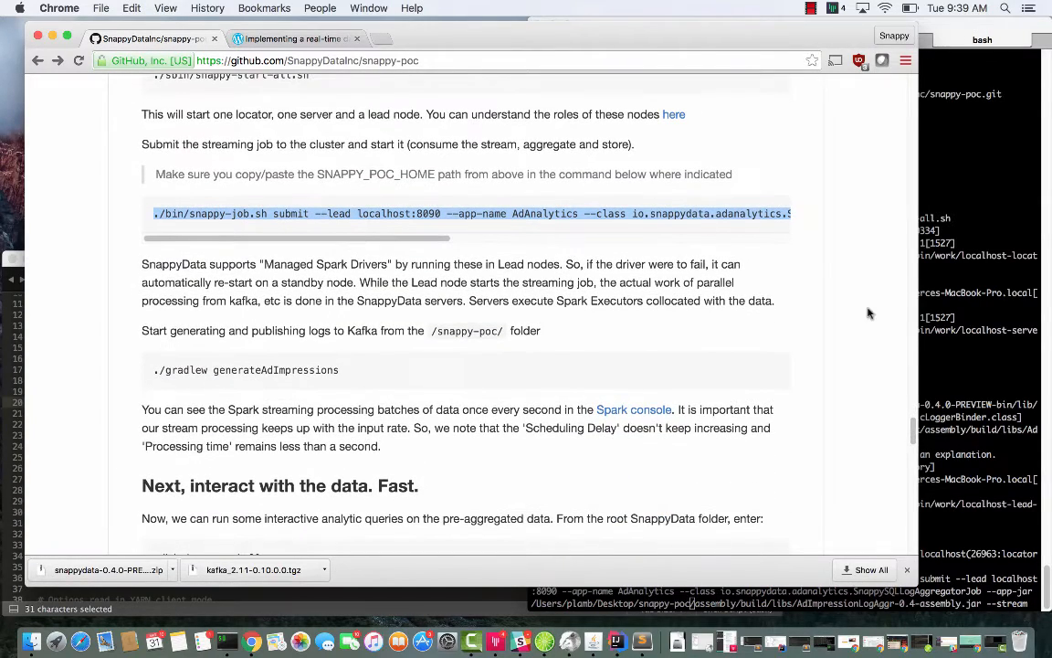
pyautogui.click(964, 348)
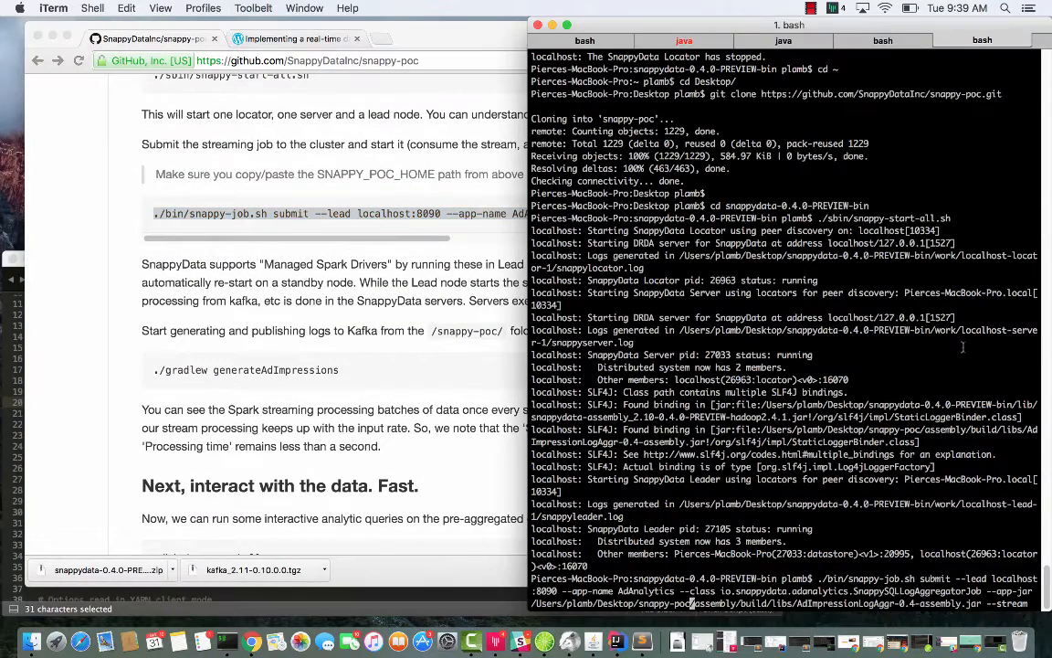
pyautogui.press('Return')
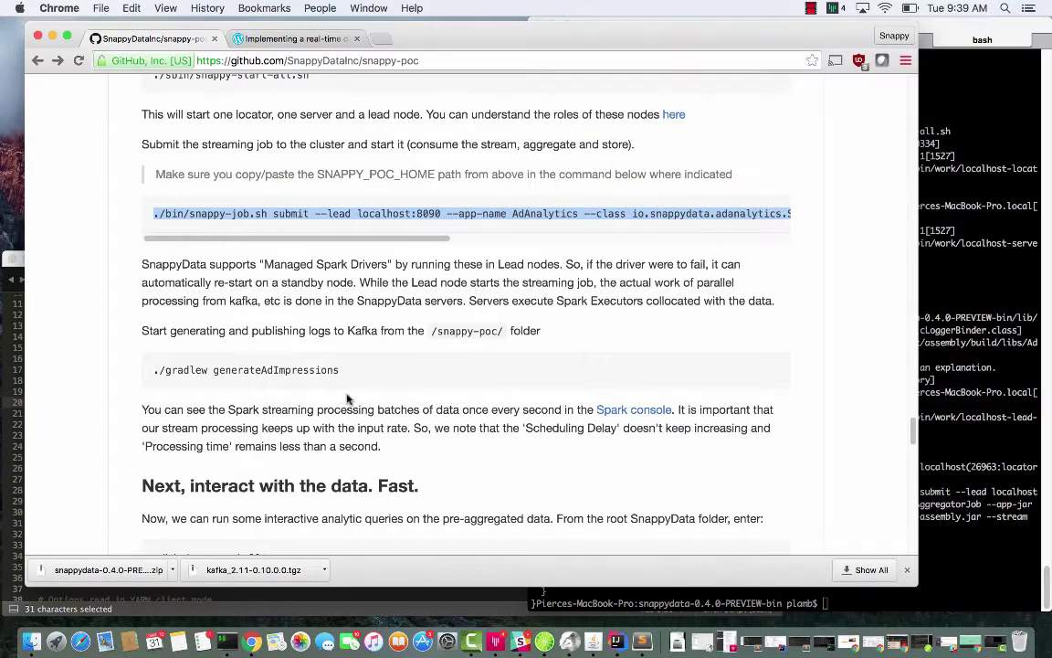
# Step: Run ./gradlew generateAdImpressions in the snappy-poc bash session
pyautogui.click(316, 361)
pyautogui.moveTo(356, 370); pyautogui.dragTo(155, 370)
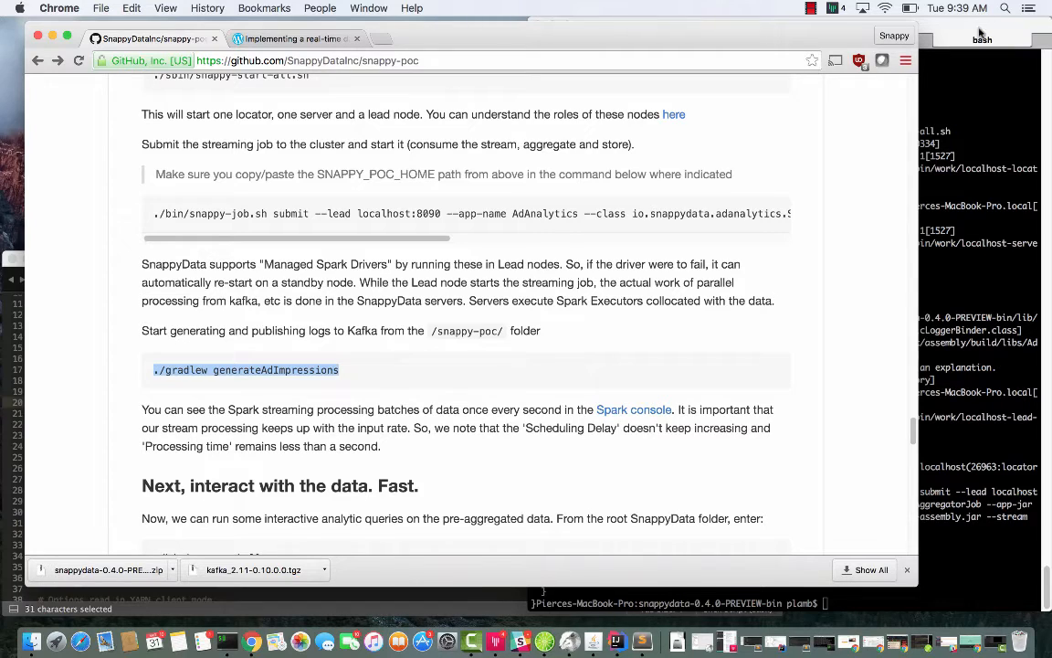
pyautogui.press('super+Tab')
pyautogui.click(874, 40)
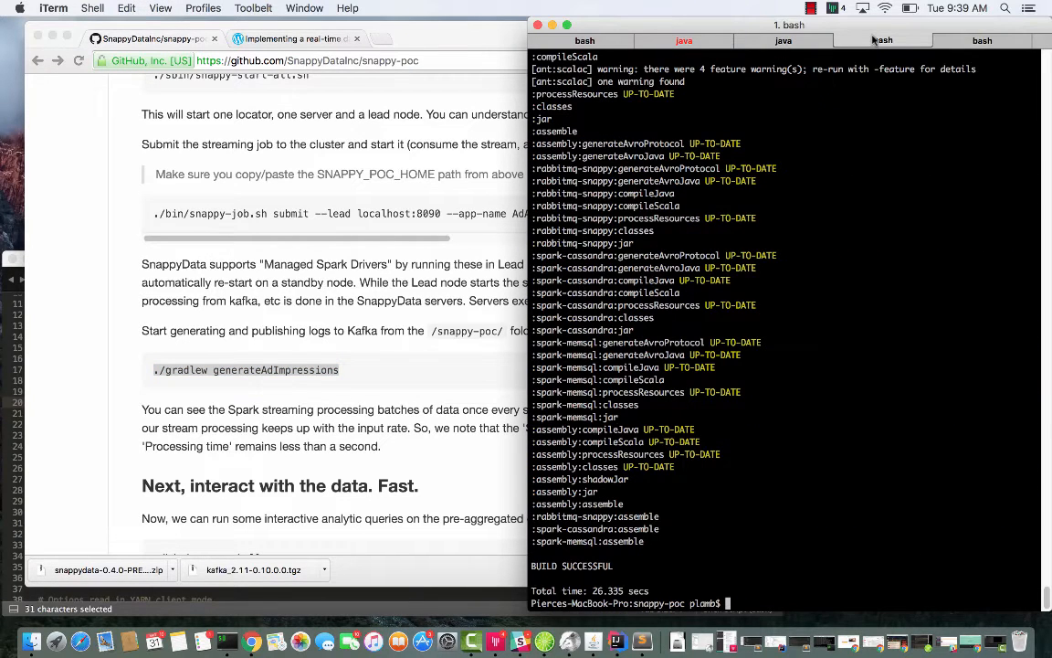
pyautogui.press('super+v')
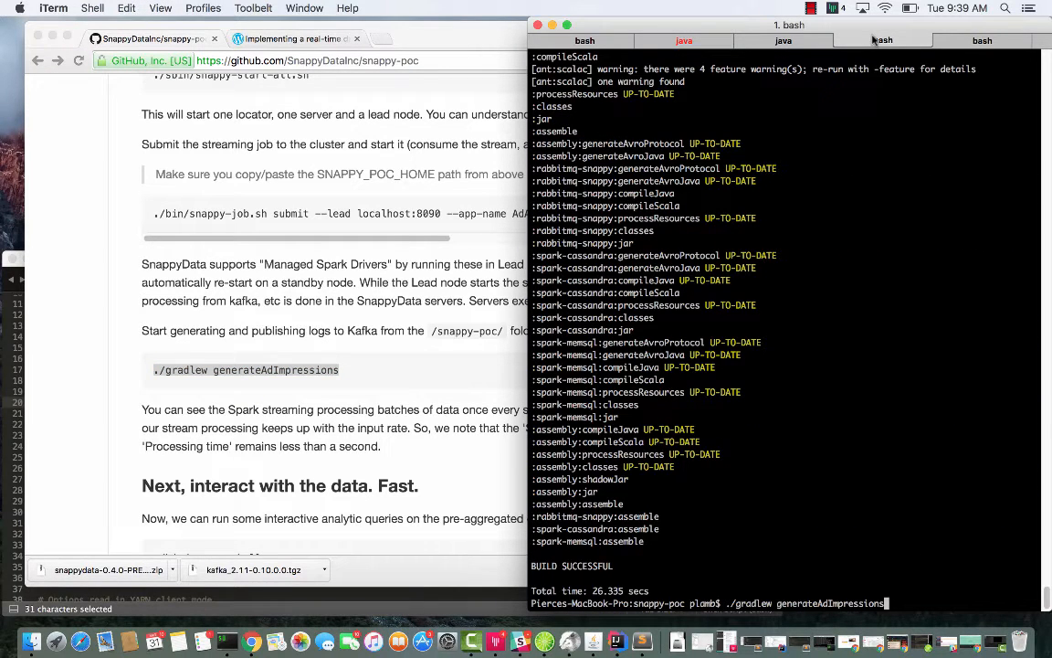
pyautogui.press('Return')
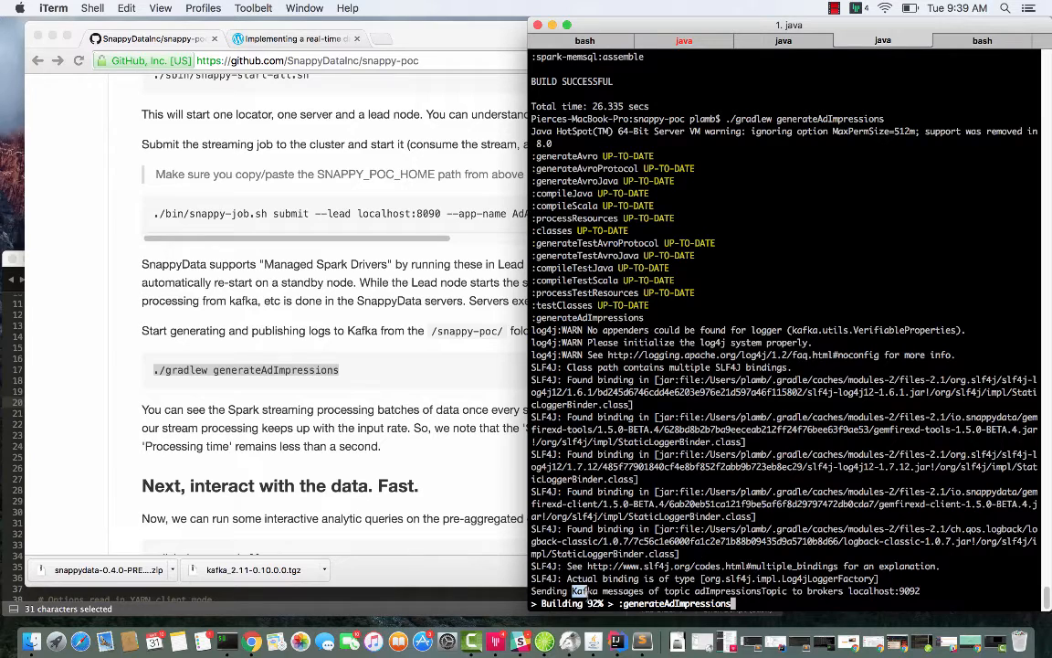
# Step: Confirm Kafka messages are being sent, then return to the cluster shell session
pyautogui.moveTo(572, 591); pyautogui.dragTo(783, 592)
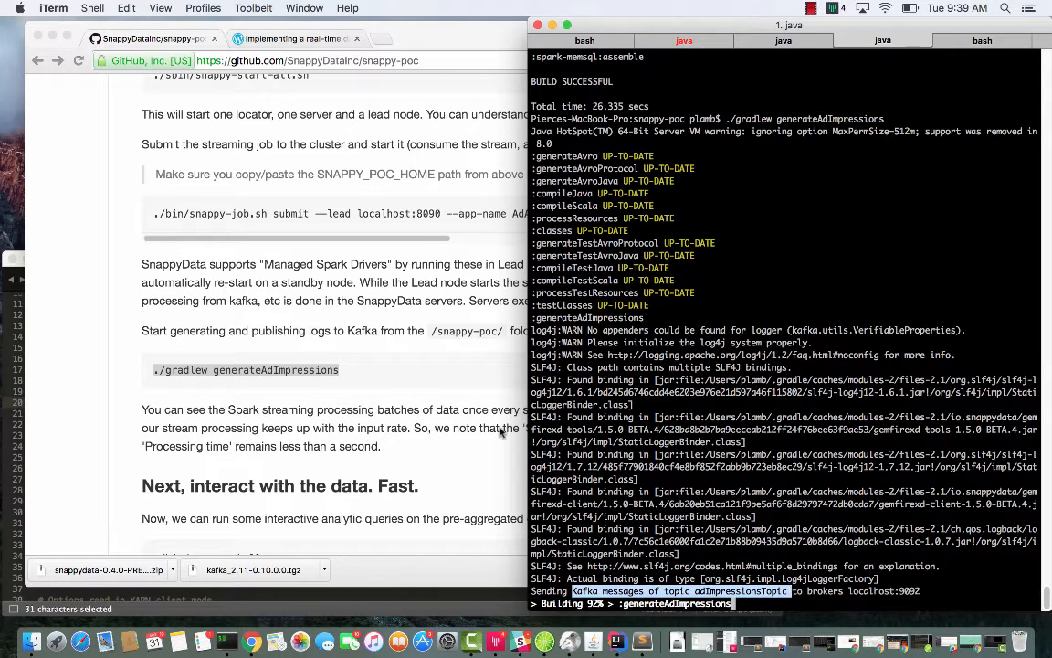
pyautogui.click(332, 323)
pyautogui.scroll(-1, 331, 323)
pyautogui.scroll(-3, 331, 302)
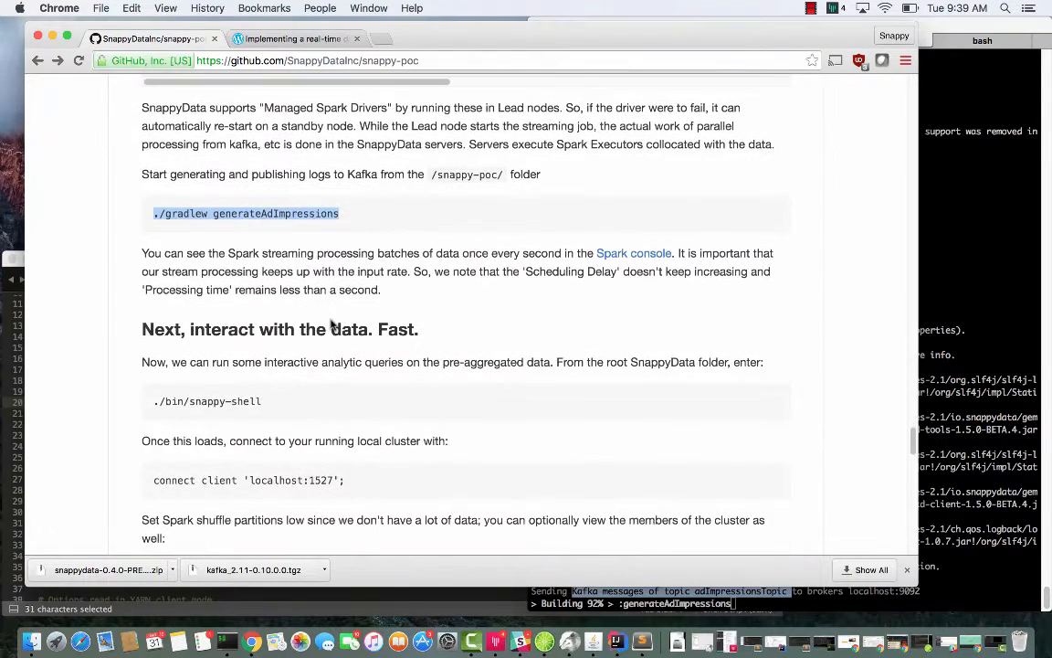
pyautogui.scroll(-1, 347, 283)
pyautogui.scroll(-1, 357, 224)
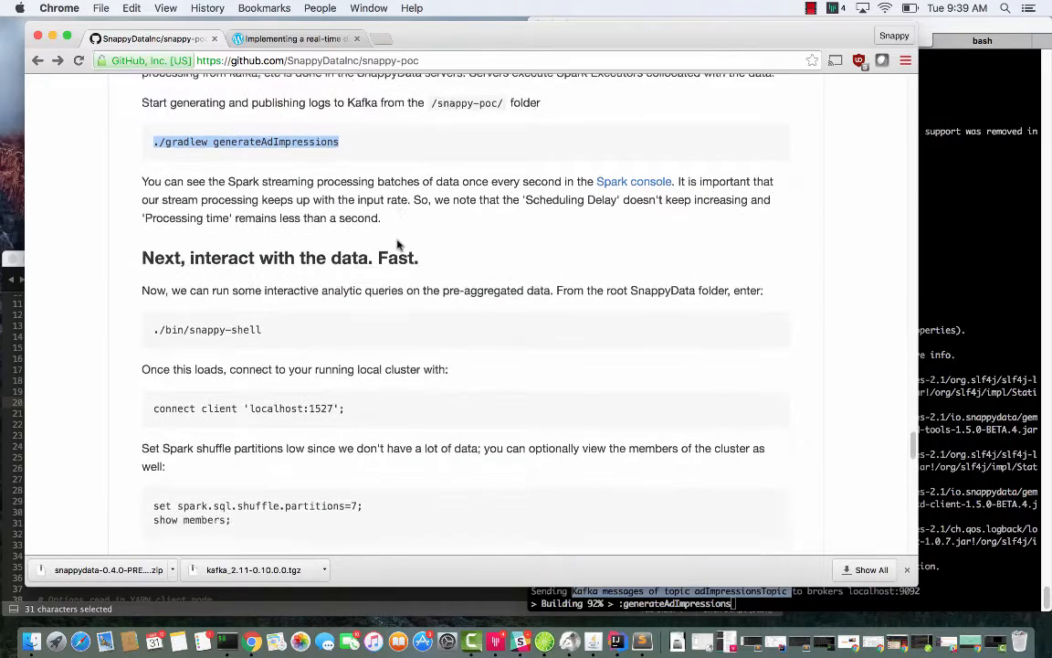
pyautogui.click(957, 100)
pyautogui.click(879, 44)
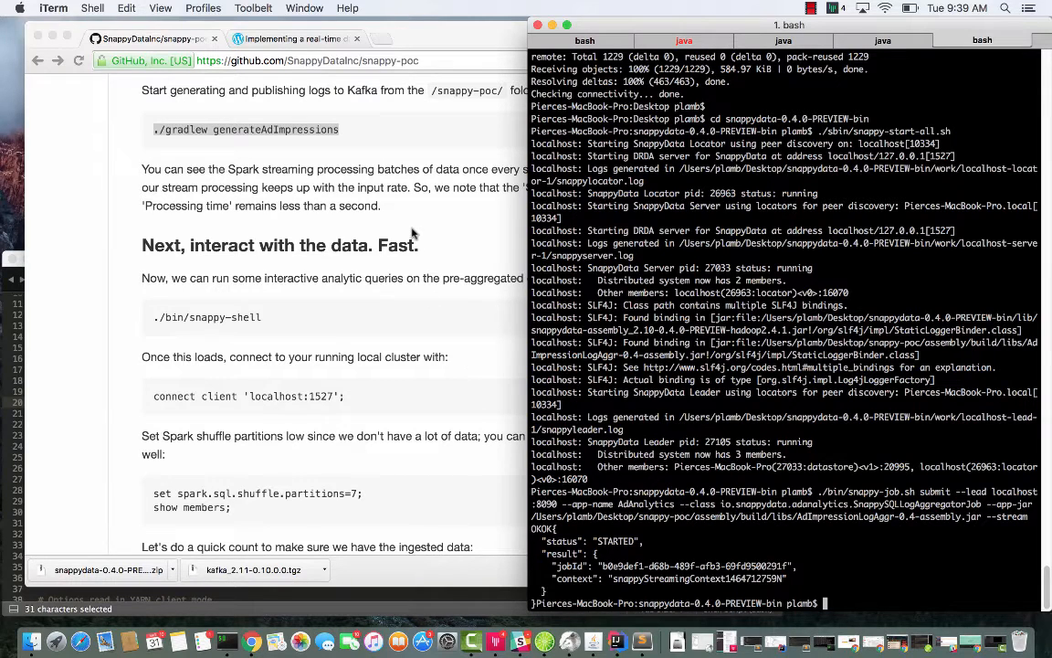
# Step: Launch the SnappyData shell with ./bin/snappy-shell pasted from the README
pyautogui.click(372, 206)
pyautogui.moveTo(154, 317); pyautogui.dragTo(264, 314)
pyautogui.press('super+c')
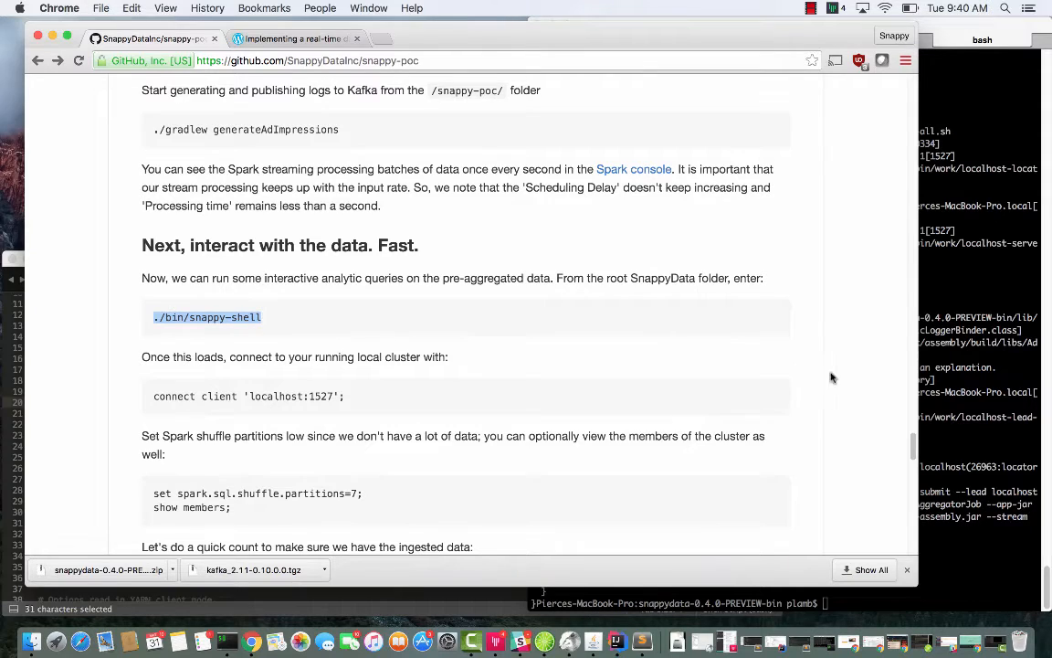
pyautogui.click(941, 399)
pyautogui.press('super+v')
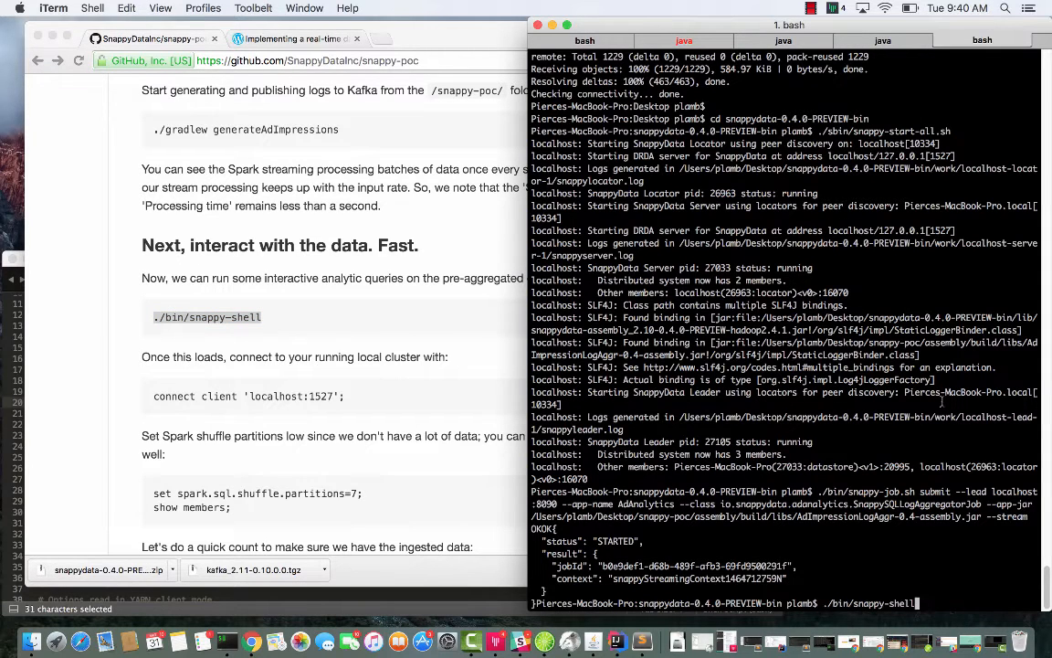
pyautogui.press('Return')
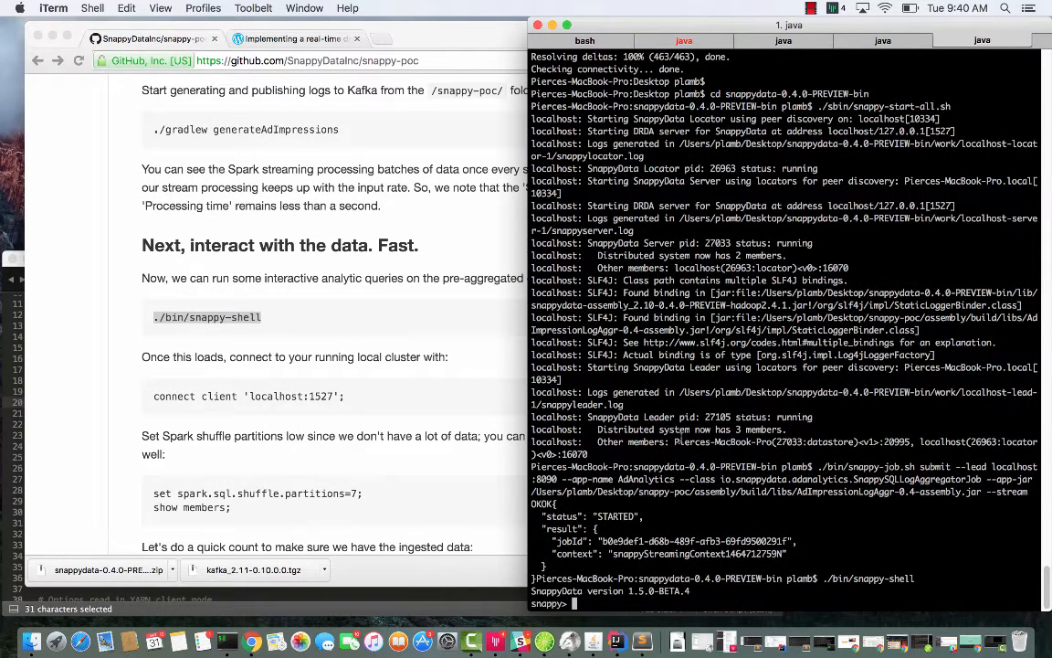
# Step: Connect the shell to the local cluster with connect client 'localhost:1527';
pyautogui.click(449, 394)
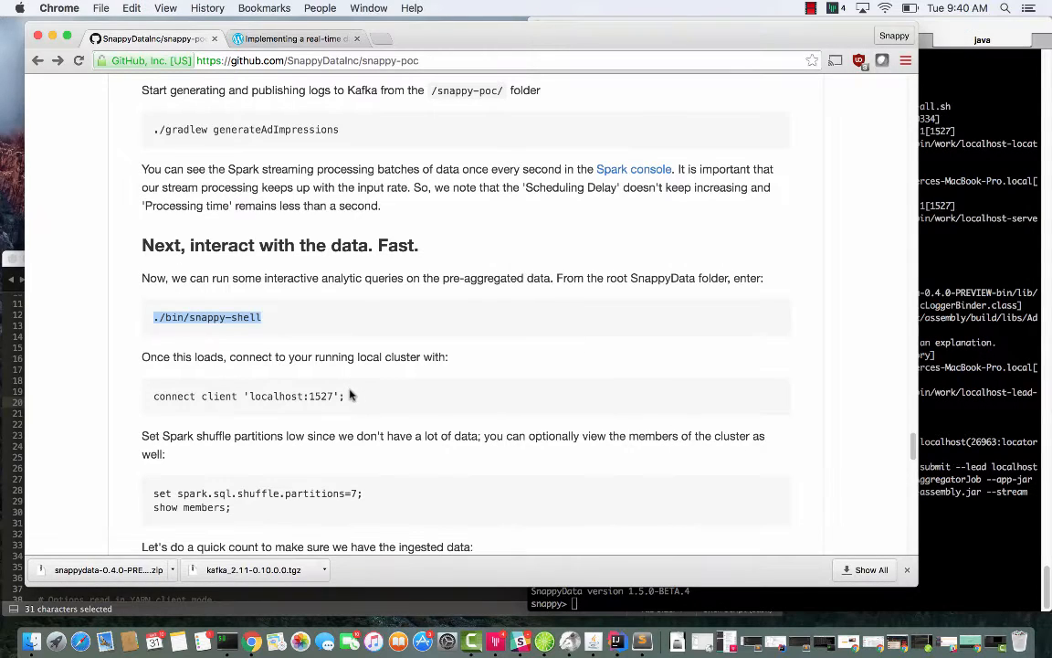
pyautogui.moveTo(345, 396); pyautogui.dragTo(157, 386)
pyautogui.press('super+c')
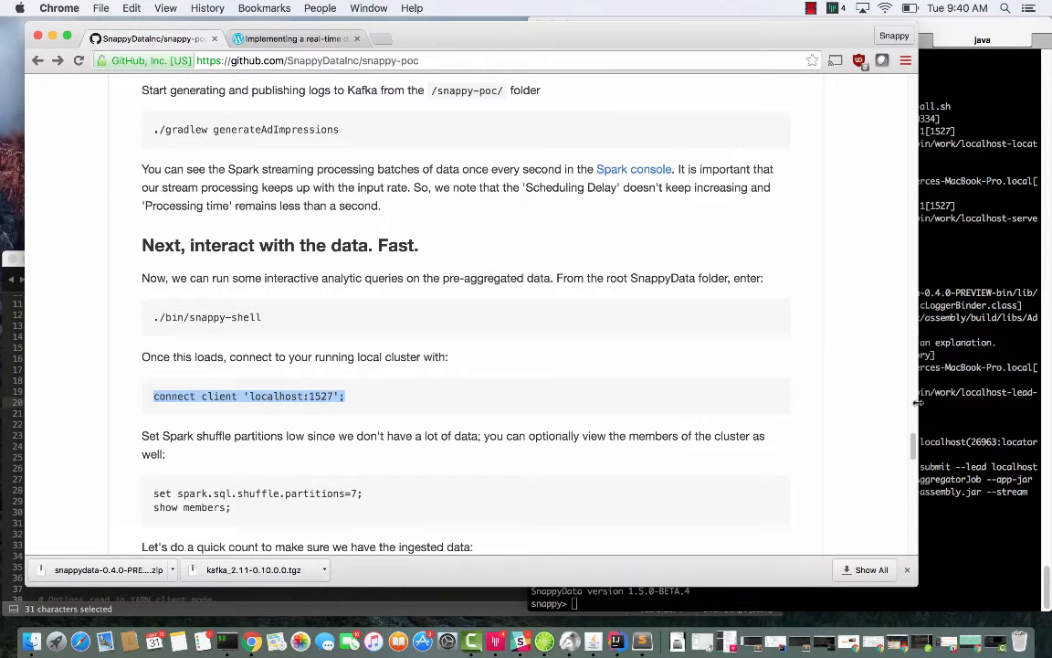
pyautogui.click(960, 404)
pyautogui.press('super+v')
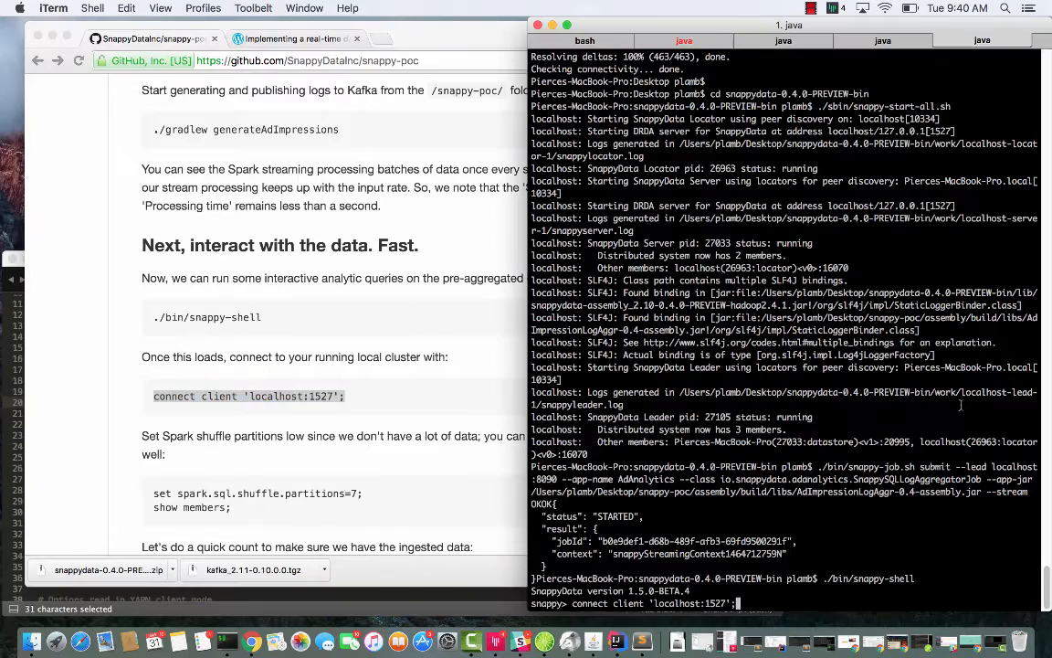
pyautogui.press('Return')
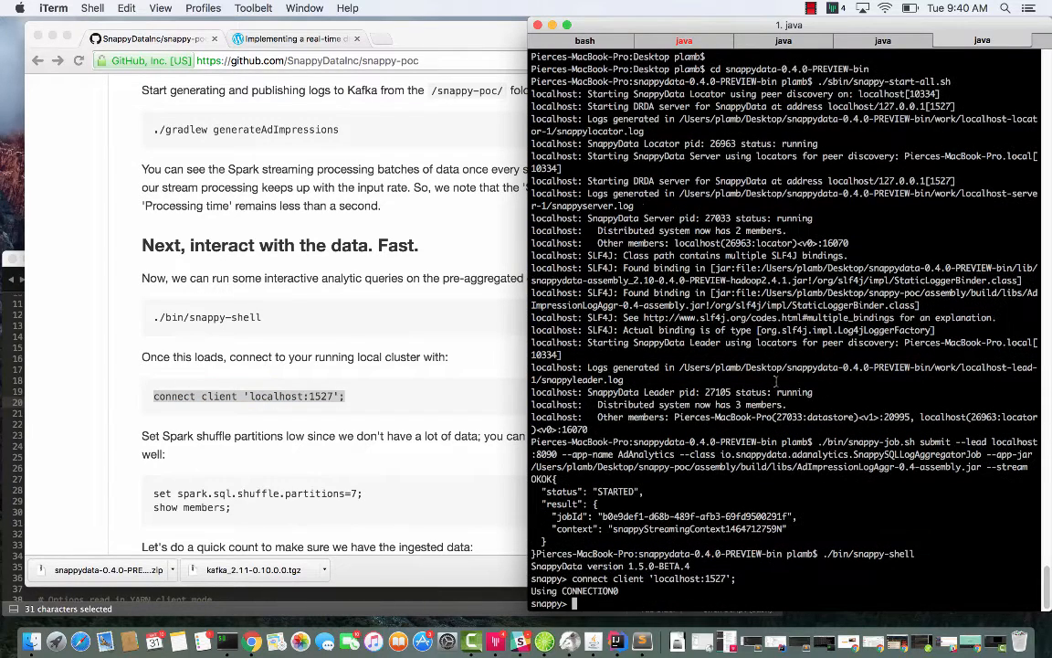
# Step: Set spark.sql.shuffle.partitions=7 in the shell
pyautogui.click(413, 361)
pyautogui.scroll(-5, 448, 395)
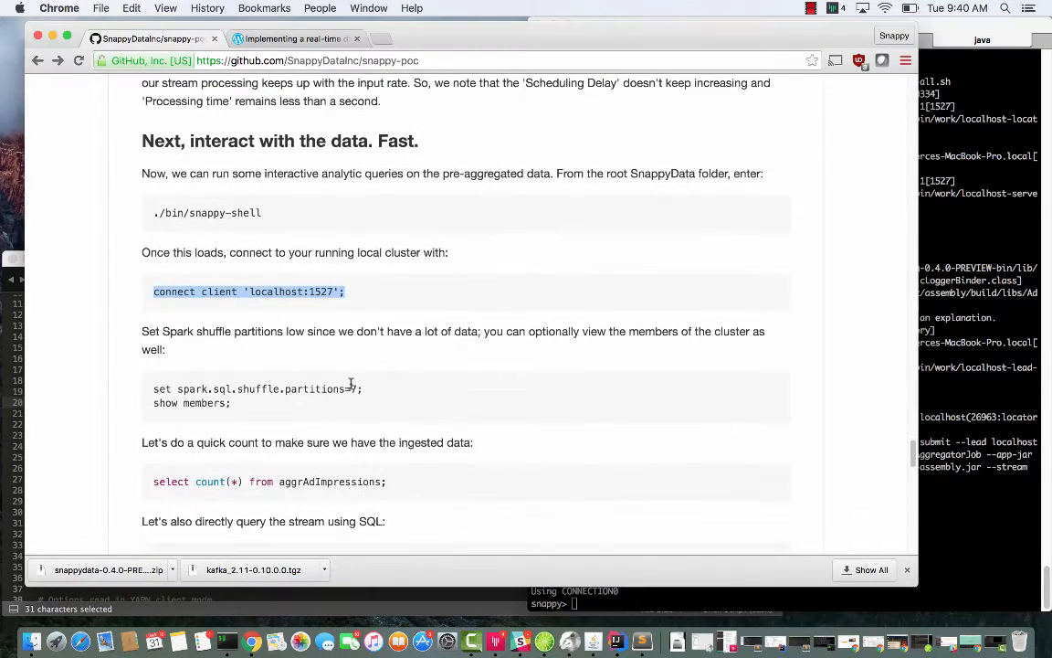
pyautogui.moveTo(363, 388); pyautogui.dragTo(153, 388)
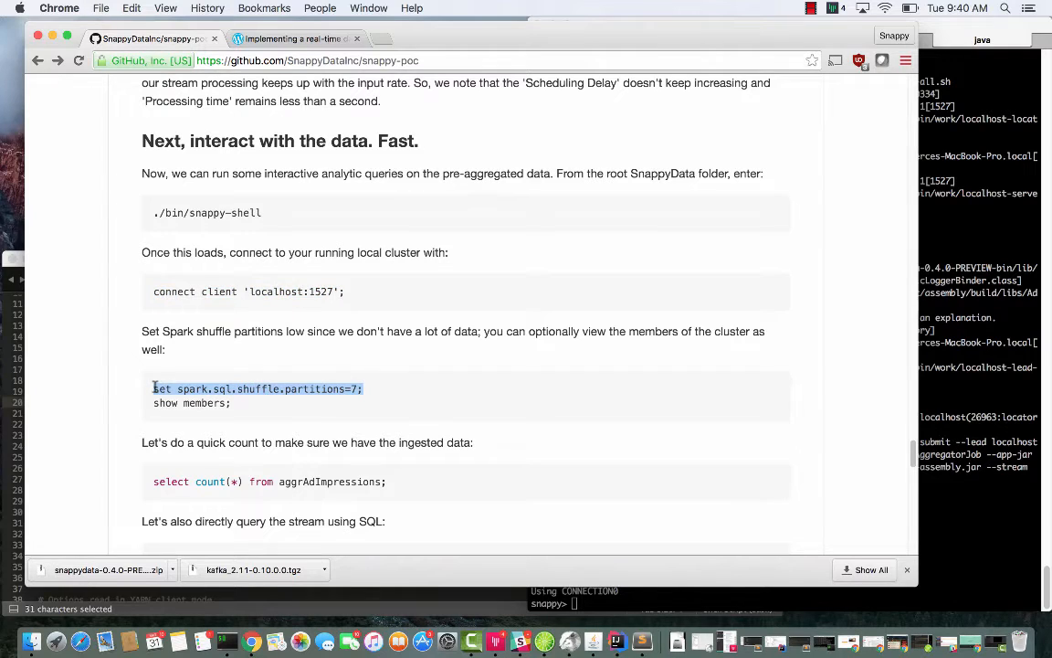
pyautogui.press('super+c')
pyautogui.click(944, 379)
pyautogui.press('super+v')
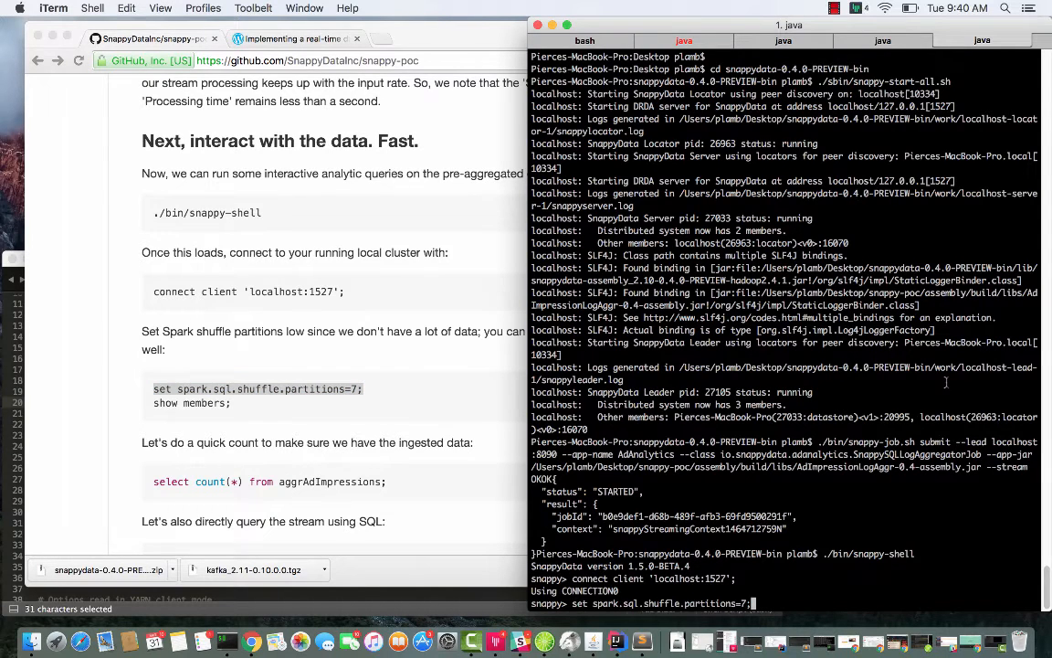
pyautogui.press('Return')
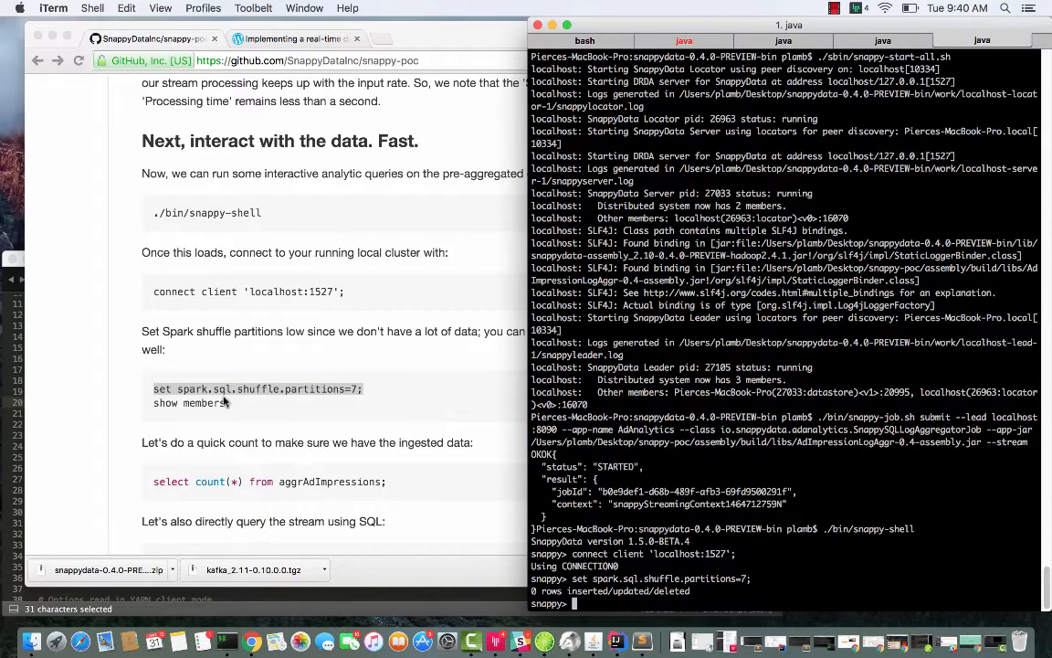
# Step: Run show members; to list the three running cluster members
pyautogui.click(205, 362)
pyautogui.moveTo(233, 403); pyautogui.dragTo(146, 399)
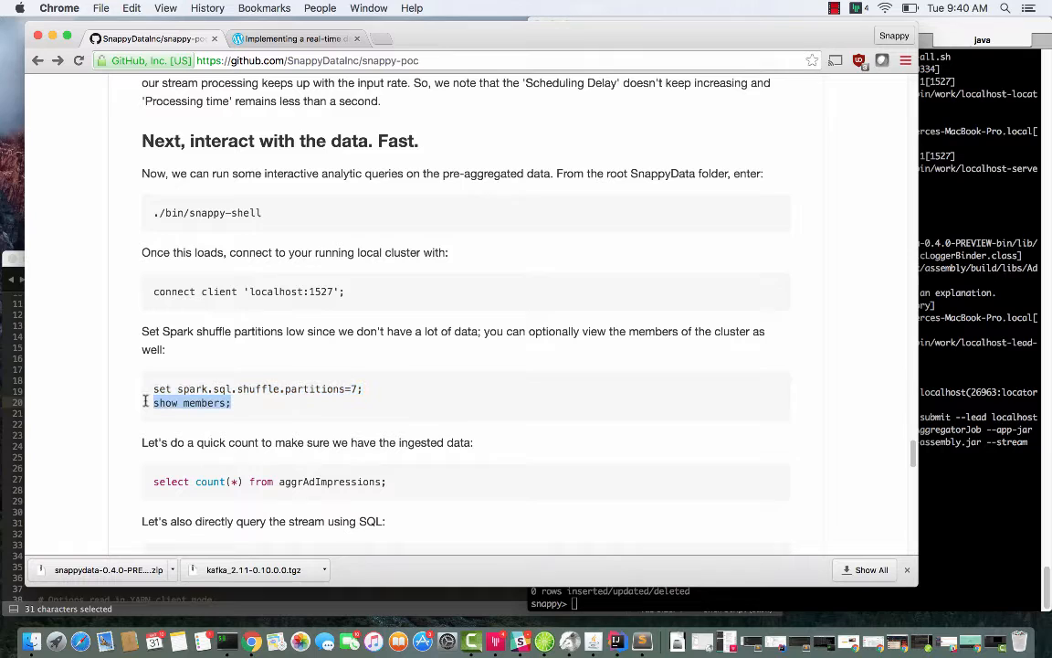
pyautogui.press('super+c')
pyautogui.click(1009, 344)
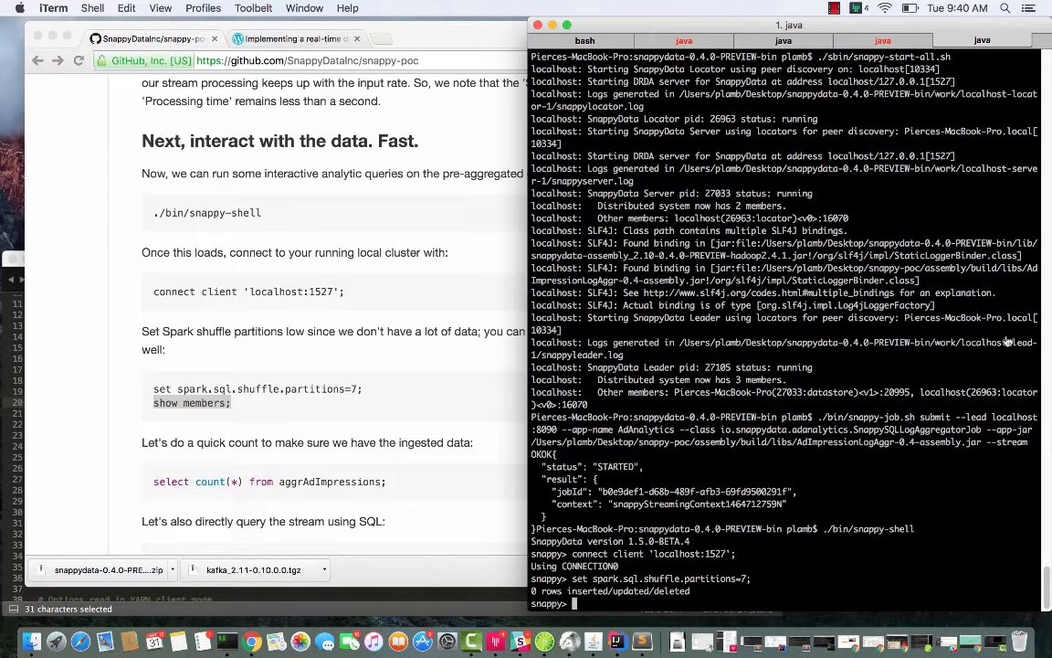
pyautogui.press('super+v')
pyautogui.press('Return')
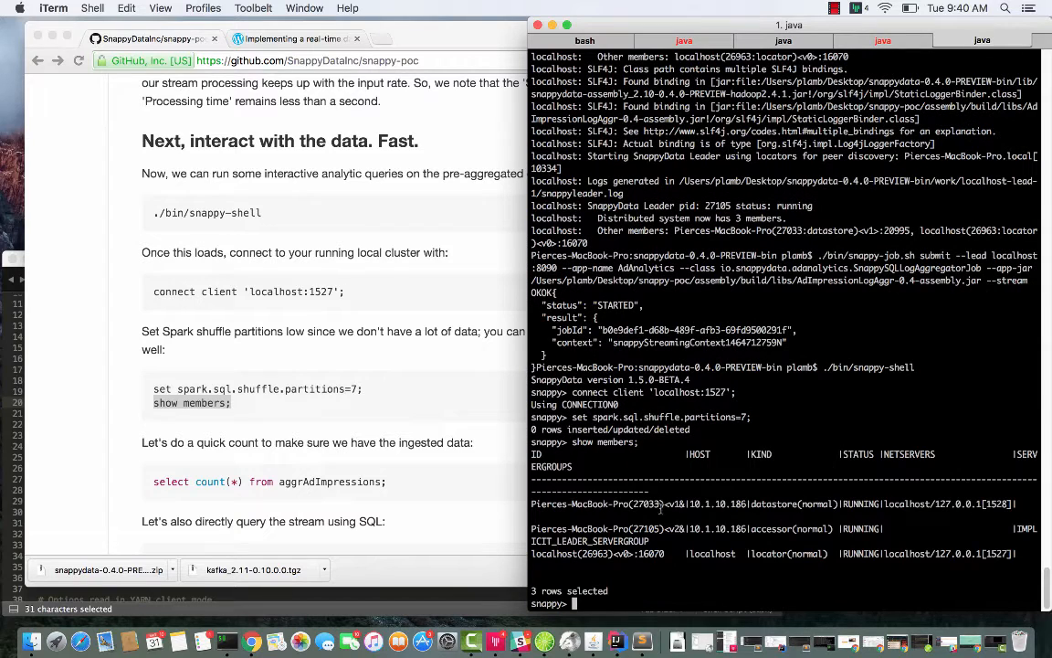
pyautogui.moveTo(660, 509); pyautogui.dragTo(694, 541)
pyautogui.click(803, 575)
pyautogui.click(440, 440)
pyautogui.scroll(-3, 440, 440)
pyautogui.moveTo(388, 422); pyautogui.dragTo(157, 422)
# Step: Run select count(*) from aggrAdImpressions; returning 80188 rows
pyautogui.press('super+c')
pyautogui.click(963, 413)
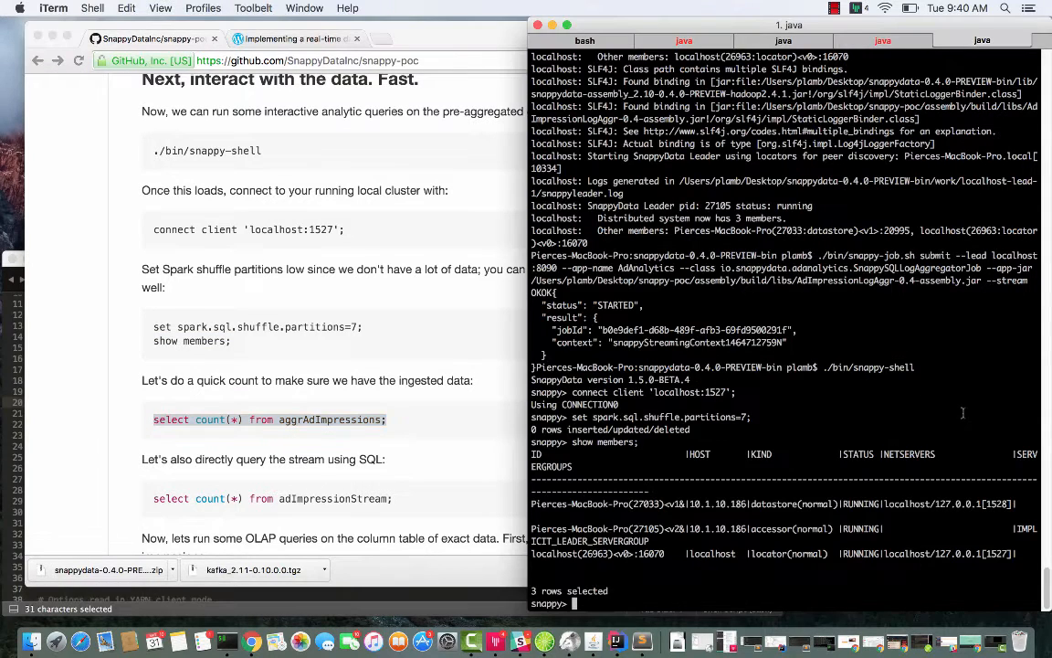
pyautogui.press('super+v')
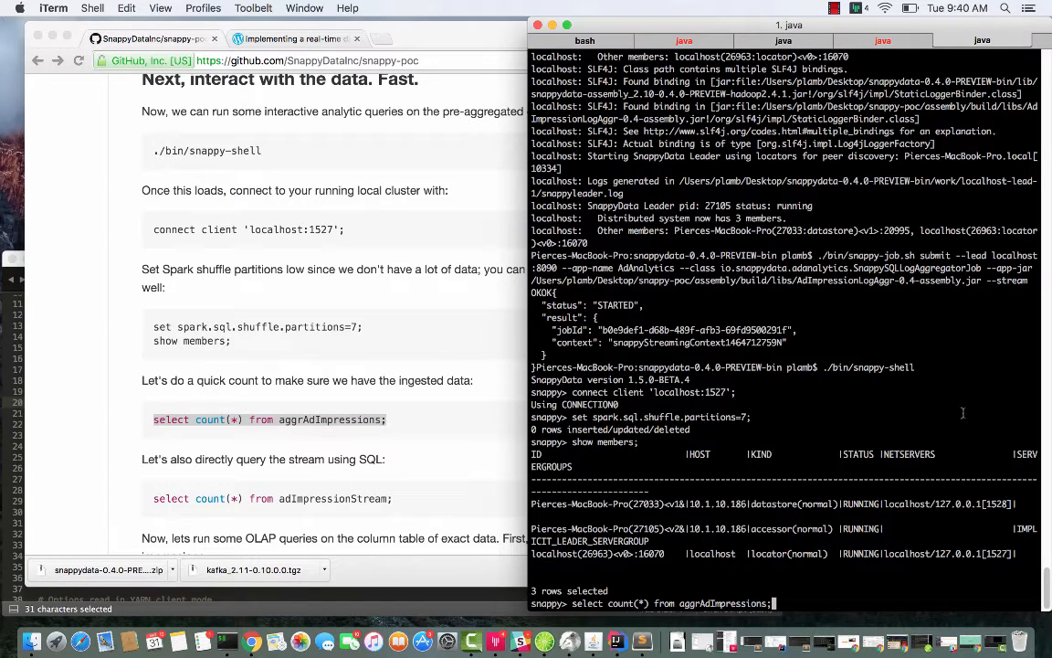
pyautogui.press('Return')
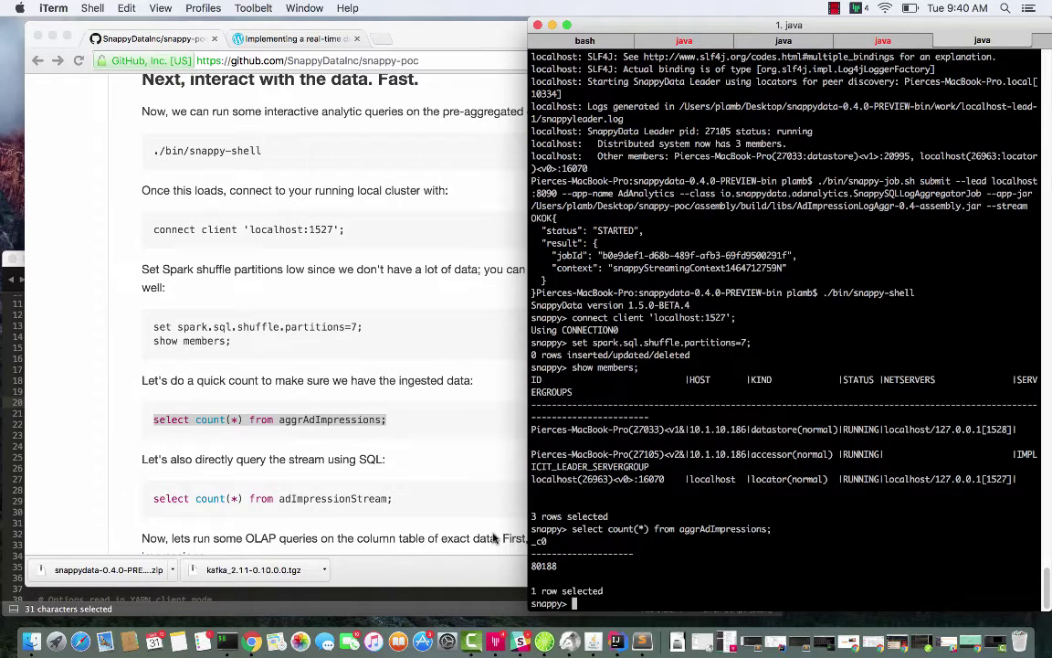
pyautogui.click(384, 458)
pyautogui.scroll(-2, 387, 460)
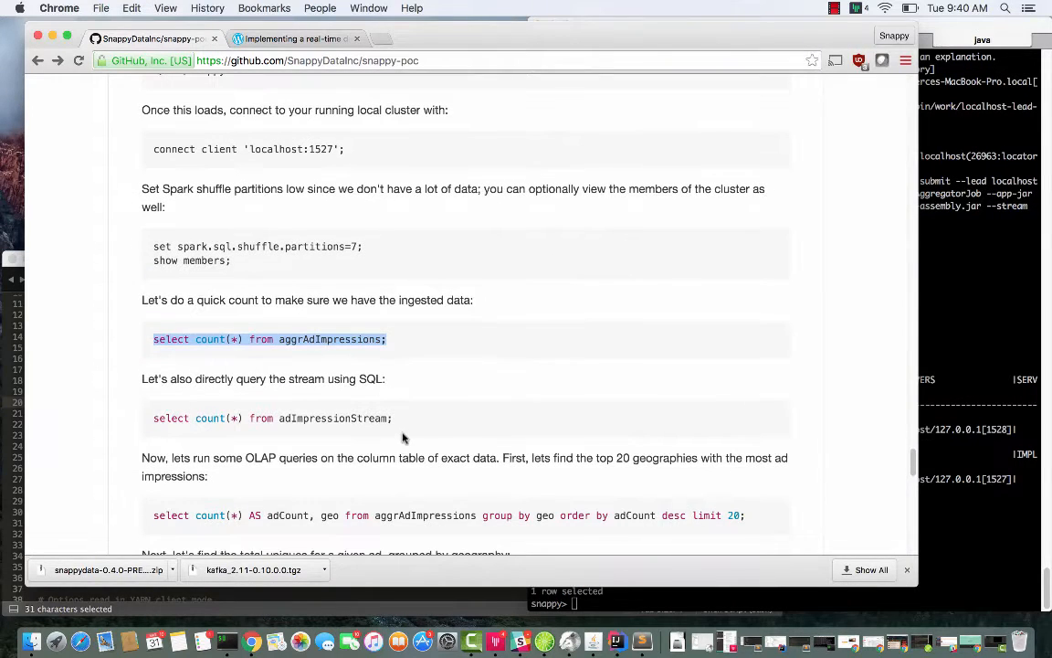
# Step: Run select count(*) from adImpressionStream; and mark the 5000 result
pyautogui.moveTo(394, 418); pyautogui.dragTo(118, 411)
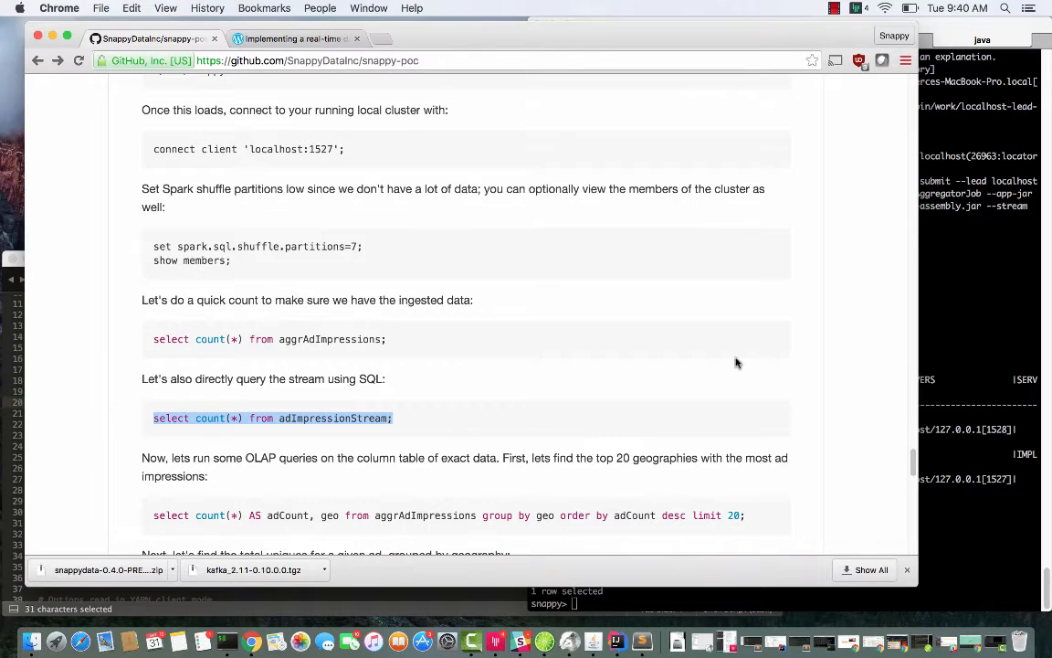
pyautogui.click(958, 362)
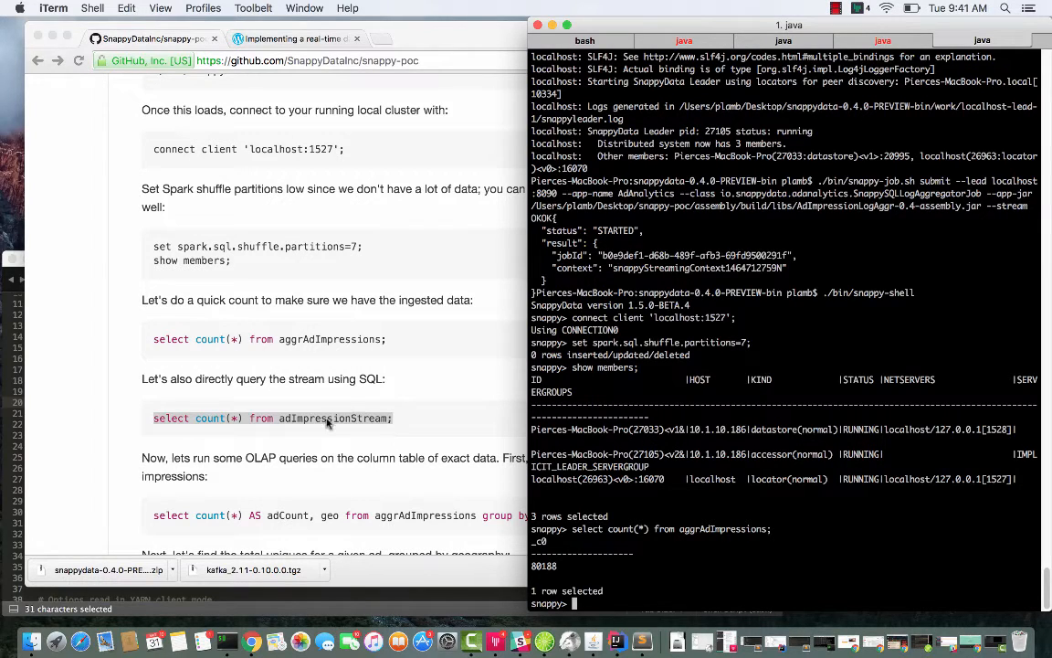
pyautogui.press('super+v')
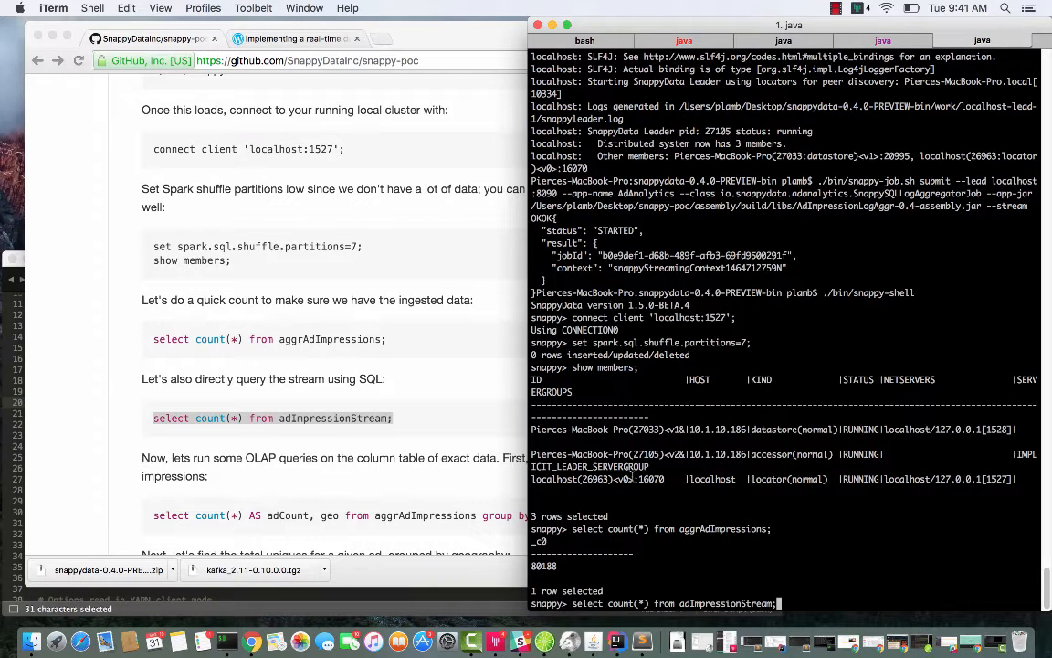
pyautogui.press('Return')
pyautogui.moveTo(559, 566); pyautogui.dragTo(531, 566)
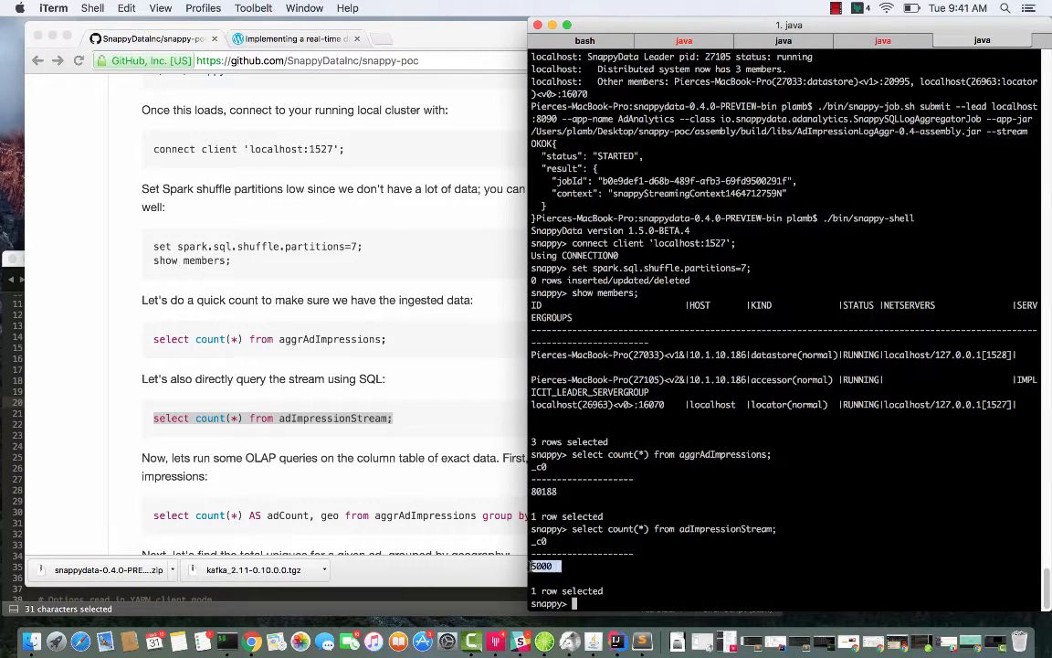
pyautogui.click(340, 356)
pyautogui.scroll(-1, 416, 351)
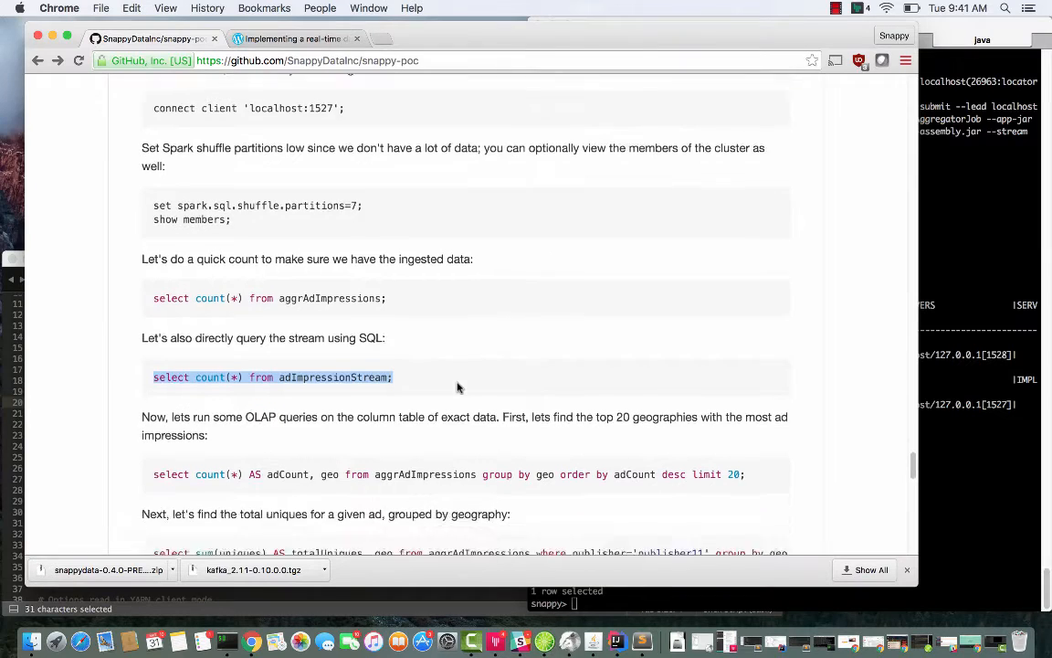
pyautogui.scroll(-2, 458, 388)
pyautogui.scroll(-1, 407, 361)
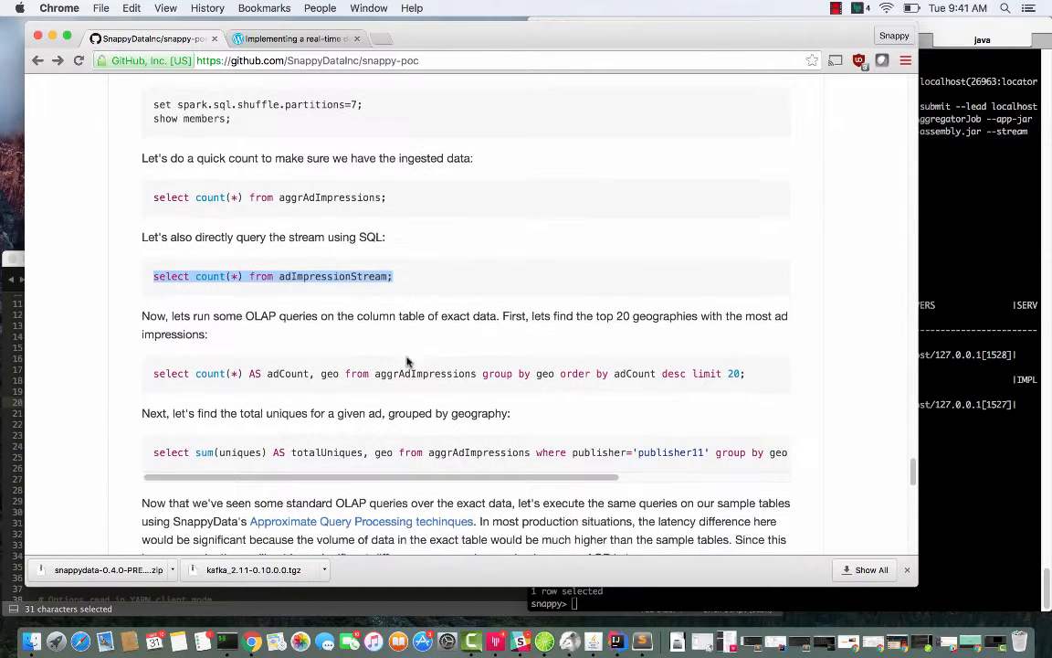
# Step: Run the top-20 geographies by ad count query and highlight the top result rows
pyautogui.click(758, 374)
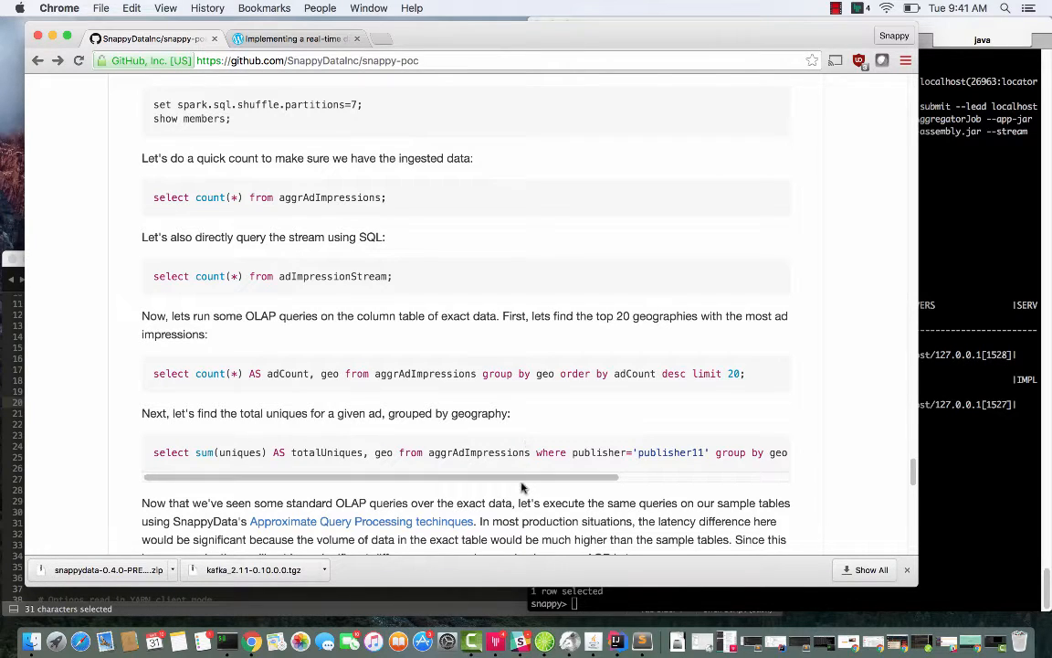
pyautogui.hscroll(3, 525, 482)
pyautogui.hscroll(-3, 498, 488)
pyautogui.tripleClick(205, 373)
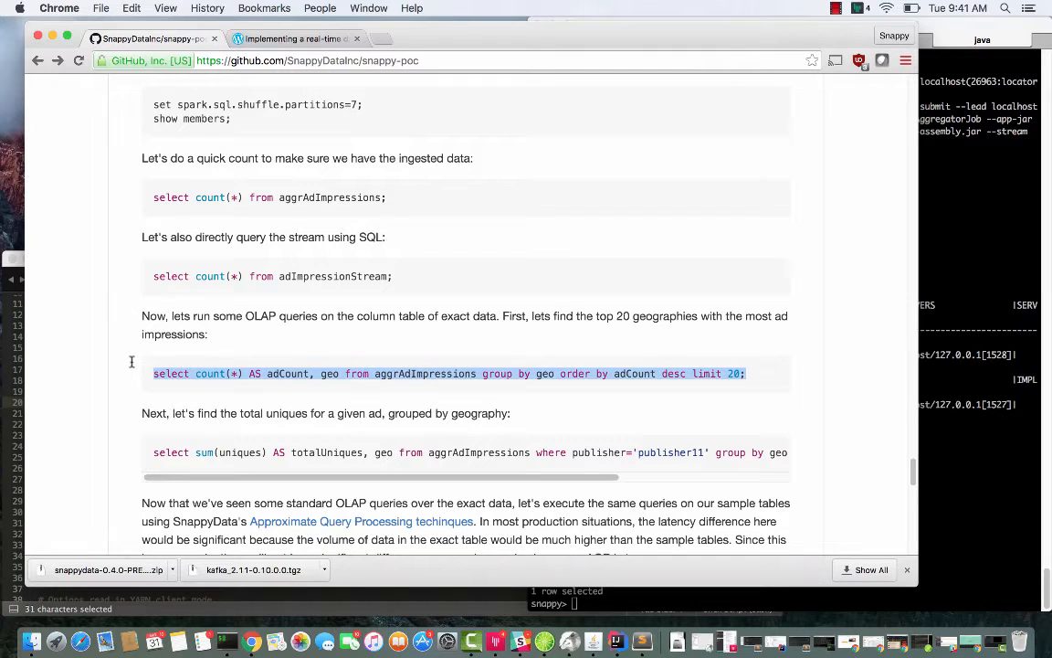
pyautogui.click(996, 269)
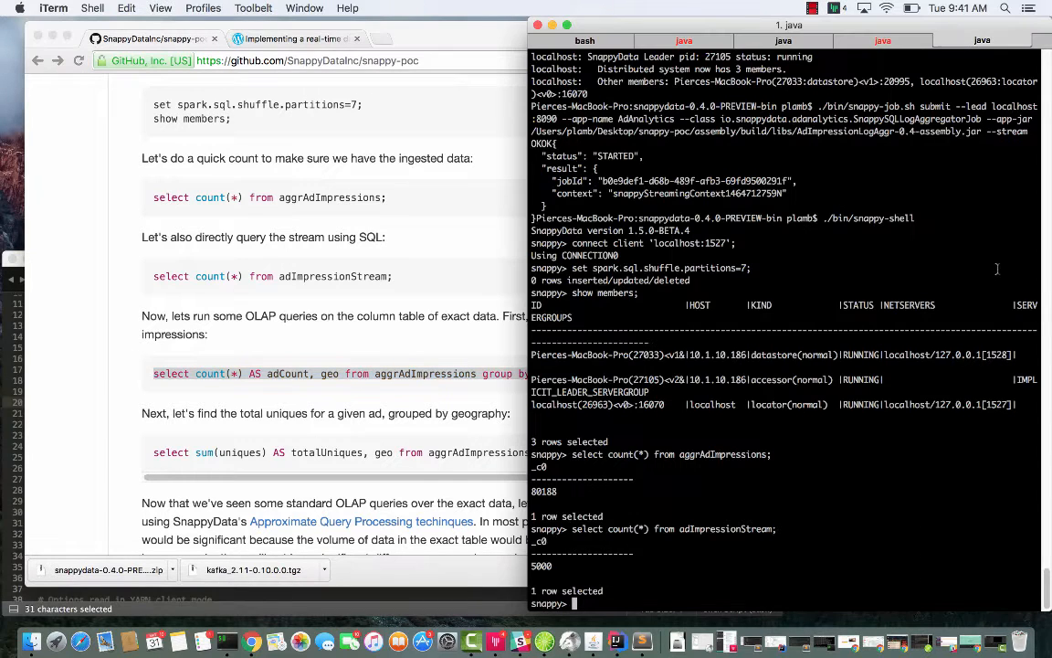
pyautogui.press('super+v')
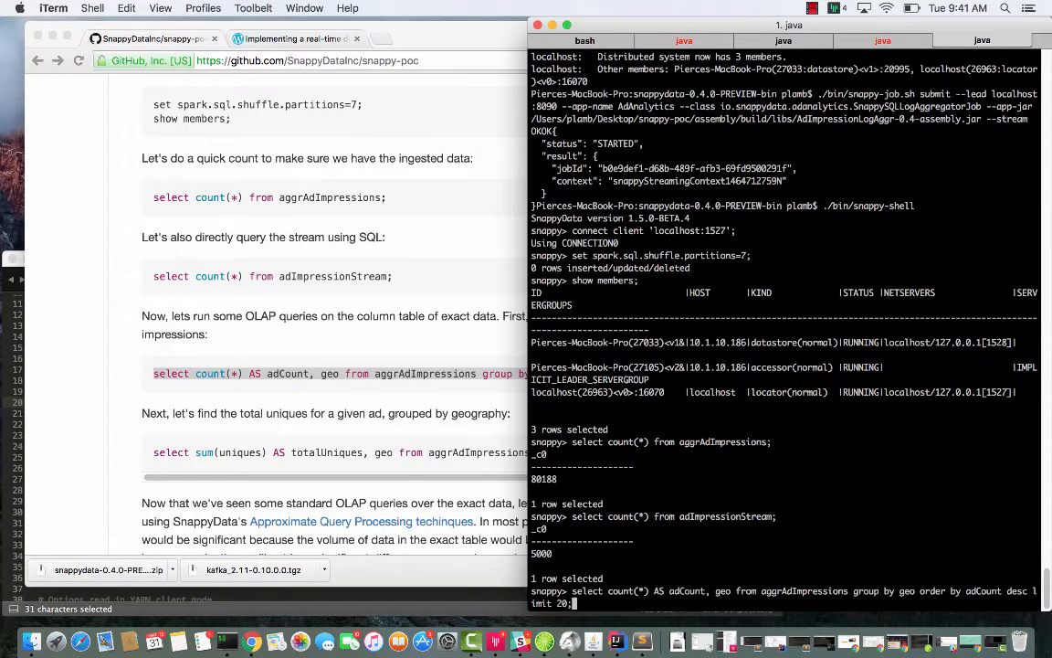
pyautogui.press('Return')
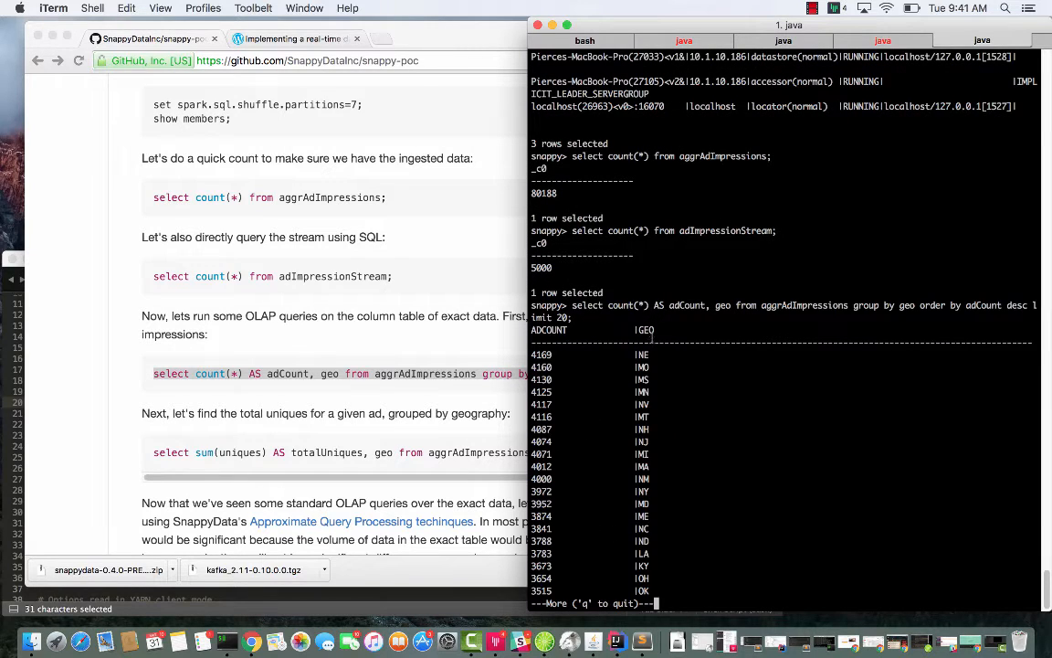
pyautogui.moveTo(637, 355); pyautogui.dragTo(639, 417)
pyautogui.click(543, 344)
pyautogui.moveTo(530, 352); pyautogui.dragTo(548, 376)
pyautogui.click(548, 367)
# Step: Run the total uniques per geography query for publisher11 and highlight its results
pyautogui.click(435, 318)
pyautogui.scroll(-3, 435, 320)
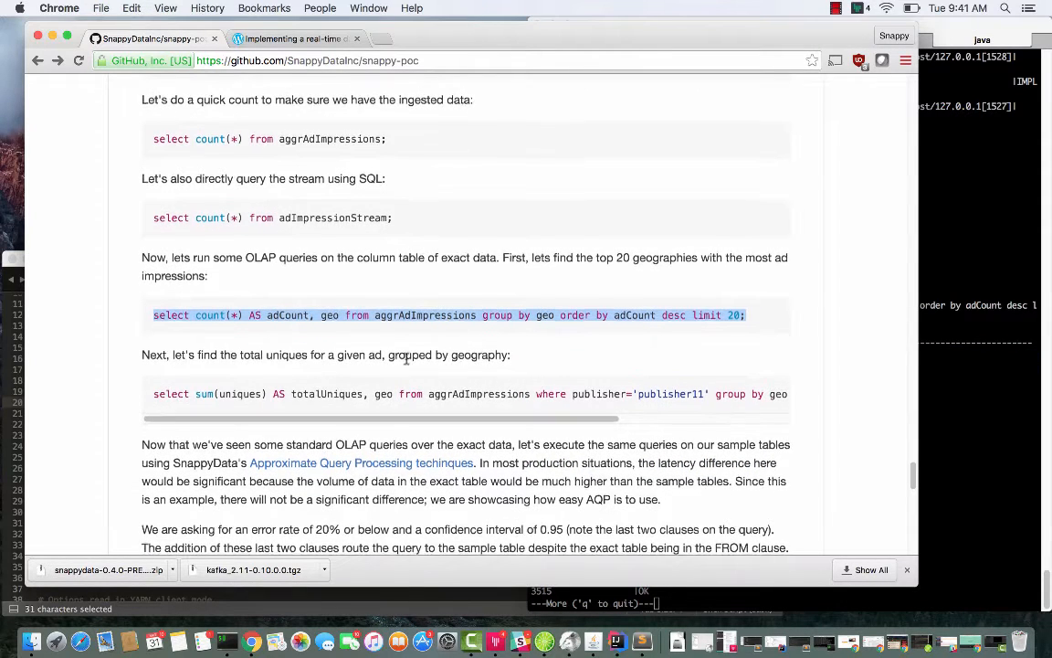
pyautogui.scroll(-1, 366, 361)
pyautogui.moveTo(152, 370); pyautogui.dragTo(182, 402)
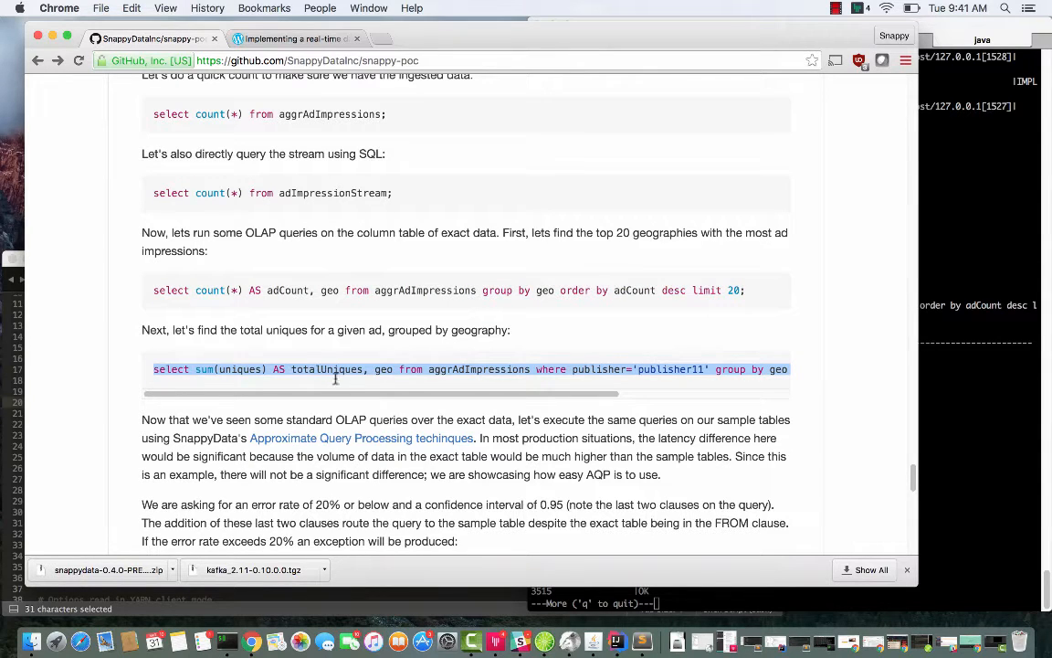
pyautogui.moveTo(190, 388)
pyautogui.mouseDown()
pyautogui.moveTo(482, 369)
pyautogui.moveTo(823, 368)
pyautogui.mouseUp()
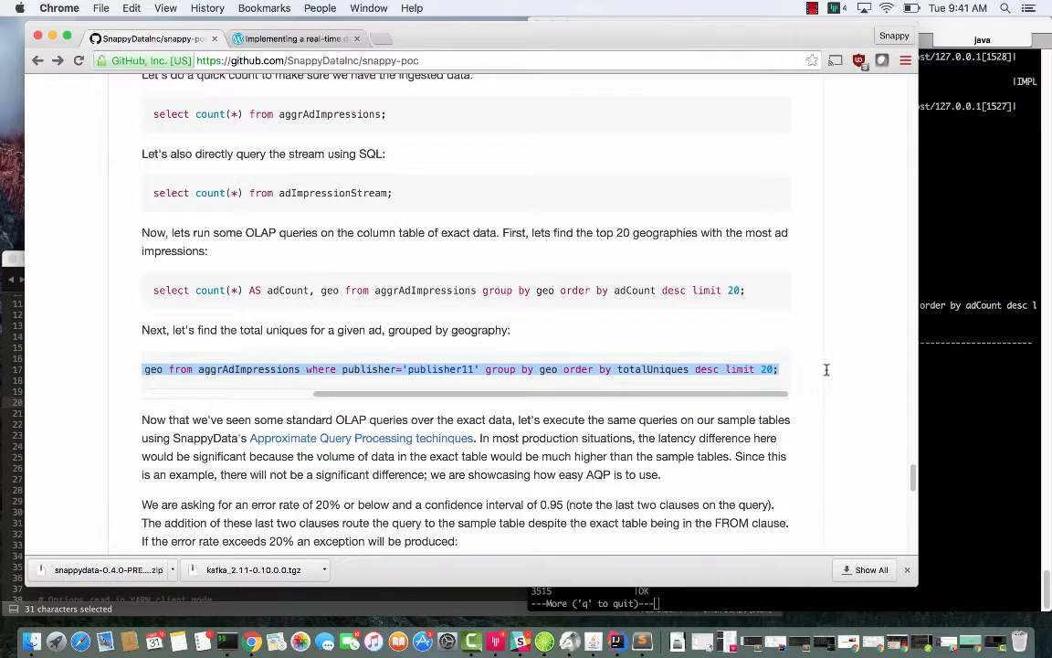
pyautogui.press('super+Tab')
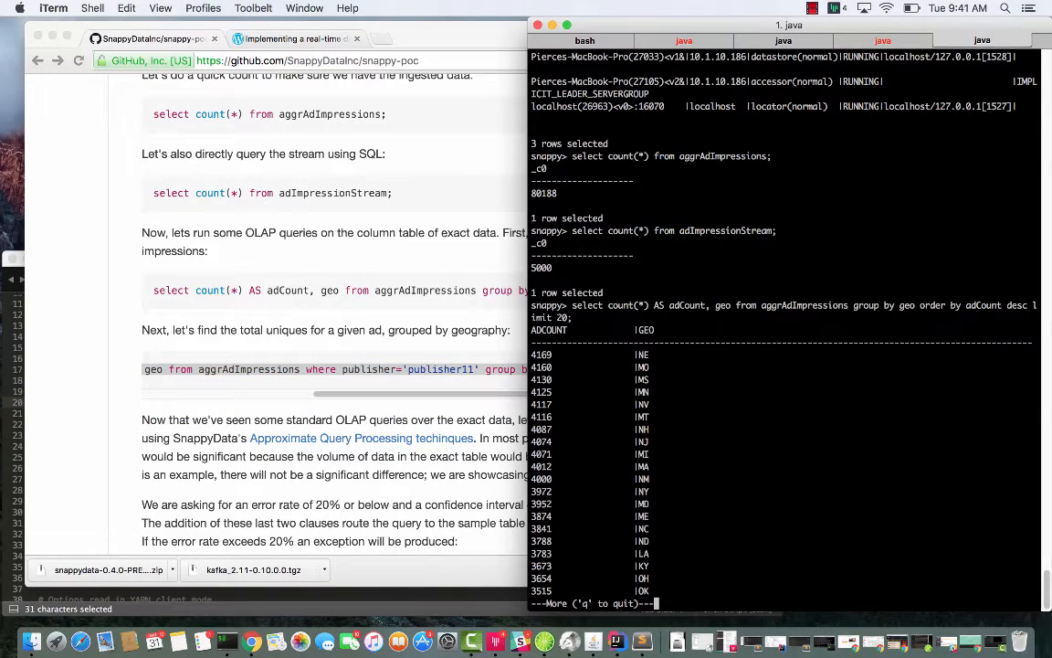
pyautogui.press('Return')
pyautogui.write("select sum(uniques) AS totalUniques, geo from aggrAdImpressions where publisher='publisher11' group by geo order by totalUniques desc limit 20;")
pyautogui.press('Return')
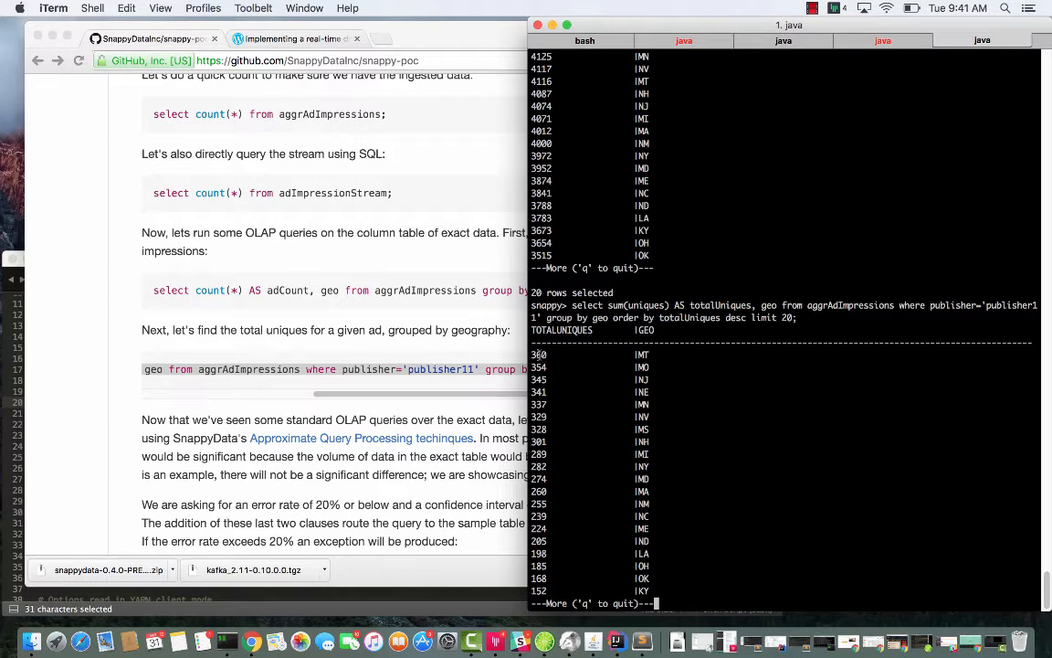
pyautogui.moveTo(544, 355); pyautogui.dragTo(680, 461)
pyautogui.click(681, 462)
# Step: Review the README's approximate-query section, highlighting the error-clause query start and the table name
pyautogui.click(259, 460)
pyautogui.scroll(-3, 260, 463)
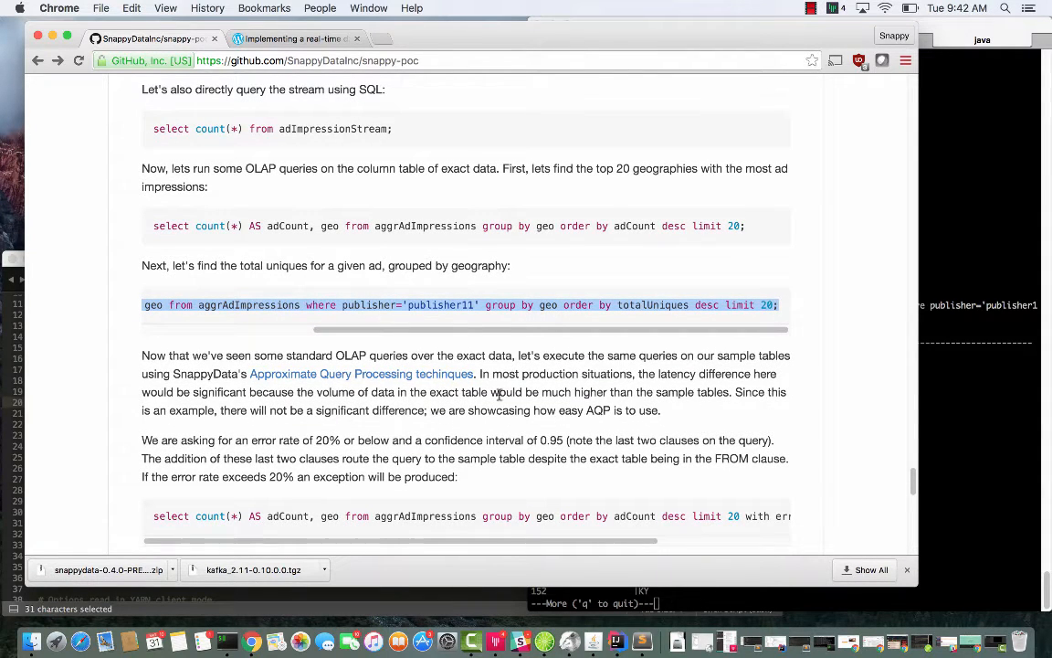
pyautogui.scroll(-1, 598, 394)
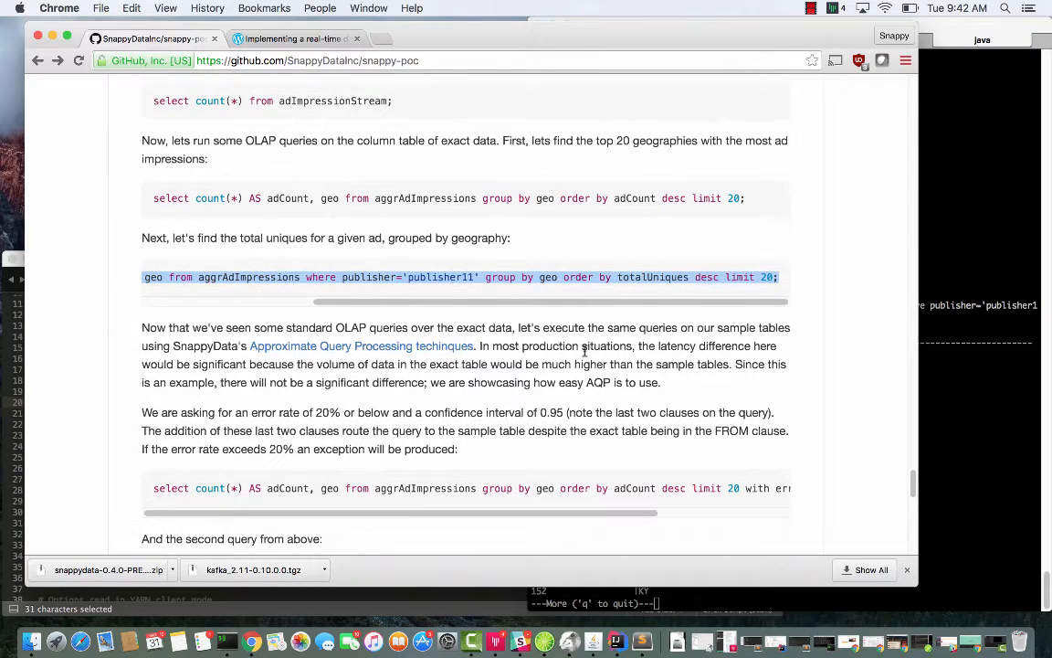
pyautogui.scroll(-2, 598, 395)
pyautogui.scroll(-1, 589, 365)
pyautogui.scroll(-2, 586, 355)
pyautogui.scroll(1, 585, 355)
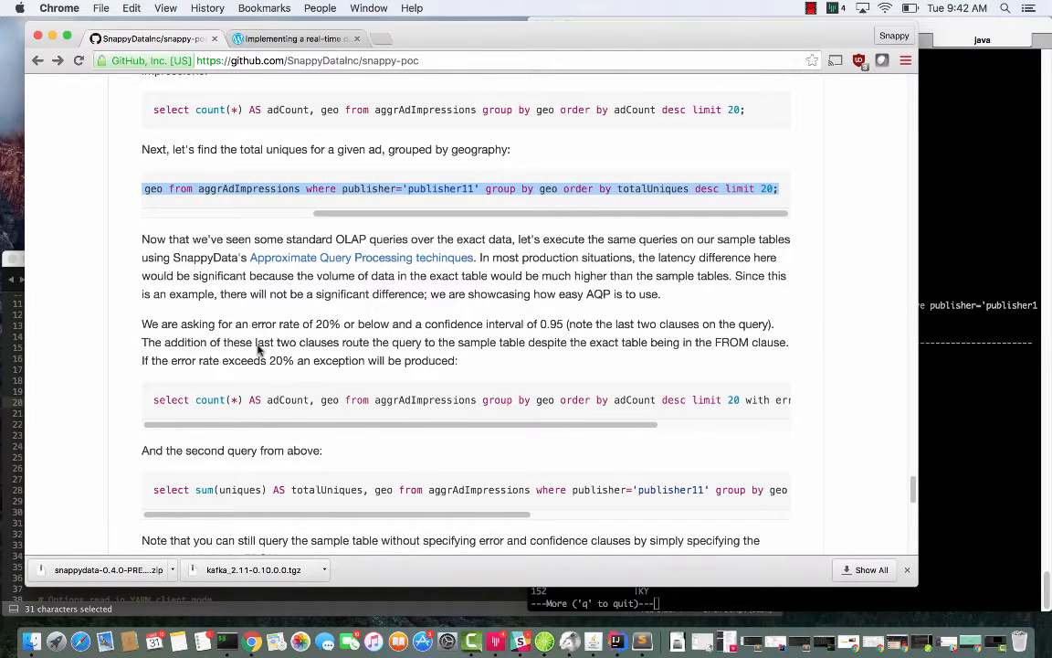
pyautogui.moveTo(157, 396); pyautogui.dragTo(331, 412)
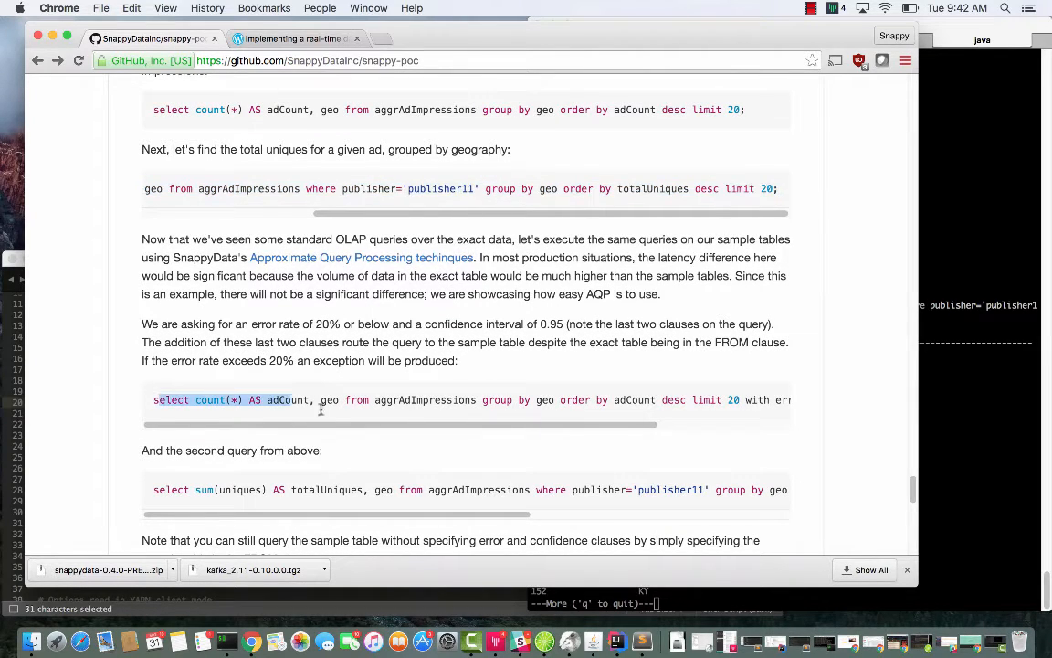
pyautogui.click(331, 361)
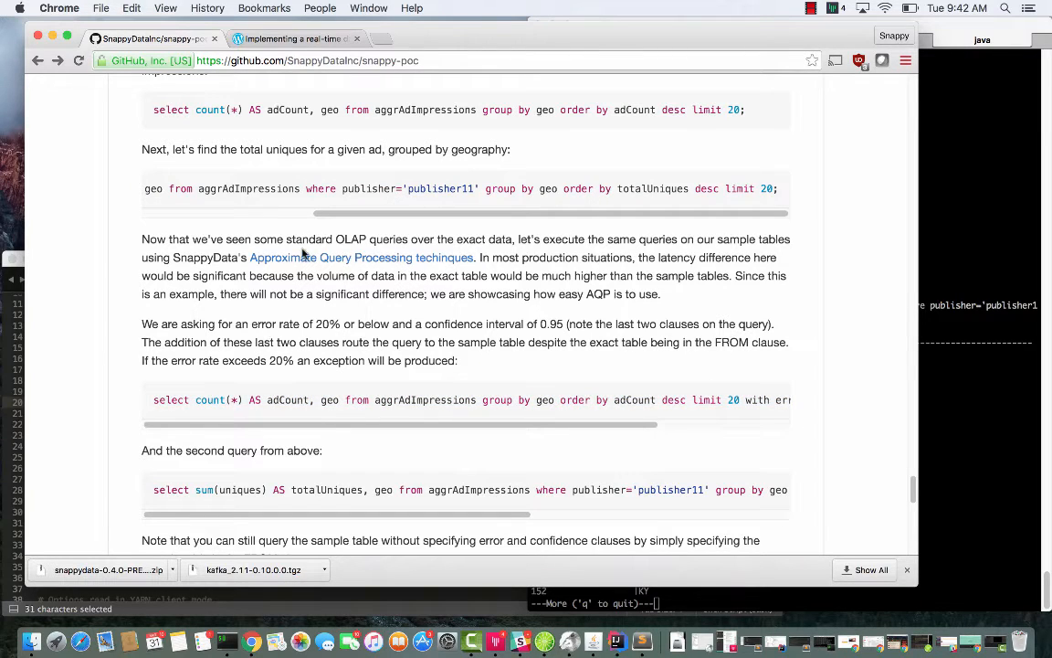
pyautogui.moveTo(252, 188); pyautogui.dragTo(308, 190)
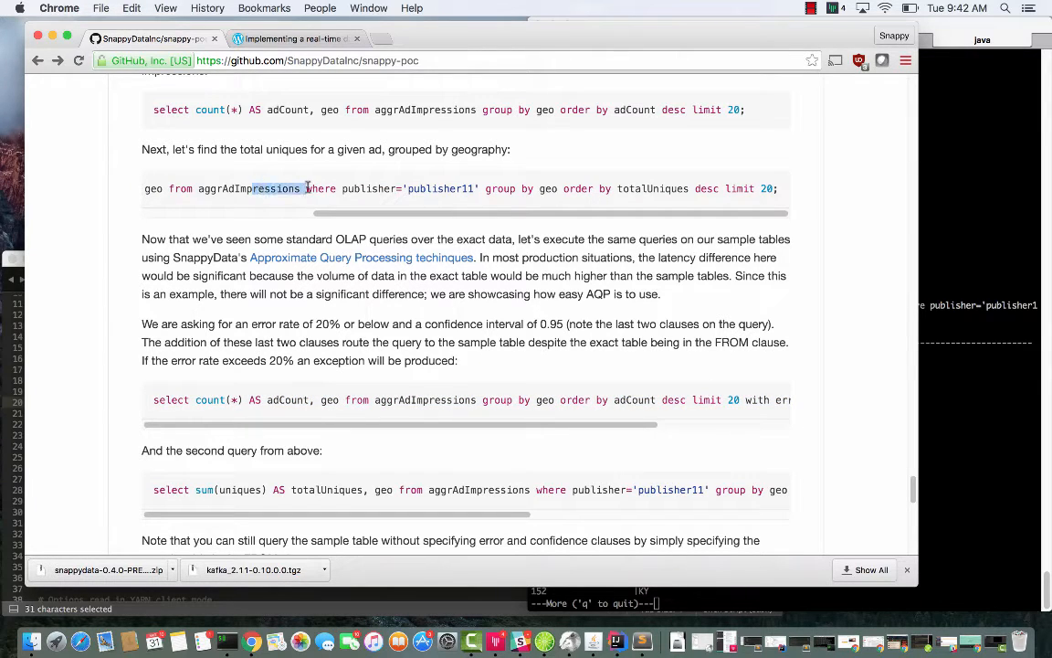
pyautogui.click(308, 187)
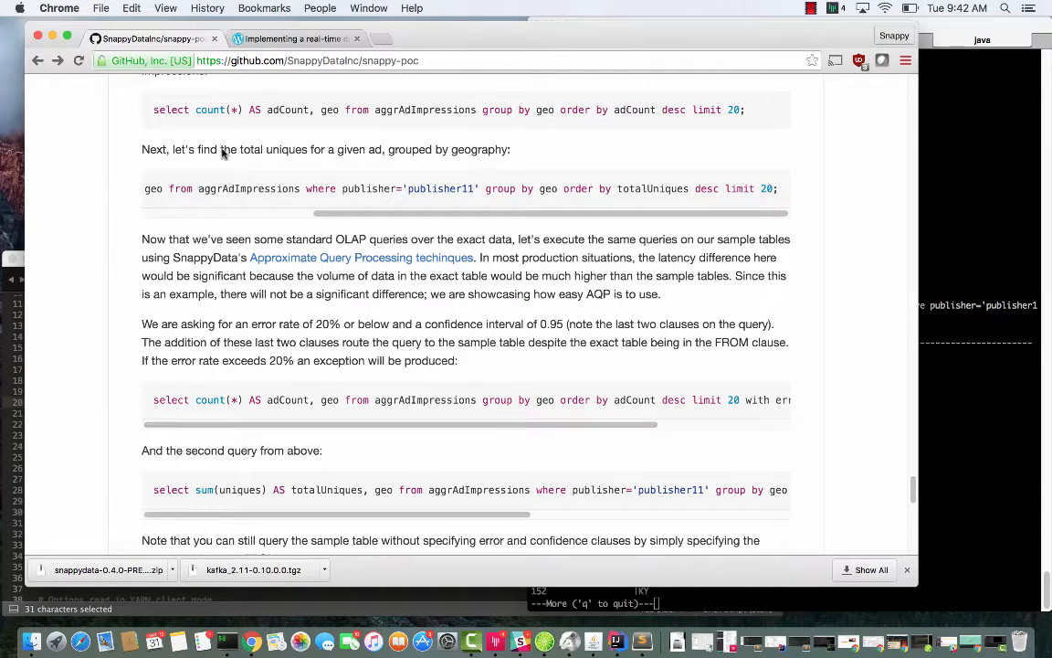
# Step: Walk through the select, from, error 0.20 and confidence 0.95 clauses, then select the whole query
pyautogui.moveTo(213, 399); pyautogui.dragTo(285, 400)
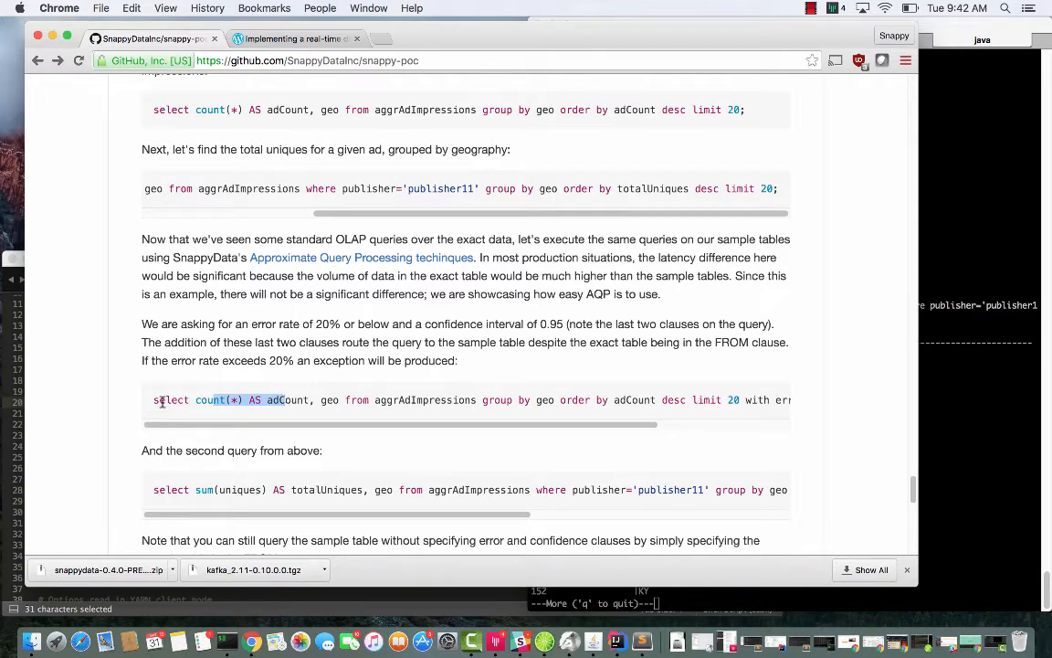
pyautogui.moveTo(157, 400); pyautogui.dragTo(385, 402)
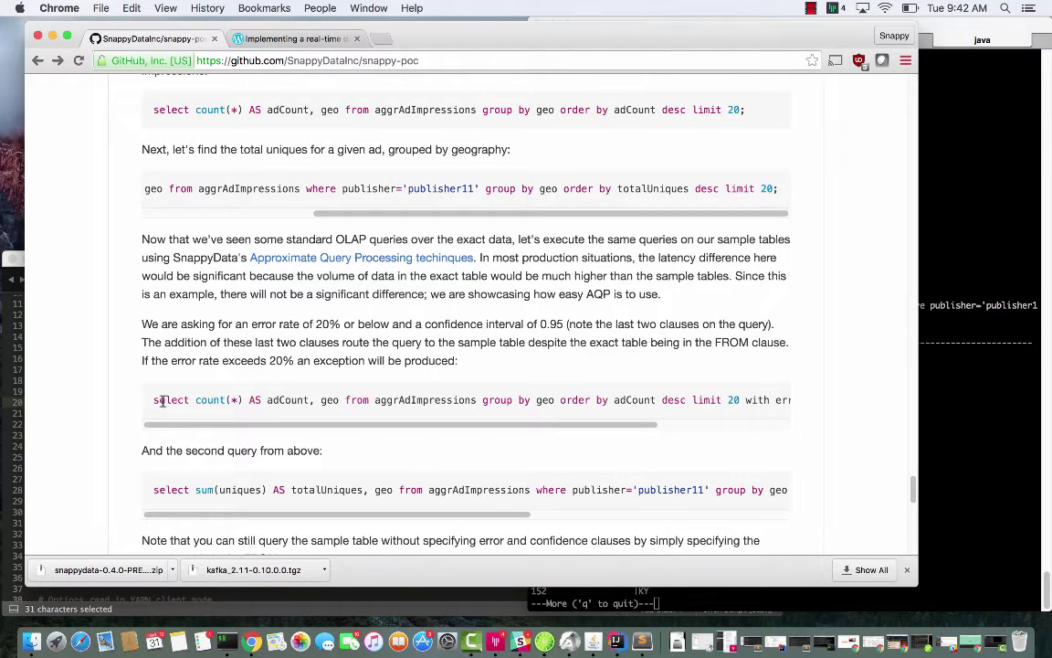
pyautogui.click(368, 400)
pyautogui.moveTo(345, 400); pyautogui.dragTo(481, 401)
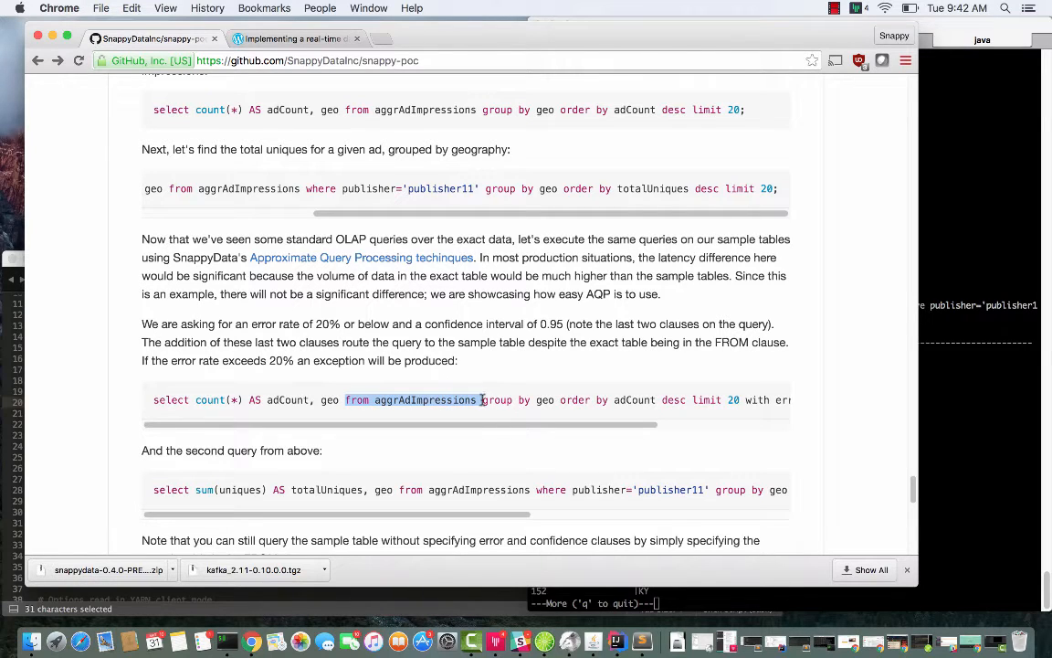
pyautogui.moveTo(529, 430); pyautogui.dragTo(658, 429)
pyautogui.click(585, 398)
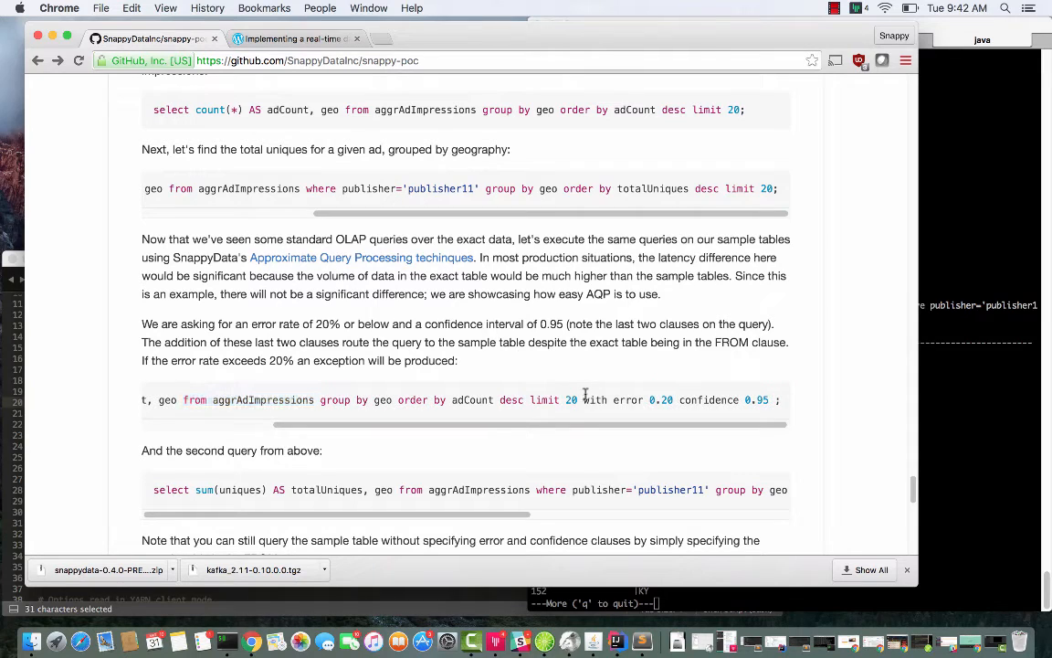
pyautogui.moveTo(586, 395); pyautogui.dragTo(664, 392)
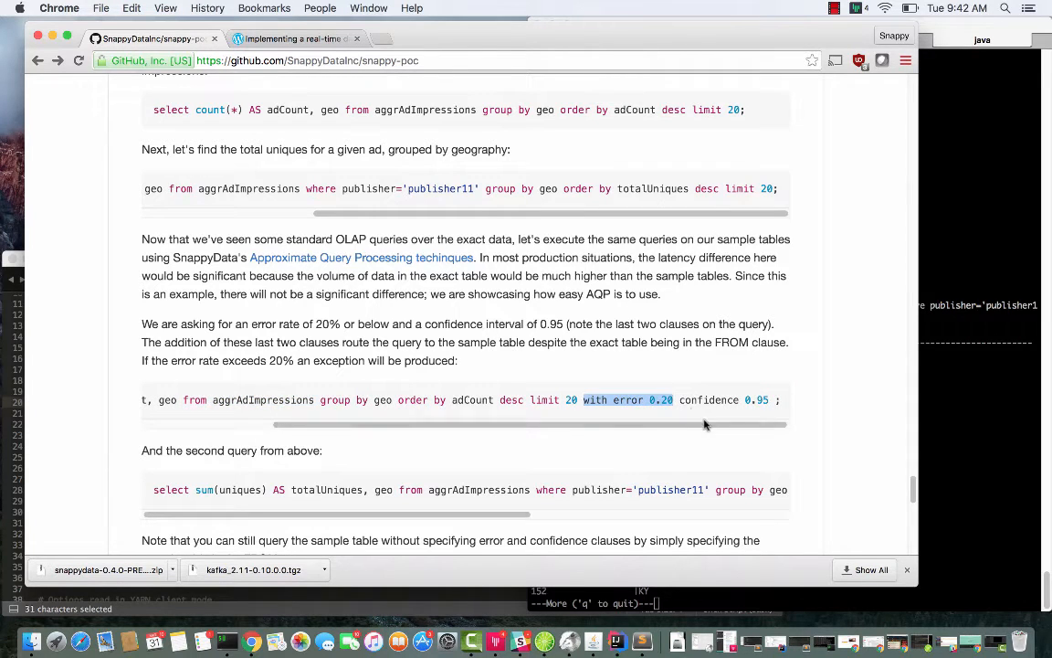
pyautogui.moveTo(678, 400); pyautogui.dragTo(768, 397)
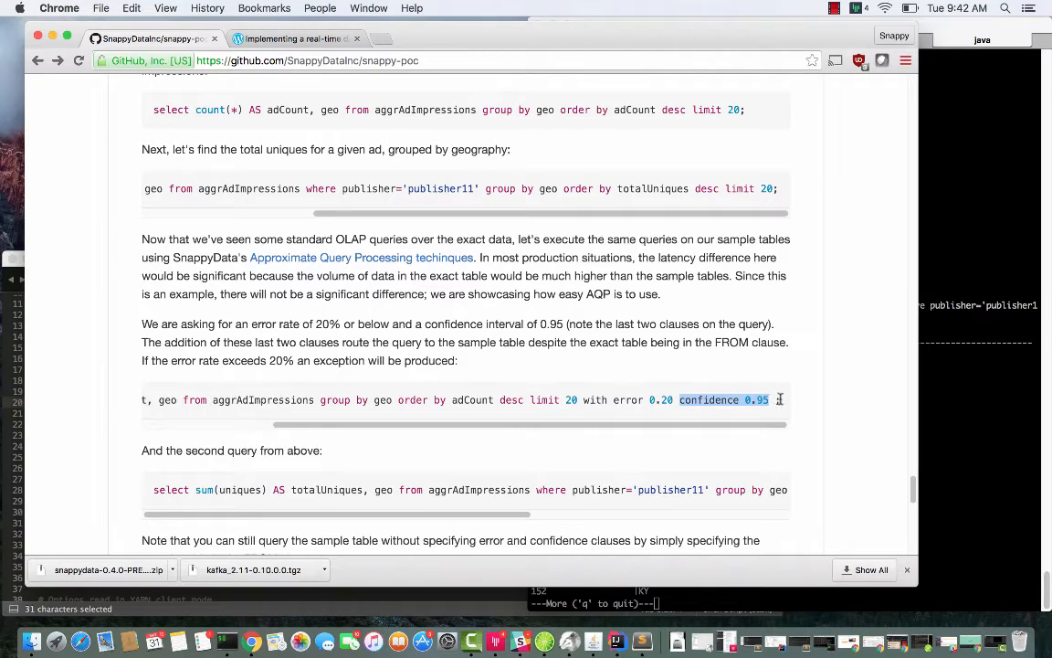
pyautogui.click(779, 399)
pyautogui.moveTo(777, 403); pyautogui.dragTo(306, 376)
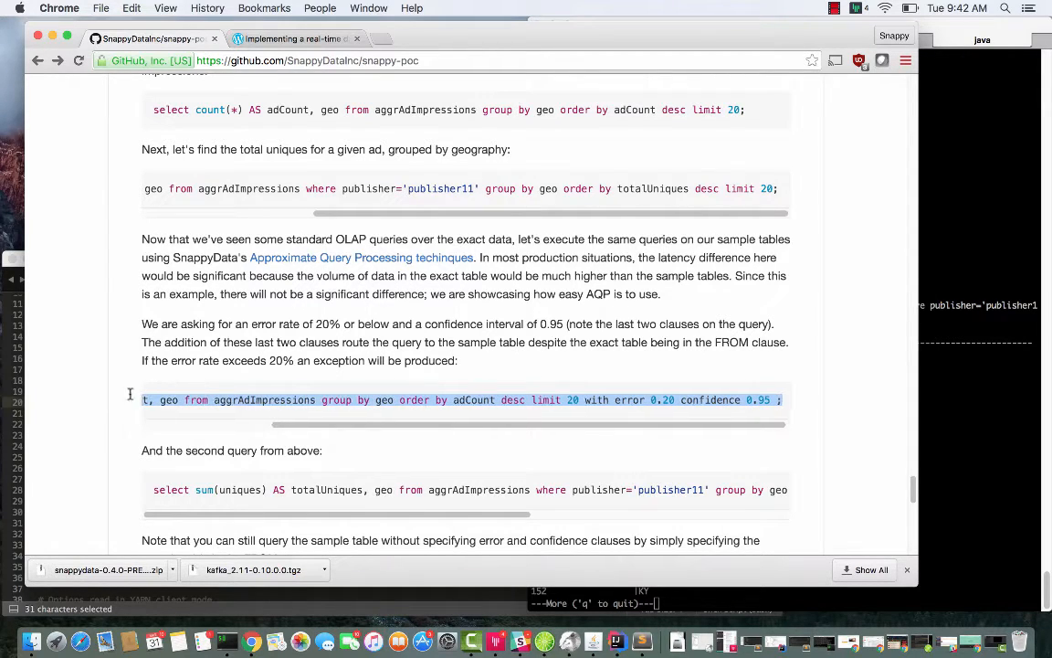
pyautogui.moveTo(159, 390); pyautogui.dragTo(108, 398)
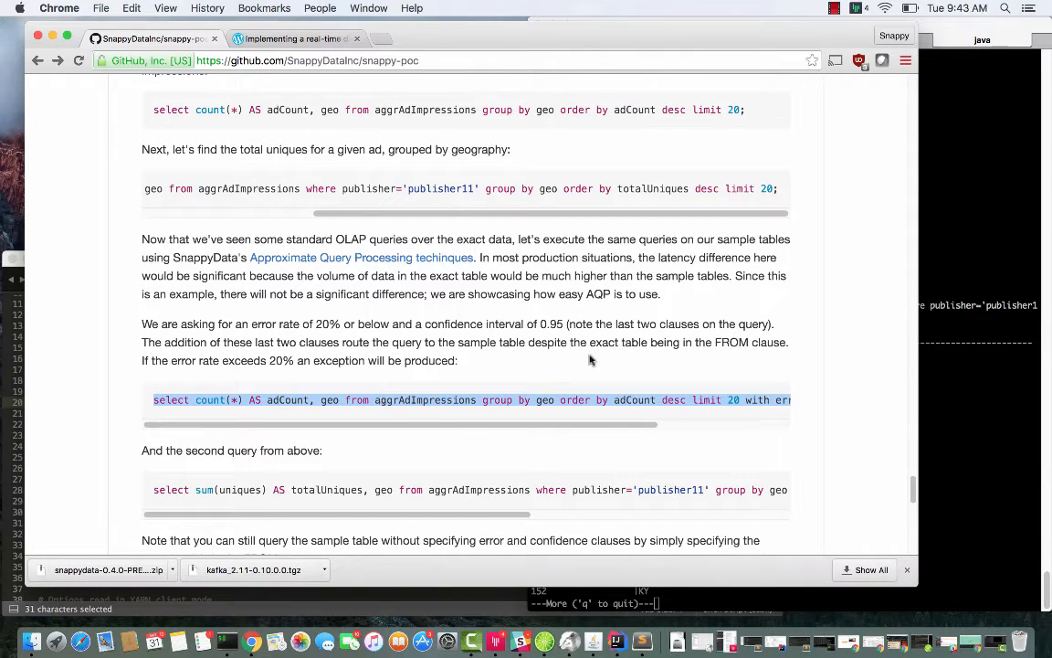
# Step: Run the approximate top-20 geographies ad count query and highlight the top rows
pyautogui.click(946, 232)
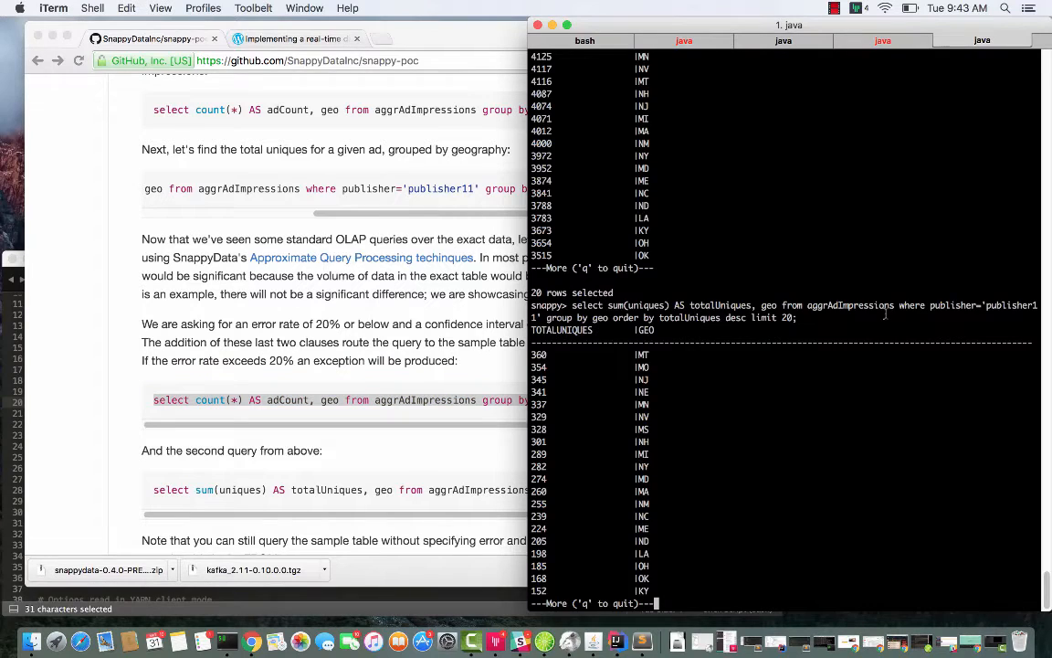
pyautogui.write('qselect count(*) AS adCount, geo from aggrAdImpressions group by geo order by adCount desc limit 20 with error 0.20 confidence 0.95 ;')
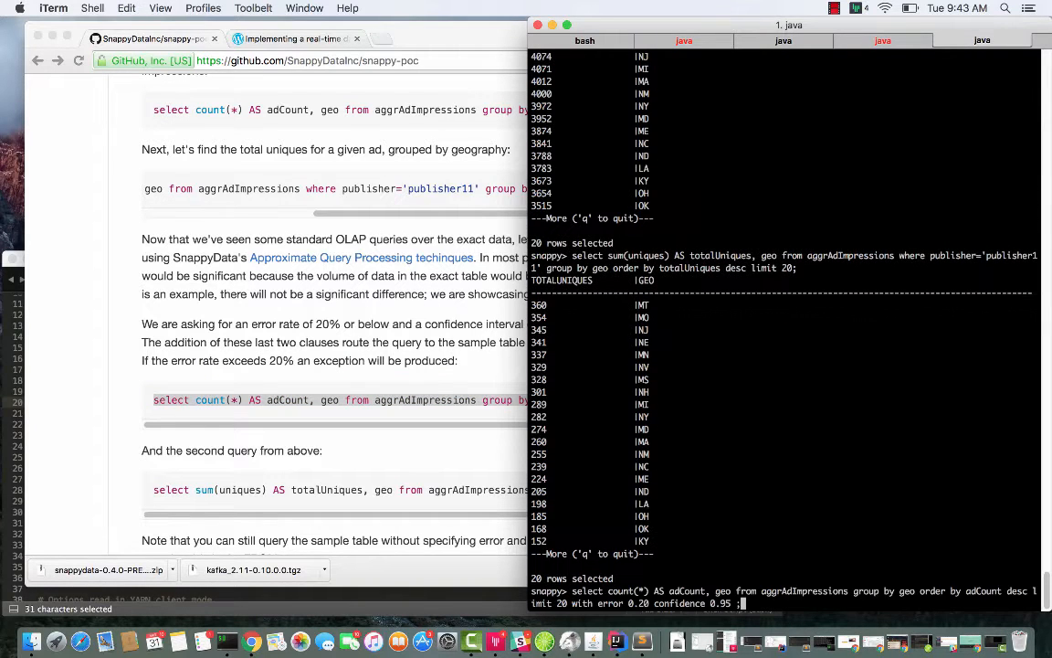
pyautogui.press('Return')
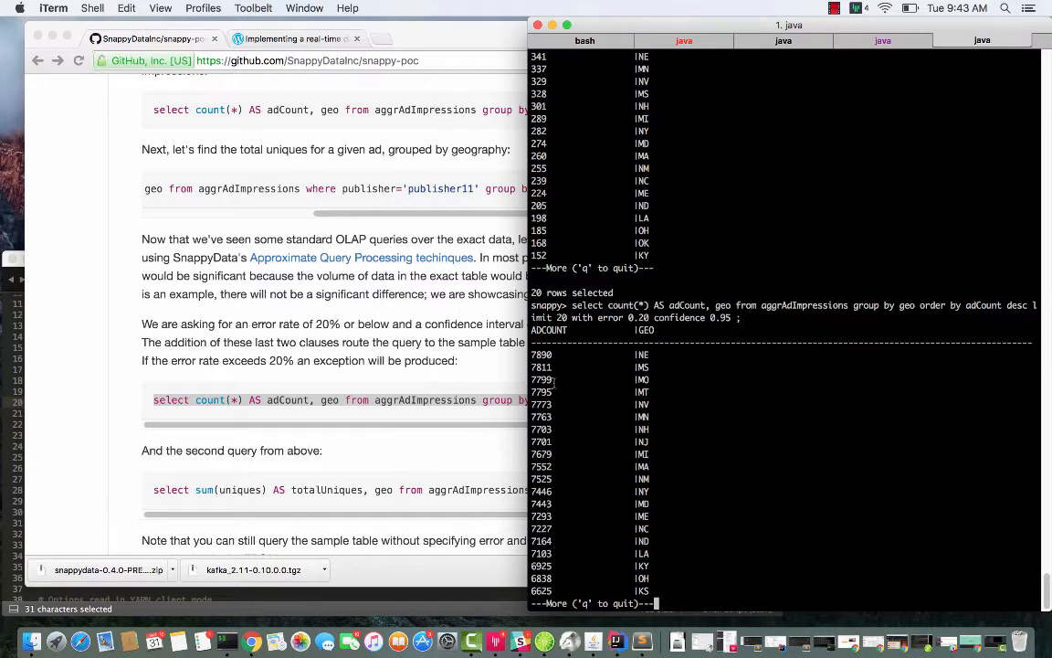
pyautogui.scroll(5, 582, 349)
pyautogui.scroll(-5, 581, 349)
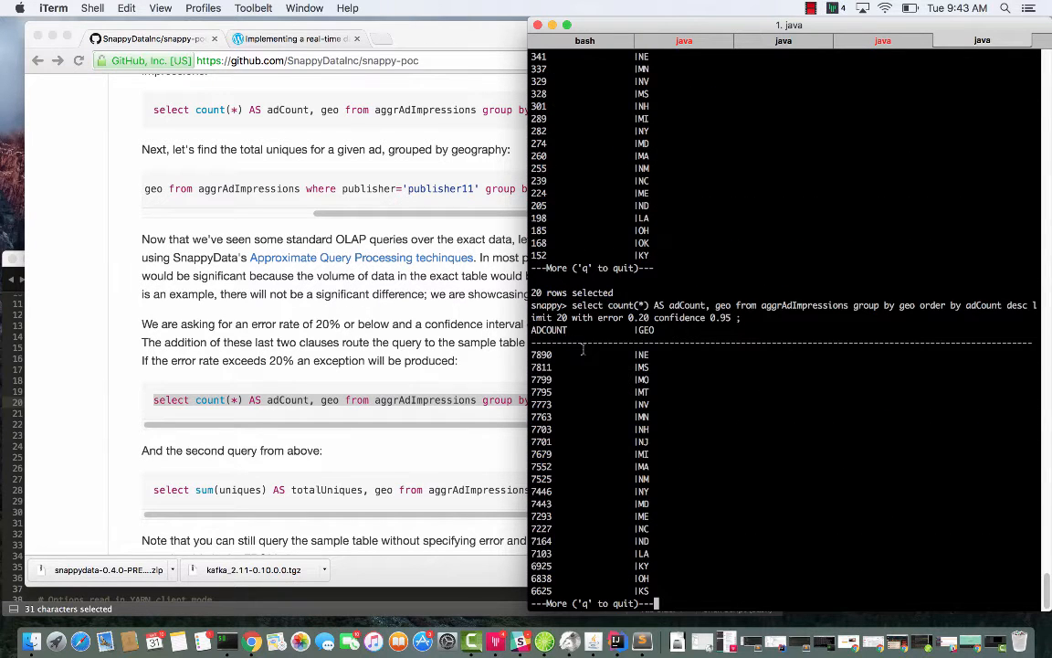
pyautogui.moveTo(533, 357); pyautogui.dragTo(627, 432)
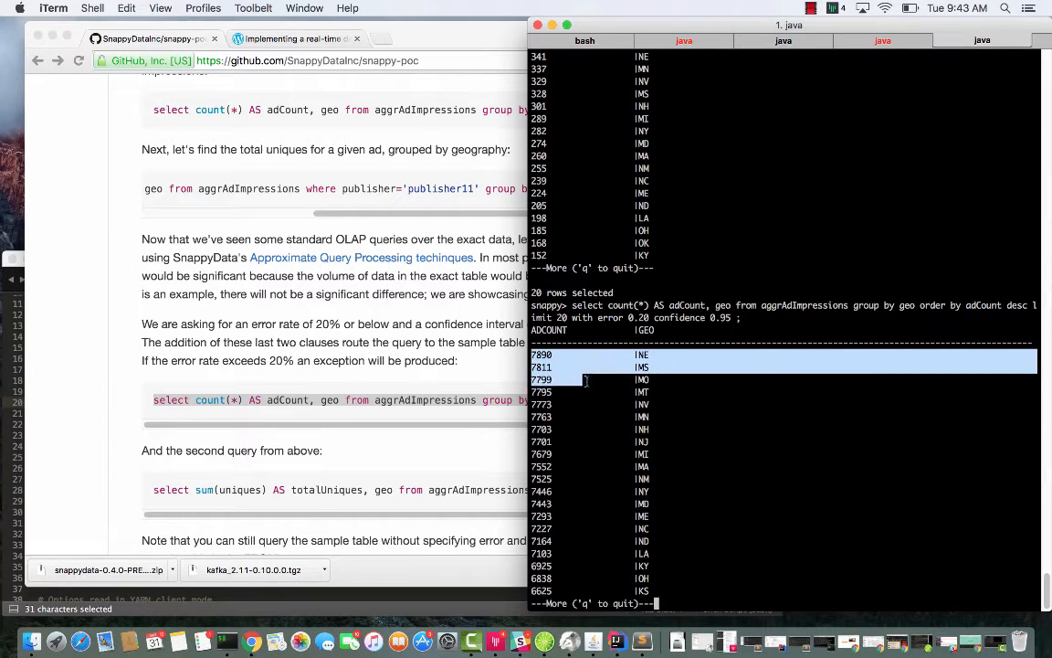
pyautogui.click(559, 386)
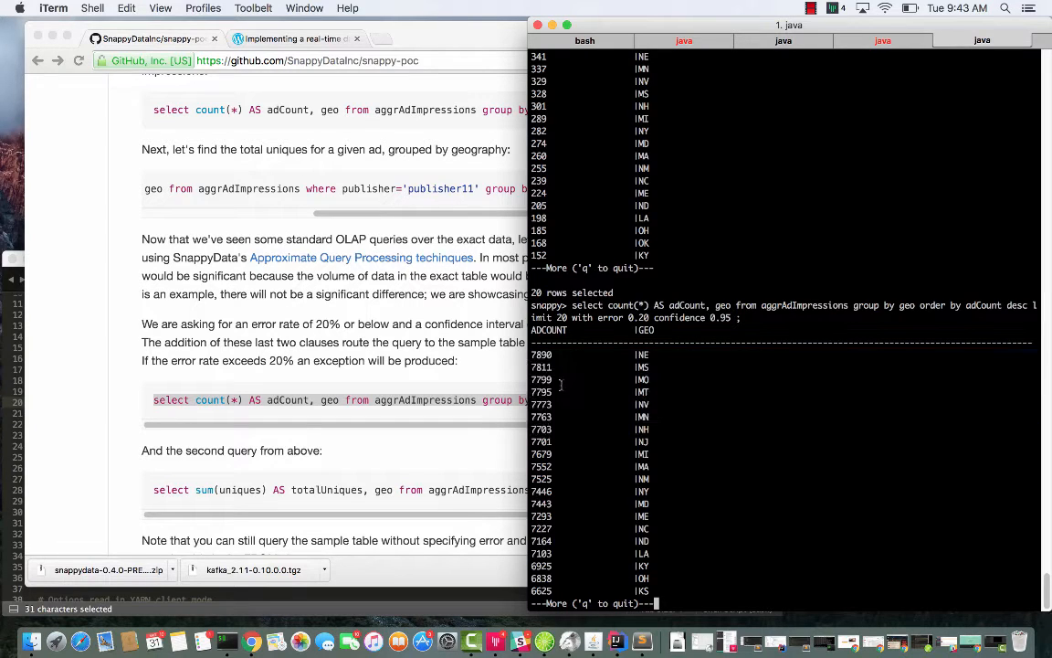
pyautogui.moveTo(545, 358); pyautogui.dragTo(570, 398)
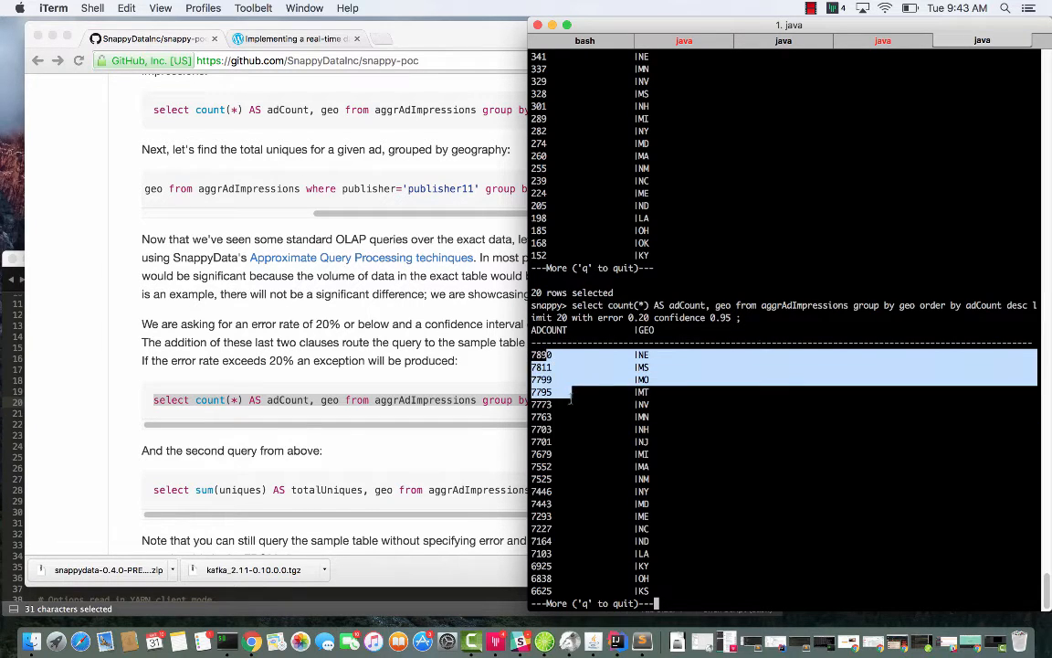
pyautogui.click(570, 399)
# Step: Run the approximate publisher11 total-uniques-by-geography query at error 0.20, confidence 0.95, returning 20 rows
pyautogui.click(395, 315)
pyautogui.scroll(-2, 395, 315)
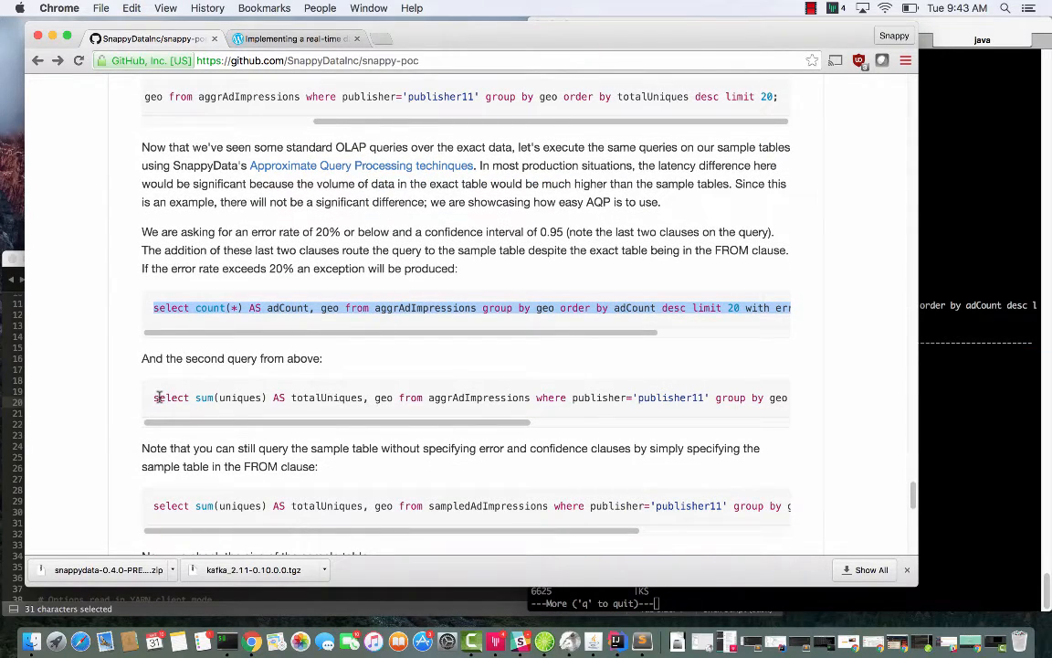
pyautogui.scroll(1, 183, 292)
pyautogui.scroll(2, 180, 215)
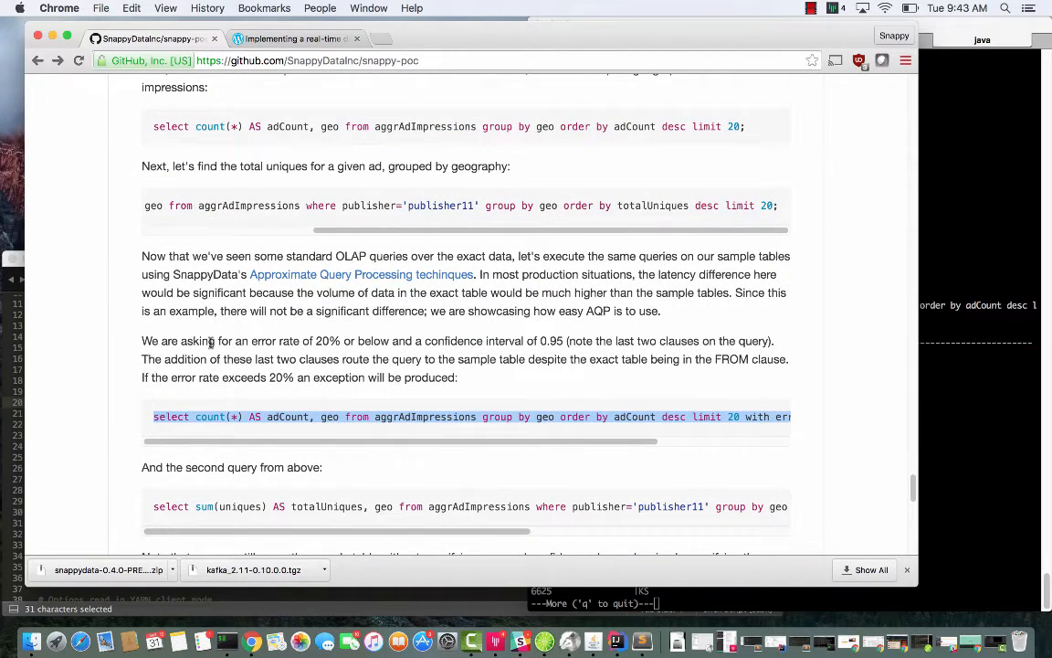
pyautogui.scroll(-2, 212, 342)
pyautogui.moveTo(154, 421); pyautogui.dragTo(568, 455)
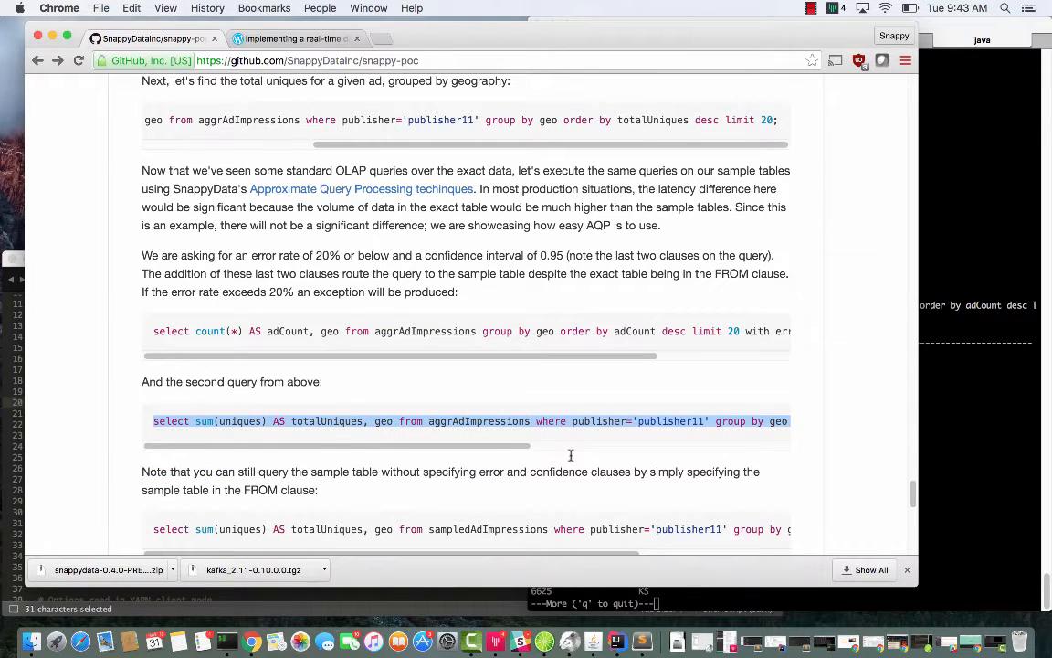
pyautogui.click(1010, 357)
pyautogui.press('q')
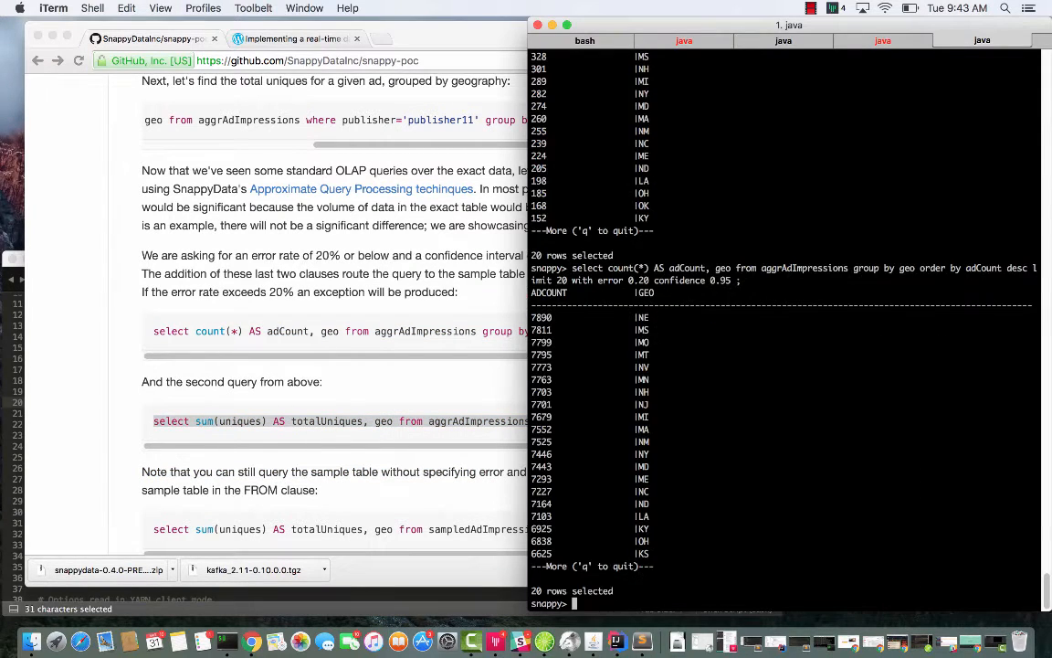
pyautogui.write("select sum(uniques) AS totalUniques, geo from aggrAdImpressions where publisher='publisher11' group by geo order by totalUniques desc limit 20 with error 0.20 confidence 0.95 ;")
pyautogui.press('Return')
pyautogui.press('q')
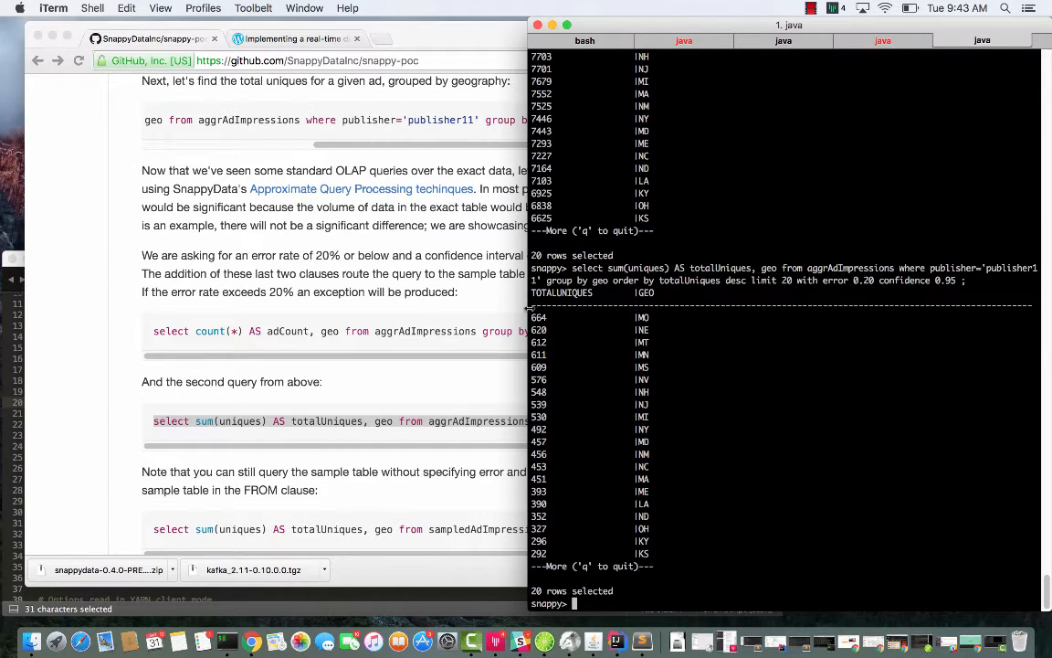
pyautogui.moveTo(532, 291); pyautogui.dragTo(543, 354)
pyautogui.click(348, 345)
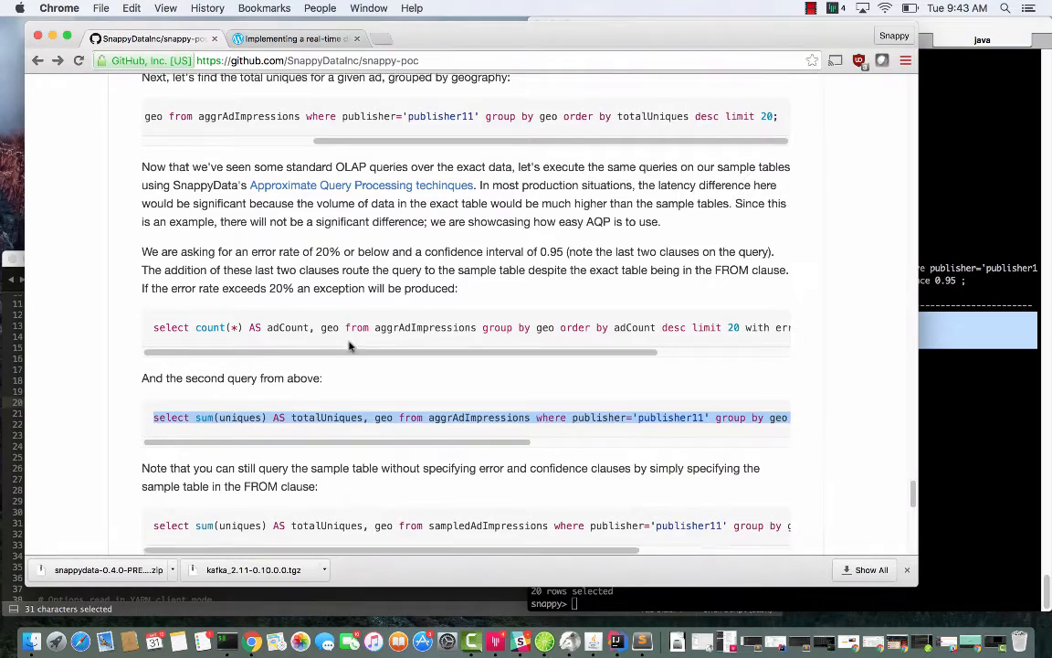
pyautogui.scroll(-2, 348, 346)
pyautogui.scroll(-1, 348, 345)
pyautogui.scroll(-1, 348, 344)
pyautogui.scroll(-1, 348, 342)
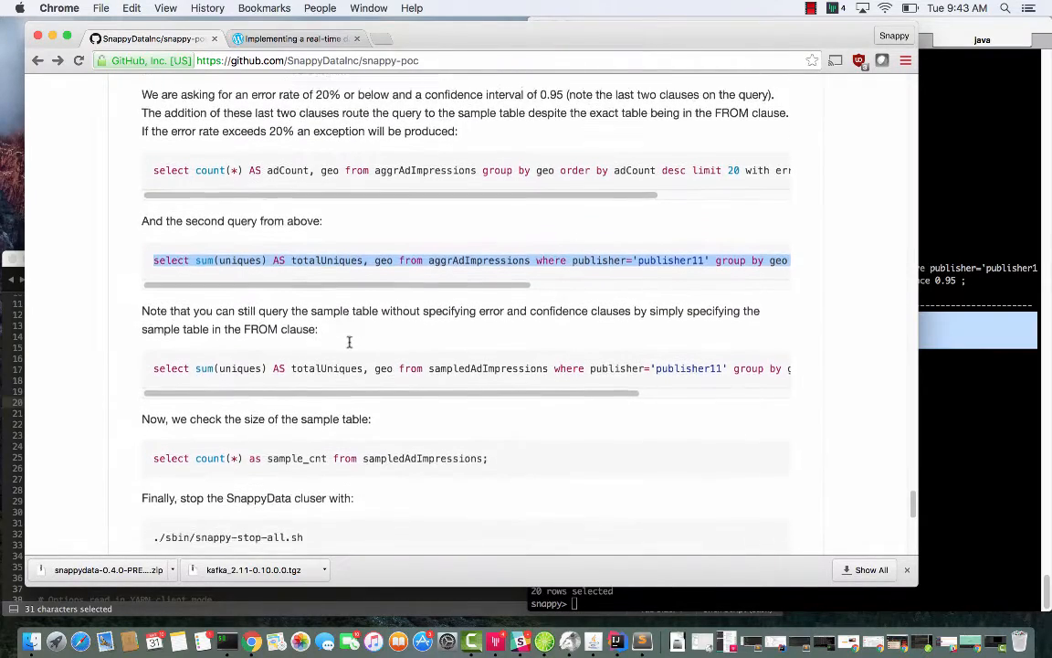
pyautogui.scroll(-1, 348, 341)
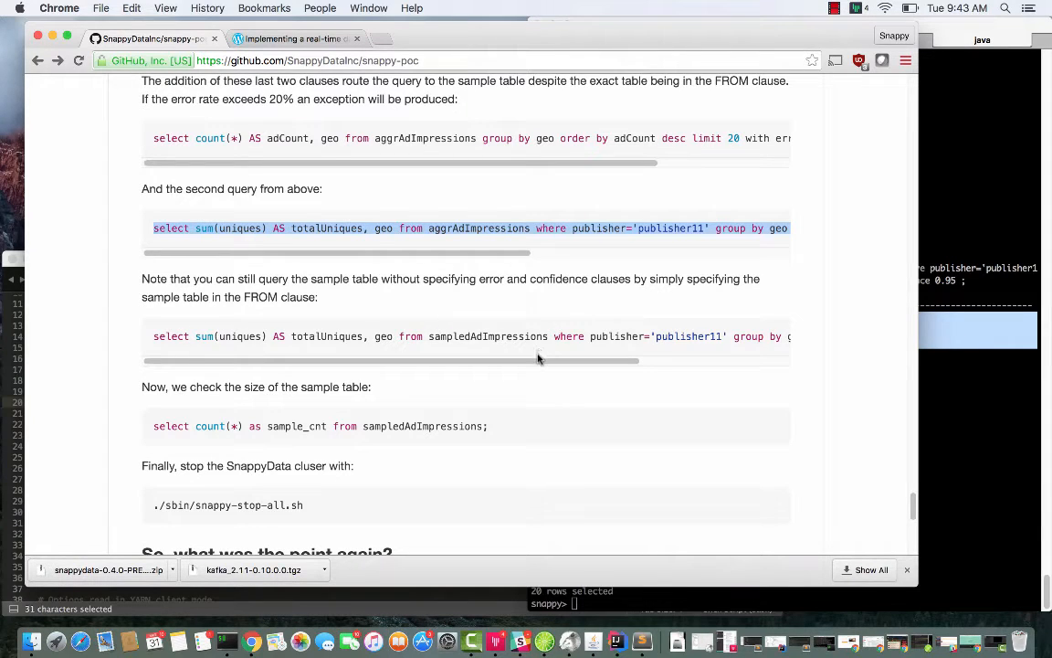
pyautogui.moveTo(544, 360)
pyautogui.mouseDown()
pyautogui.moveTo(701, 371)
pyautogui.moveTo(491, 364)
pyautogui.mouseUp()
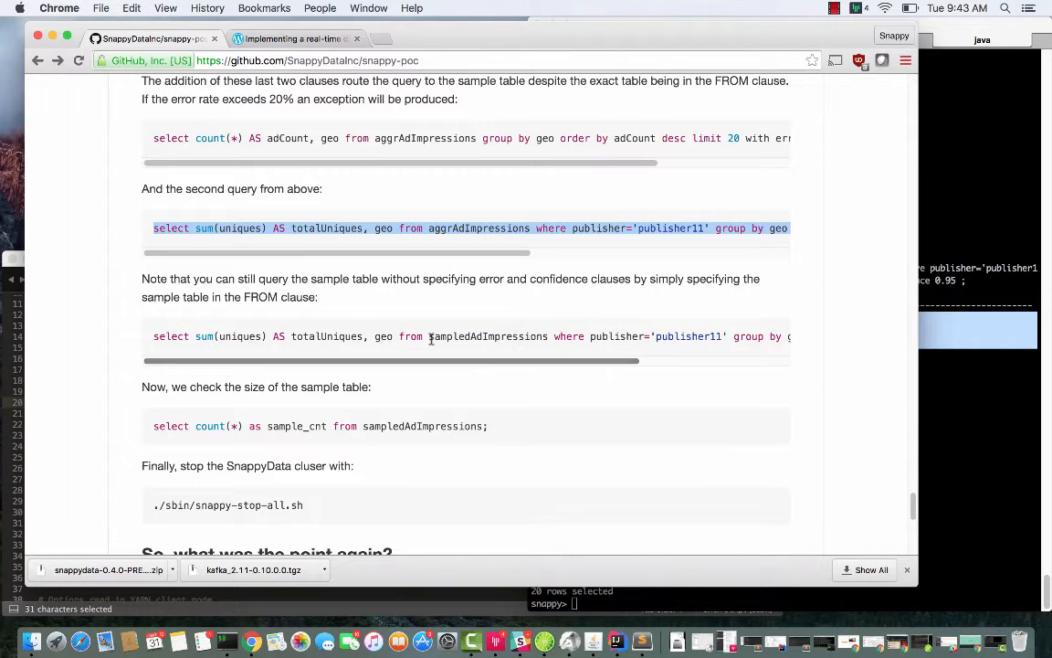
# Step: Run the publisher11 uniques query reading directly from sampledAdImpressions and highlight the table name
pyautogui.moveTo(438, 337); pyautogui.dragTo(399, 337)
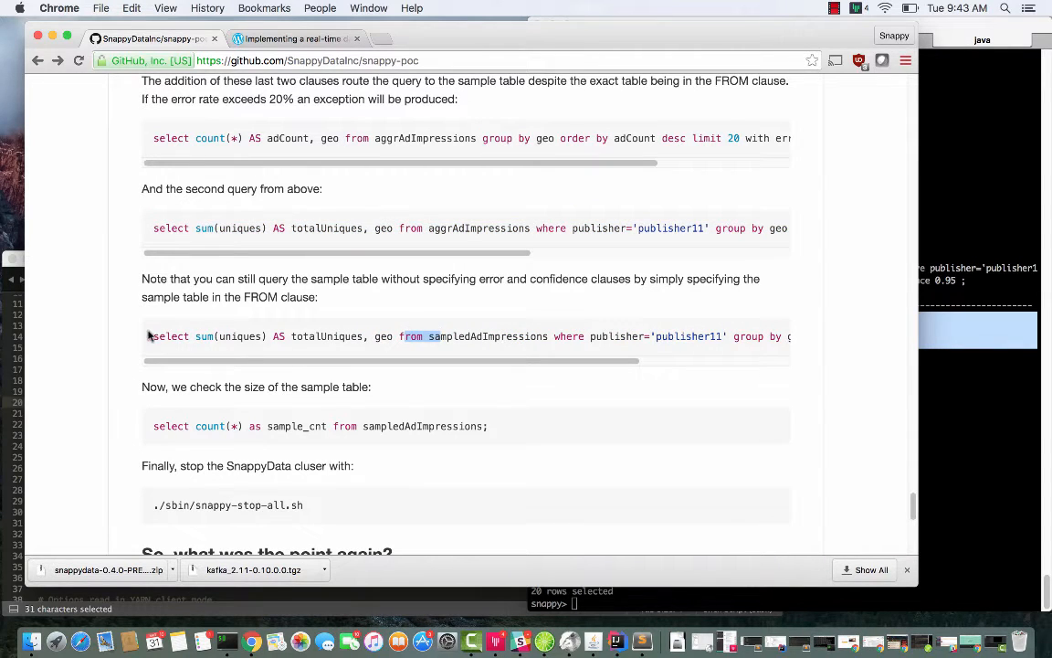
pyautogui.tripleClick(190, 340)
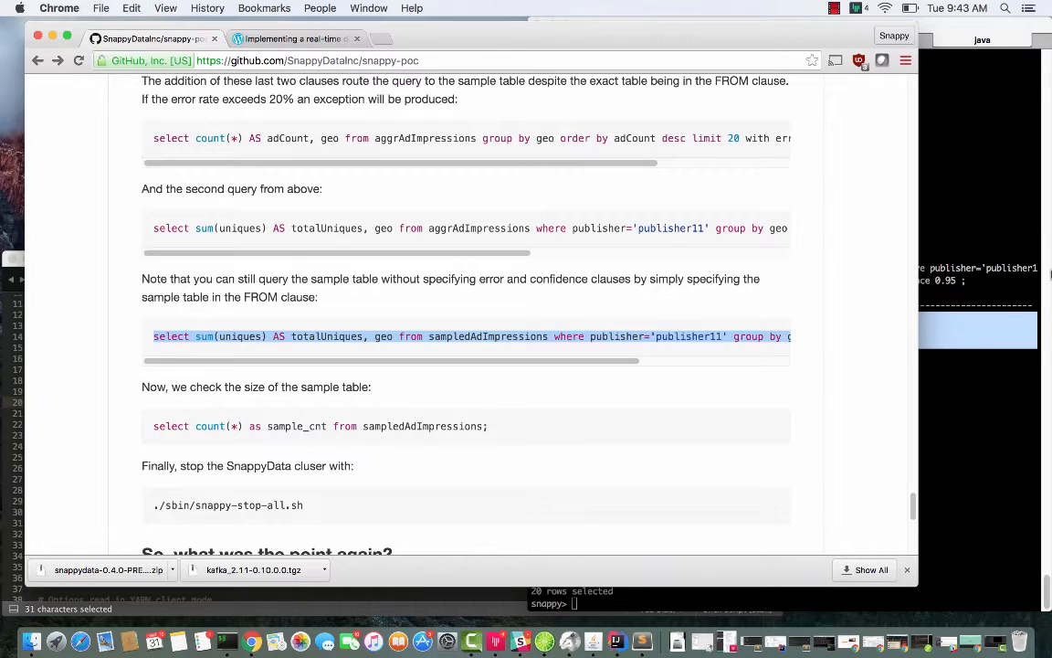
pyautogui.click(933, 418)
pyautogui.write("select sum(uniques) AS totalUniques, geo from sampledAdImpressions where publisher='publisher11' group by geo order by totalUniques desc;")
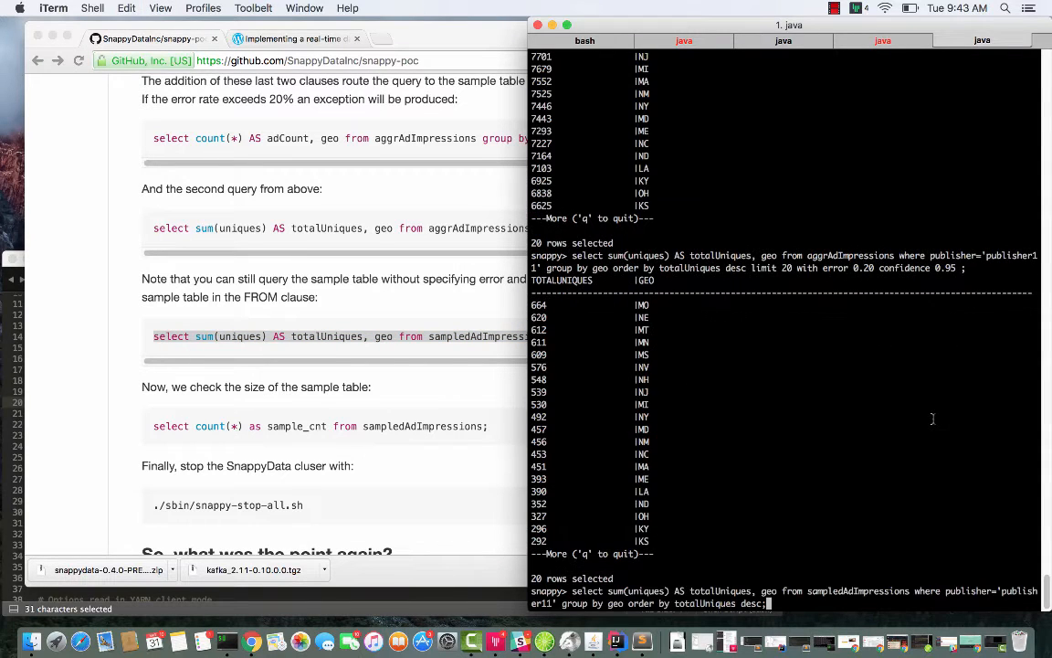
pyautogui.press('Return')
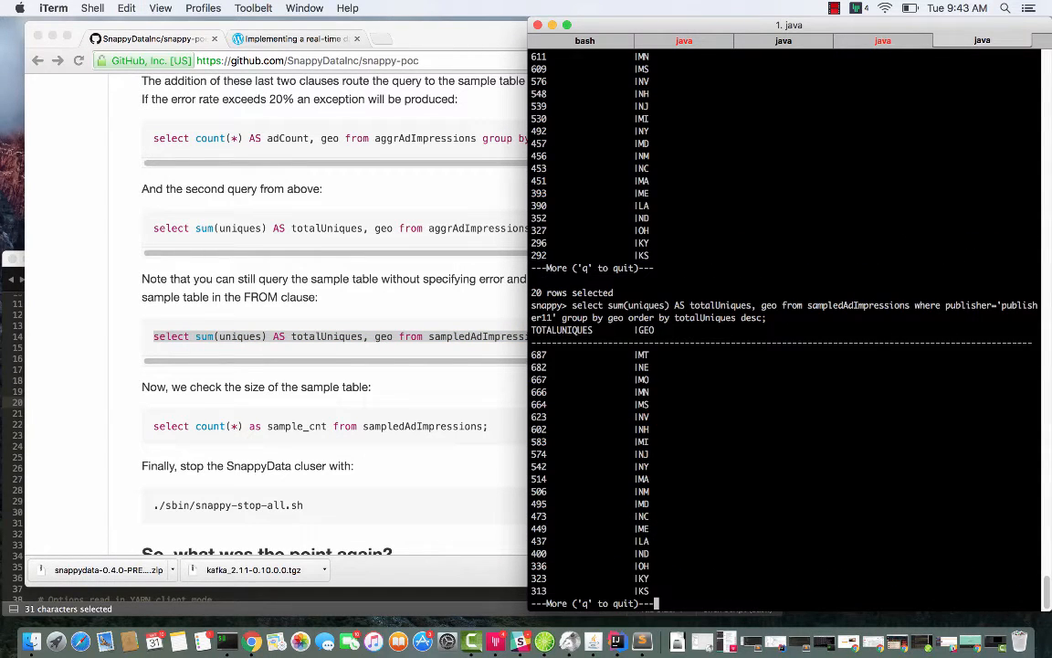
pyautogui.moveTo(807, 305); pyautogui.dragTo(909, 305)
pyautogui.press('super+Tab')
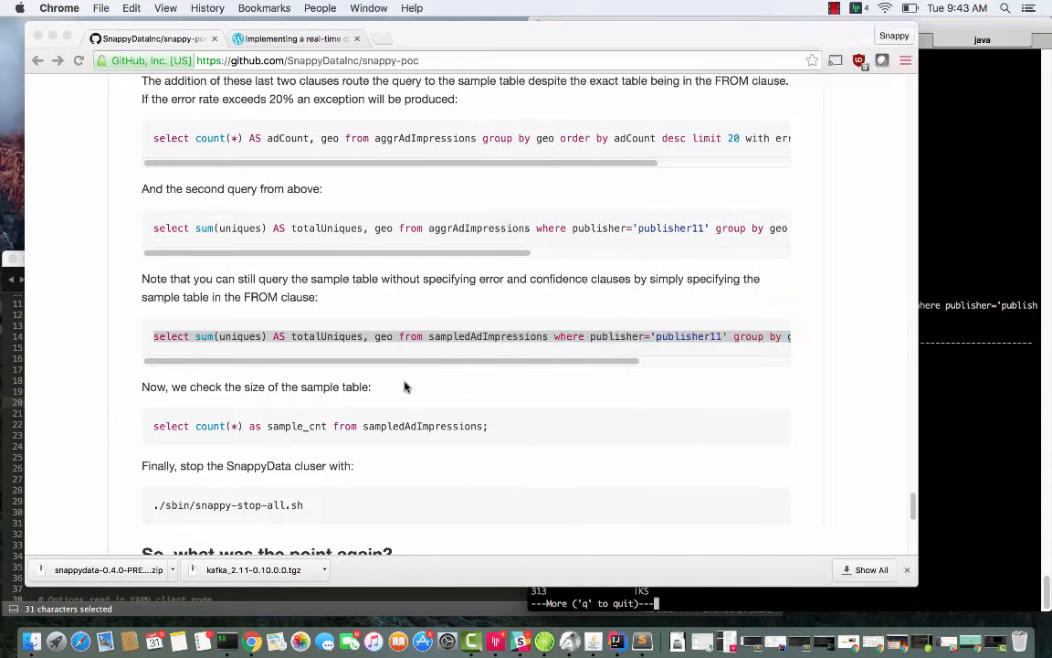
pyautogui.scroll(-1, 403, 387)
pyautogui.moveTo(500, 380); pyautogui.dragTo(154, 369)
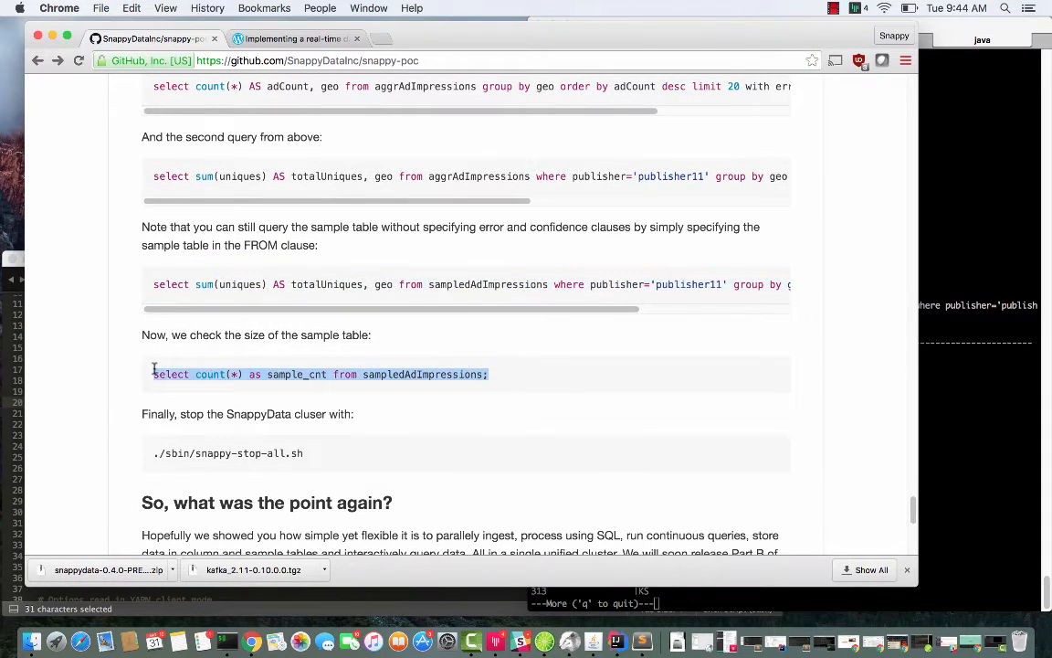
# Step: Run the sample_cnt query on sampledAdImpressions, showing 99103 rows
pyautogui.press('super+c')
pyautogui.click(976, 375)
pyautogui.press('Return')
pyautogui.press('Return')
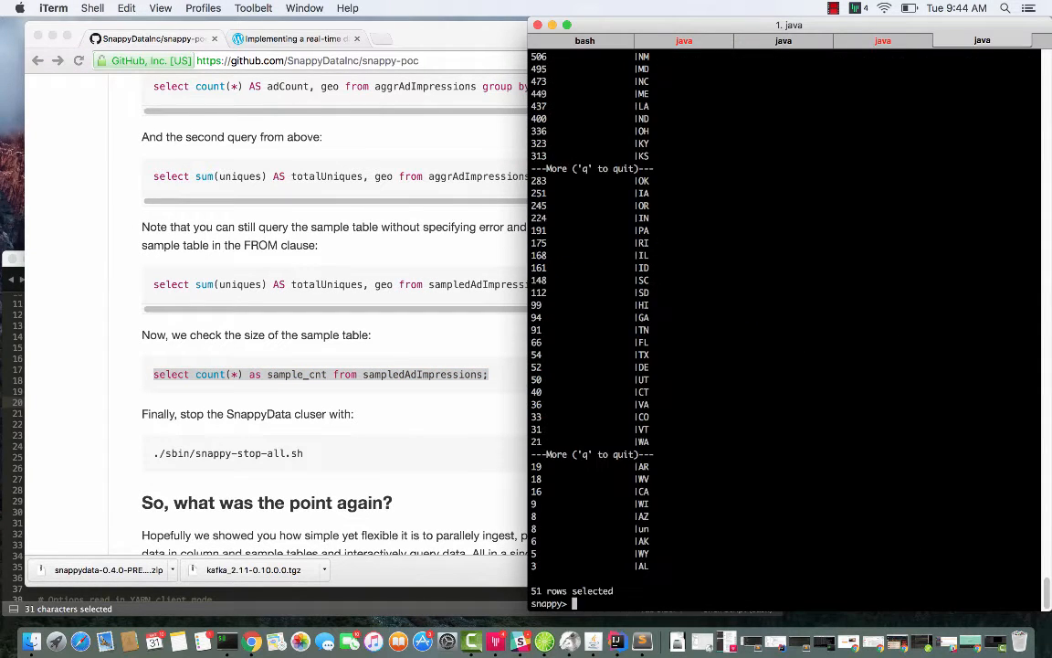
pyautogui.press('super+v')
pyautogui.press('Return')
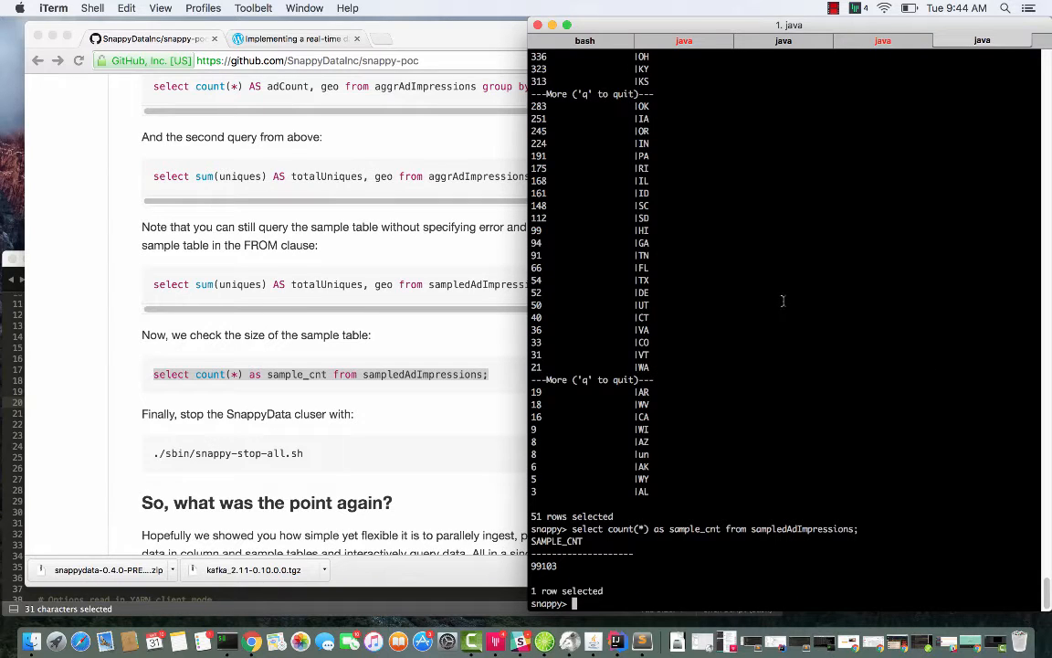
pyautogui.doubleClick(548, 566)
# Step: Select the cluster stop command in the README and return to the shell
pyautogui.click(413, 425)
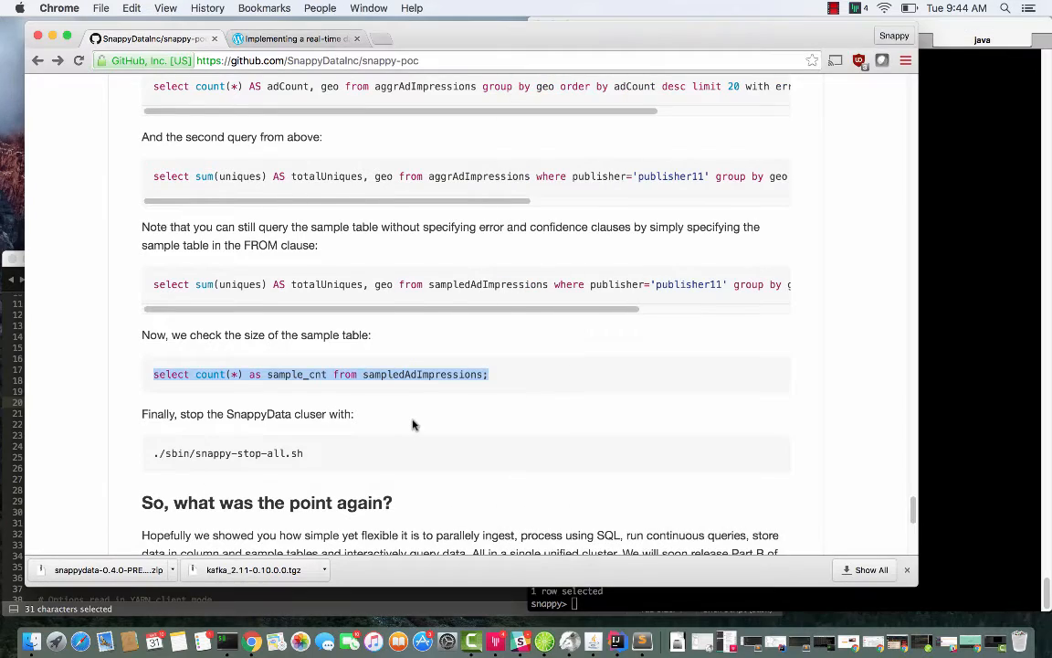
pyautogui.scroll(-2, 408, 365)
pyautogui.scroll(2, 407, 366)
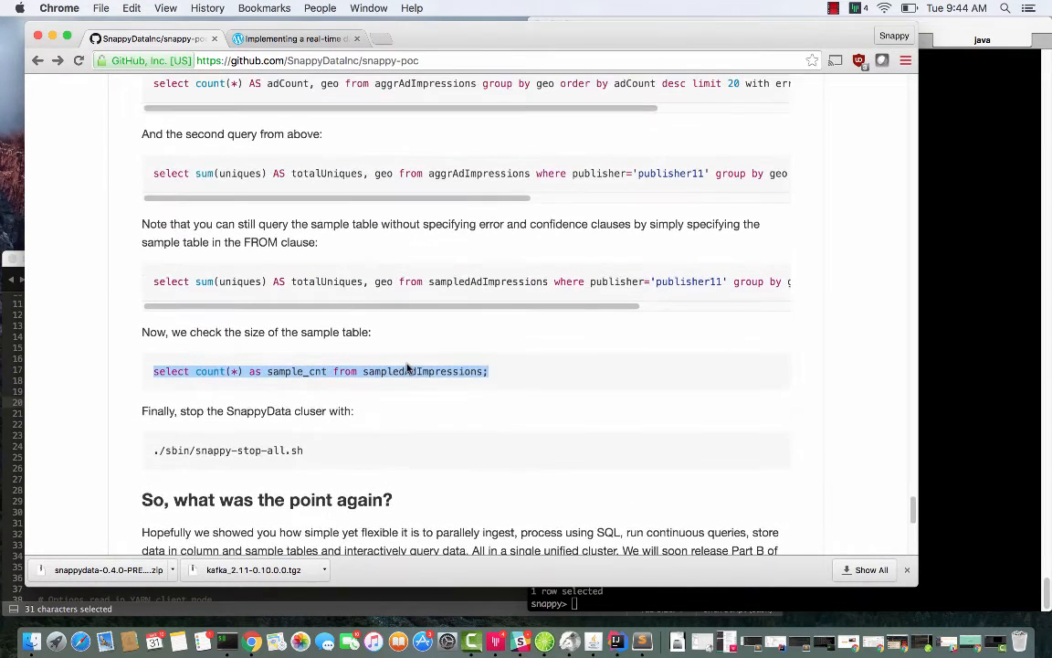
pyautogui.scroll(-2, 408, 368)
pyautogui.scroll(-2, 311, 302)
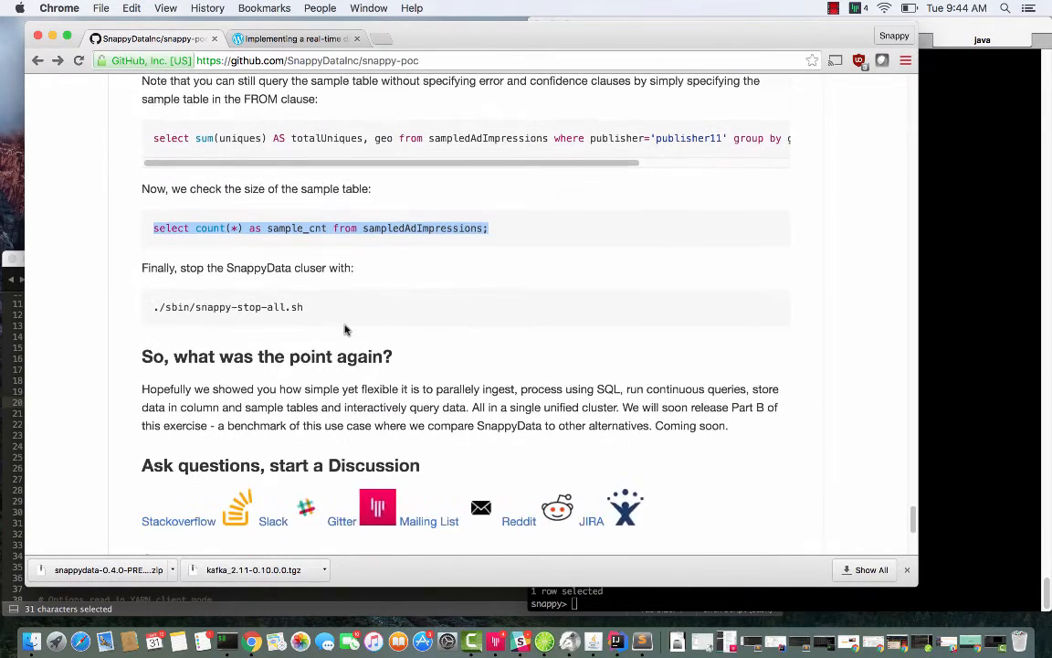
pyautogui.moveTo(320, 305); pyautogui.dragTo(201, 296)
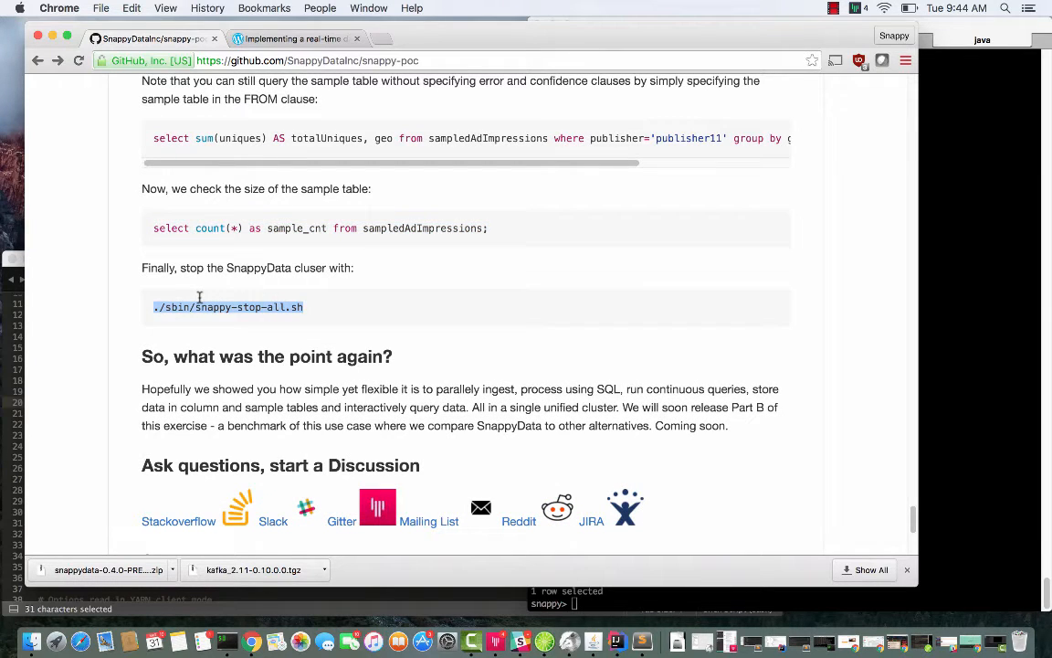
pyautogui.click(923, 237)
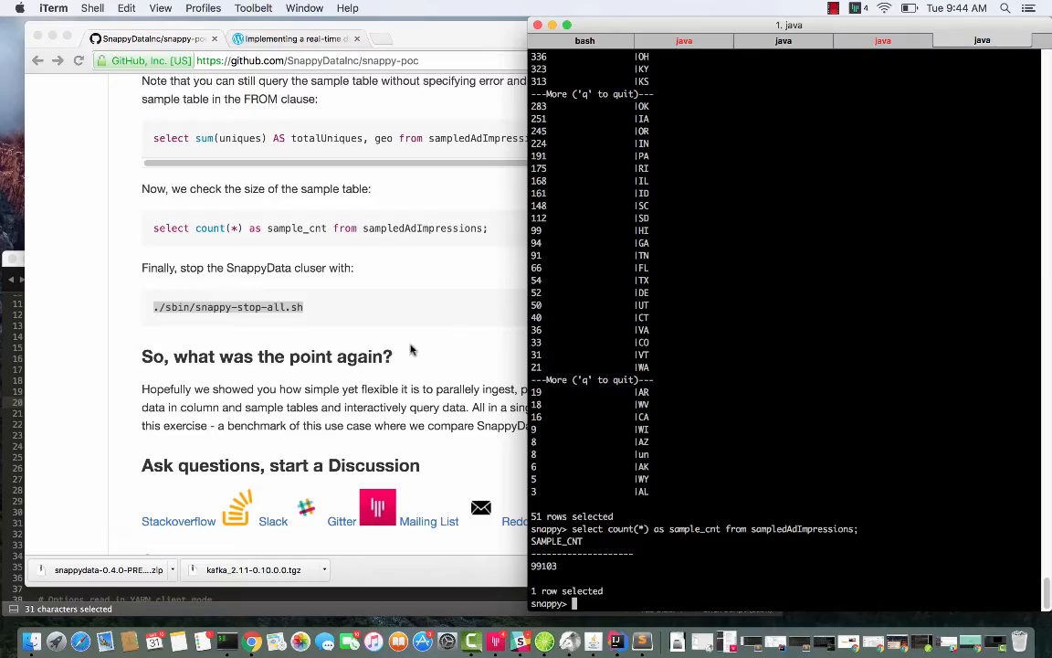
# Step: View SnappySQLLogAggregator.scala on GitHub and go back to the snappy-poc README
pyautogui.click(370, 310)
pyautogui.scroll(5, 404, 352)
pyautogui.scroll(5, 403, 349)
pyautogui.scroll(5, 403, 349)
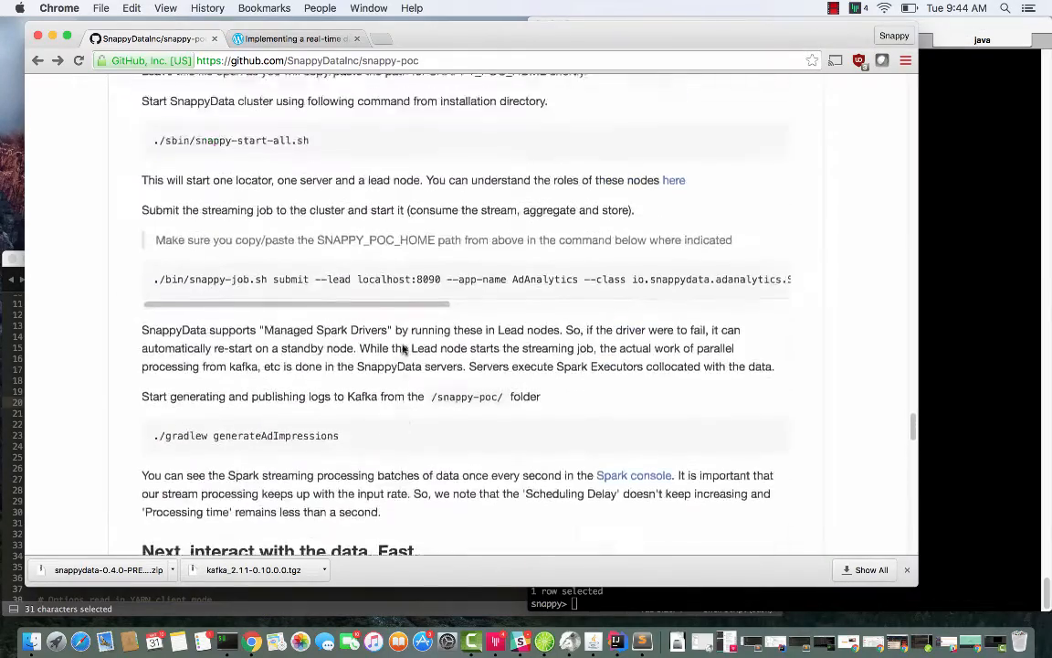
pyautogui.scroll(5, 403, 349)
pyautogui.scroll(5, 403, 349)
pyautogui.scroll(3, 402, 349)
pyautogui.scroll(5, 403, 349)
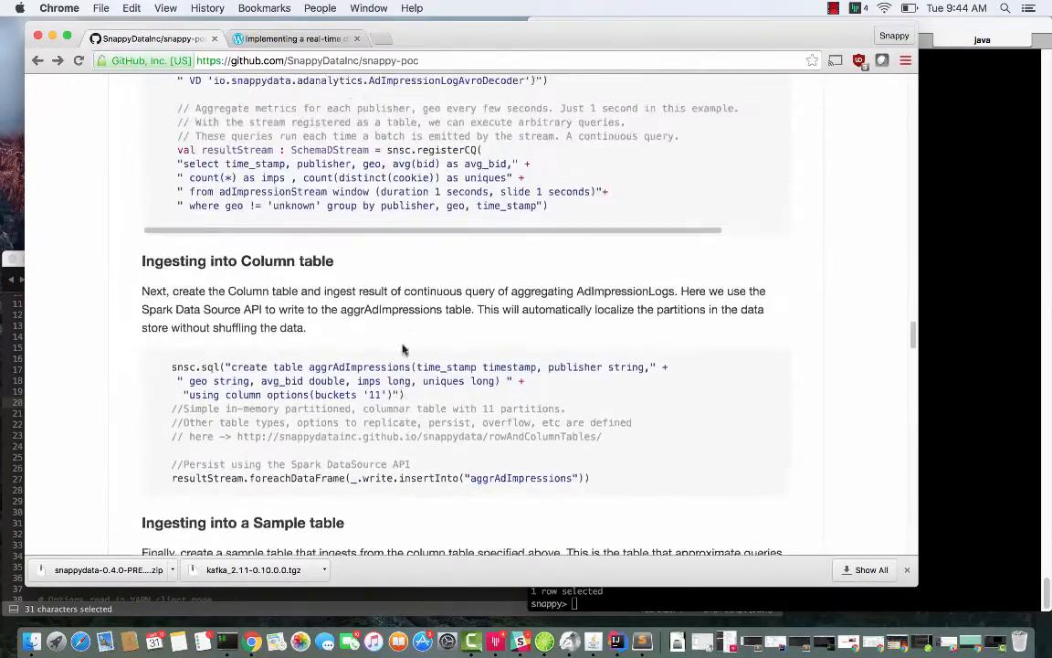
pyautogui.scroll(5, 403, 349)
pyautogui.scroll(5, 403, 349)
pyautogui.scroll(2, 404, 349)
pyautogui.scroll(2, 404, 350)
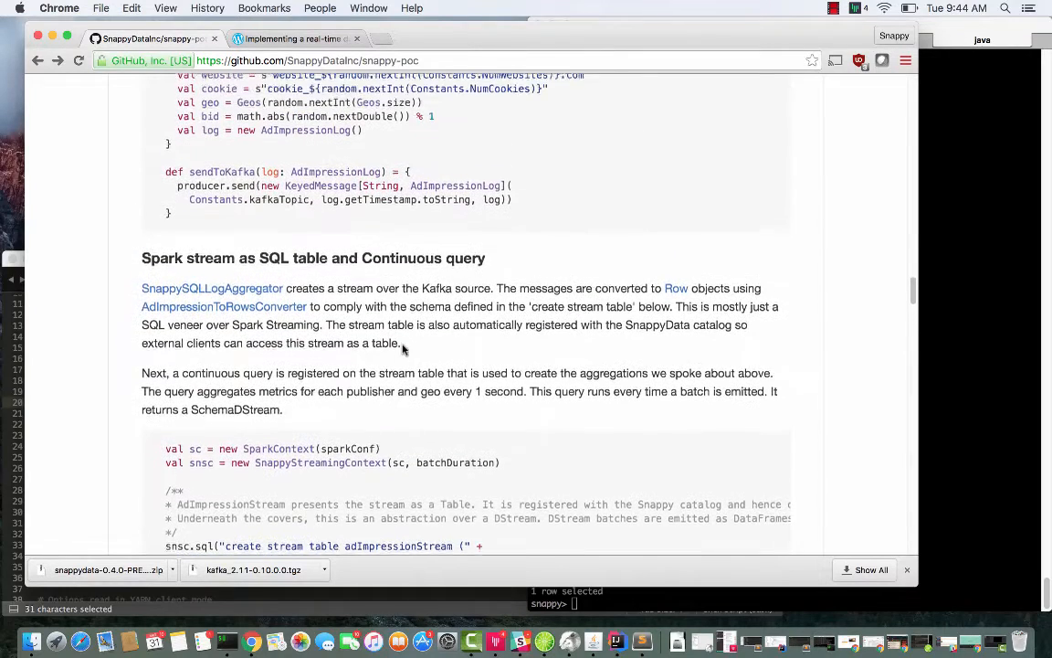
pyautogui.click(238, 294)
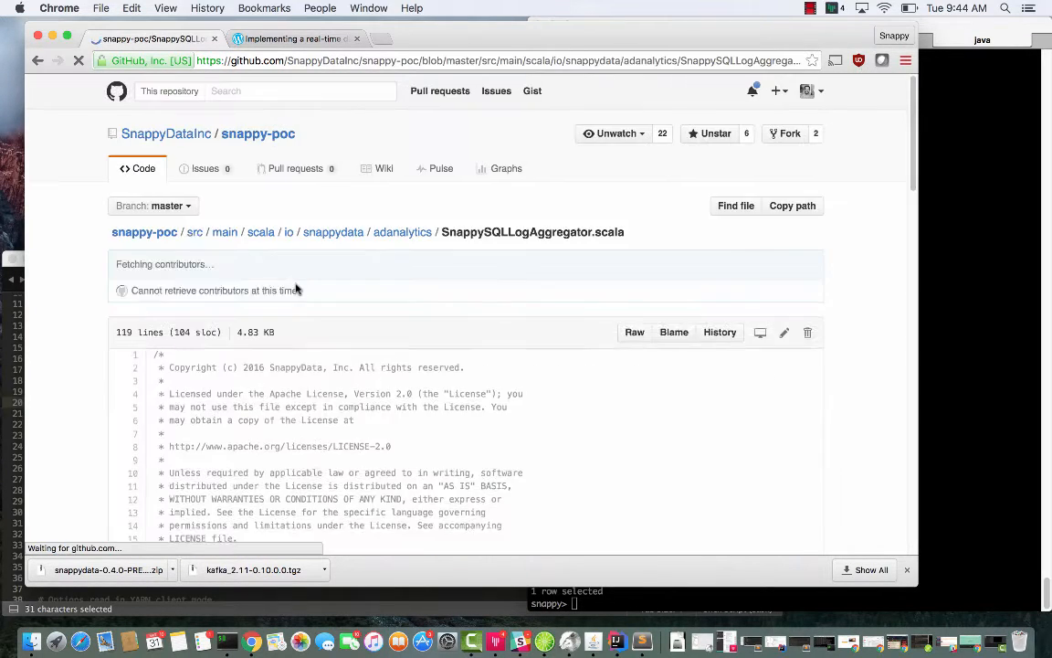
pyautogui.scroll(-5, 295, 286)
pyautogui.scroll(-3, 296, 287)
pyautogui.scroll(-1, 296, 287)
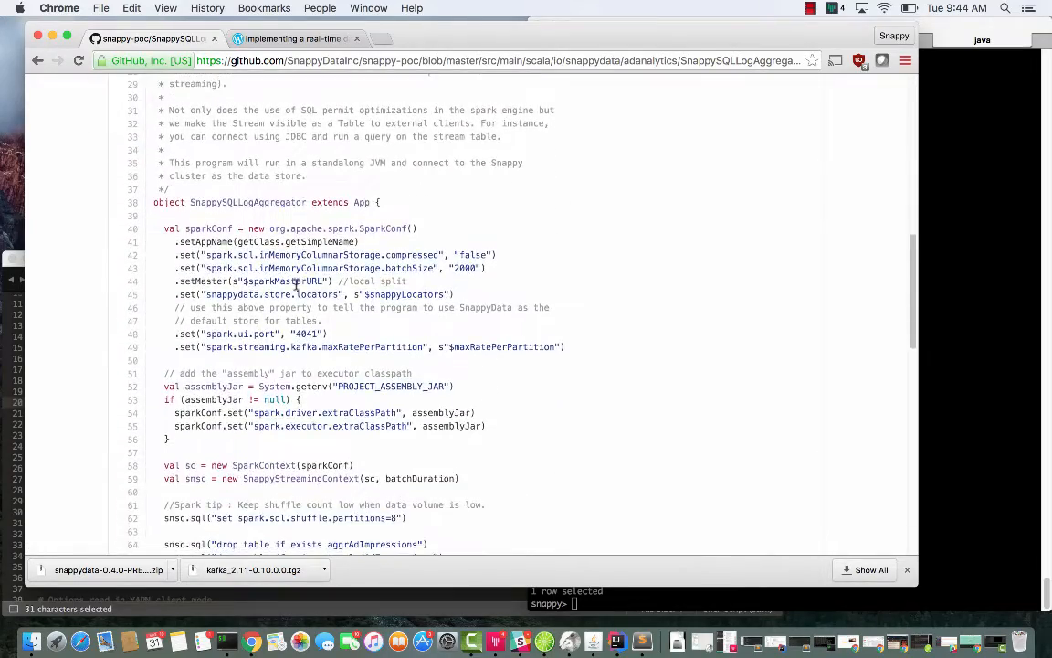
pyautogui.scroll(-4, 296, 284)
pyautogui.scroll(-3, 296, 284)
pyautogui.scroll(-3, 296, 284)
pyautogui.scroll(-3, 296, 284)
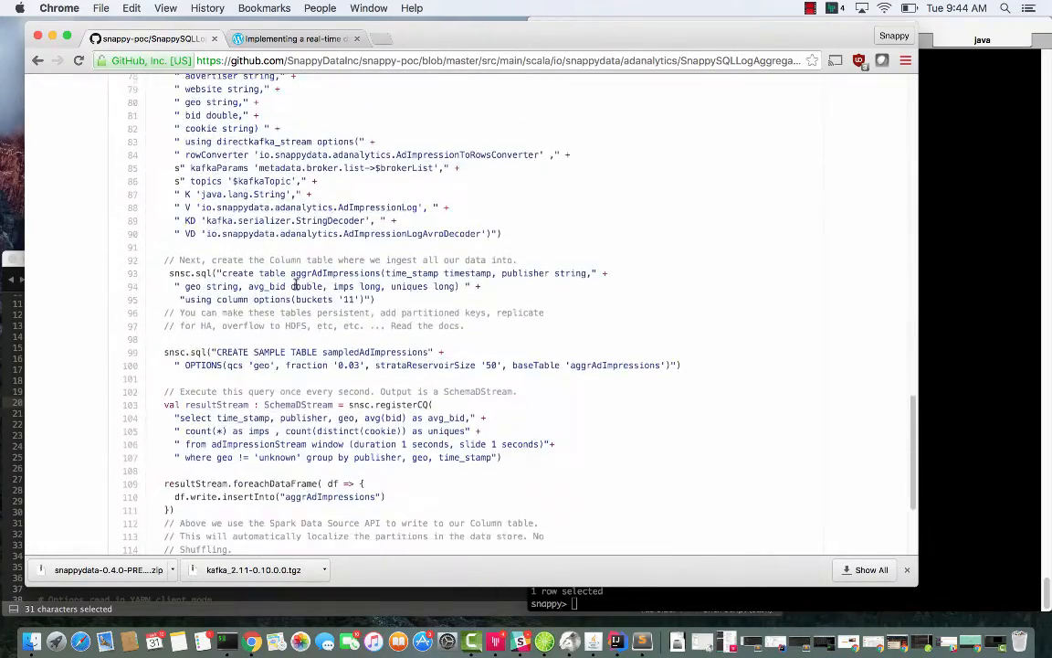
pyautogui.scroll(-3, 296, 284)
pyautogui.scroll(-2, 296, 284)
pyautogui.scroll(2, 296, 284)
pyautogui.scroll(4, 296, 284)
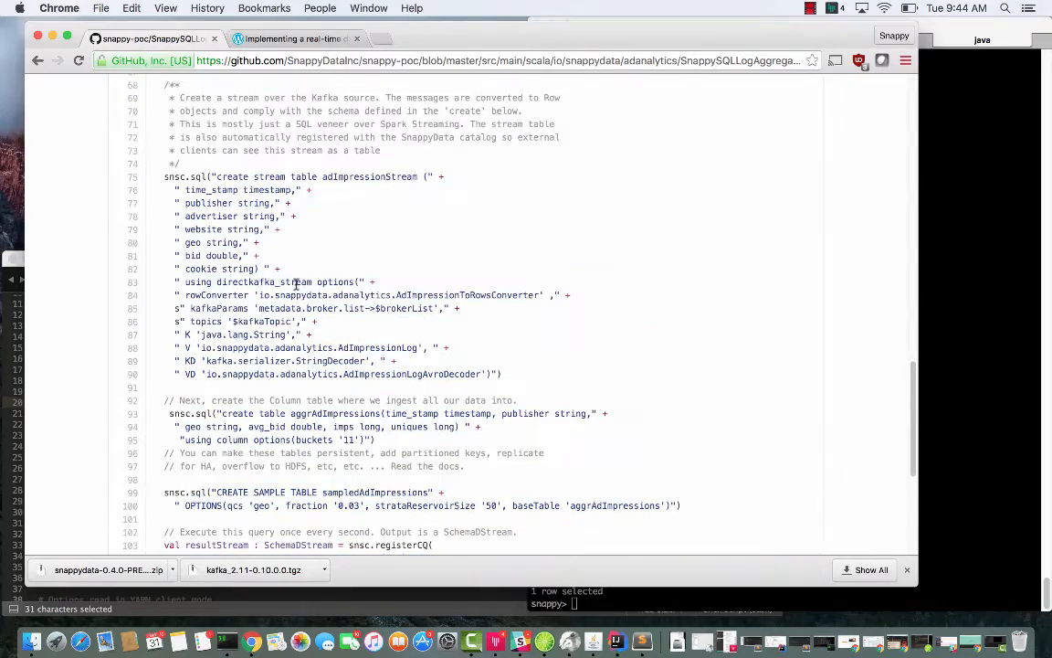
pyautogui.scroll(-2, 293, 284)
pyautogui.scroll(-3, 293, 284)
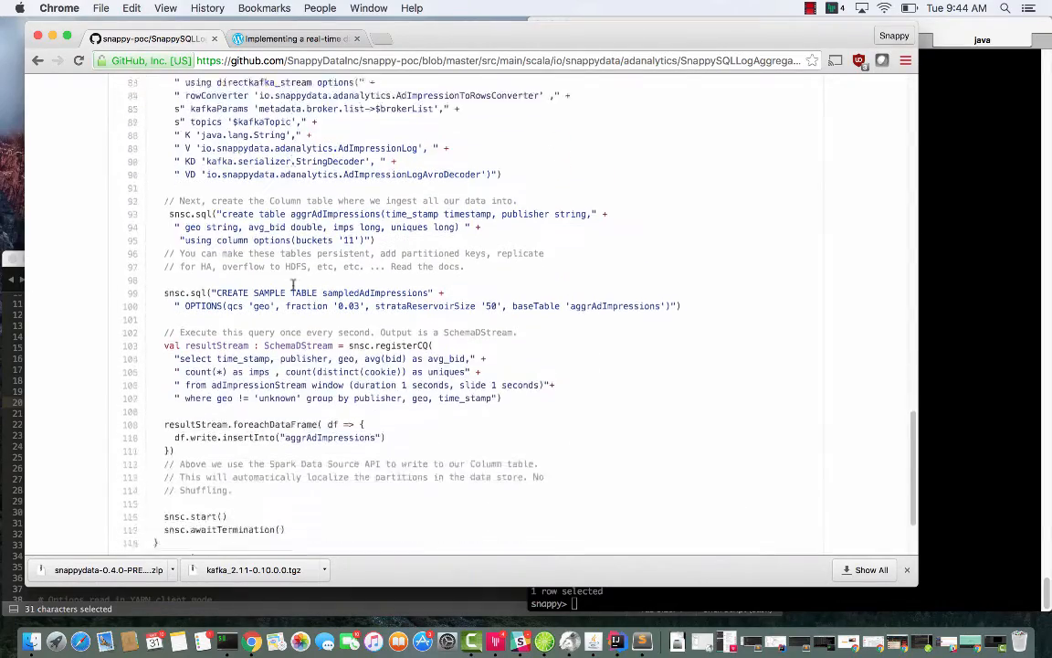
pyautogui.scroll(-2, 293, 284)
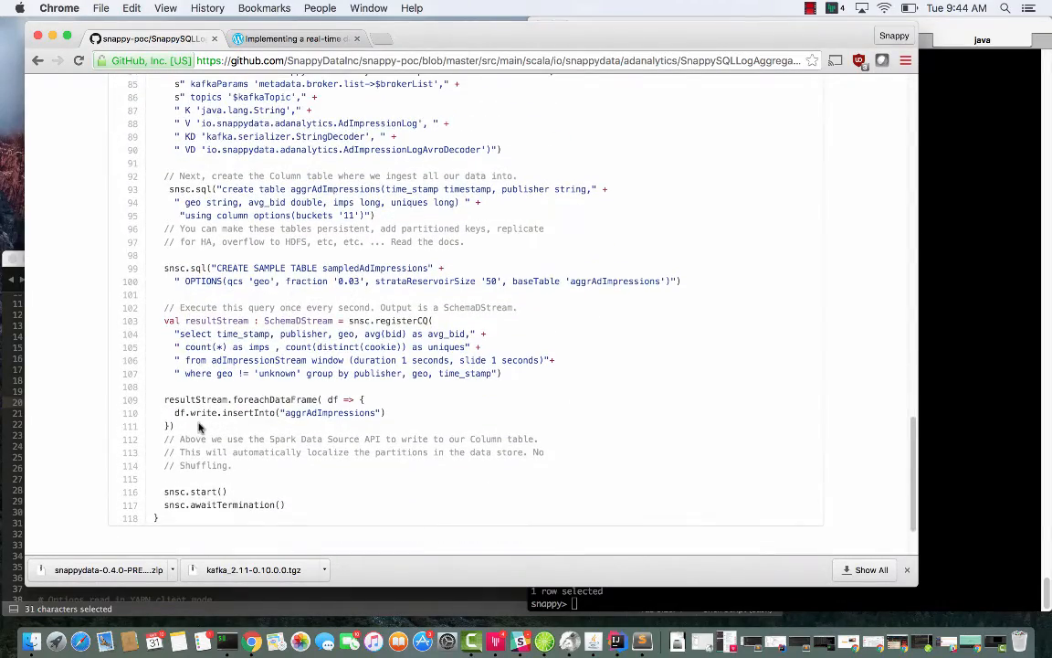
pyautogui.scroll(5, 199, 426)
pyautogui.scroll(4, 199, 426)
pyautogui.scroll(3, 196, 422)
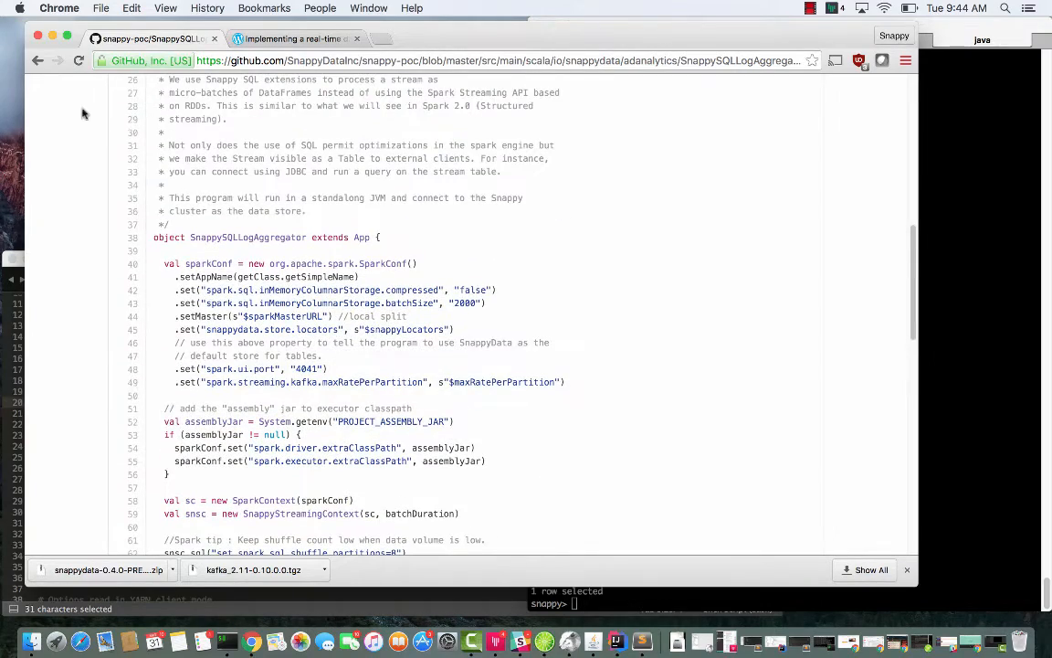
pyautogui.click(37, 60)
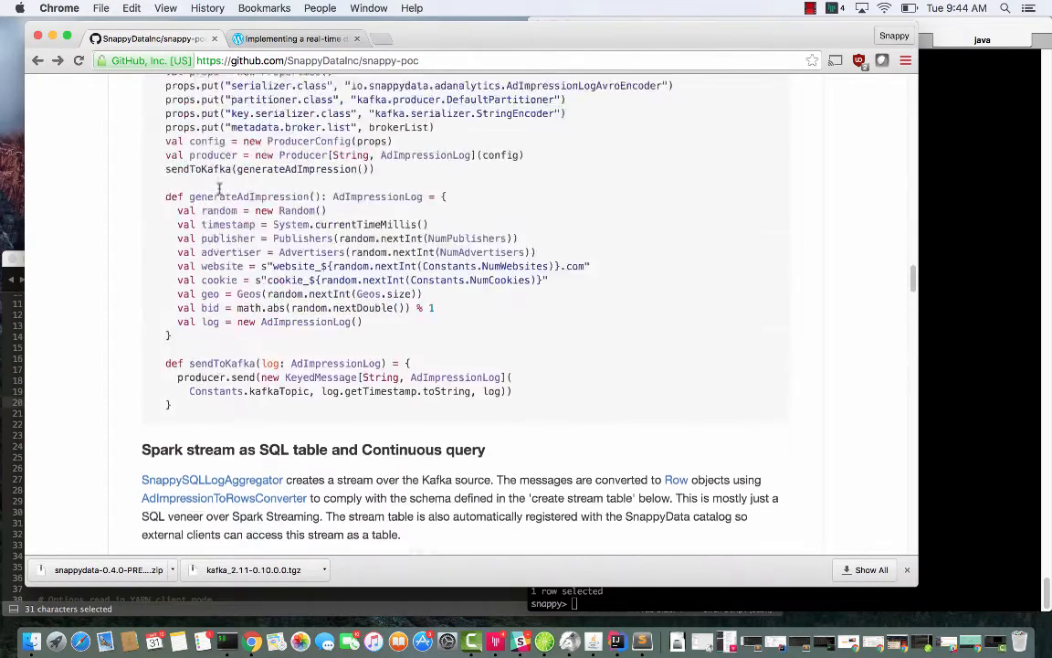
pyautogui.scroll(4, 220, 189)
# Step: View the SnappyAPILogAggregator.scala source from the Code highlights list
pyautogui.click(206, 264)
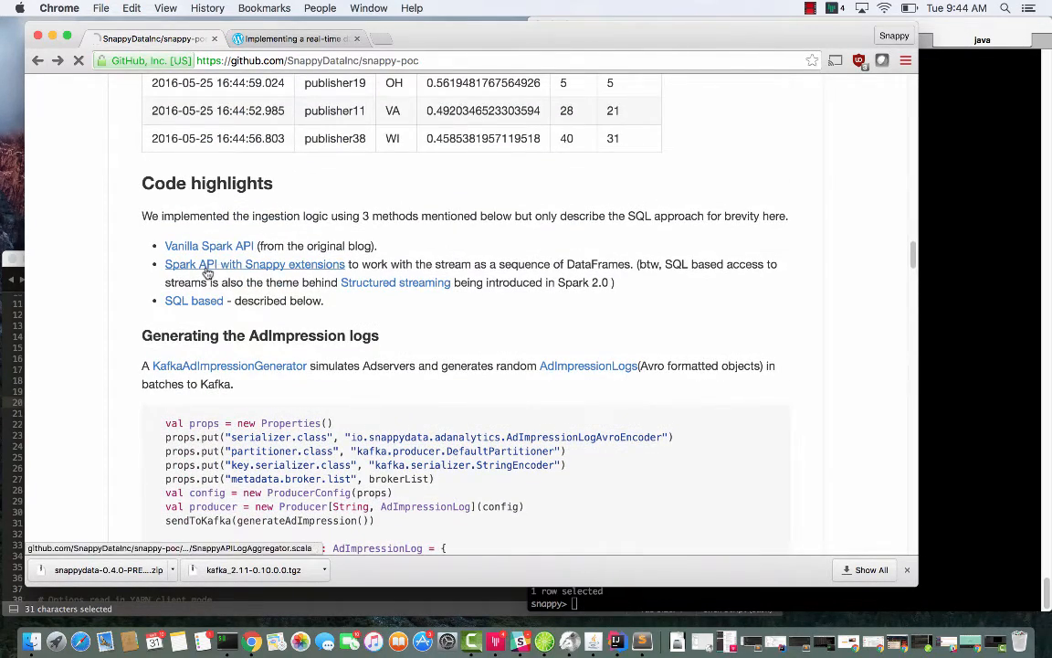
pyautogui.scroll(-3, 293, 257)
pyautogui.scroll(-2, 293, 258)
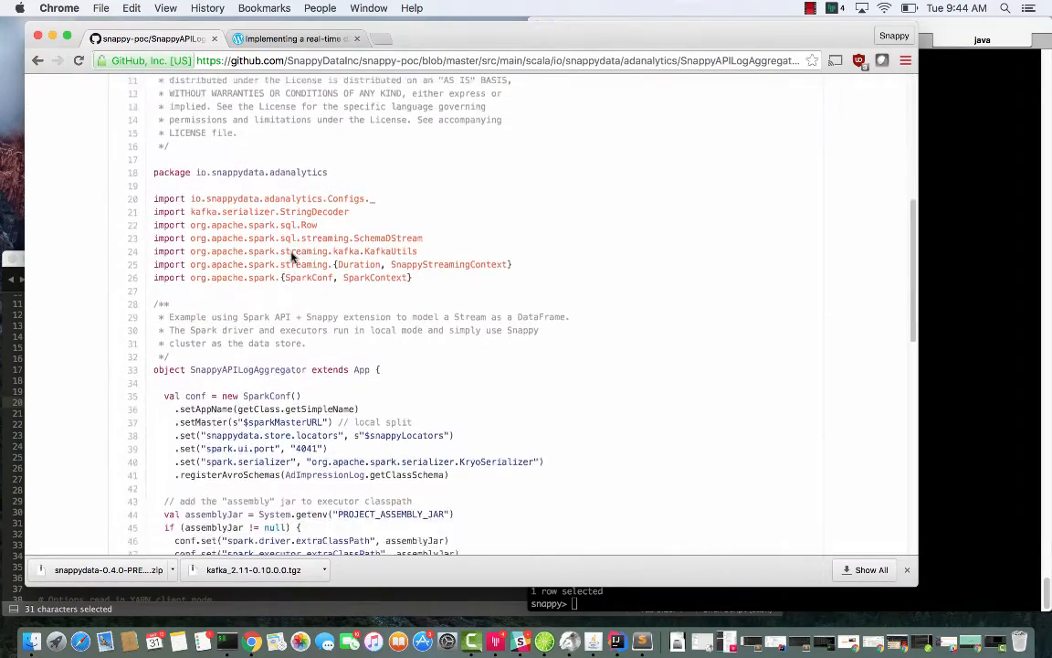
pyautogui.scroll(-2, 292, 256)
pyautogui.scroll(-1, 292, 254)
pyautogui.scroll(-2, 292, 256)
pyautogui.scroll(-1, 293, 256)
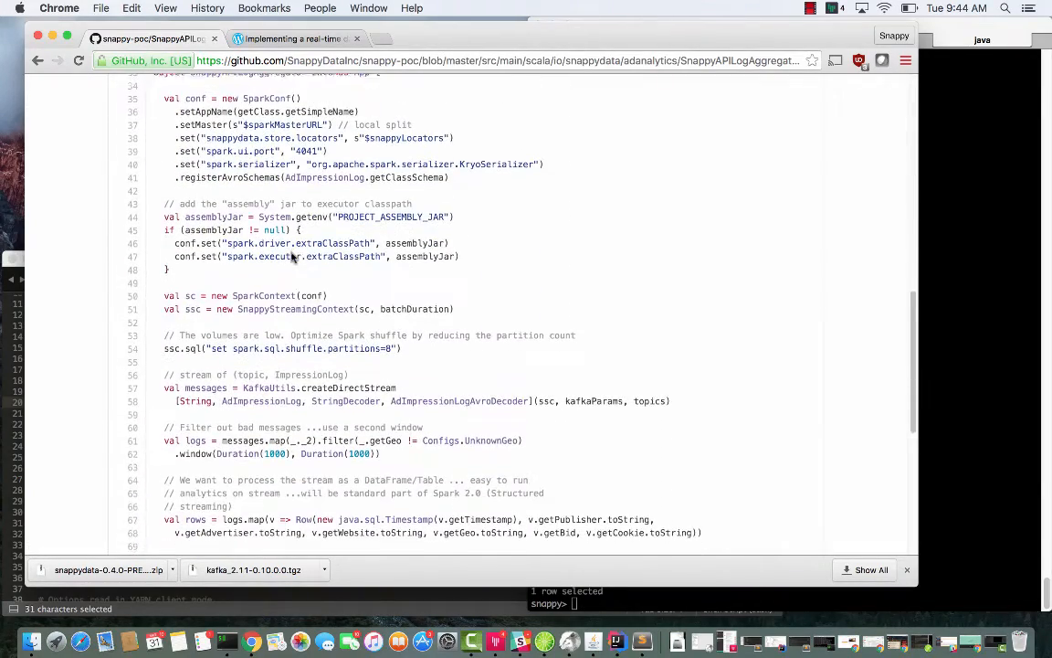
pyautogui.scroll(-2, 292, 257)
pyautogui.scroll(-1, 292, 256)
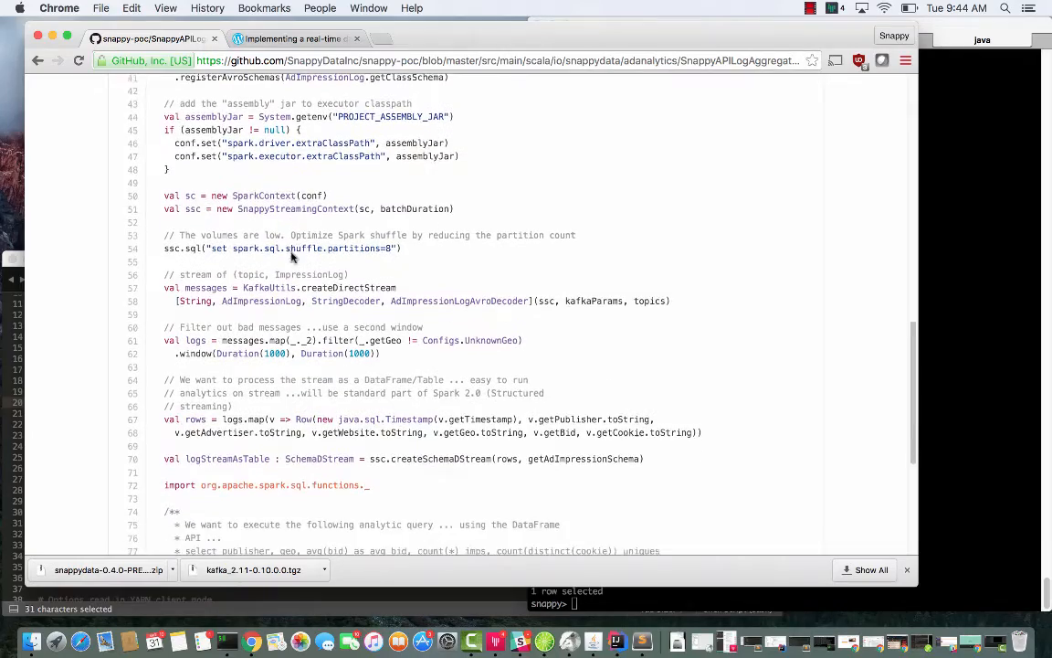
pyautogui.scroll(-2, 293, 252)
pyautogui.scroll(-2, 293, 254)
pyautogui.scroll(-1, 292, 254)
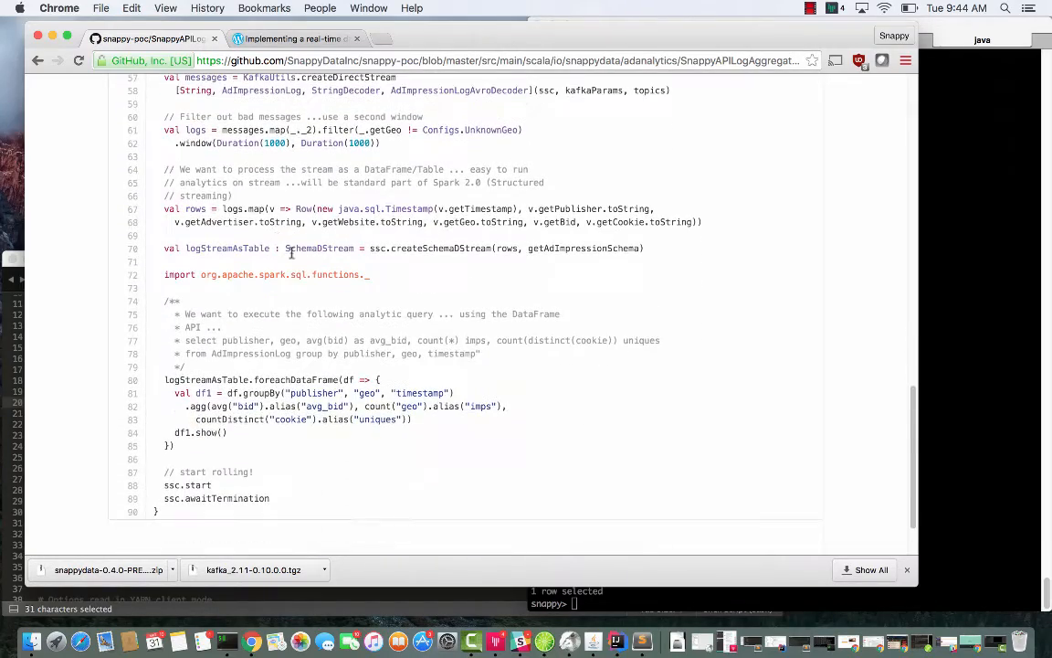
# Step: Read the README's closing discussion and source links, then bring up the ScreenFlow window
pyautogui.click(38, 61)
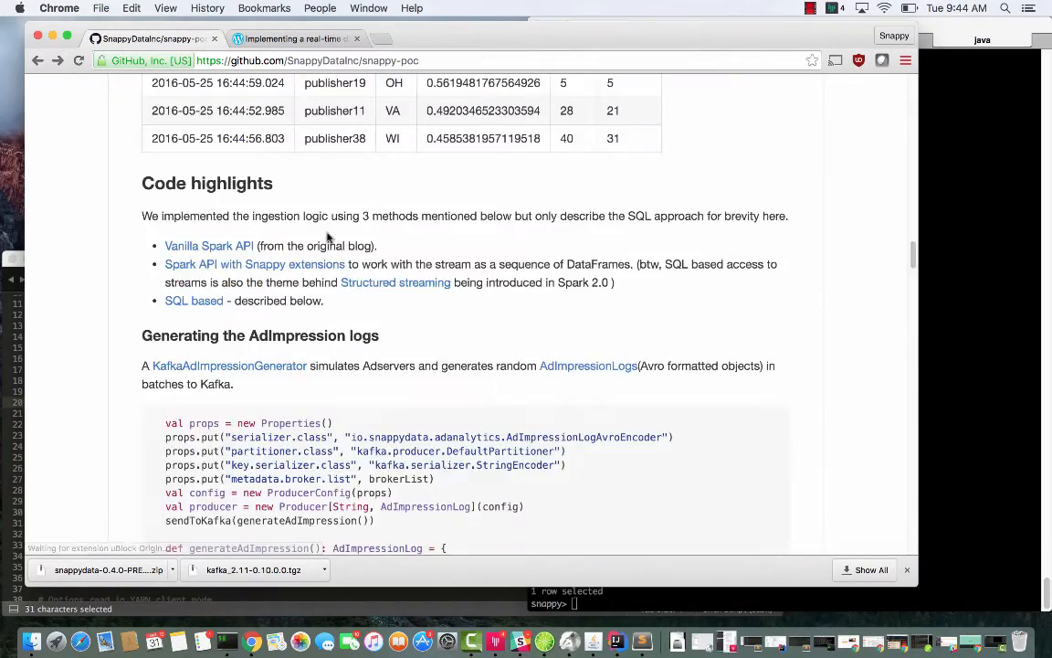
pyautogui.scroll(-5, 327, 236)
pyautogui.scroll(-5, 327, 238)
pyautogui.scroll(-5, 327, 237)
pyautogui.scroll(-5, 327, 238)
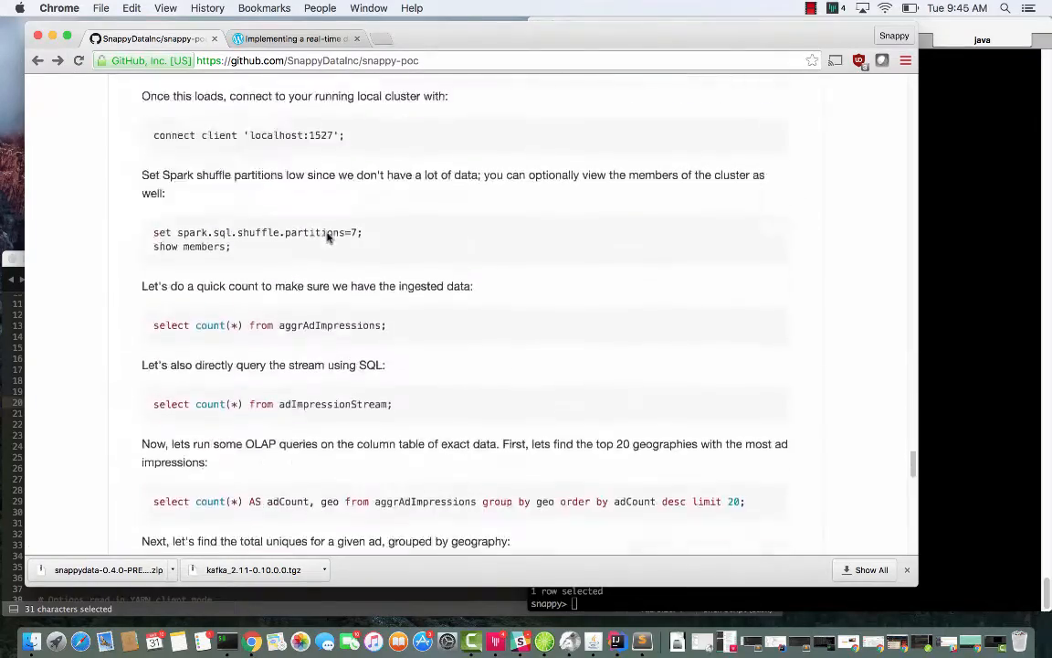
pyautogui.scroll(-5, 327, 237)
pyautogui.scroll(-5, 327, 237)
pyautogui.scroll(-3, 327, 237)
pyautogui.scroll(-4, 328, 238)
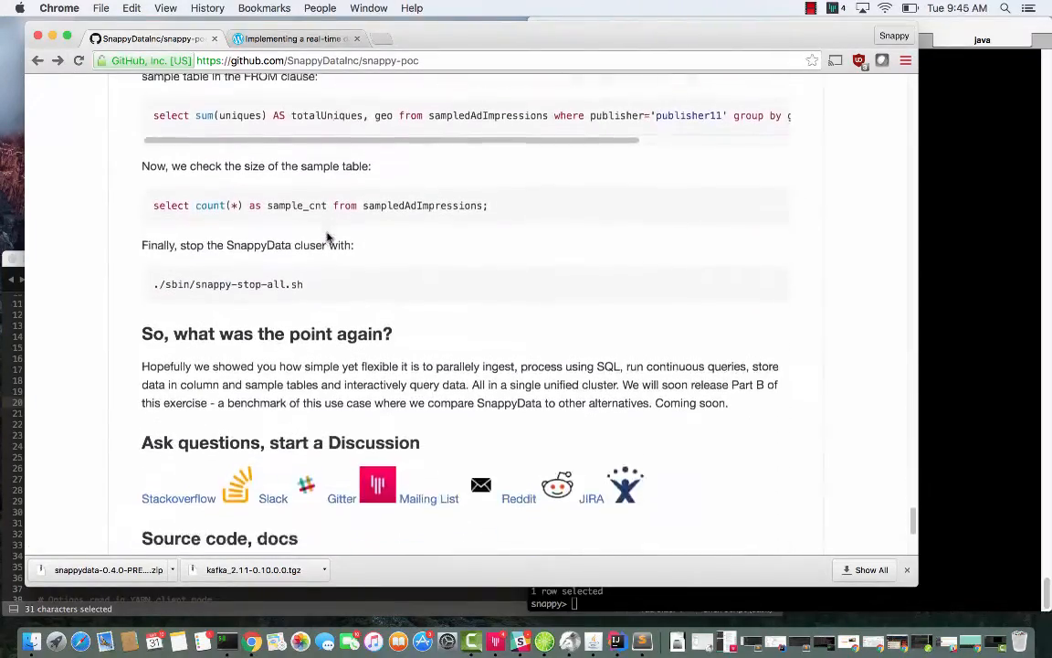
pyautogui.scroll(-1, 328, 238)
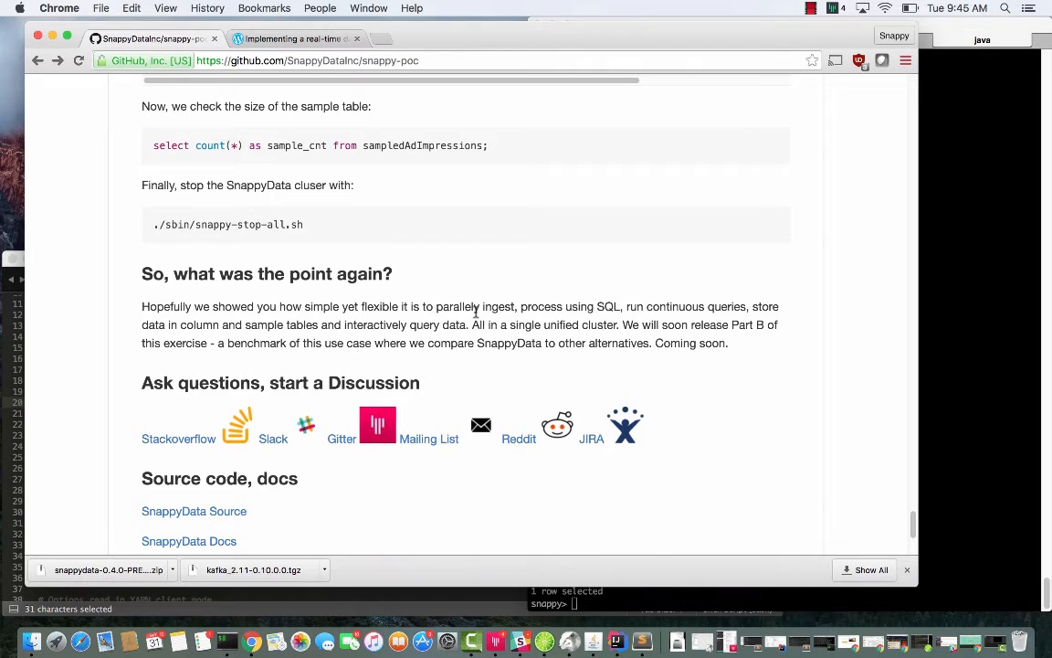
pyautogui.scroll(2, 486, 324)
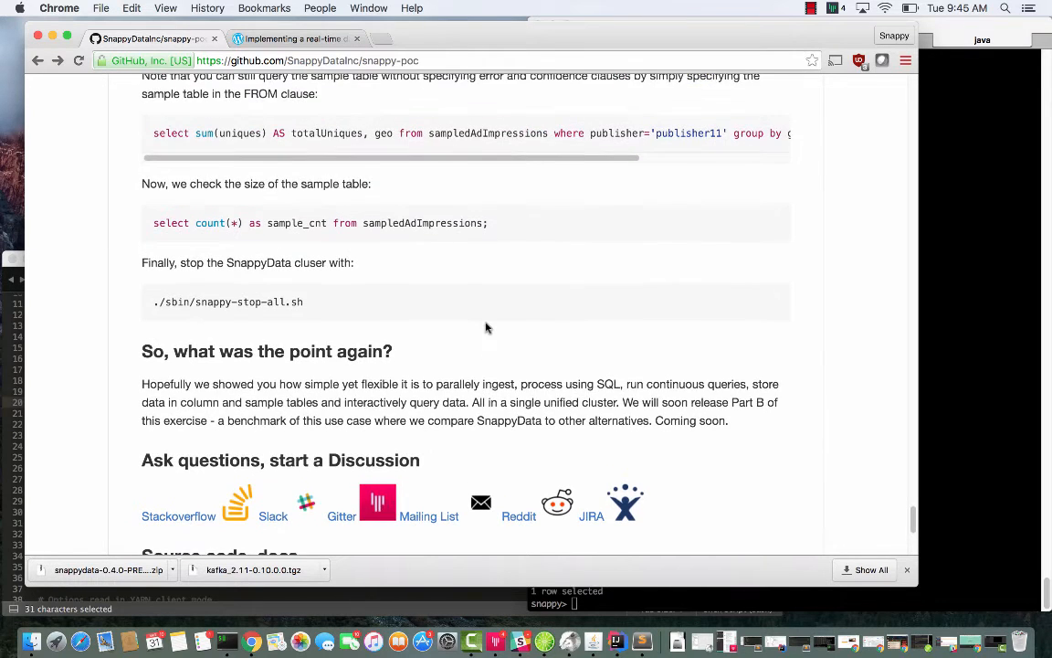
pyautogui.scroll(-1, 486, 325)
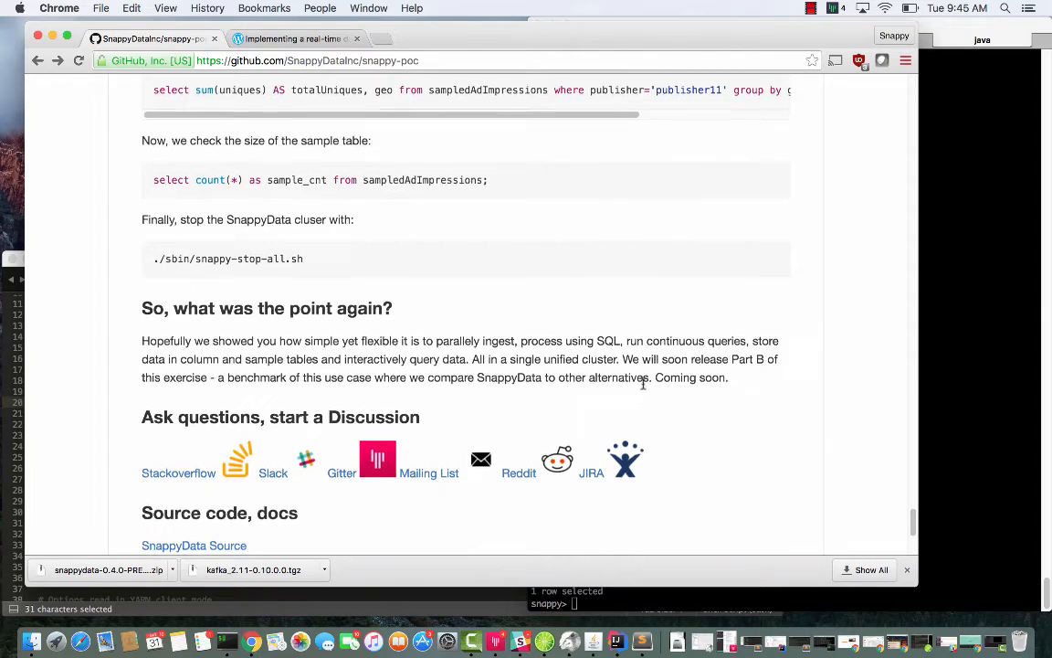
pyautogui.scroll(2, 641, 383)
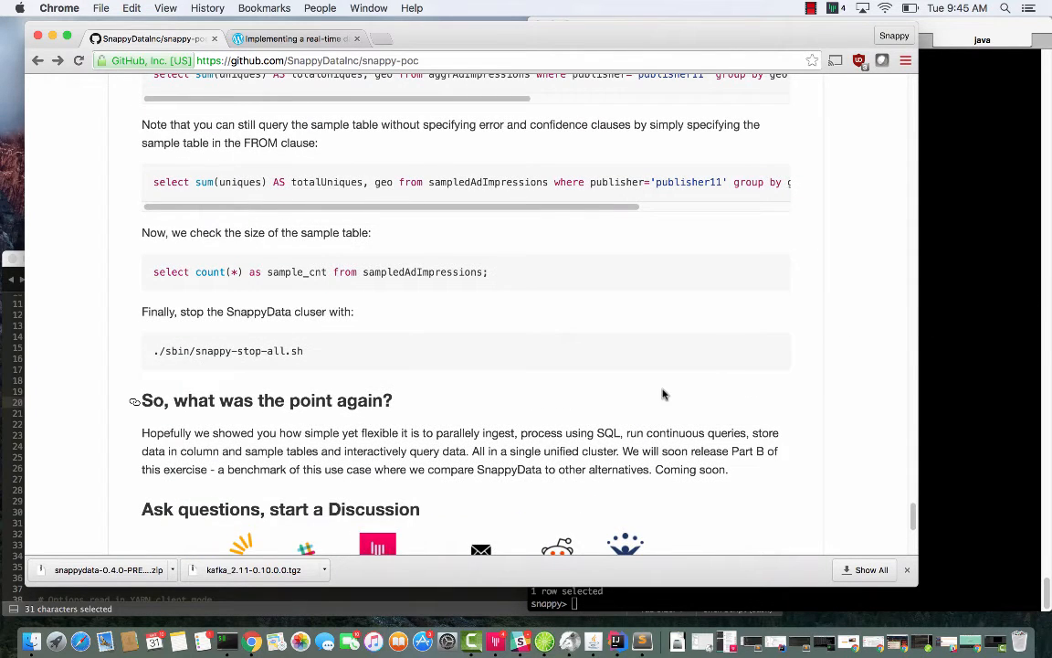
pyautogui.scroll(-3, 662, 395)
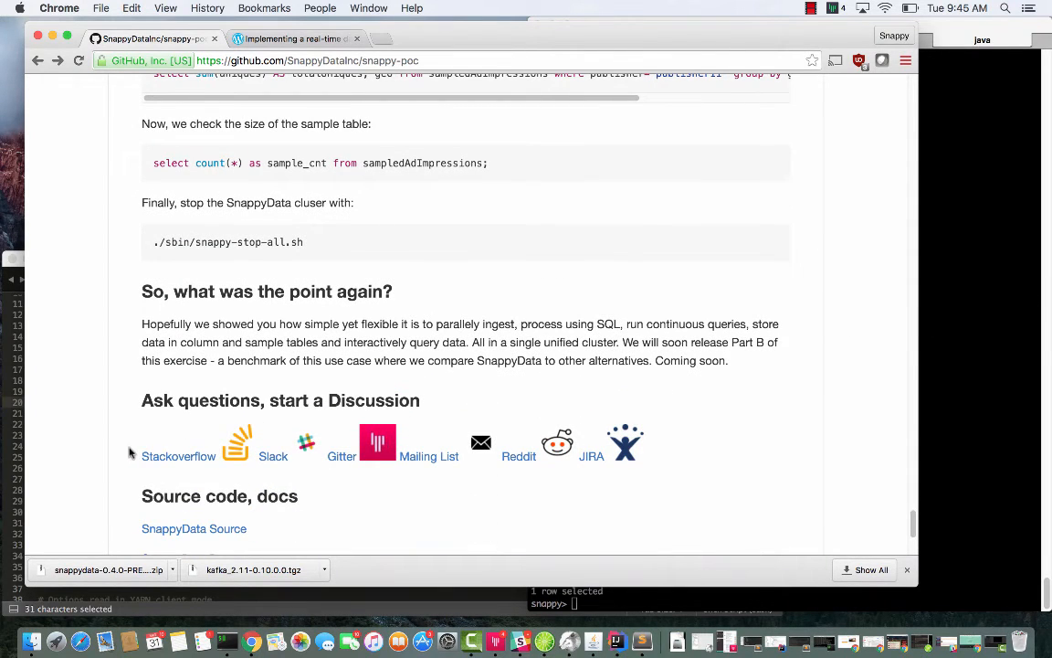
pyautogui.moveTo(130, 450); pyautogui.dragTo(641, 457)
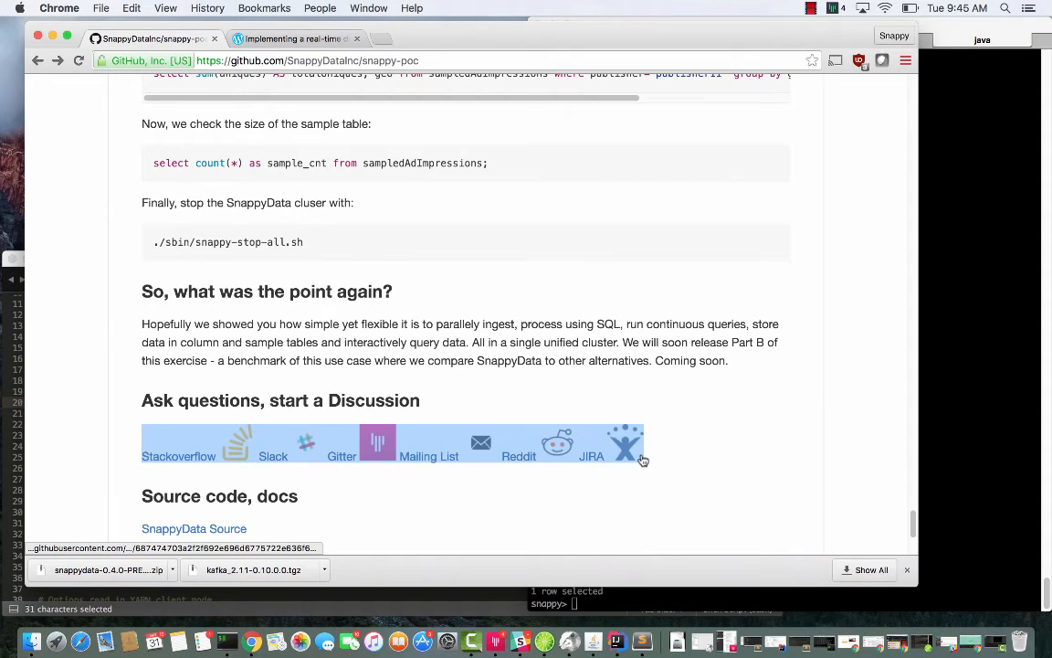
pyautogui.click(712, 453)
pyautogui.scroll(-3, 712, 453)
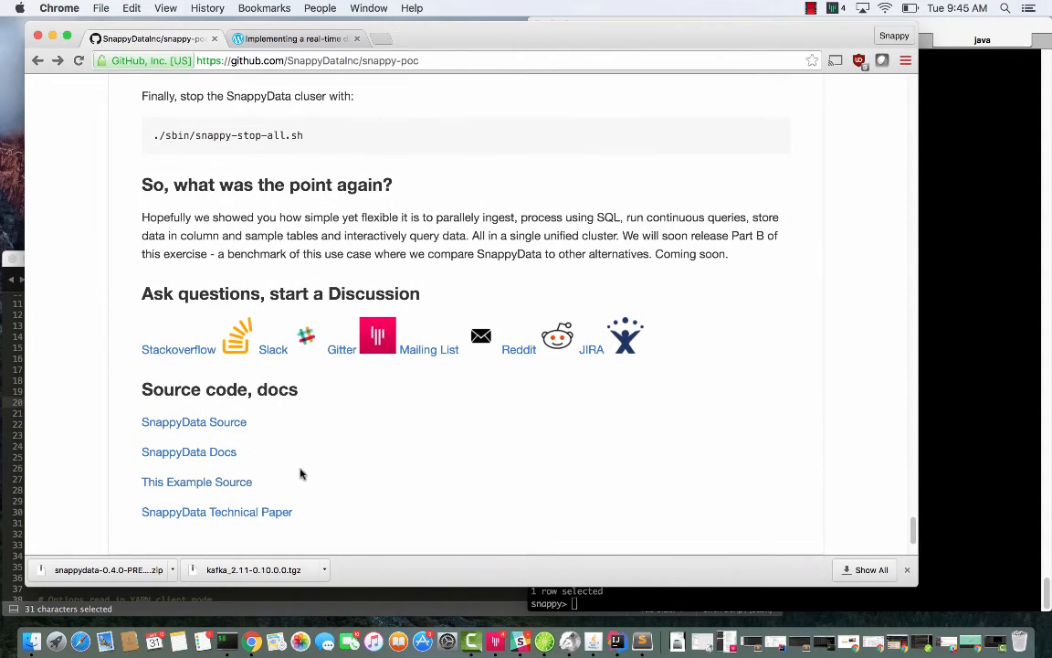
pyautogui.moveTo(308, 526)
pyautogui.mouseDown()
pyautogui.moveTo(131, 439)
pyautogui.moveTo(125, 416)
pyautogui.mouseUp()
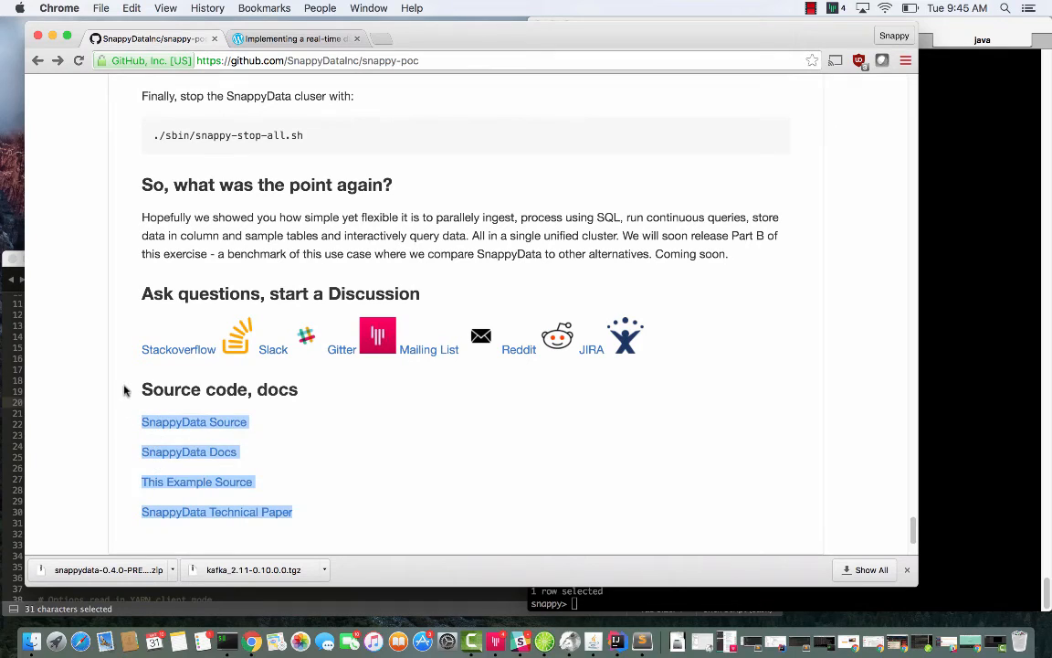
pyautogui.click(125, 390)
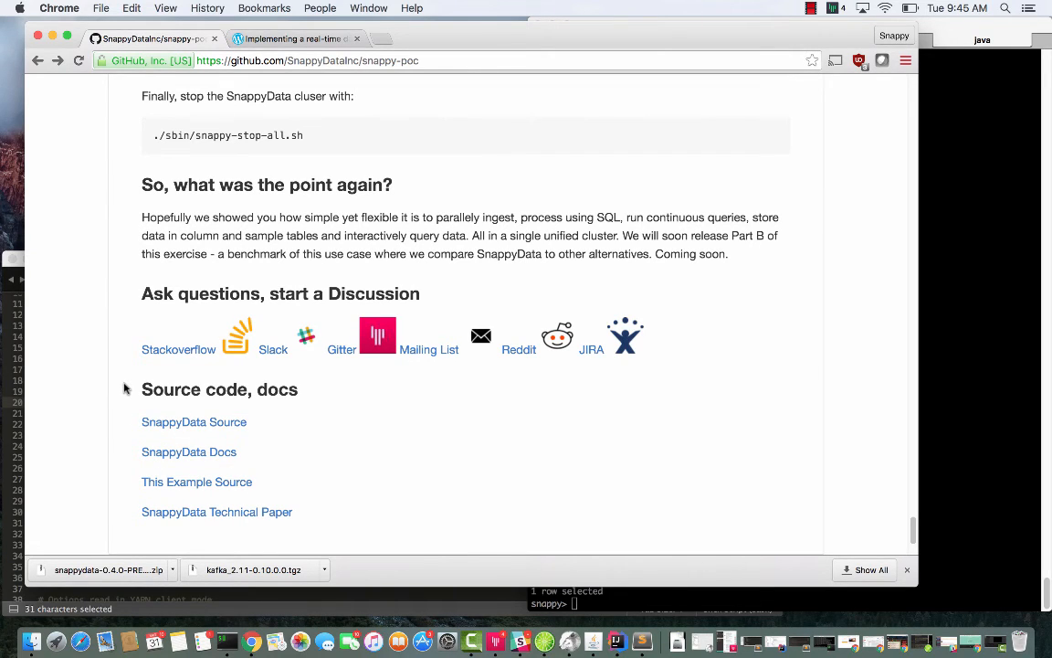
pyautogui.click(996, 642)
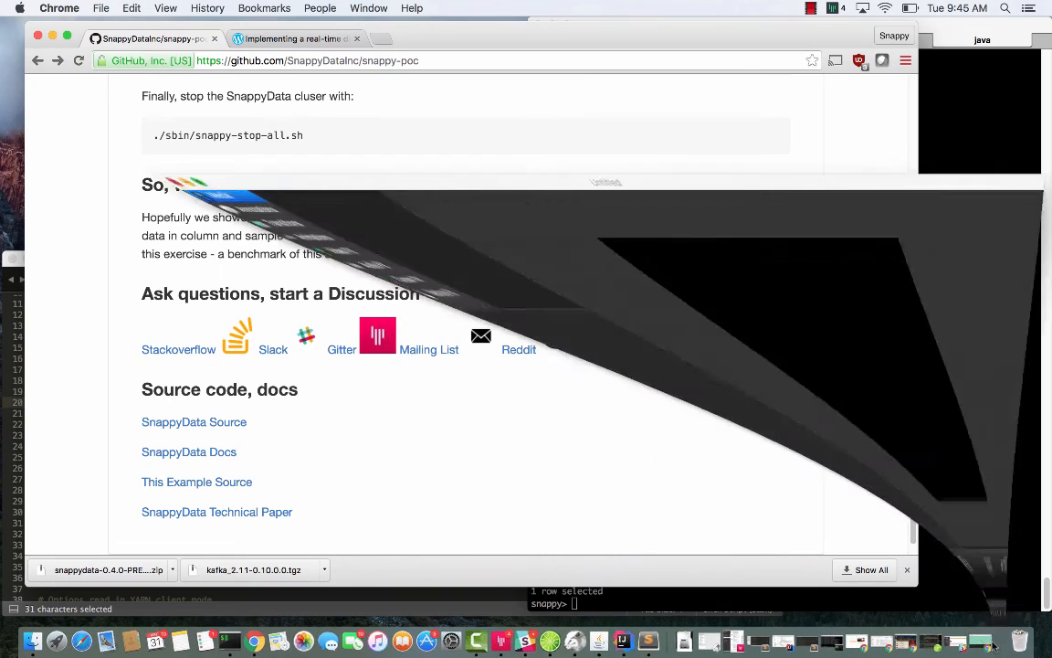